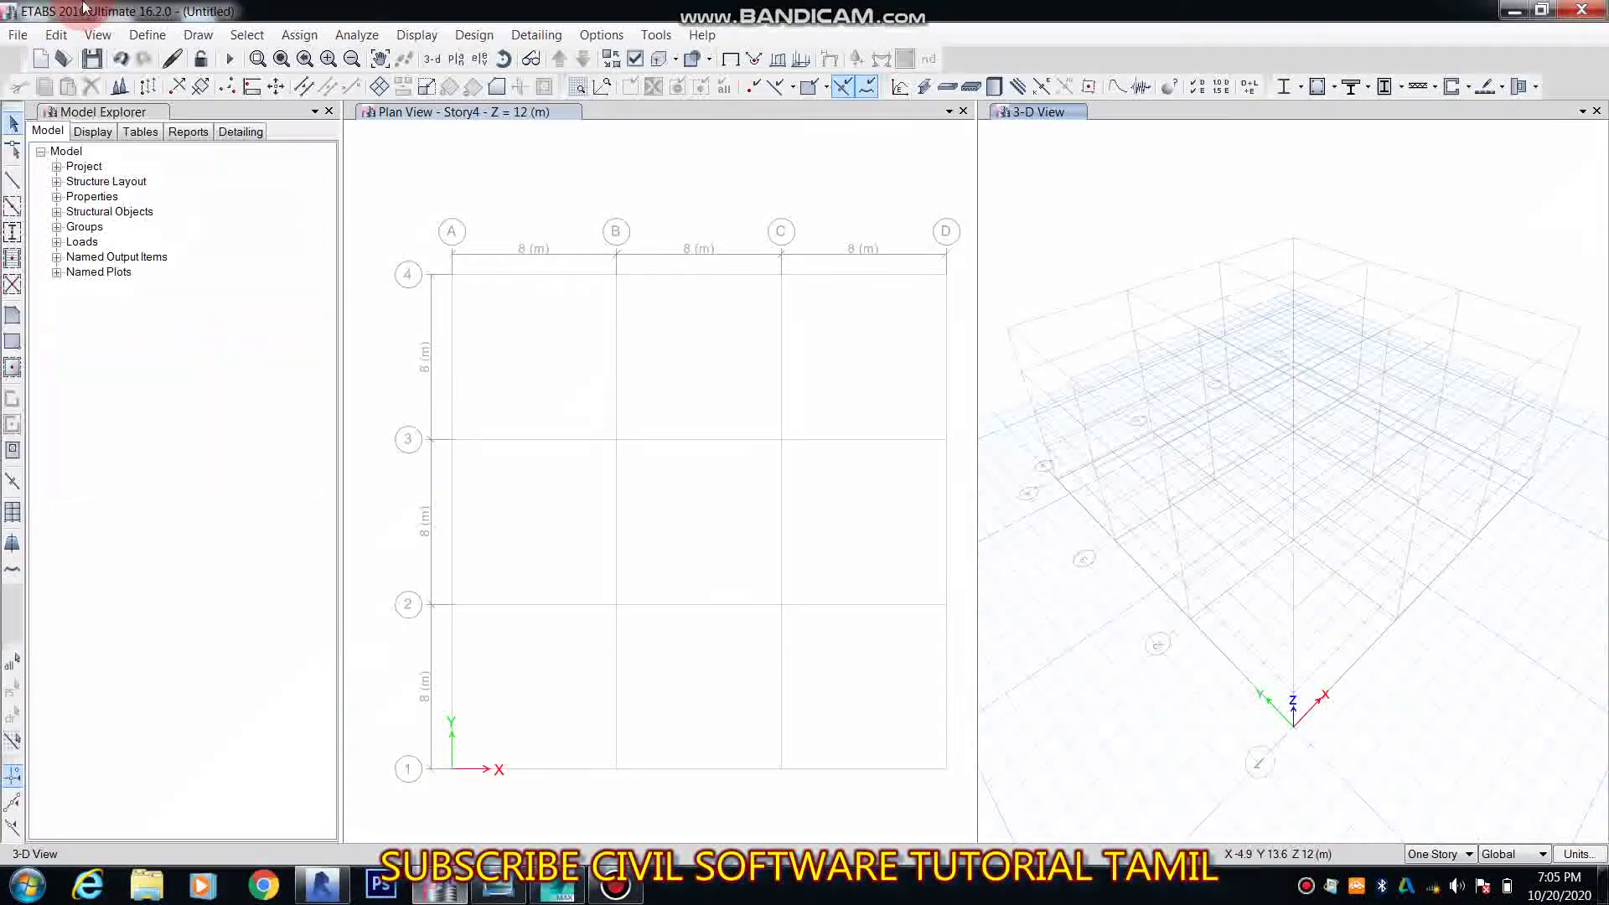
click(56, 35)
mouse_move(229, 359)
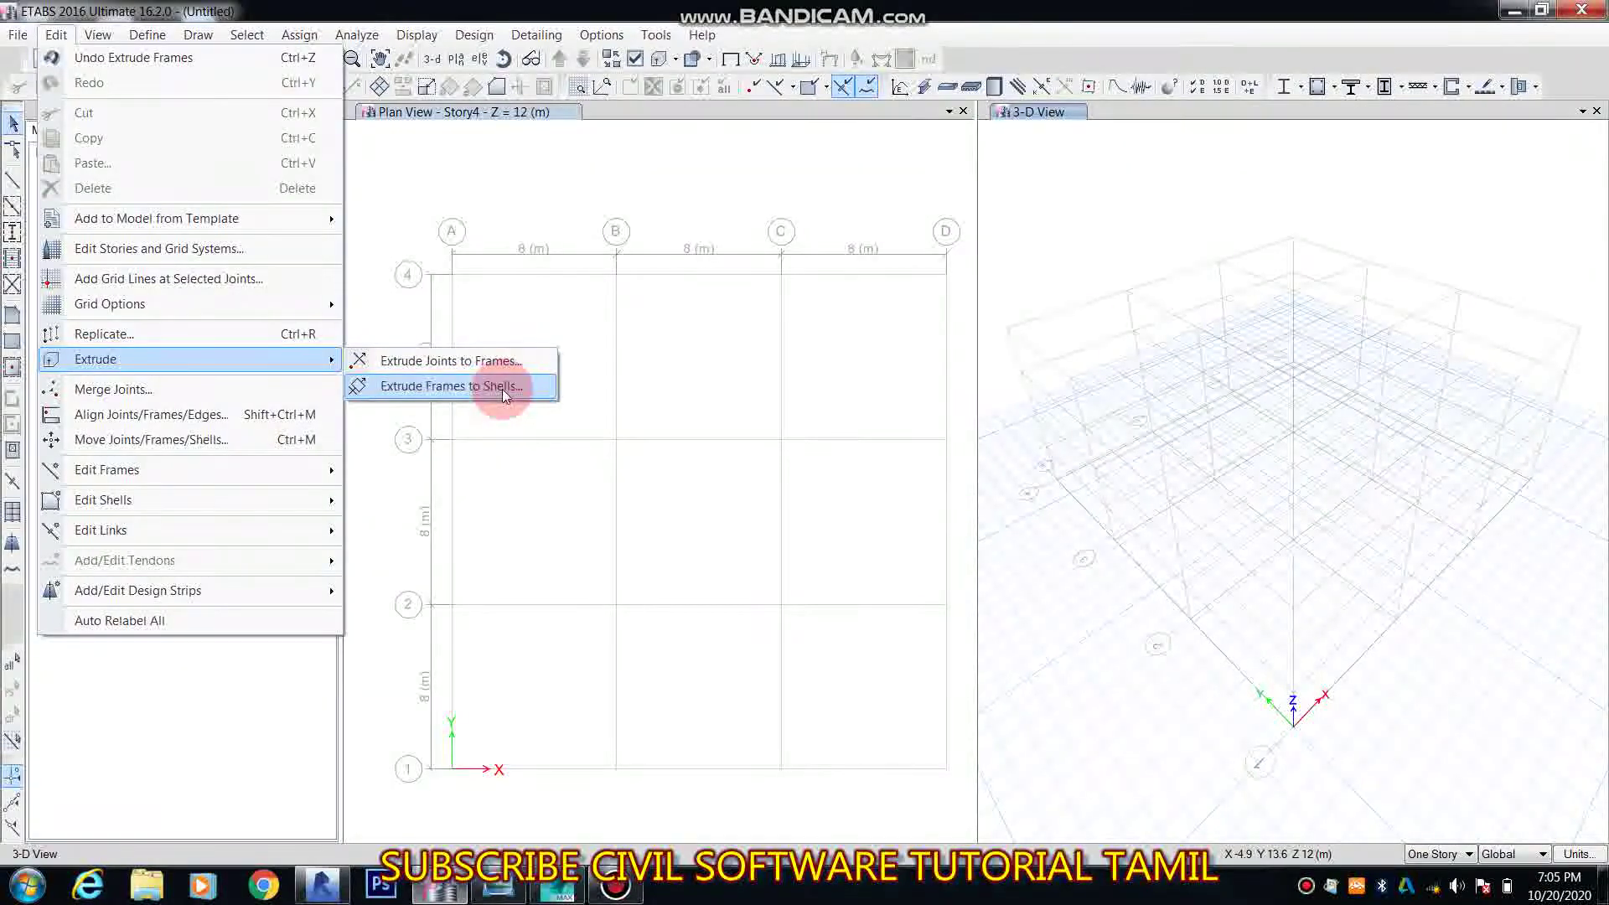
click(687, 369)
click(14, 179)
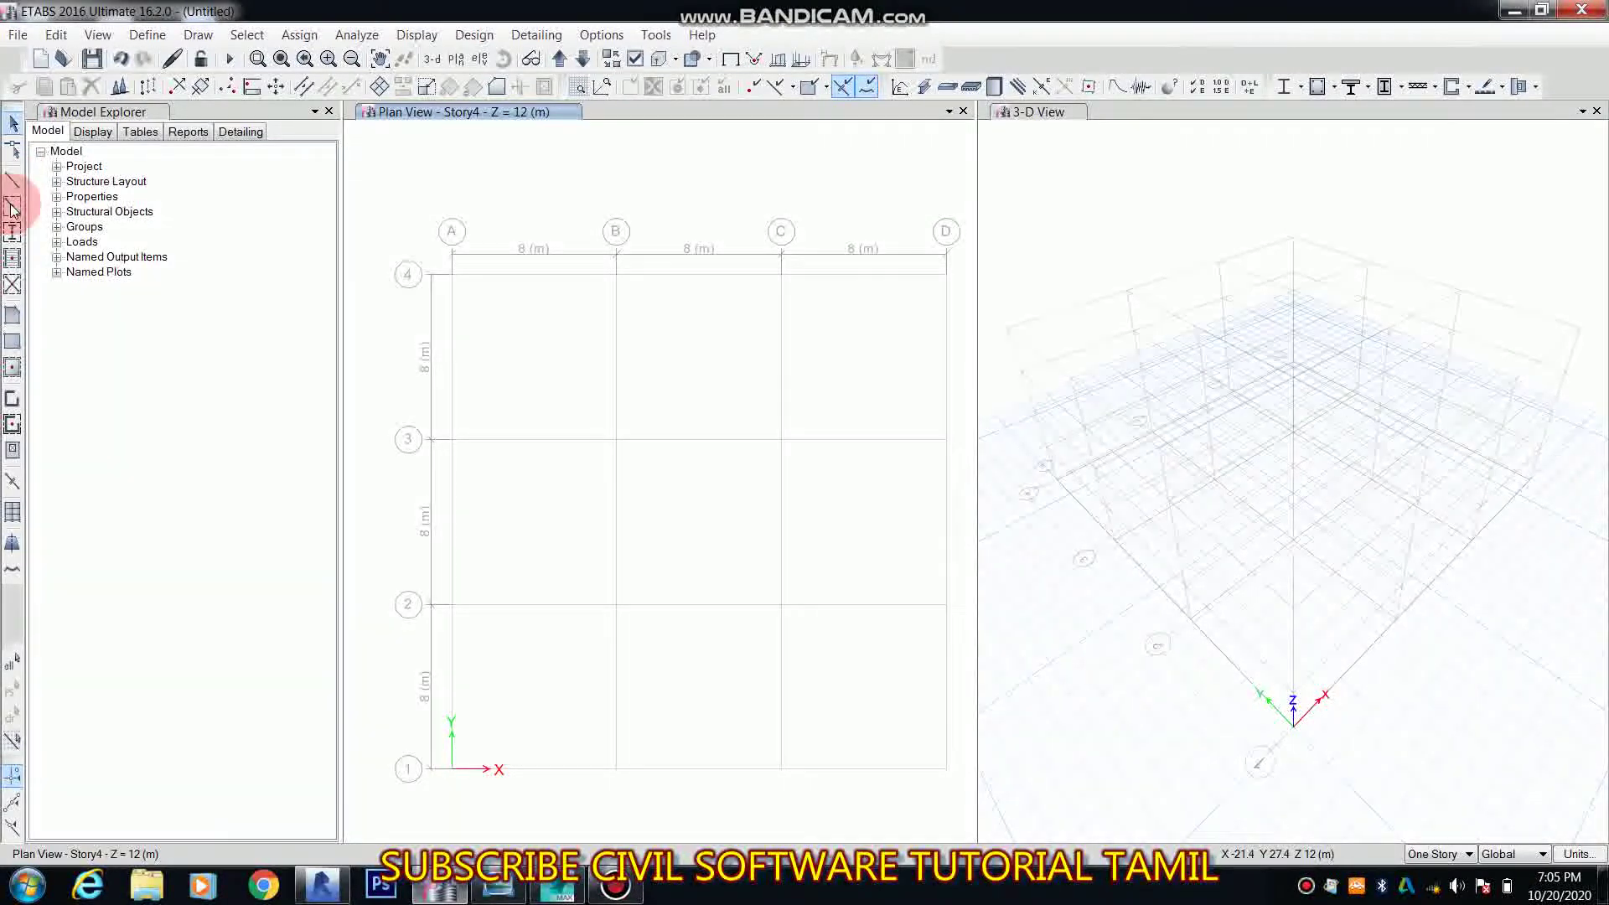
click(593, 323)
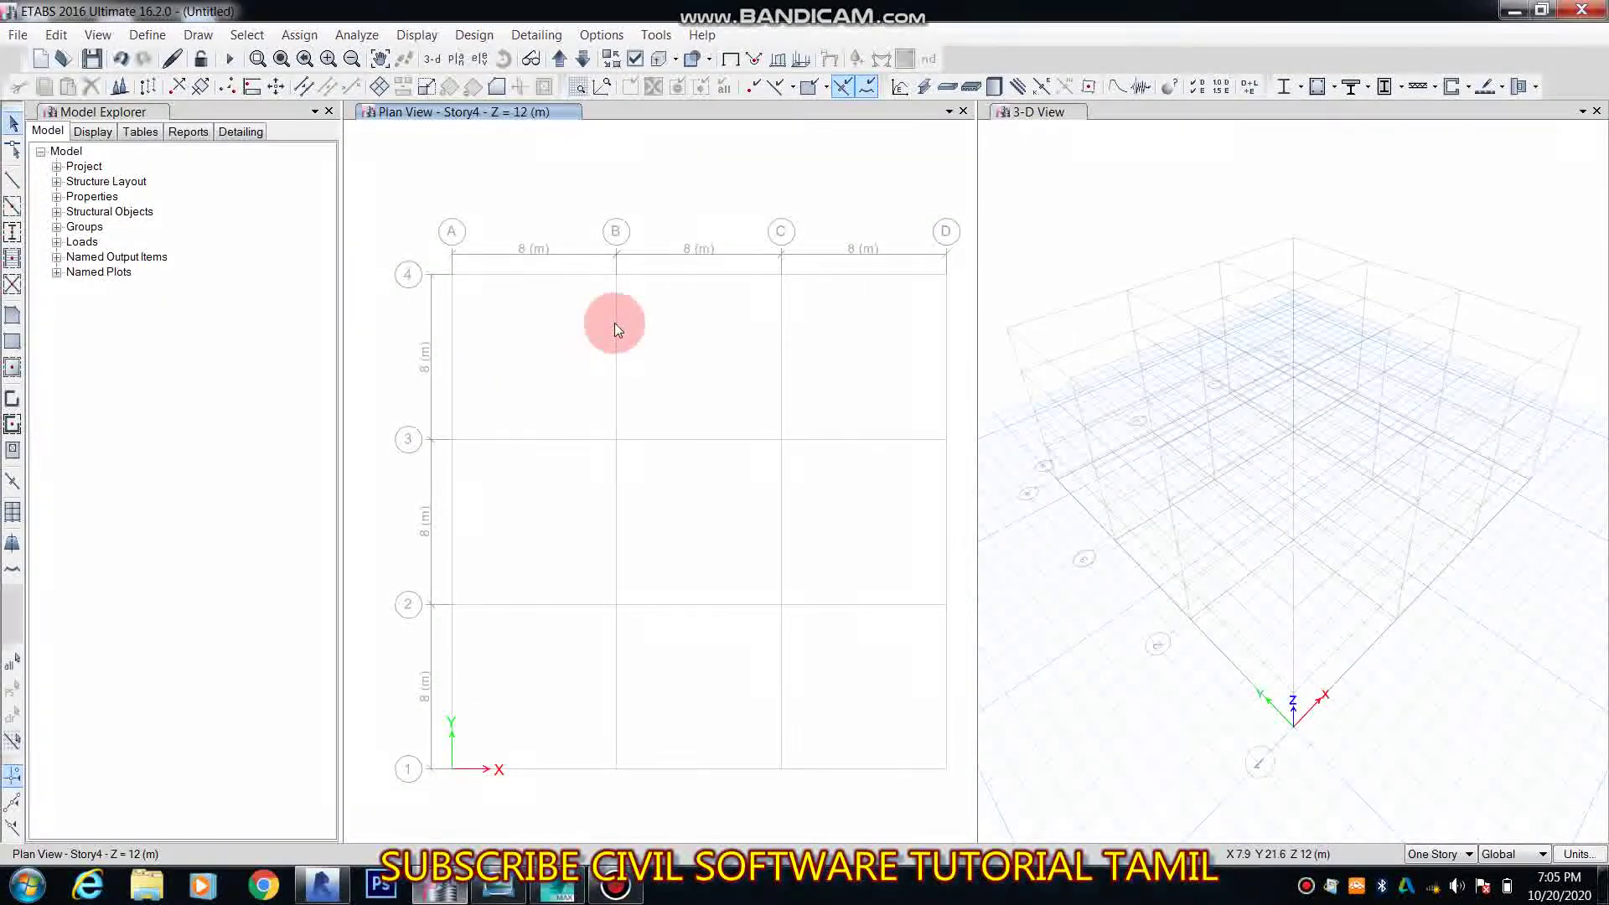
Step: Draw a straight A-LatBm frame along grid line B from grid 4 to grid 3 in the Story4 plan
middle_drag(619, 431, 634, 415)
click(12, 179)
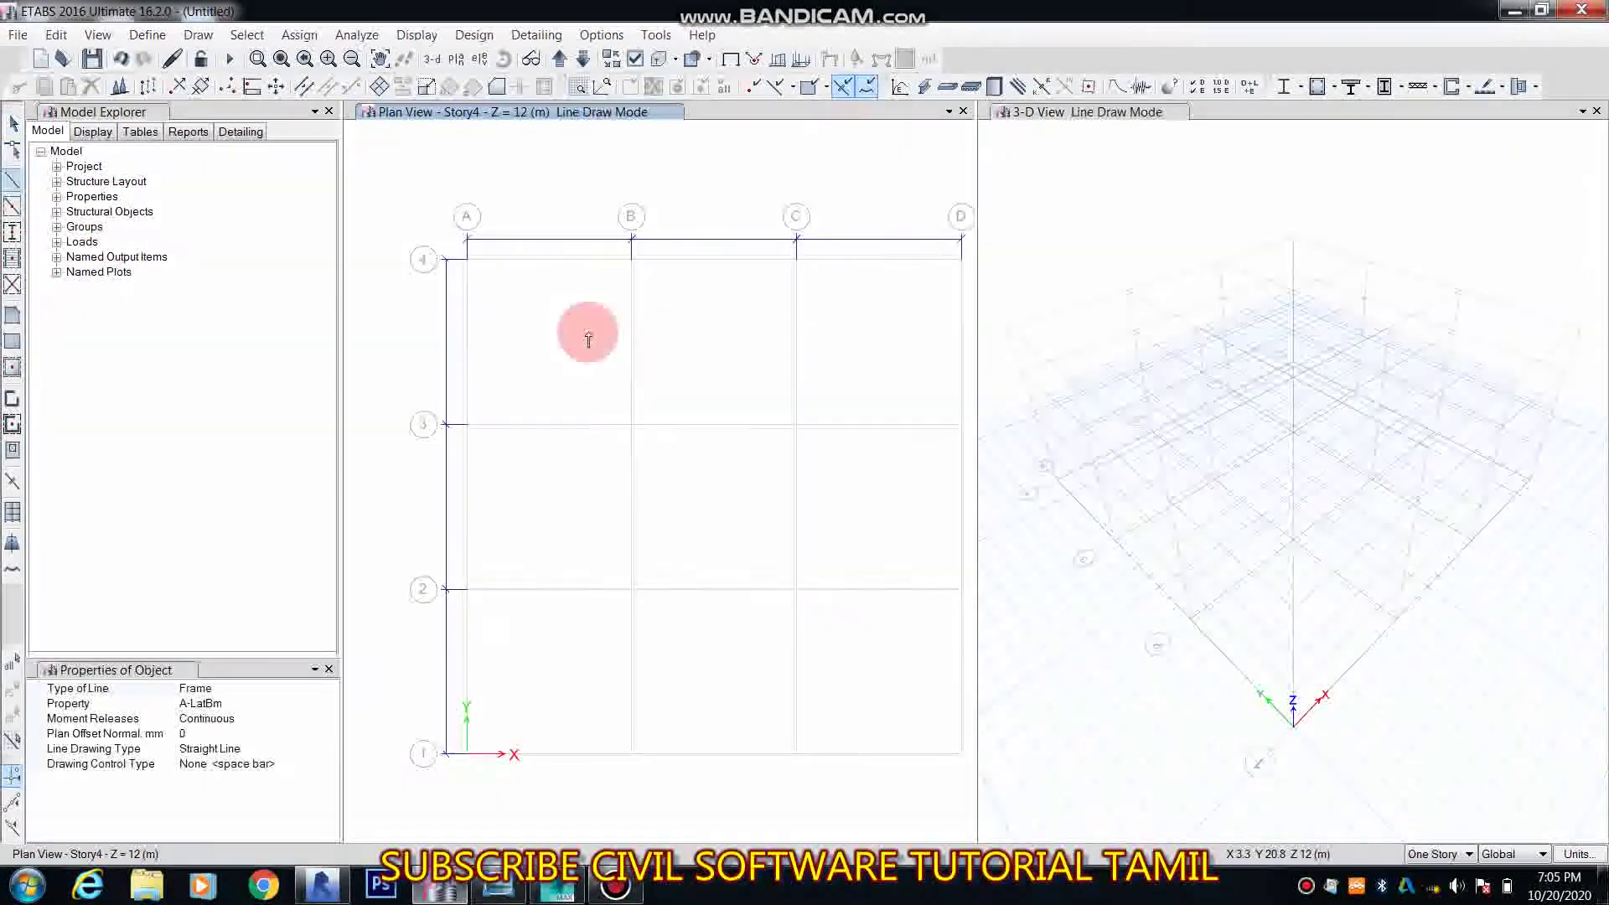
click(630, 260)
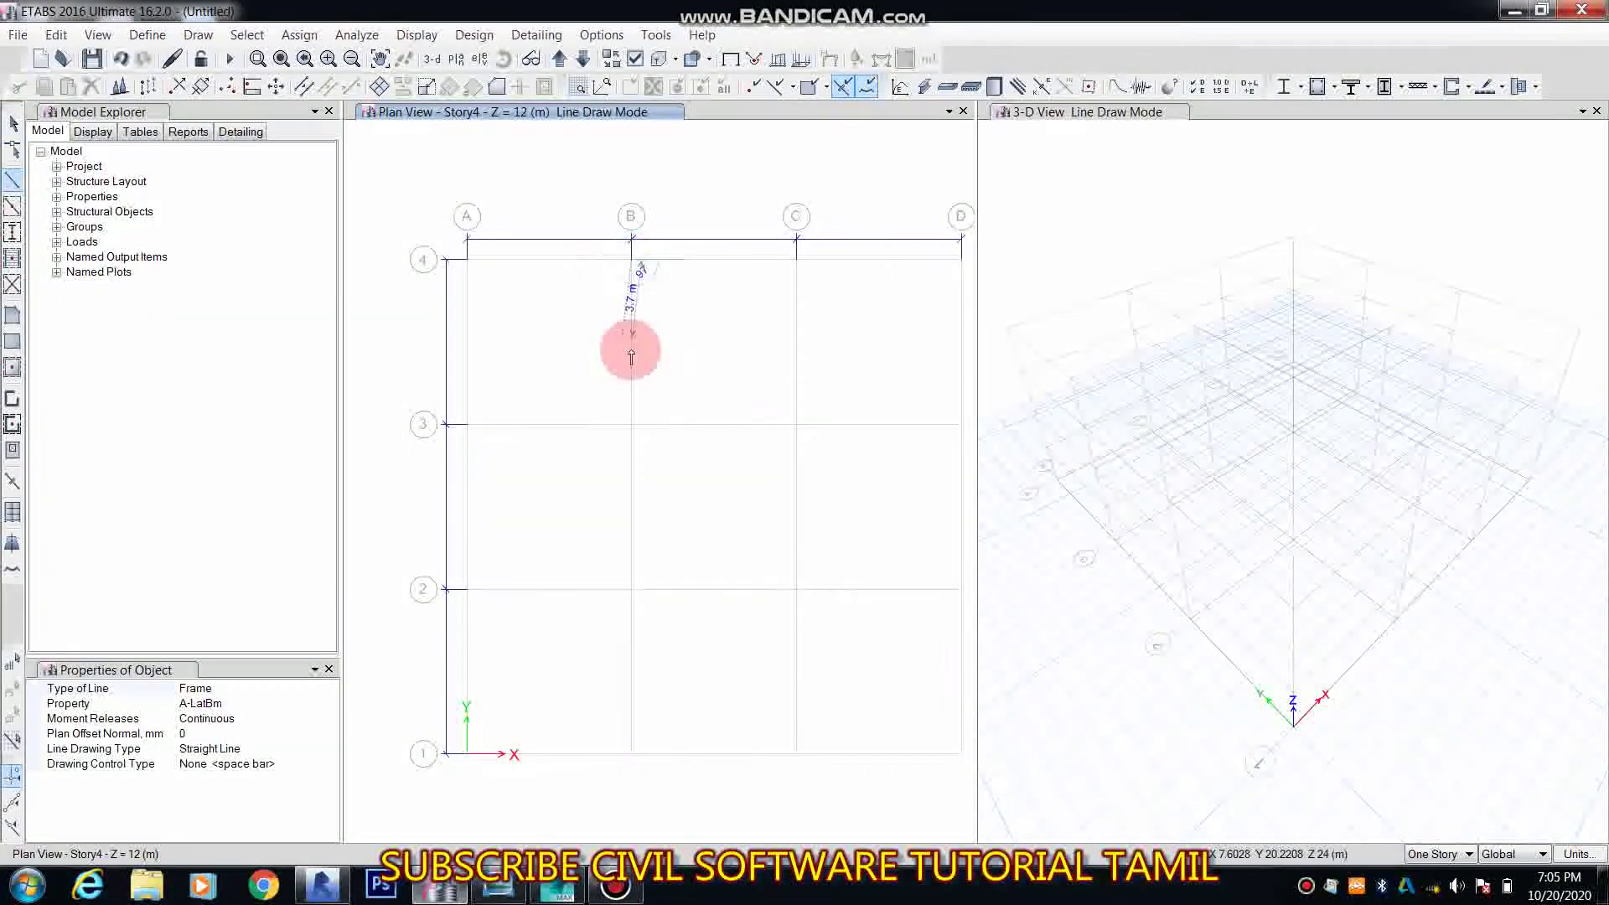
click(632, 424)
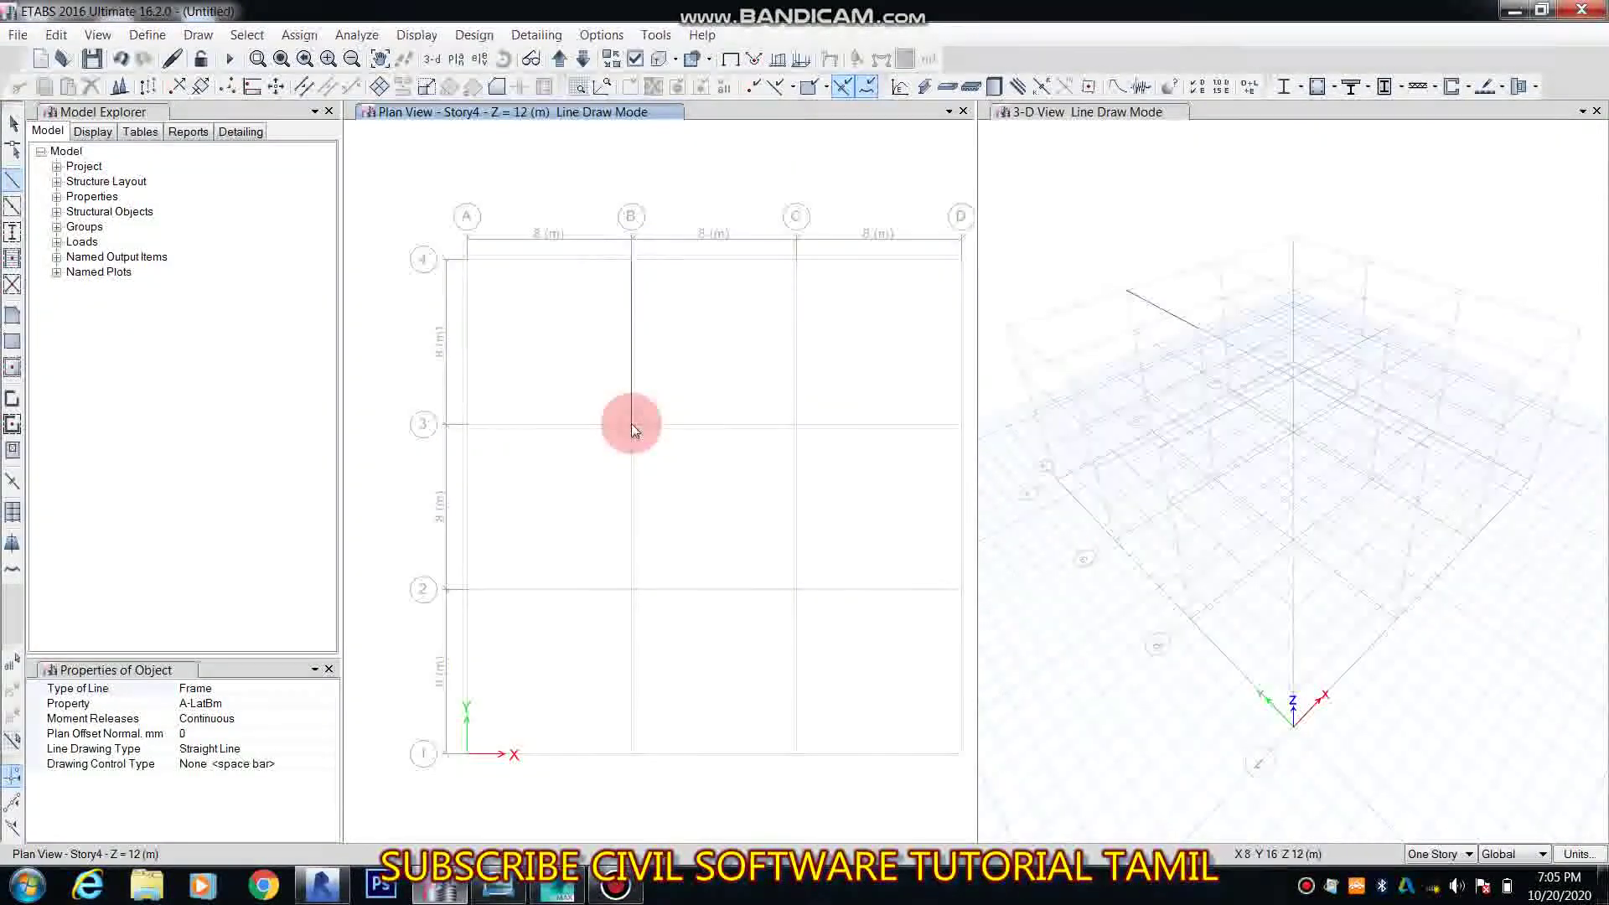
click(14, 123)
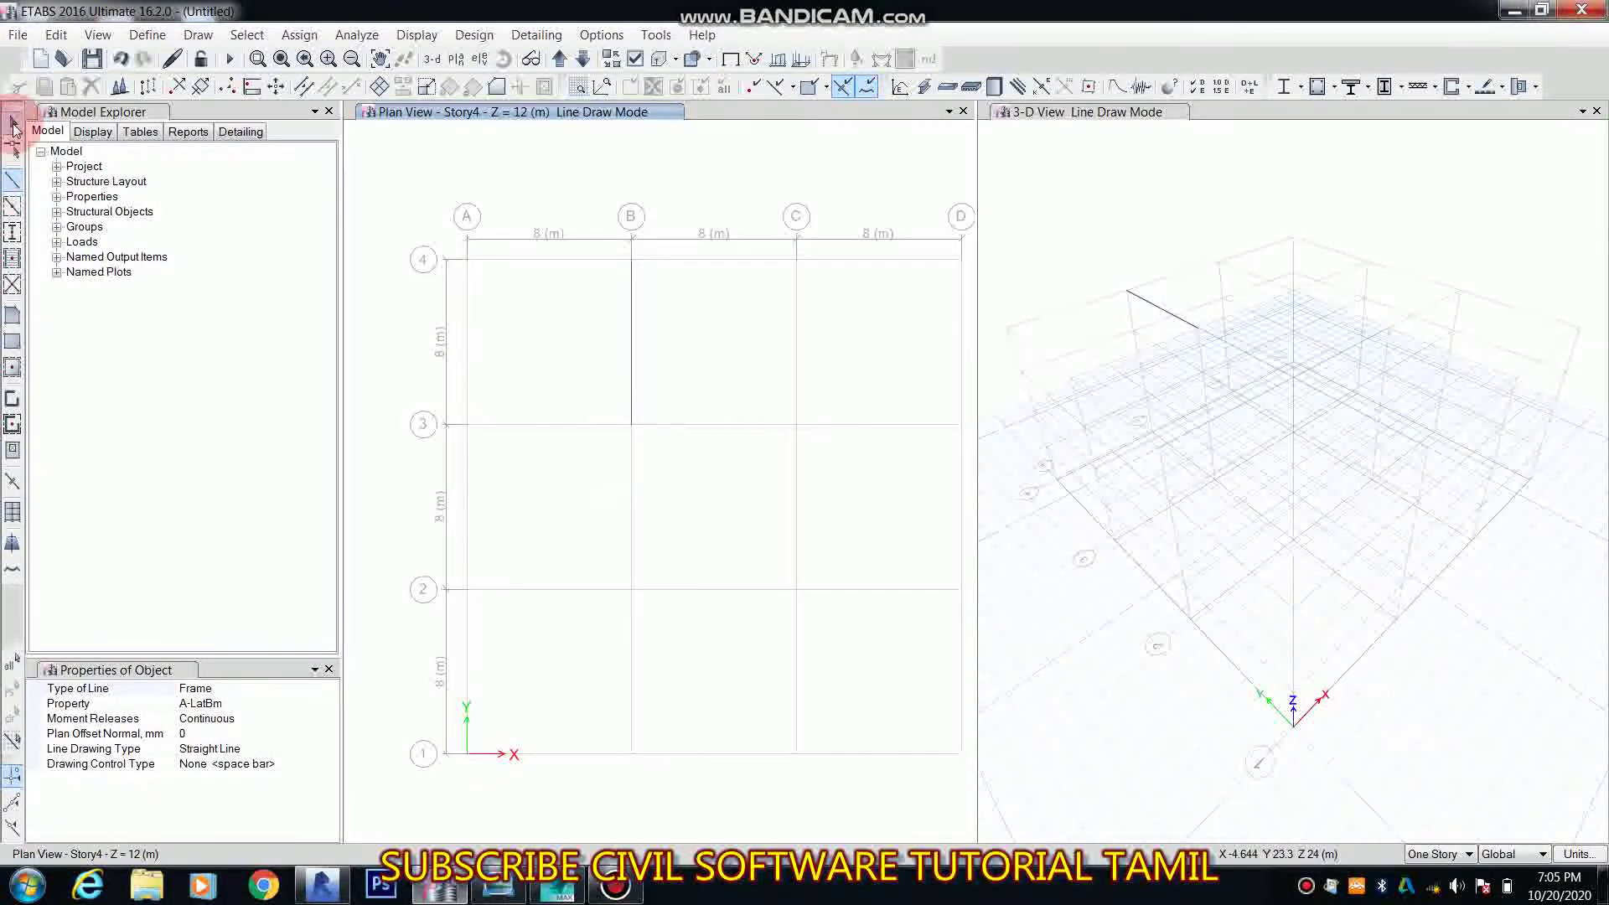
Step: Turn on the extruded frame display in the 3-D view to show the new beam's section shape
click(1211, 266)
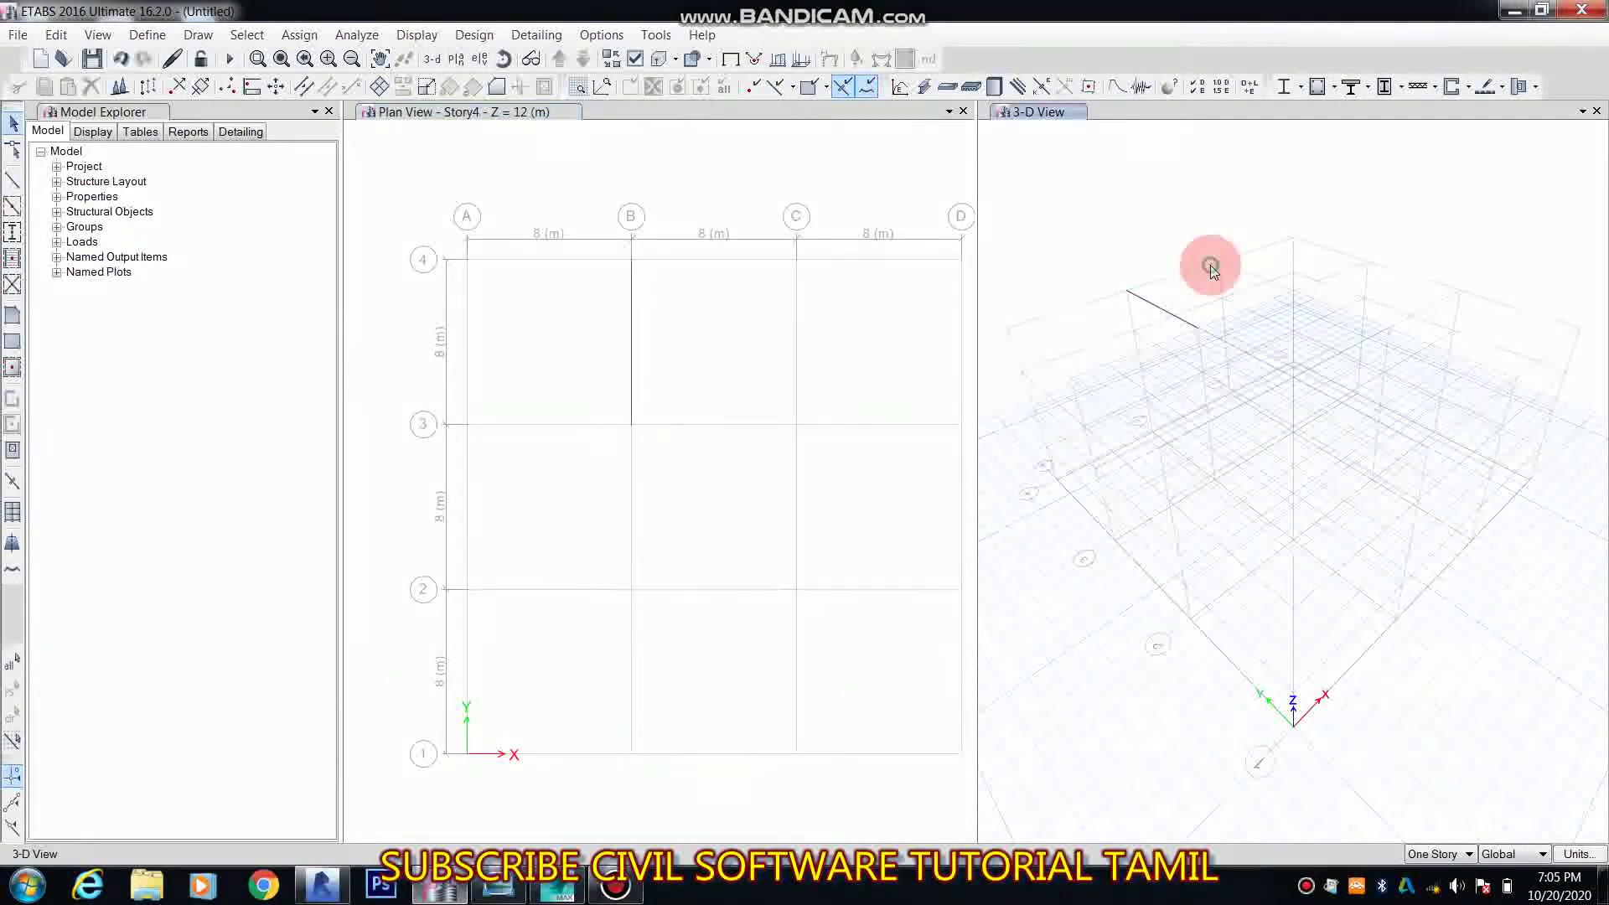
click(660, 60)
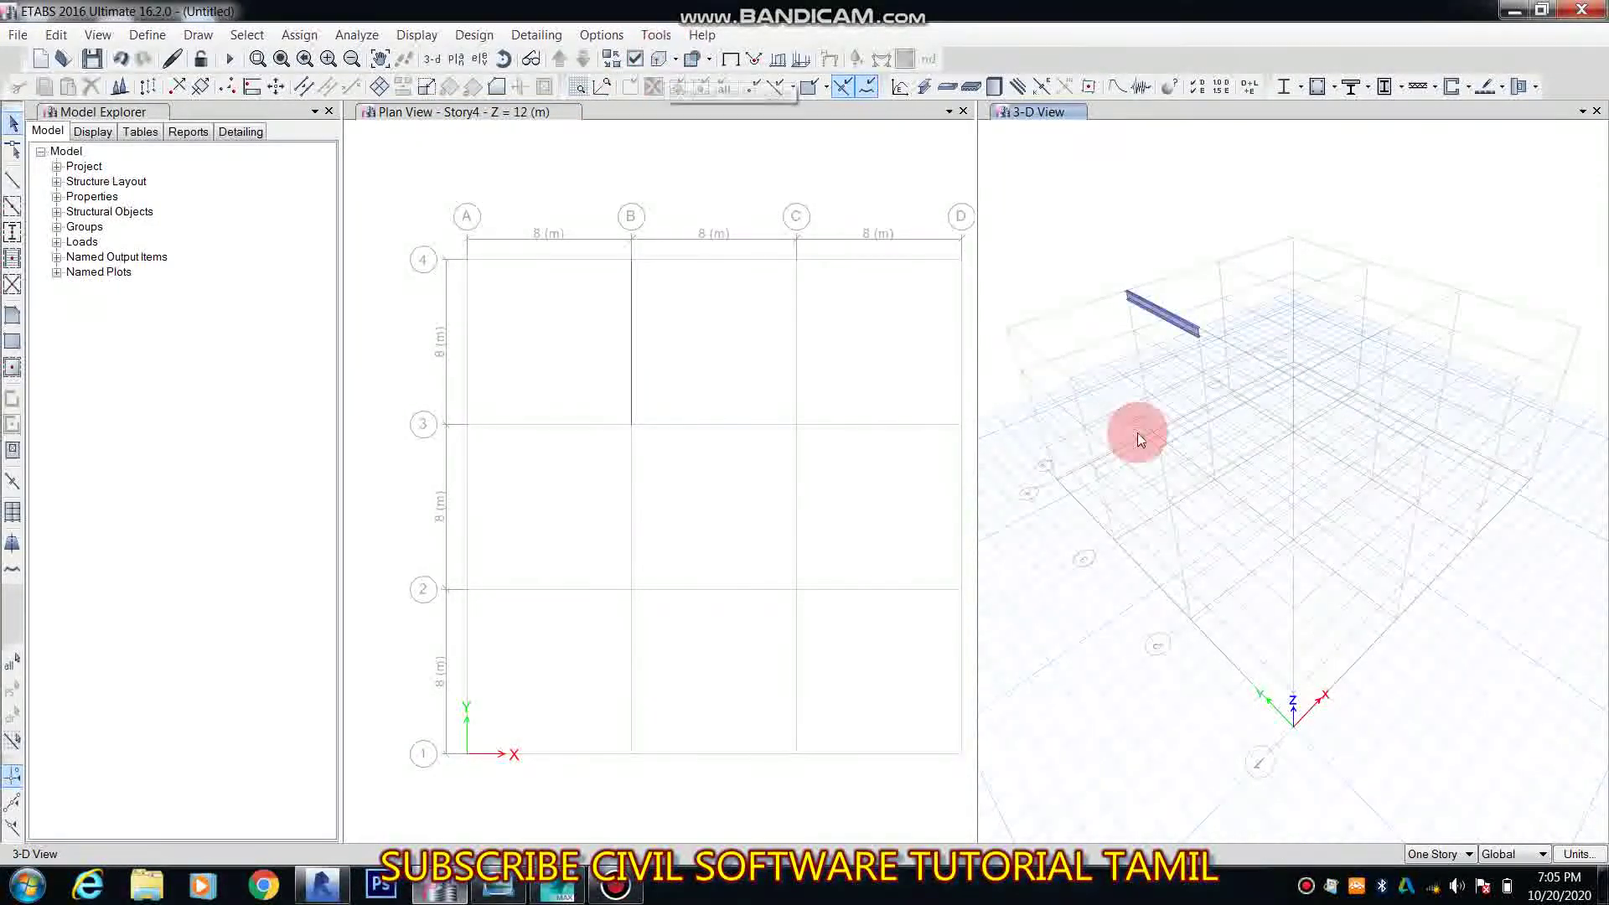
scroll(1135, 434, up, 5)
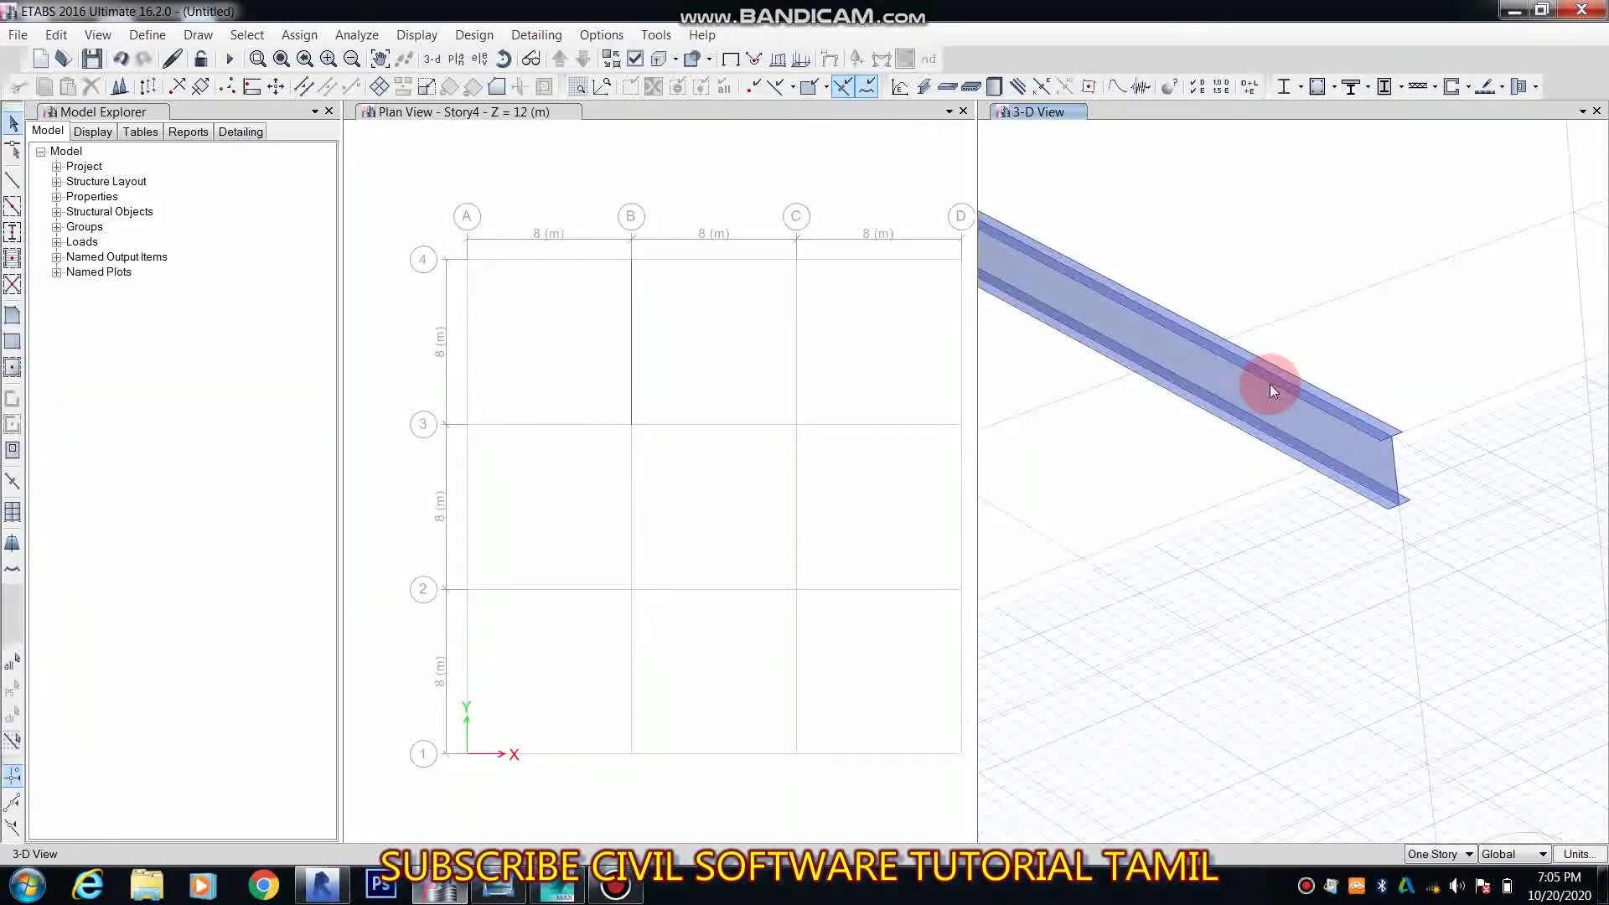
Step: Select the grid B beam with its two end joints and open the linear settings of Extrude Joints to Frames
click(691, 450)
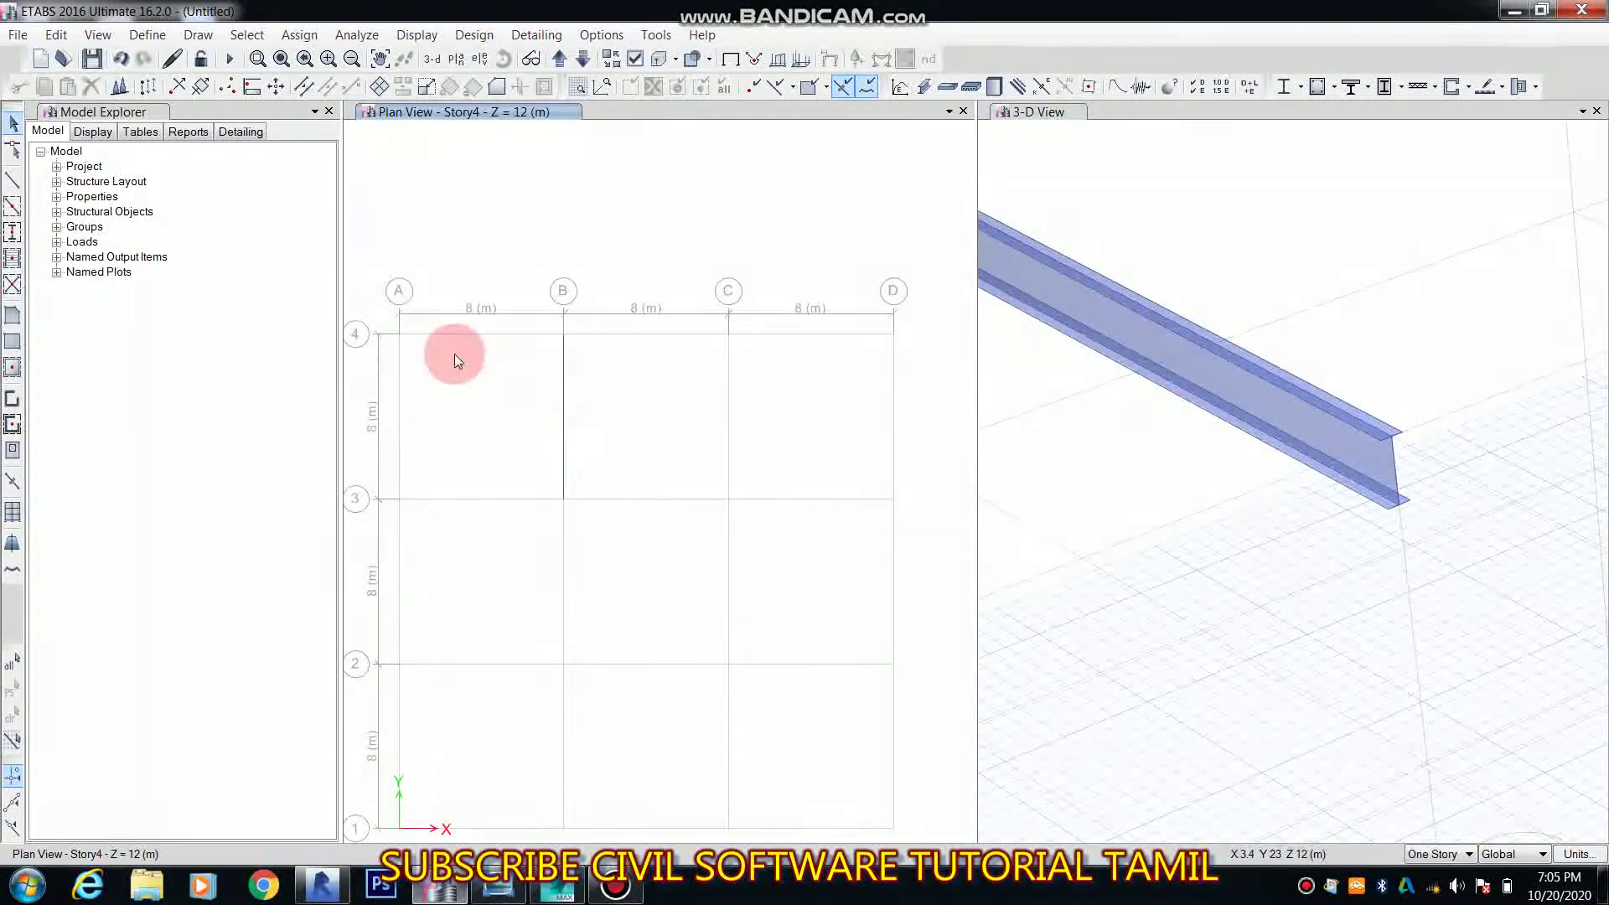
drag(518, 303, 609, 604)
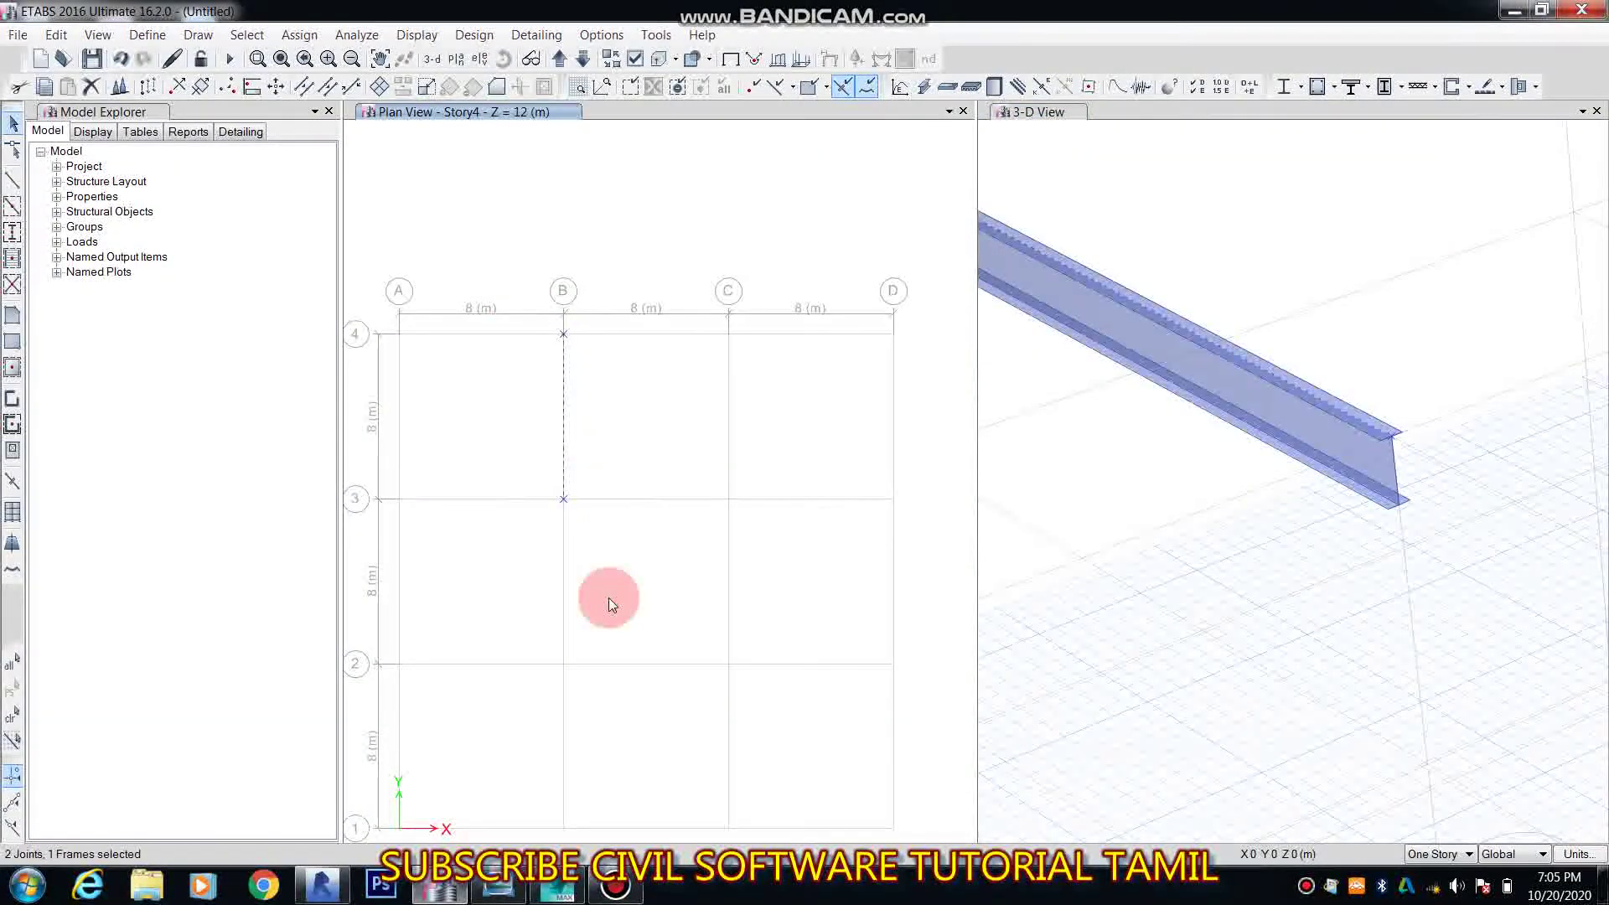
click(56, 34)
mouse_move(186, 361)
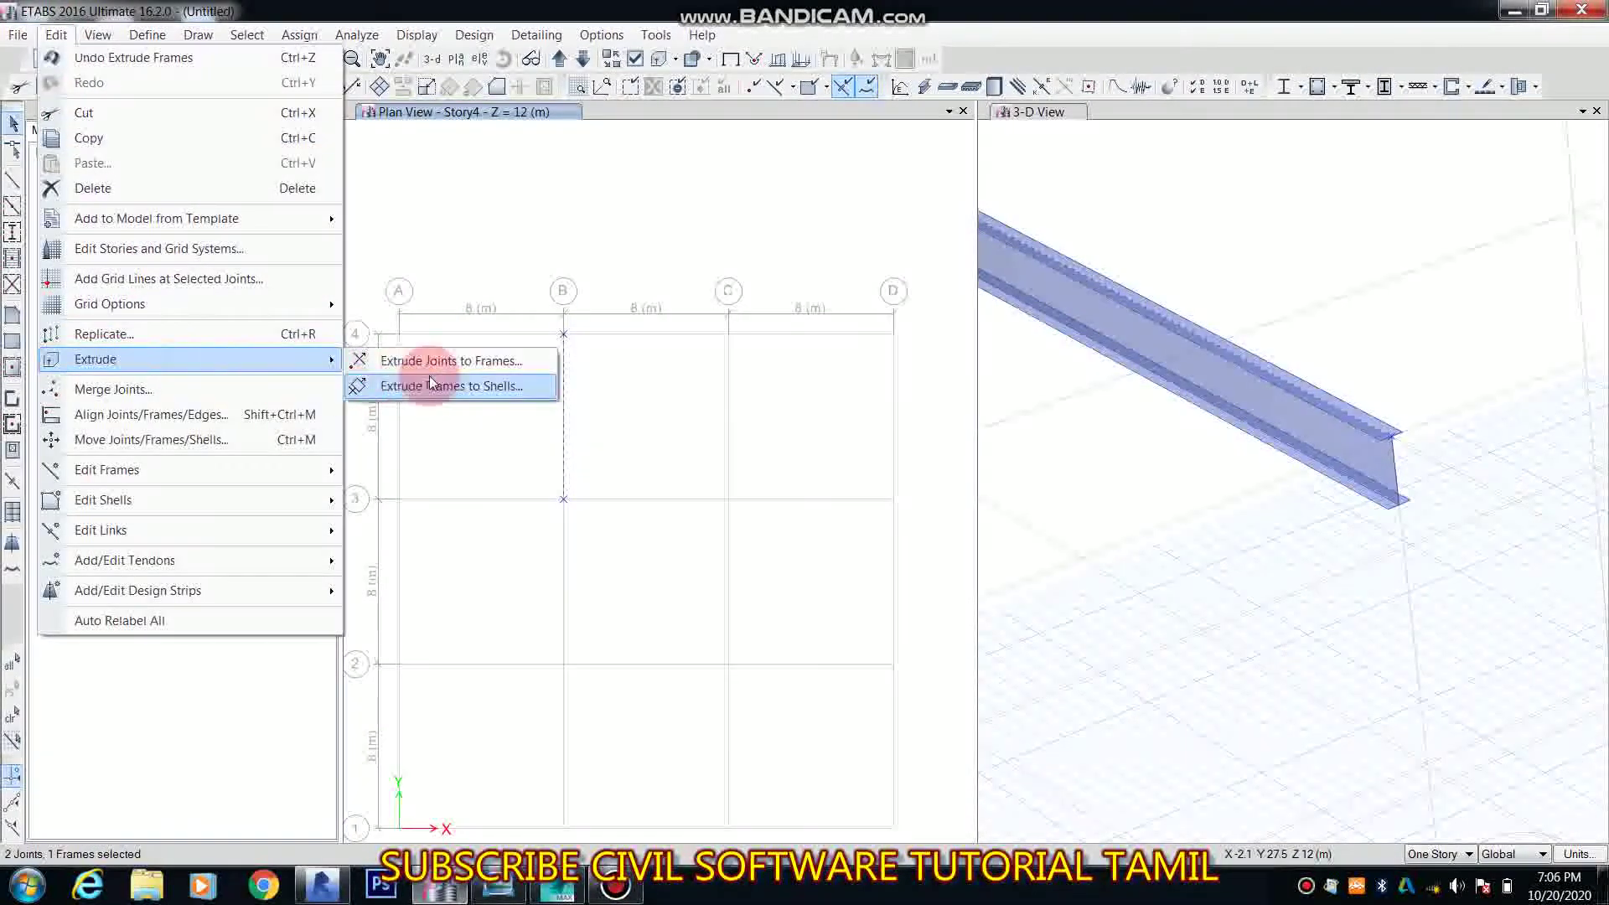
click(449, 362)
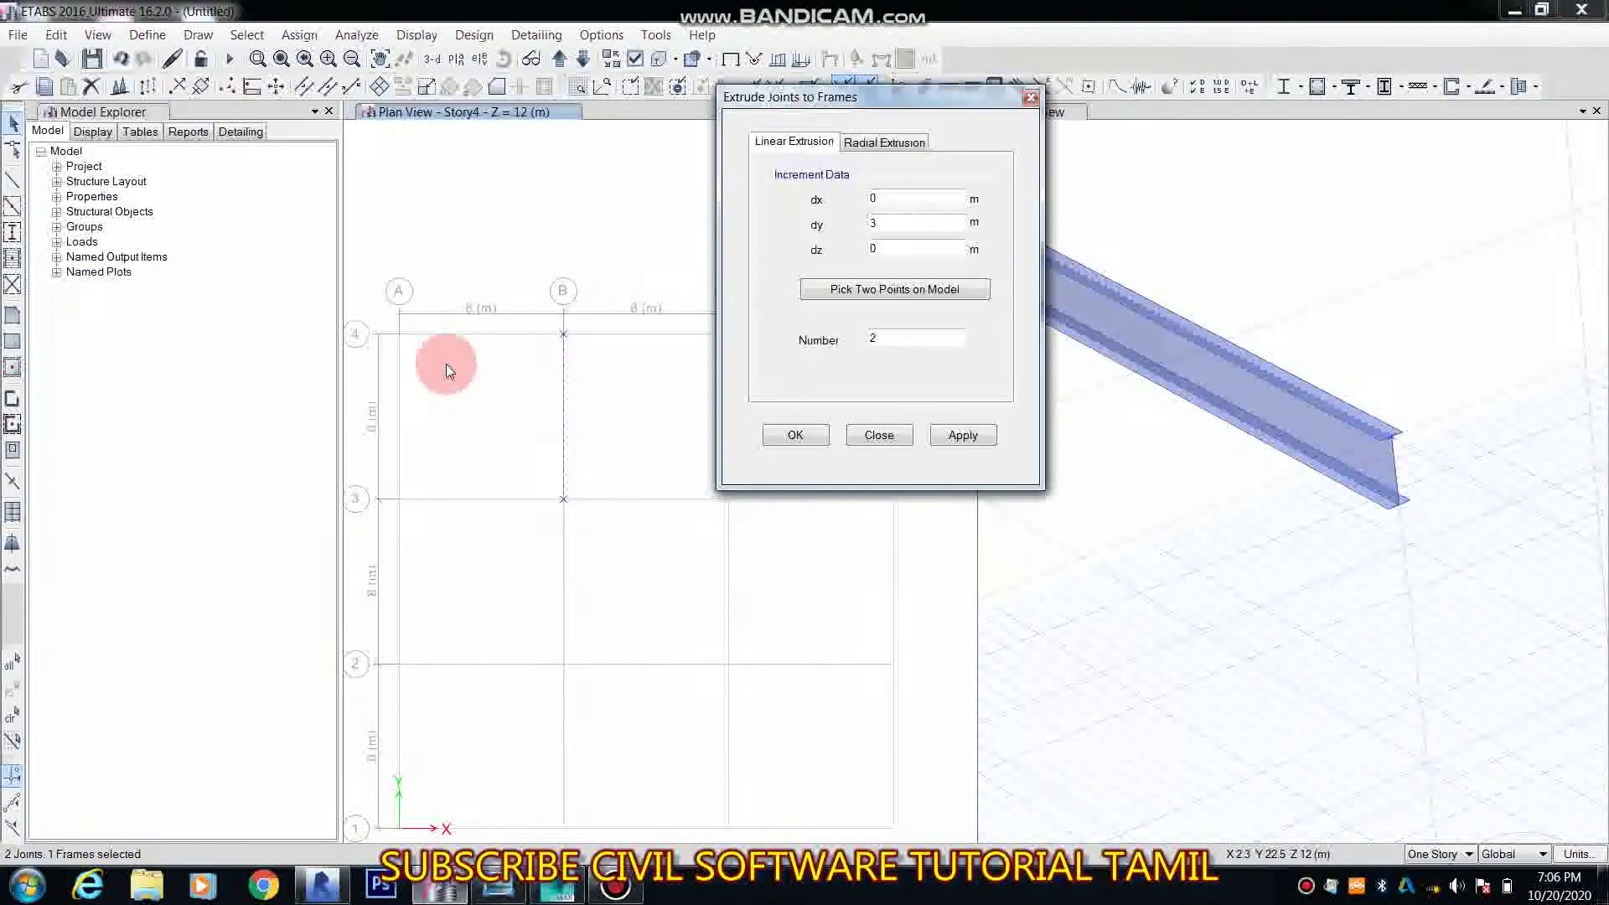
click(879, 144)
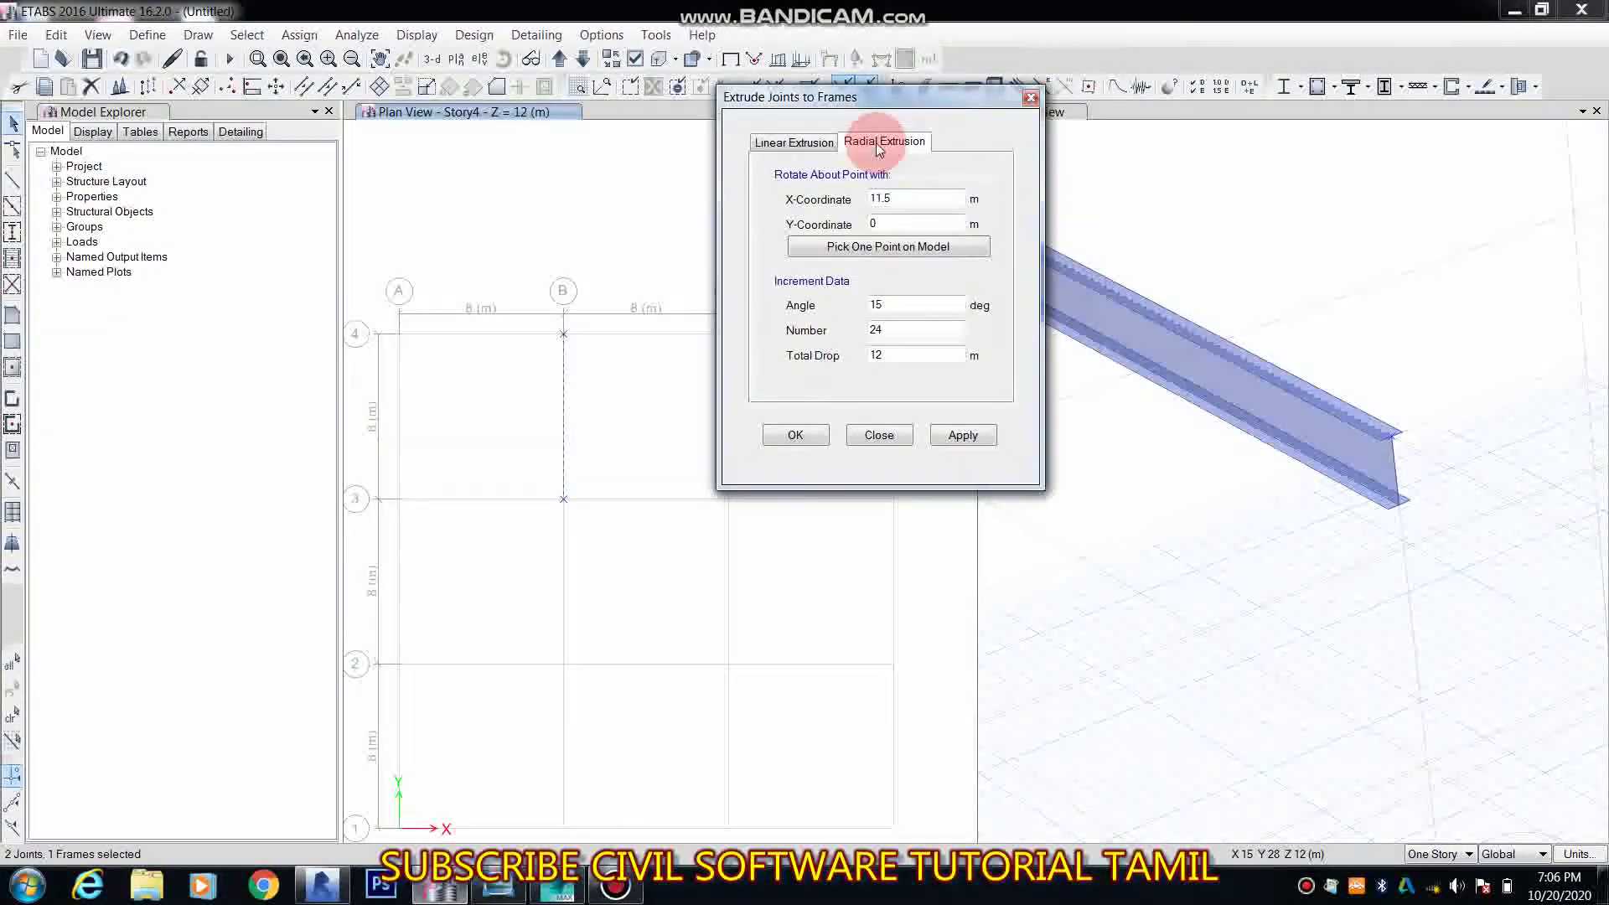
click(797, 146)
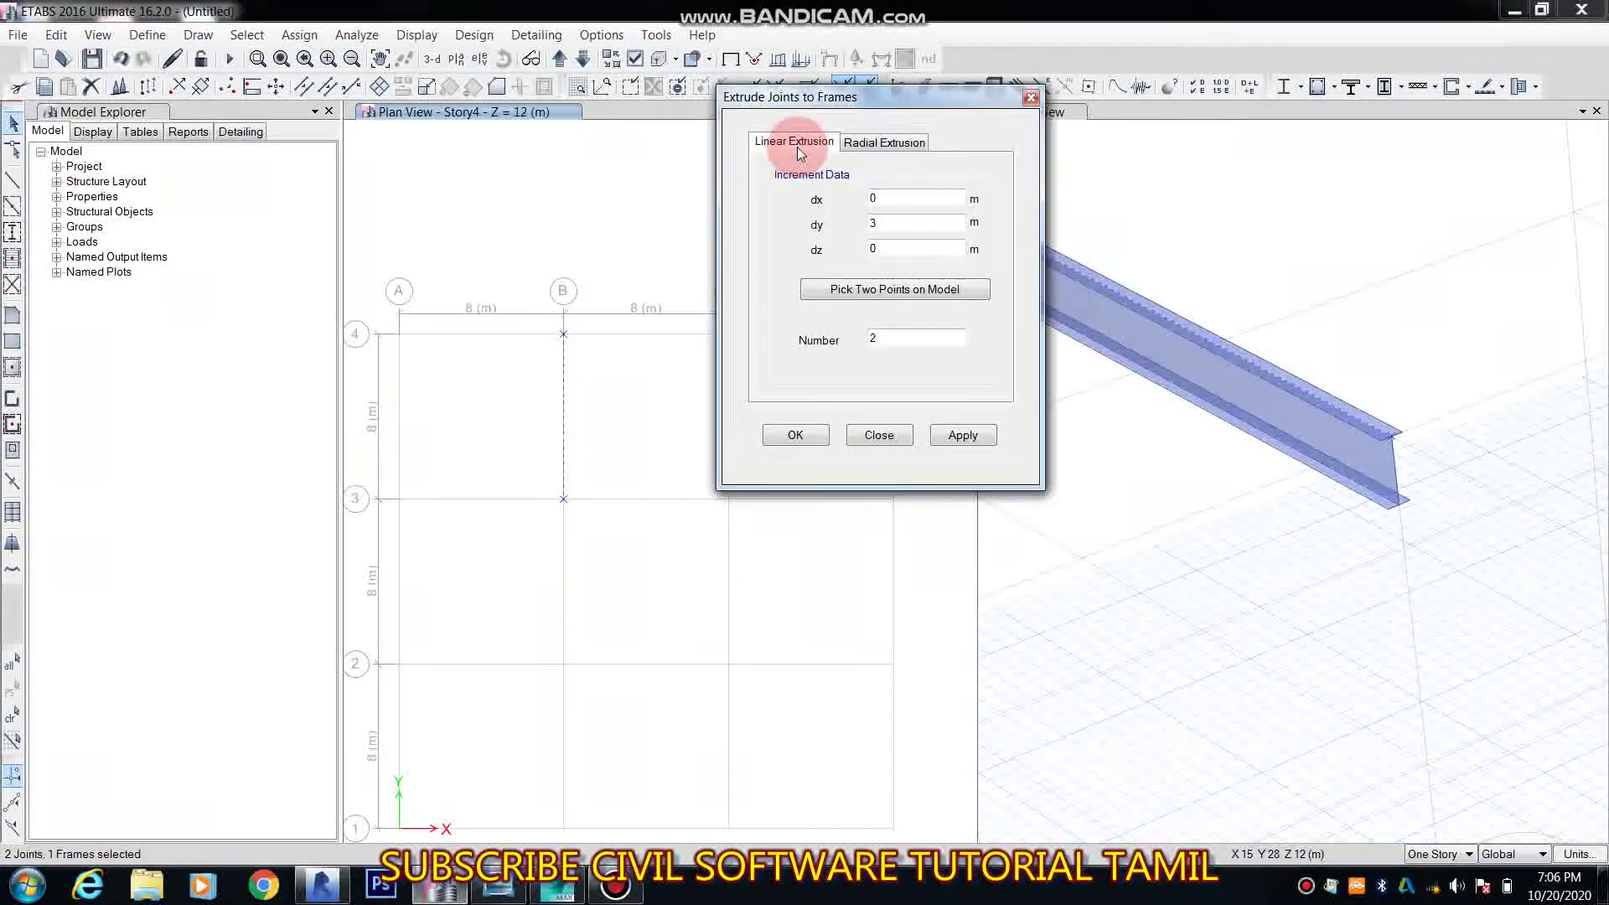
Step: Extrude the selected joints linearly into frames with dx 5 m, dy 0 and number 1
middle_drag(573, 429, 541, 472)
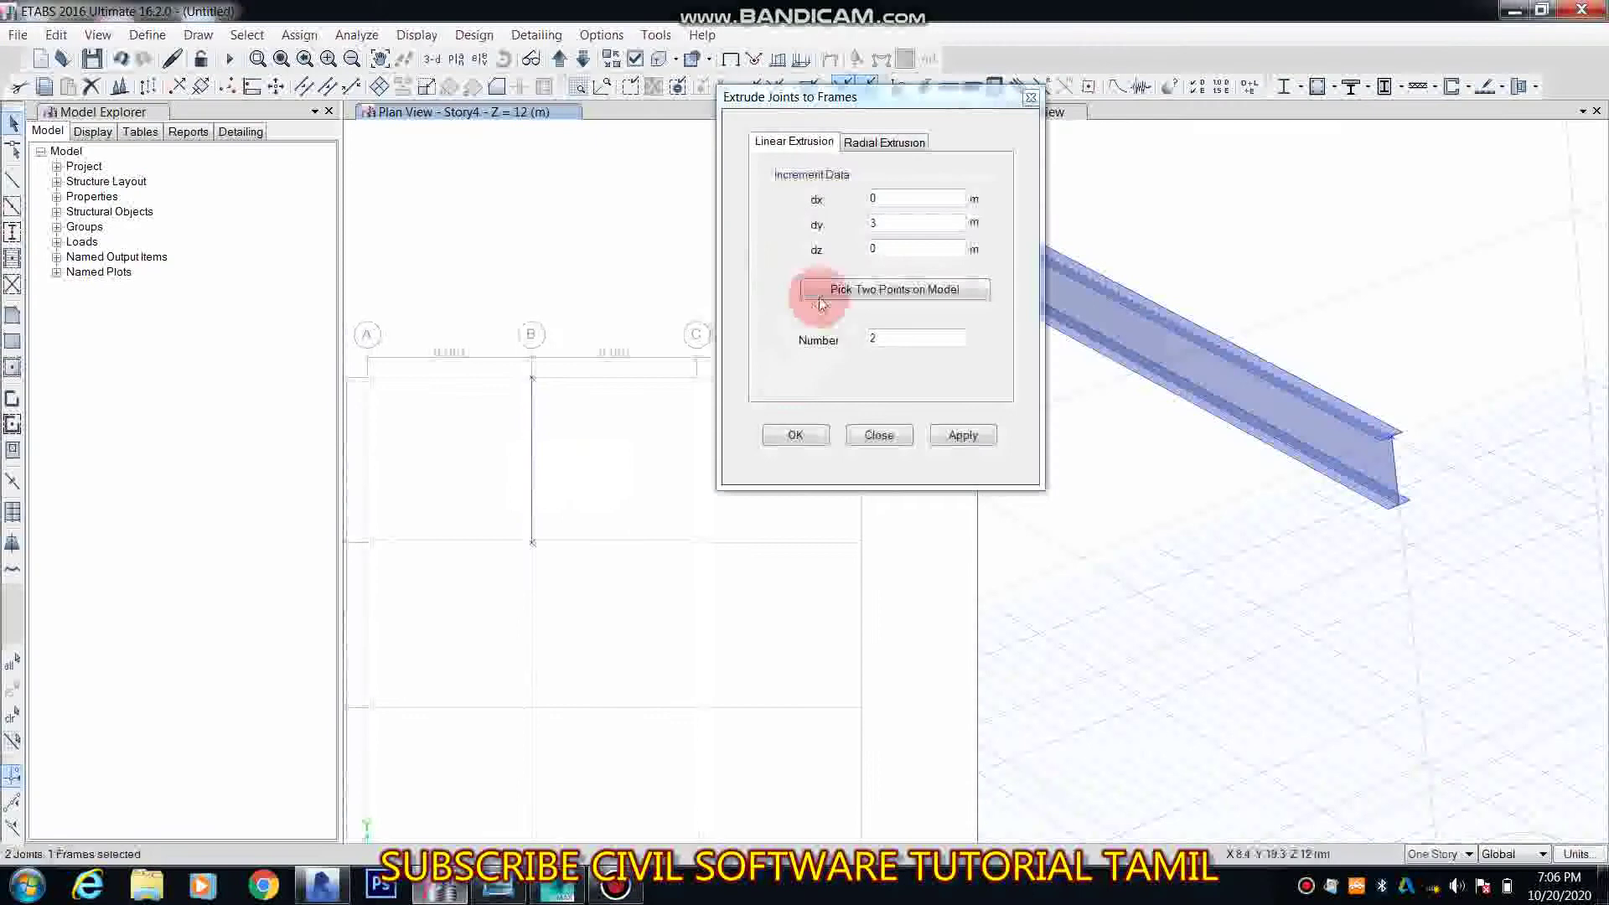
click(878, 222)
drag(878, 222, 842, 236)
text(0)
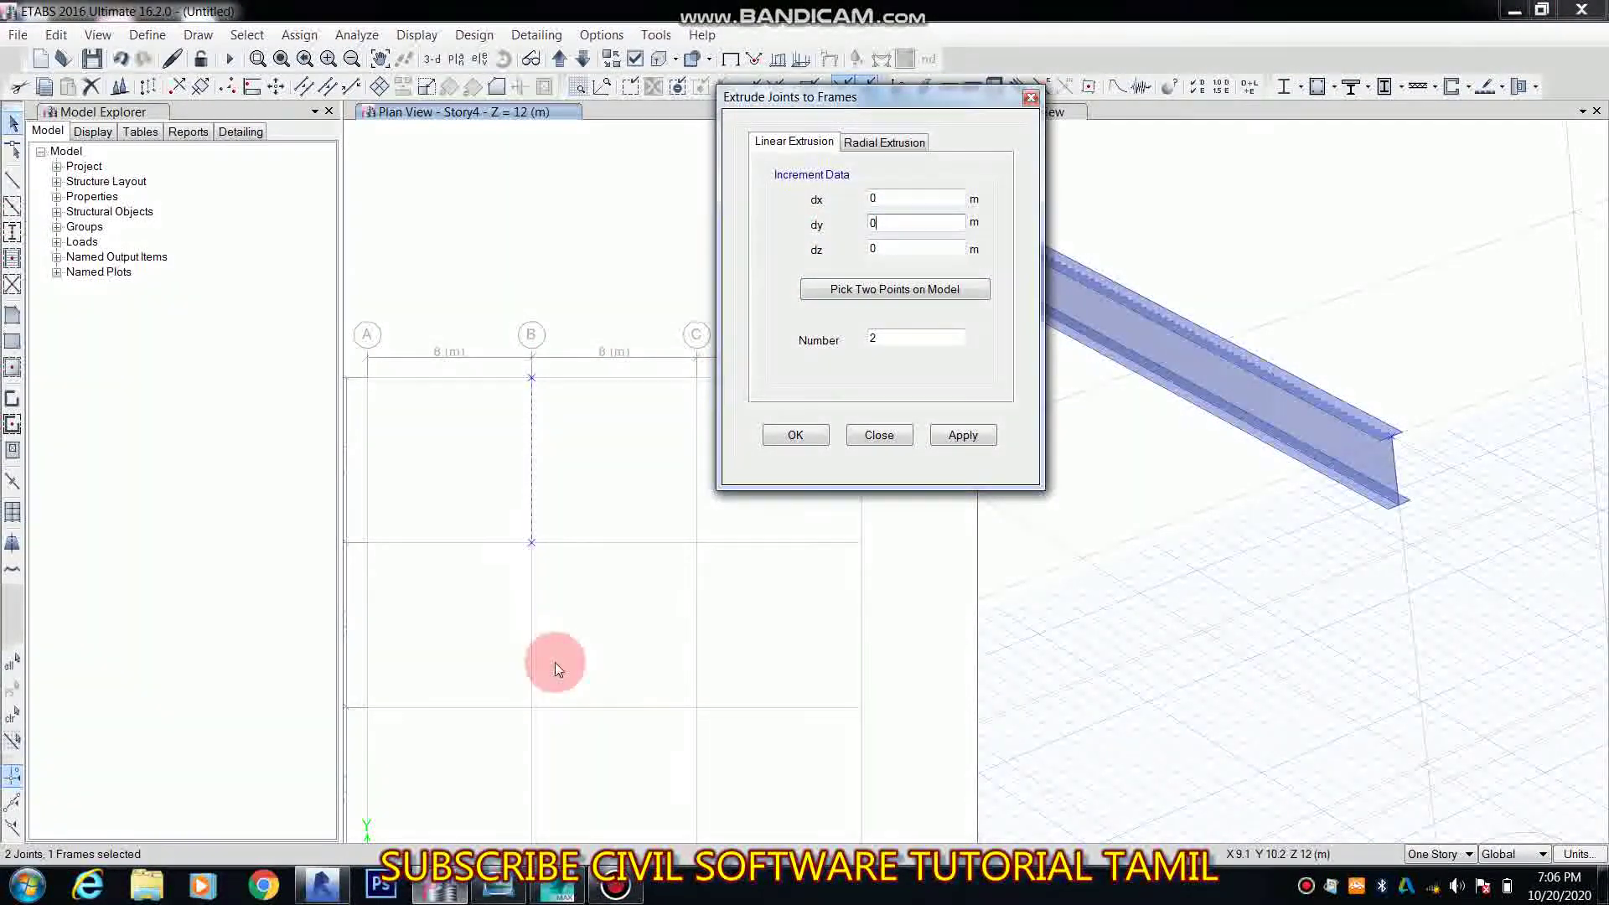
double_click(887, 195)
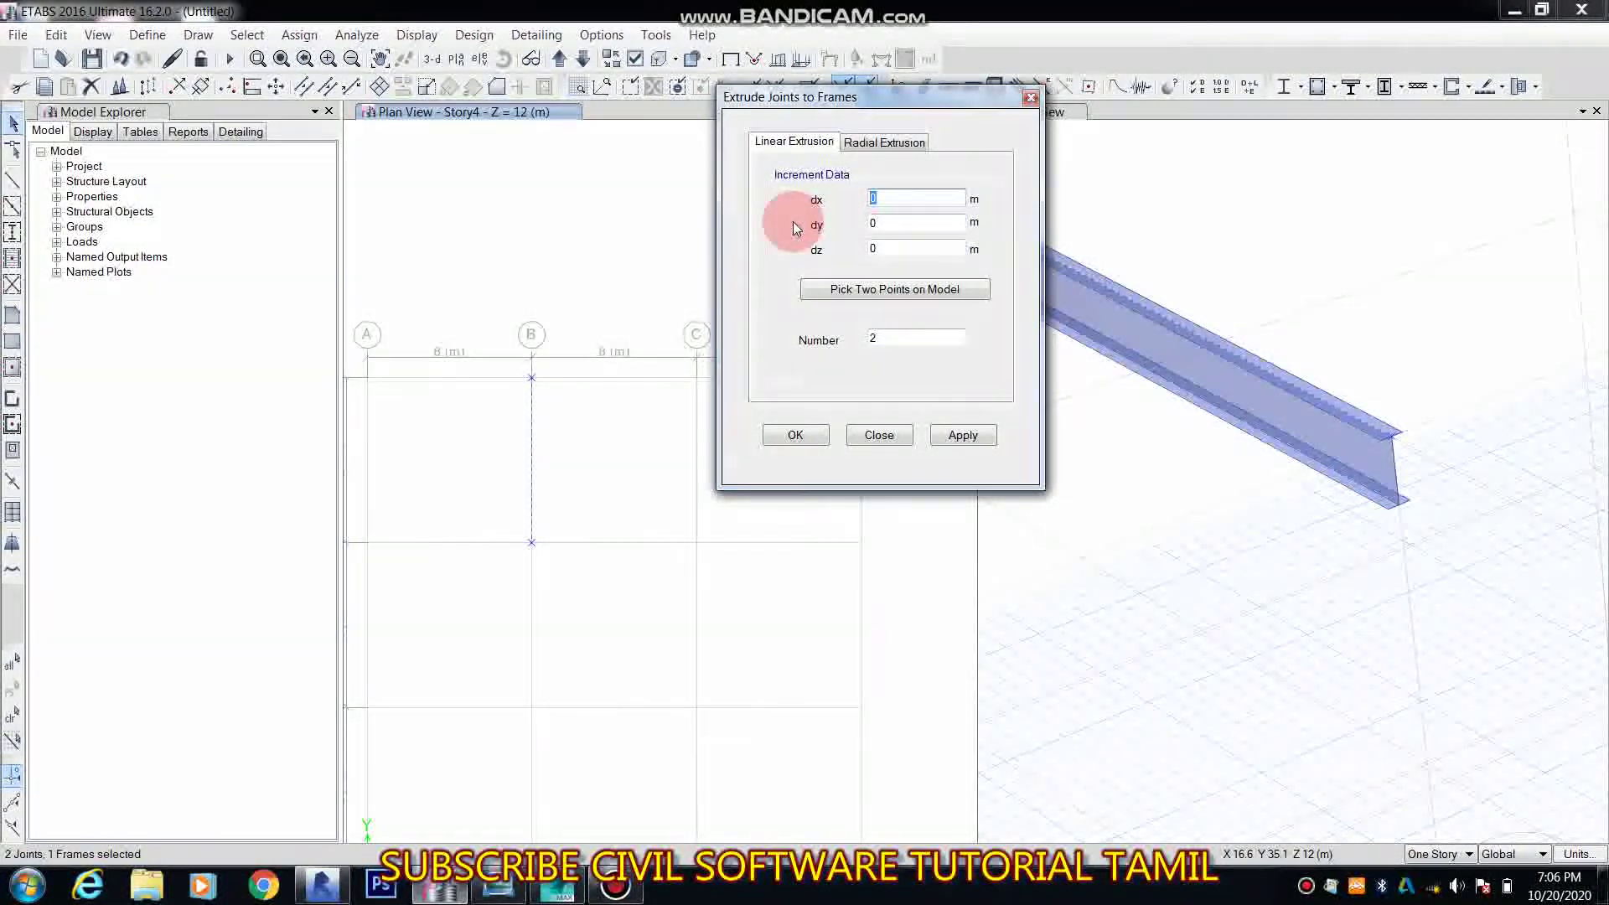
text(5)
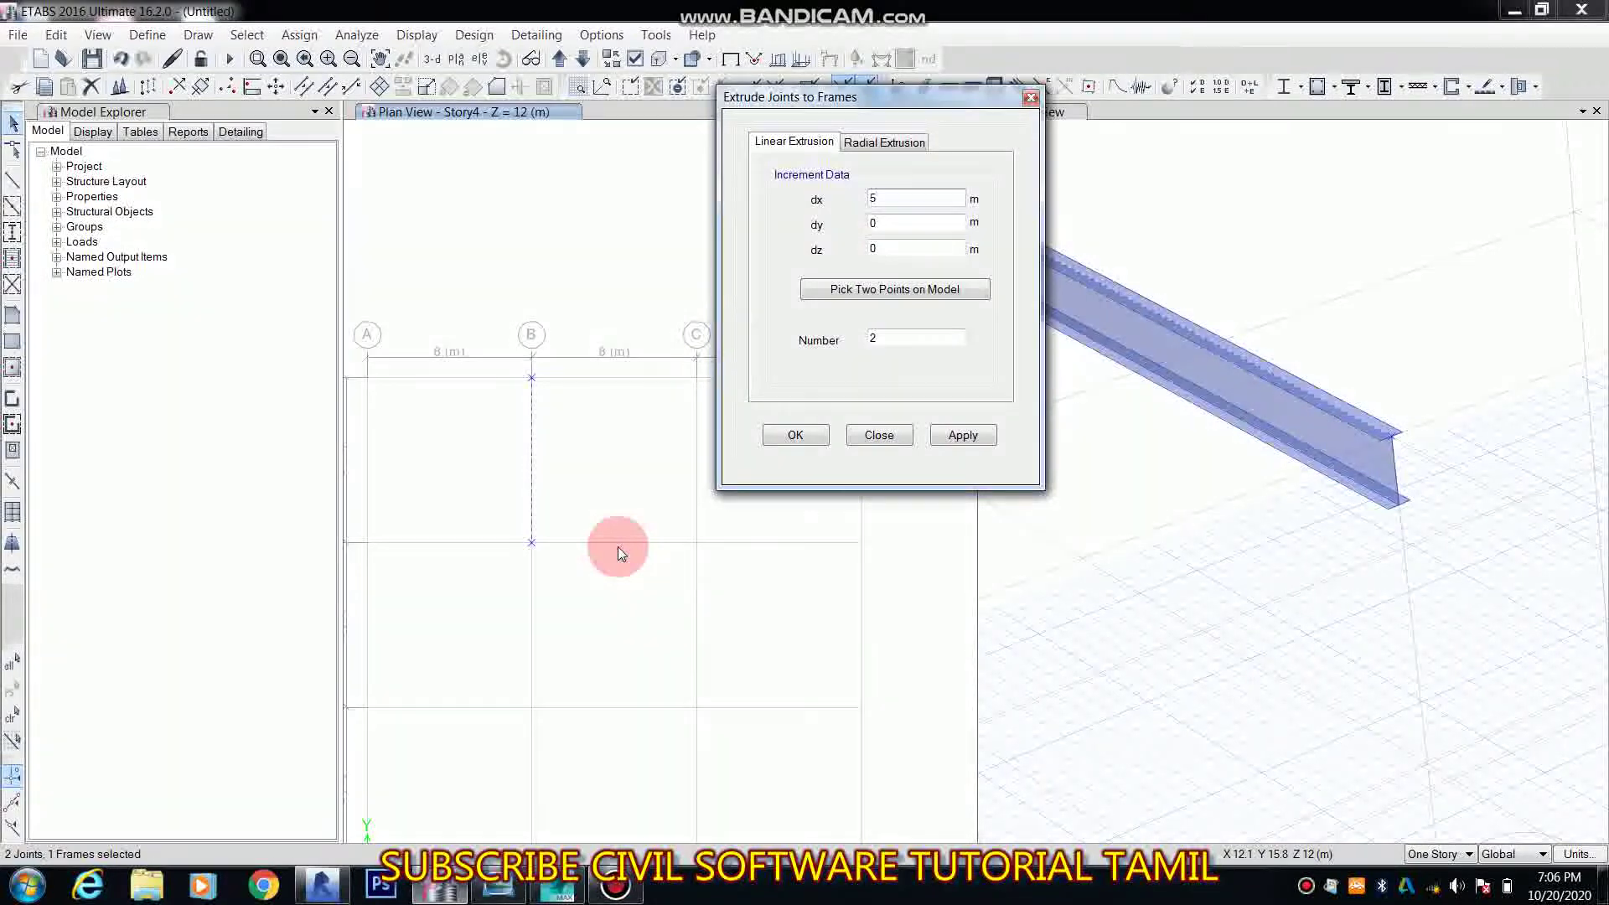
double_click(891, 336)
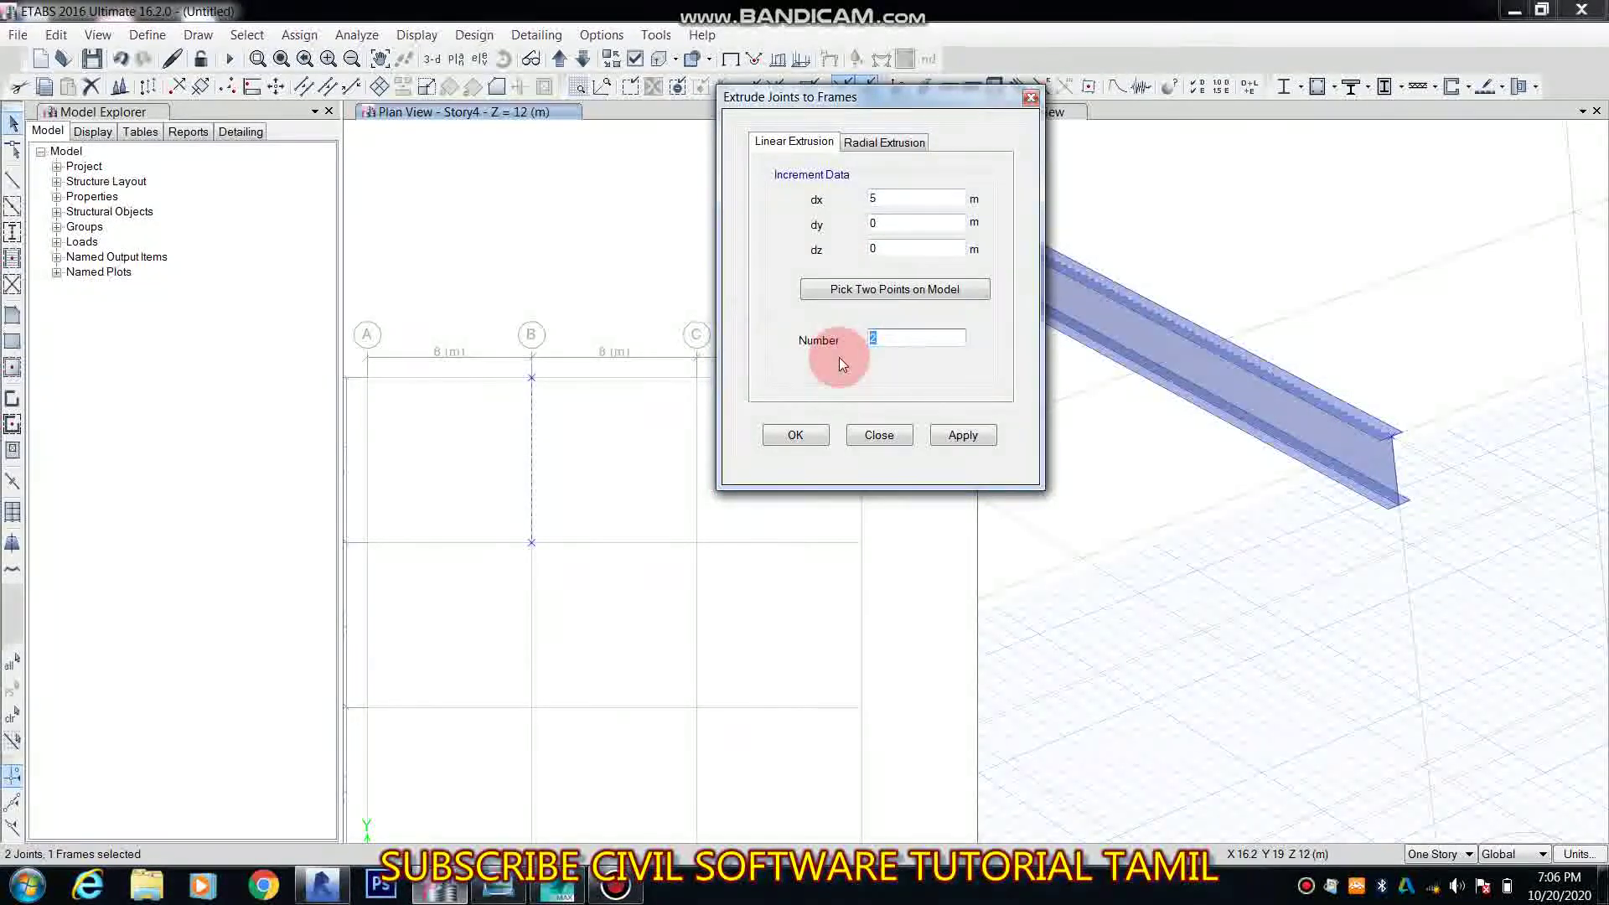
click(962, 435)
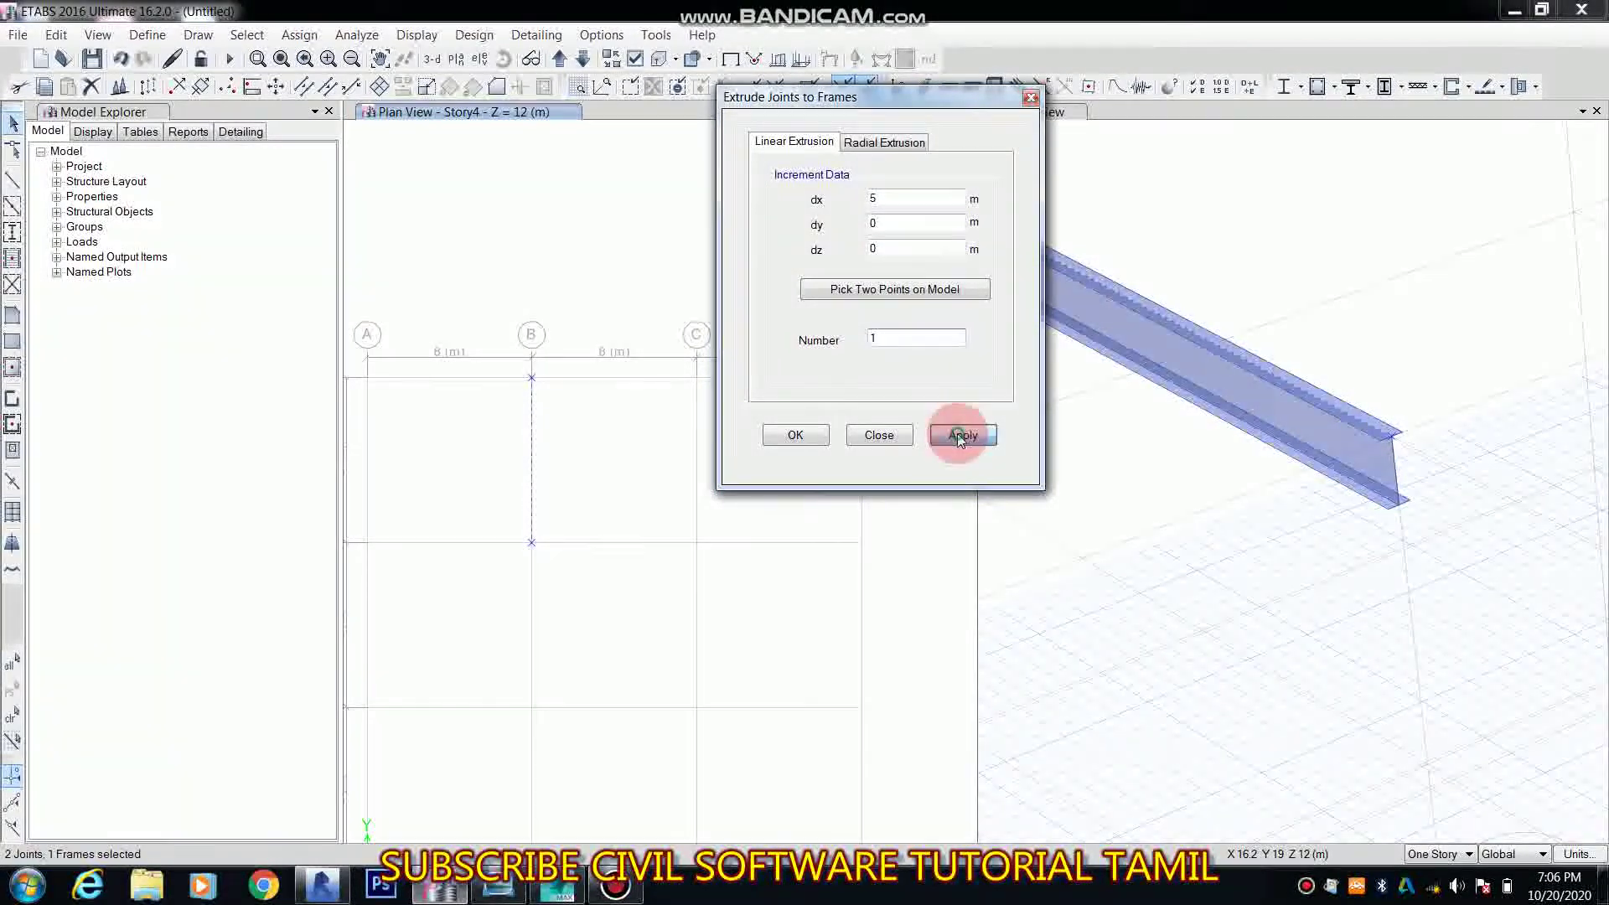
Step: Try to extrude only the free end joint on grid line 3 with dx 16 m and number 5
middle_drag(600, 444, 400, 491)
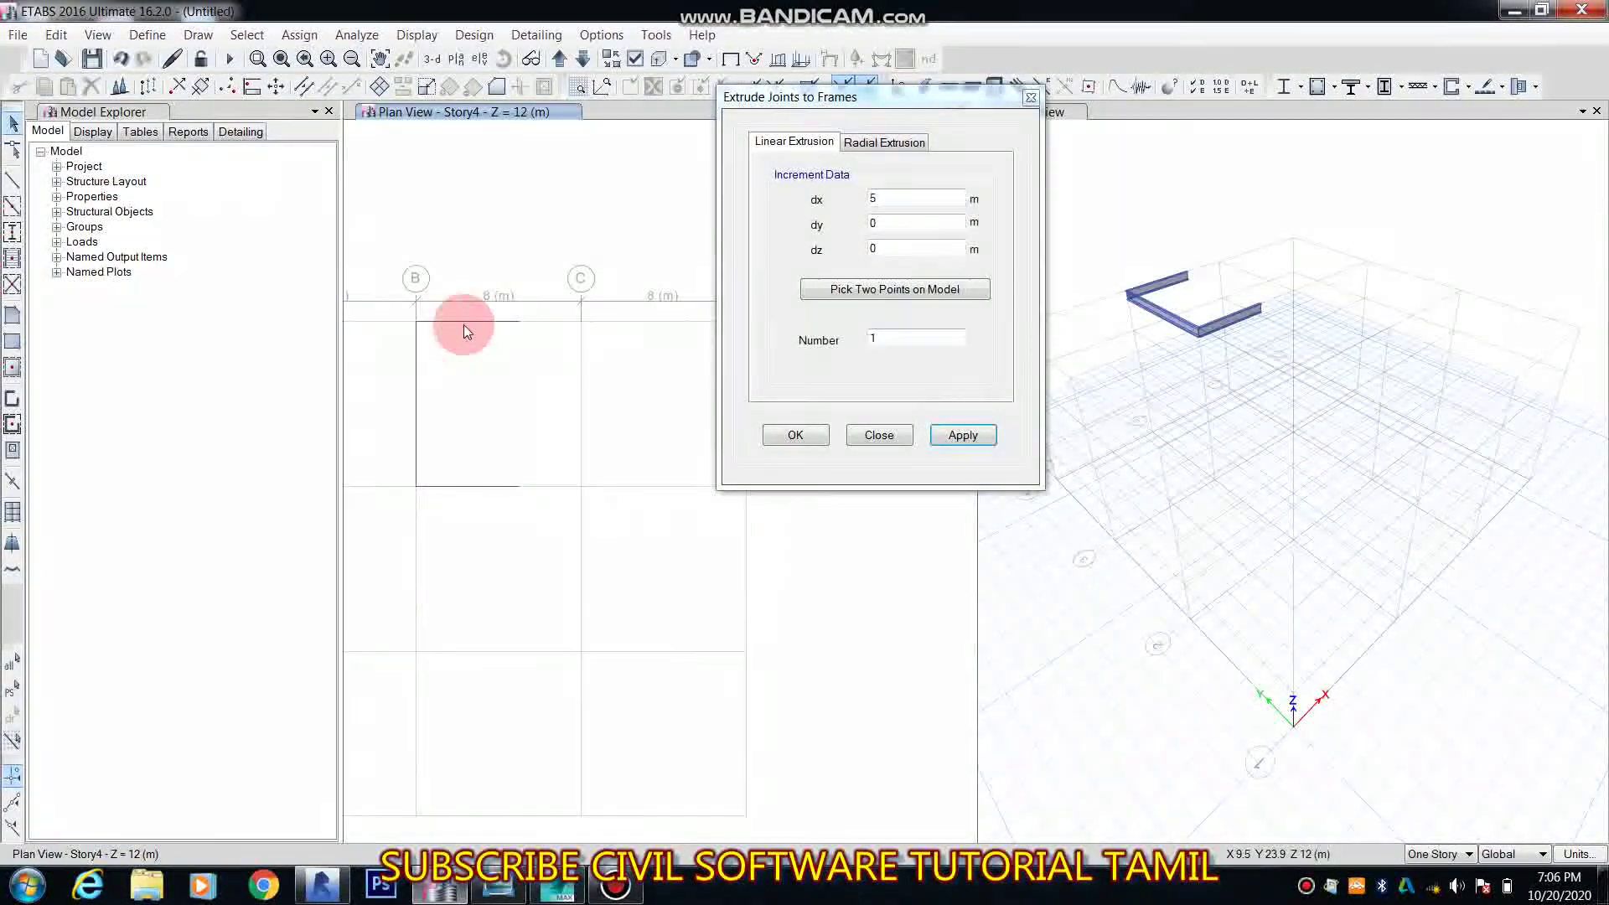
drag(531, 514, 486, 306)
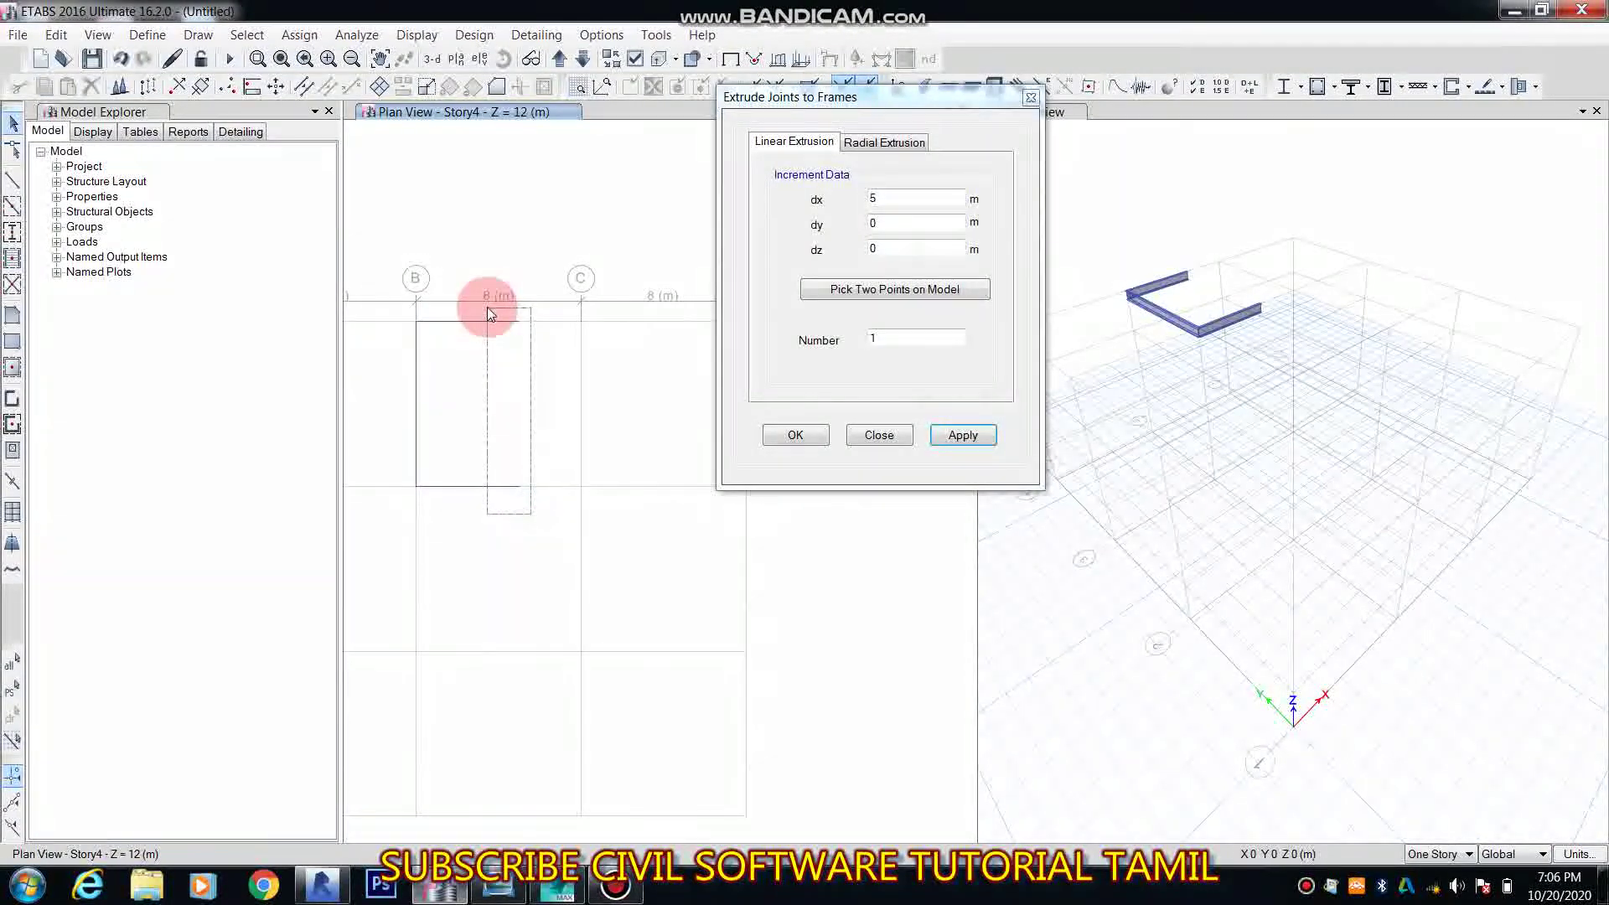
click(837, 211)
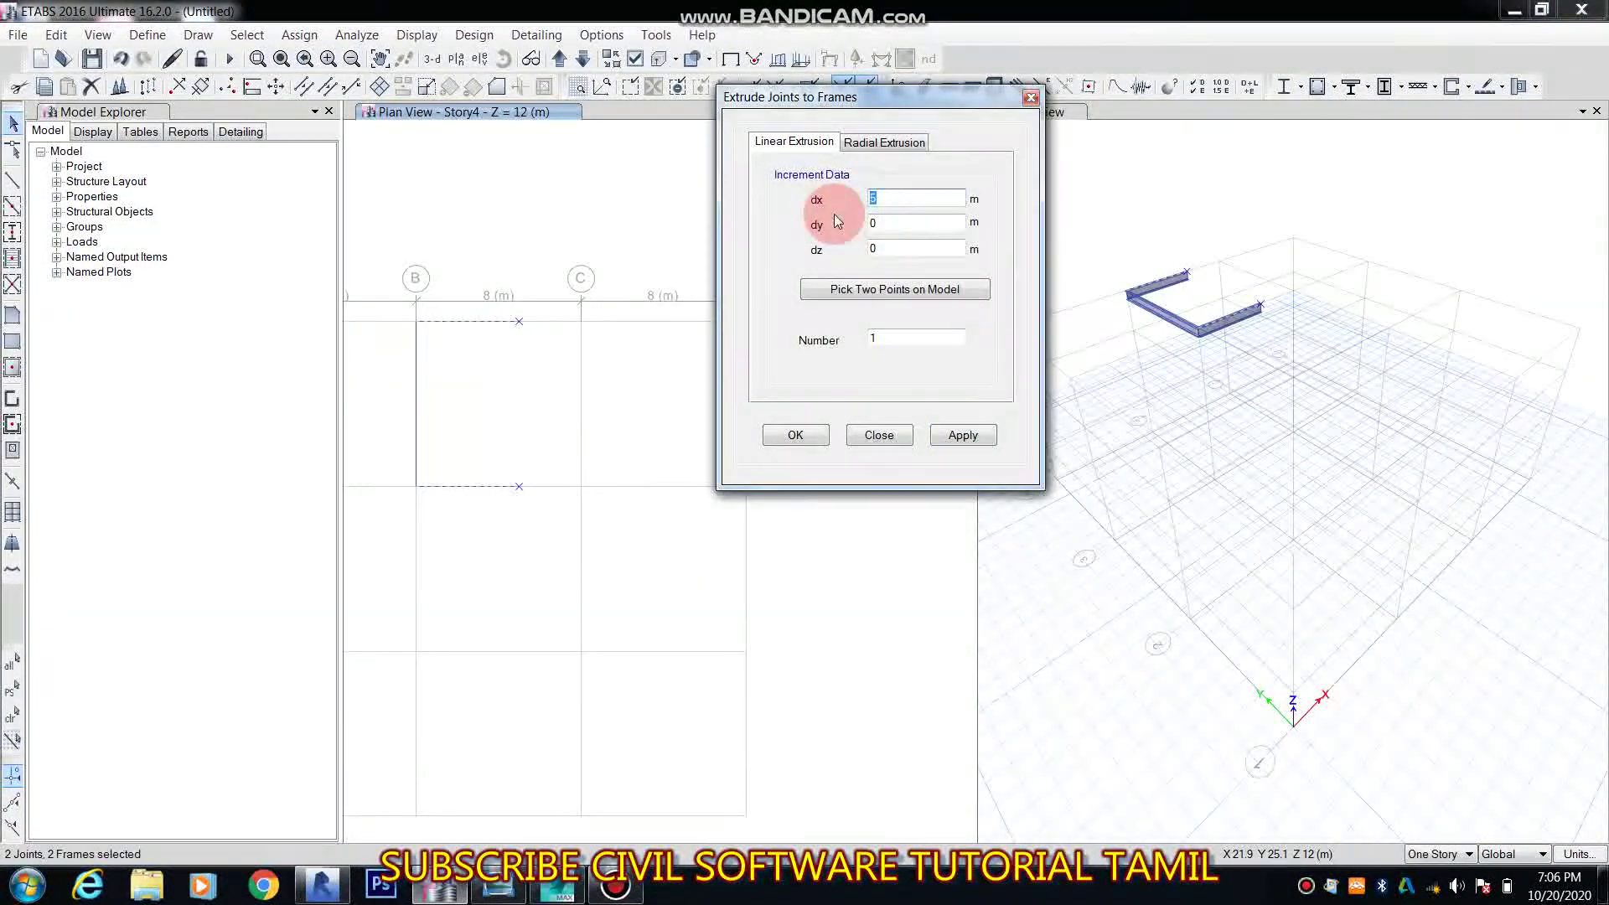
text(16)
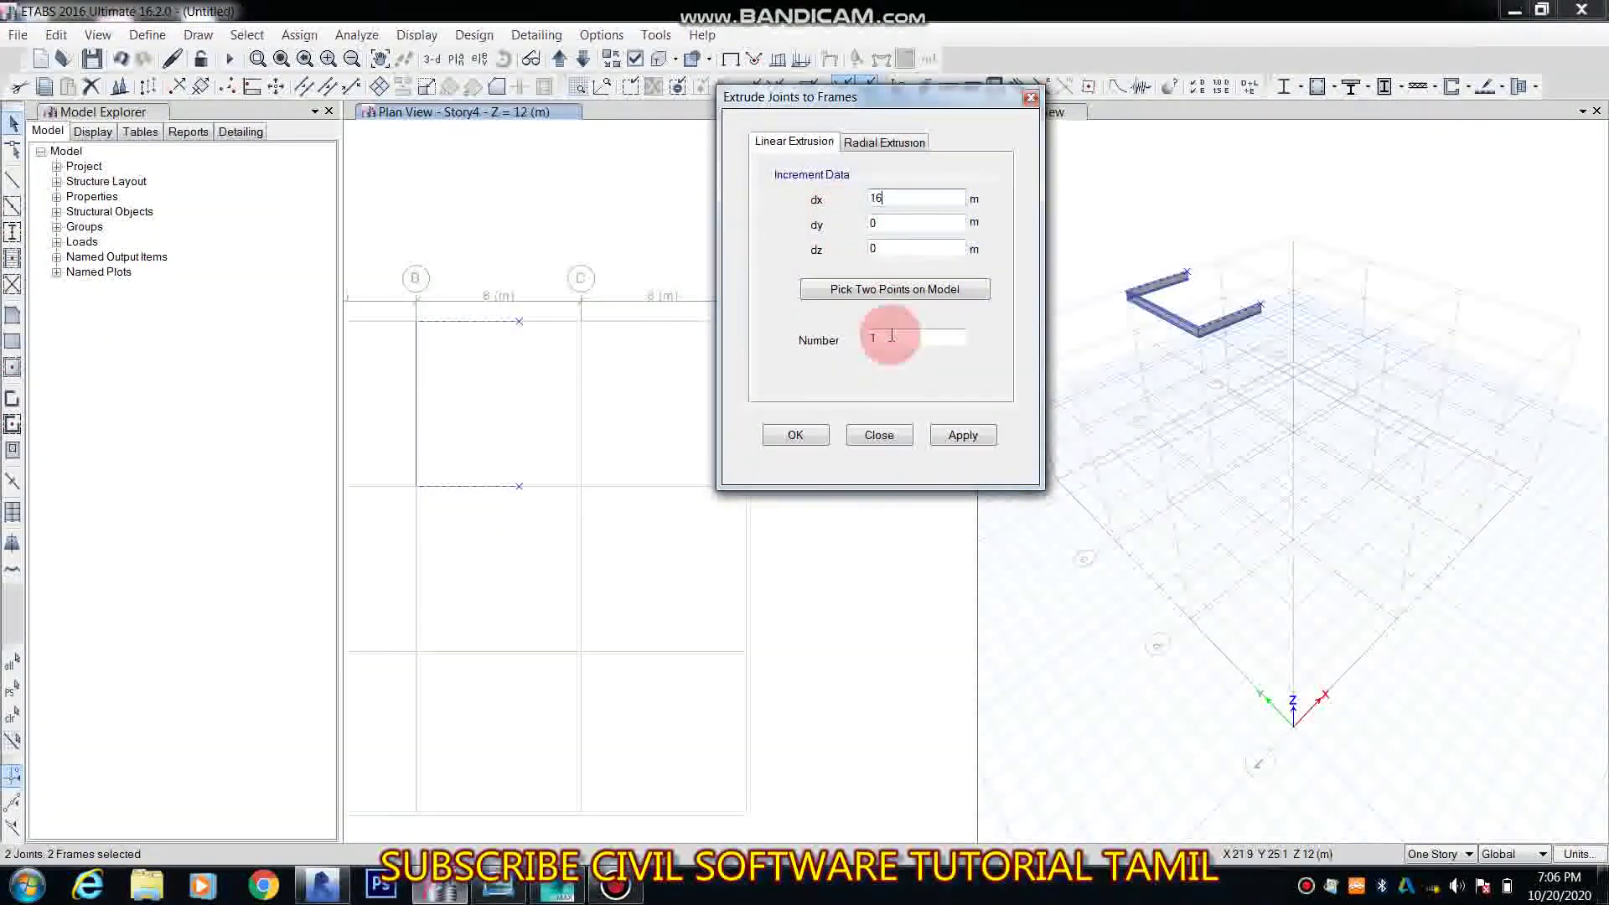
click(865, 344)
text(5)
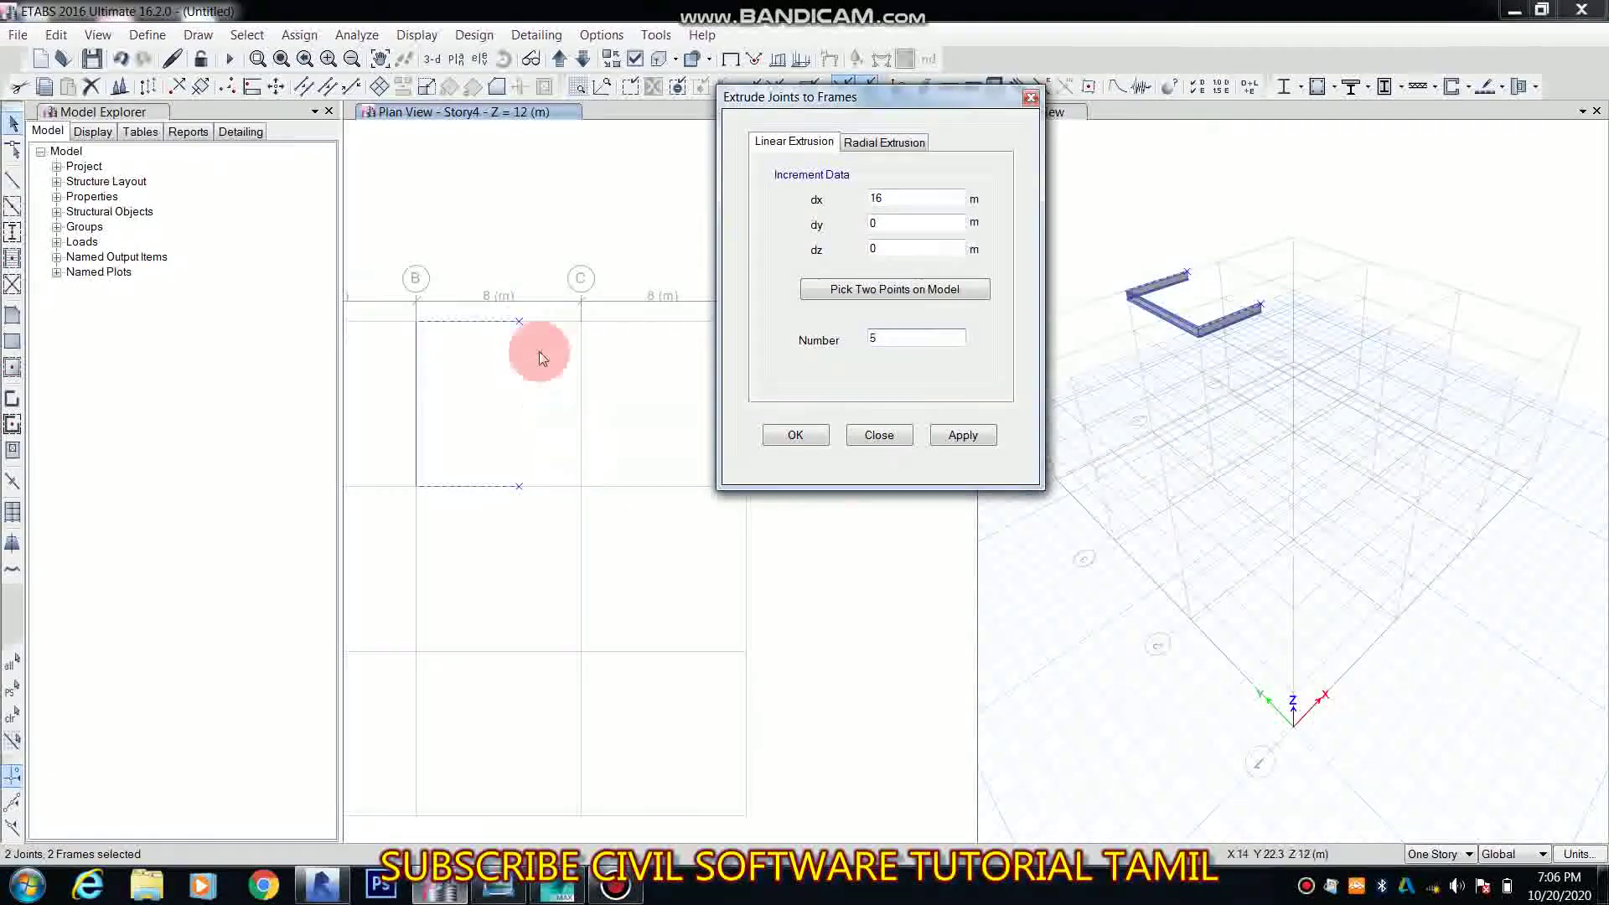
click(519, 321)
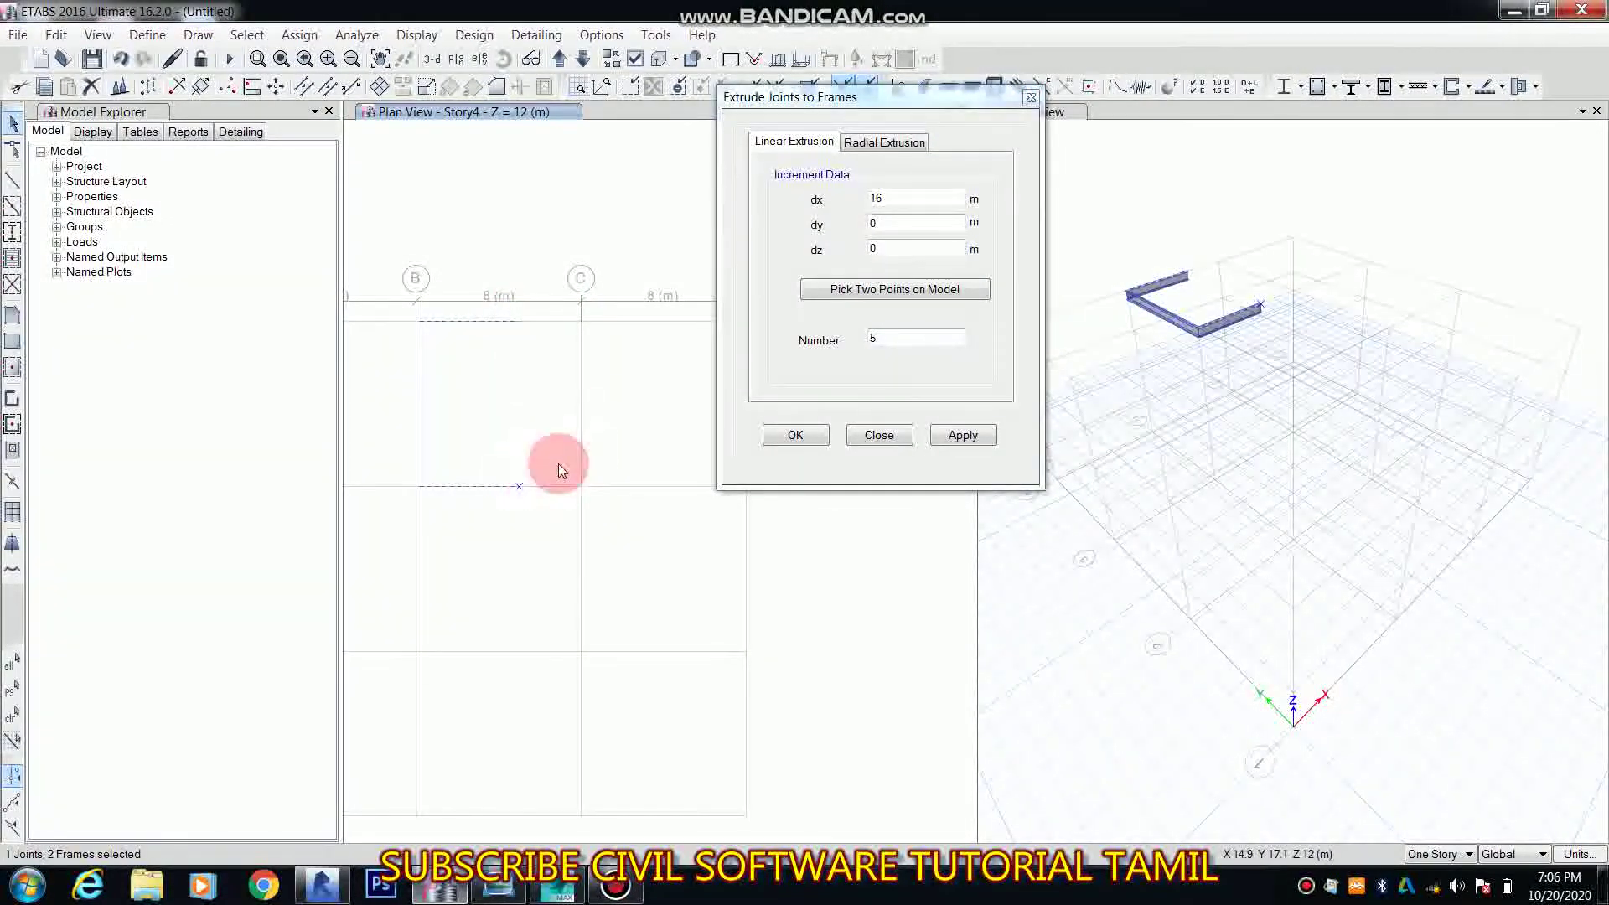
click(973, 442)
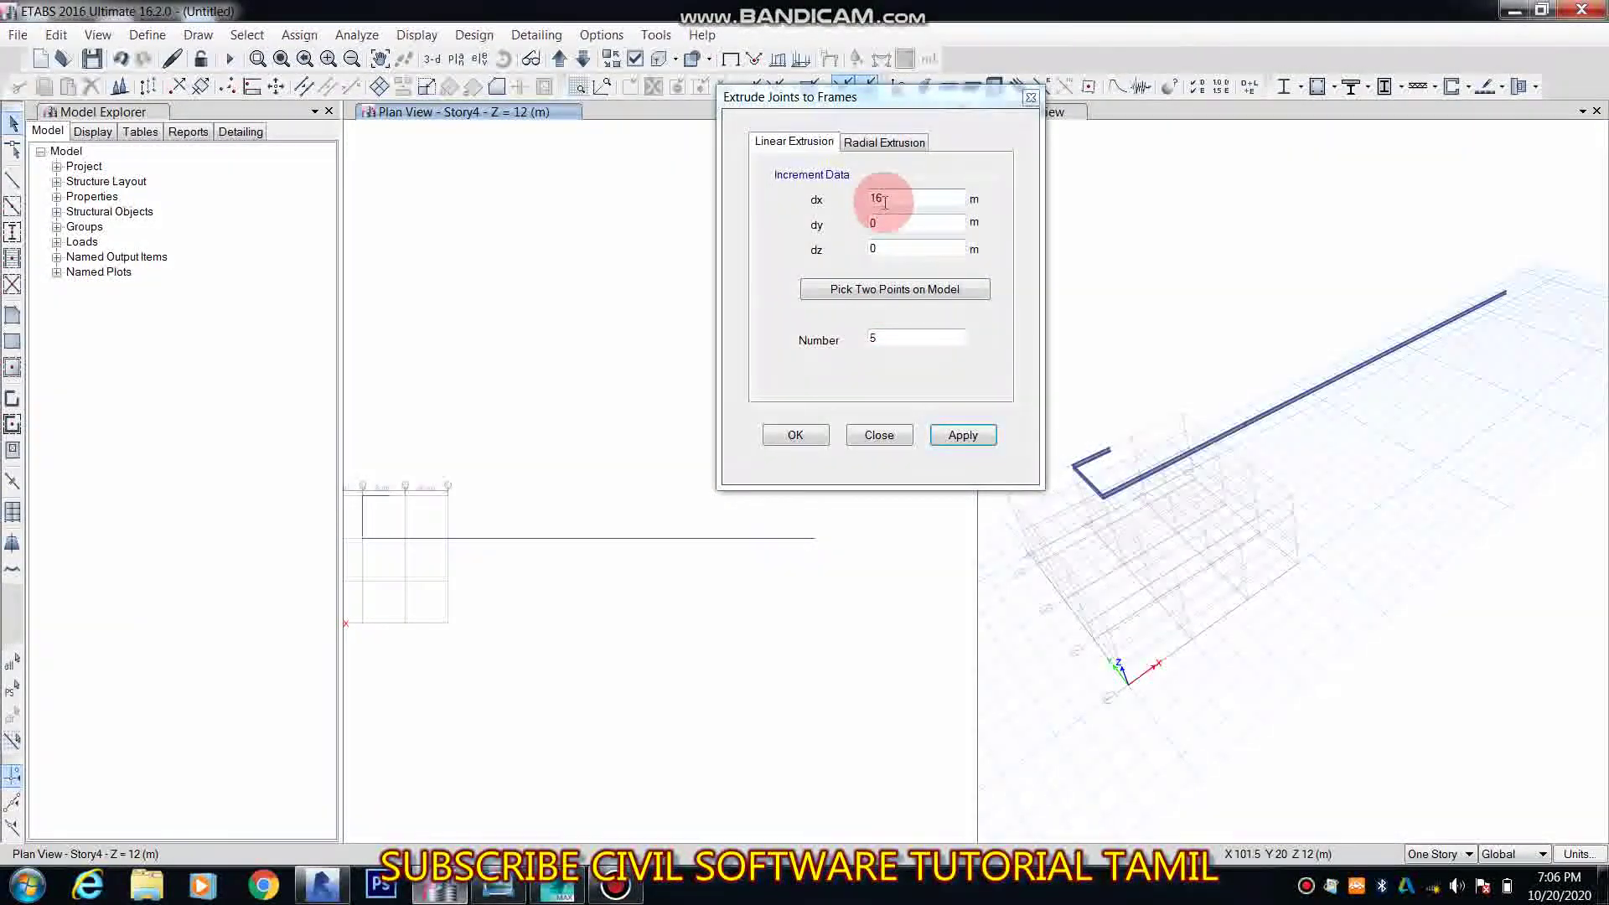
Step: Select several of the 16 m frames along grid line 3 to inspect them, and undo the last extrusion
middle_drag(641, 581, 719, 585)
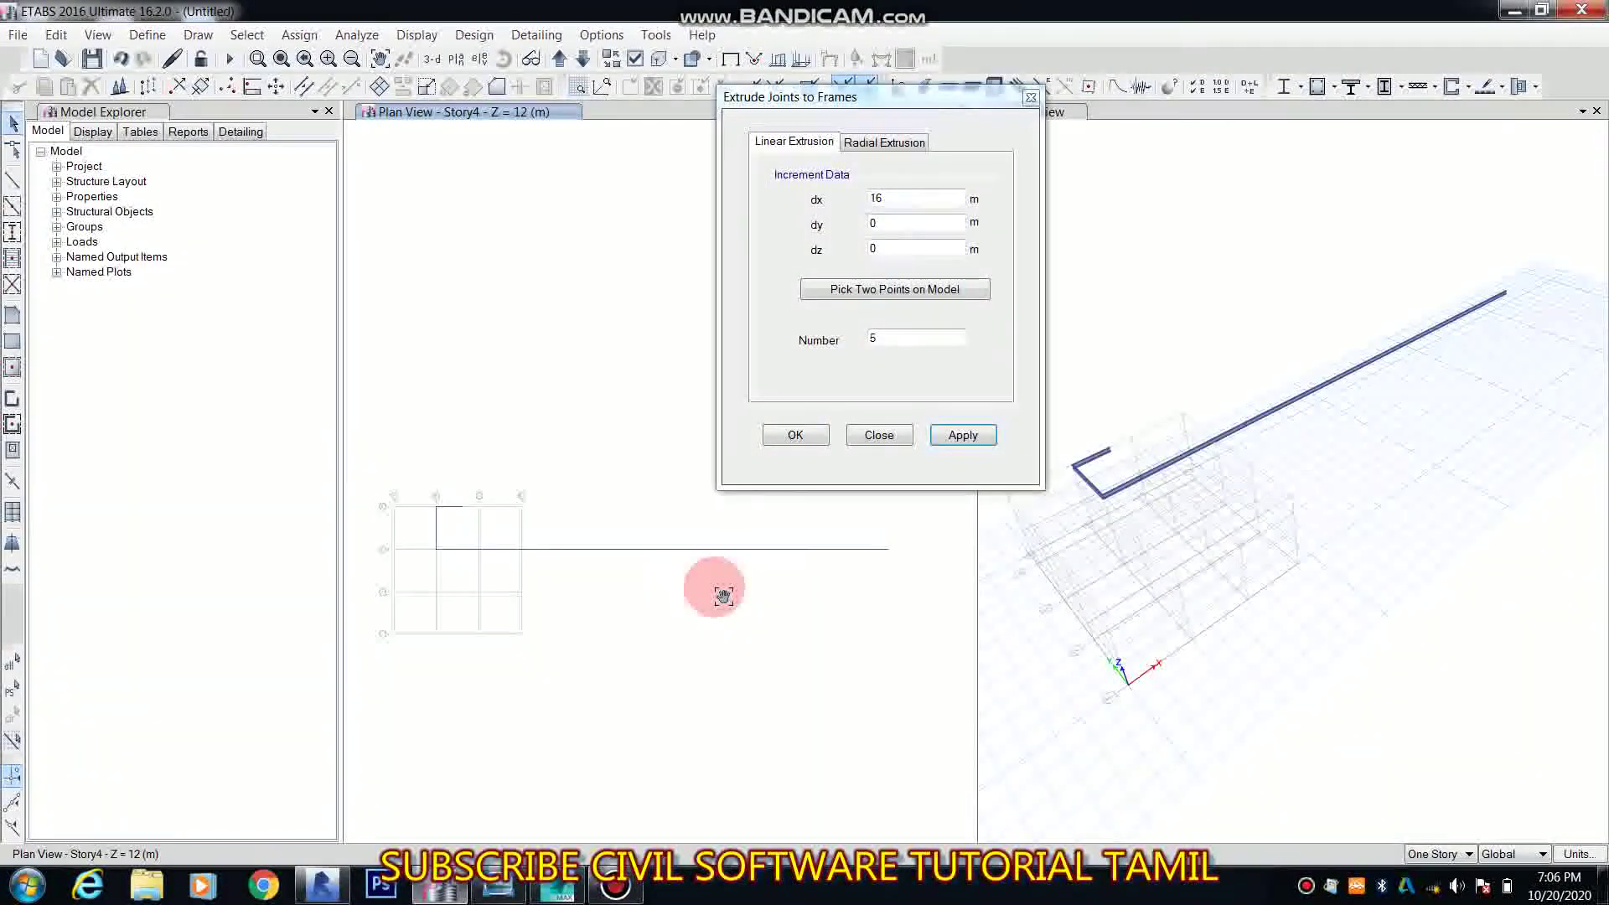
click(528, 549)
click(639, 550)
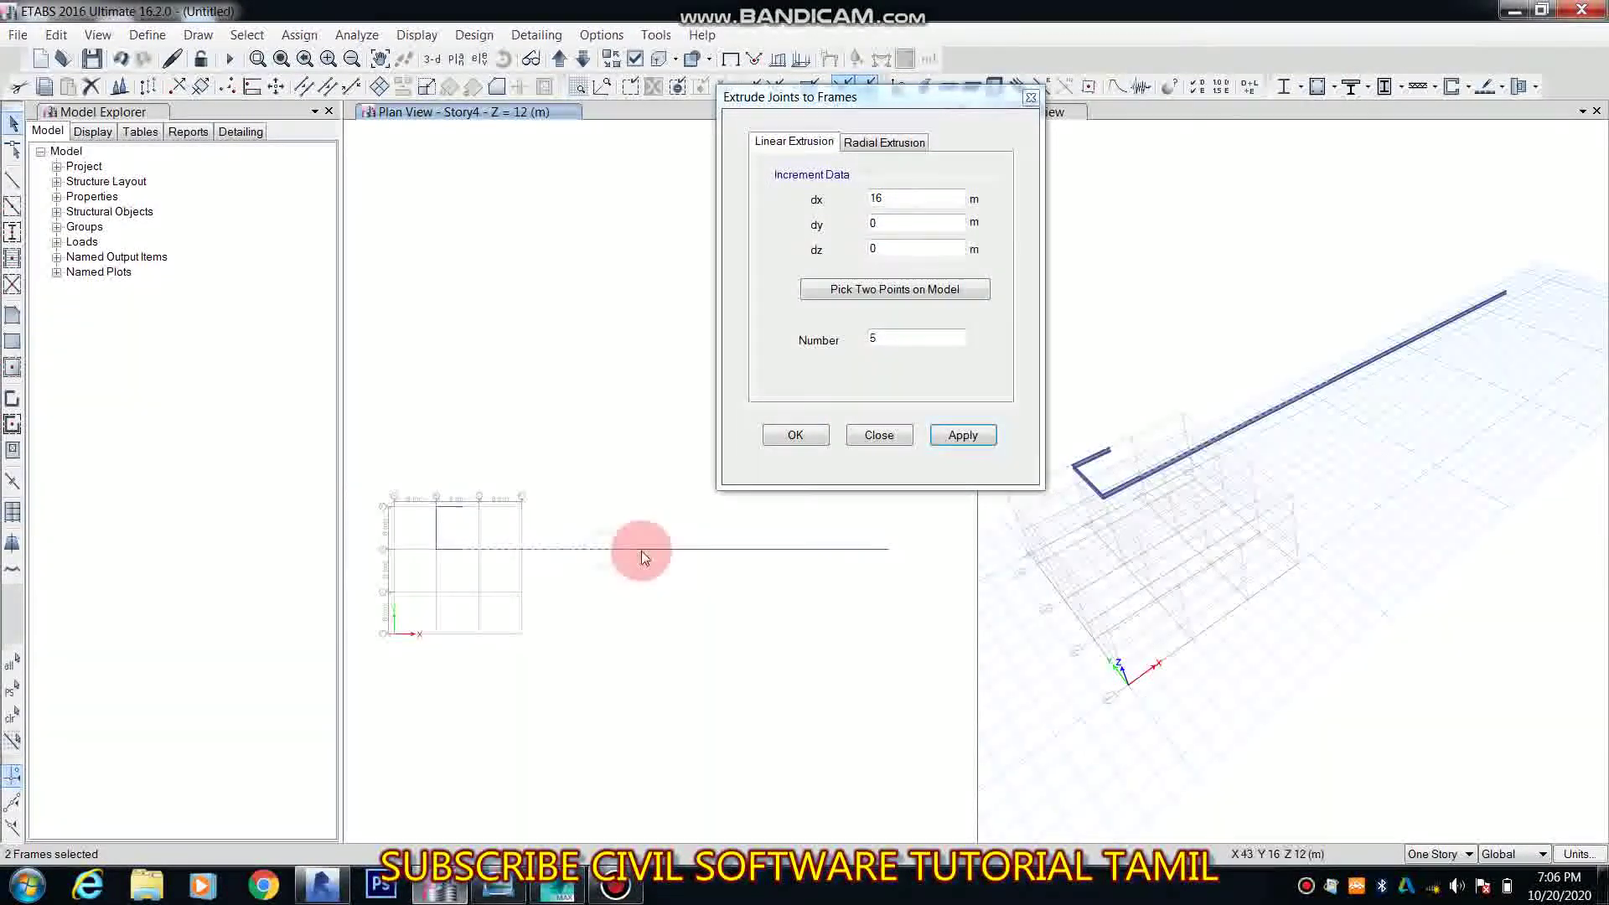
click(694, 549)
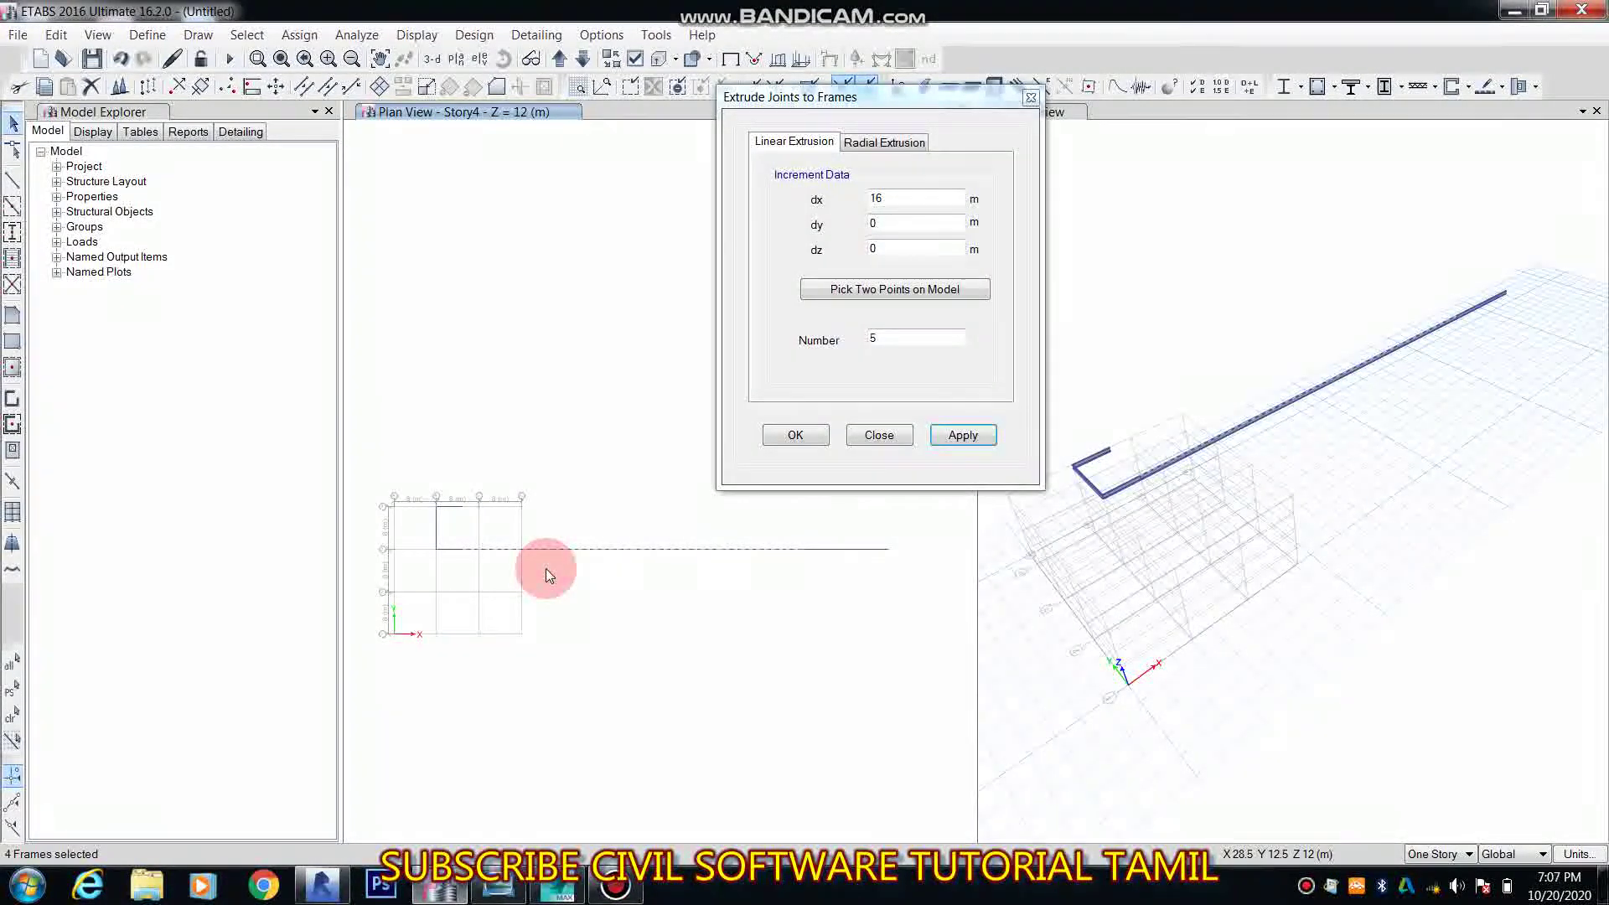
scroll(452, 553, up, 4)
drag(545, 431, 482, 314)
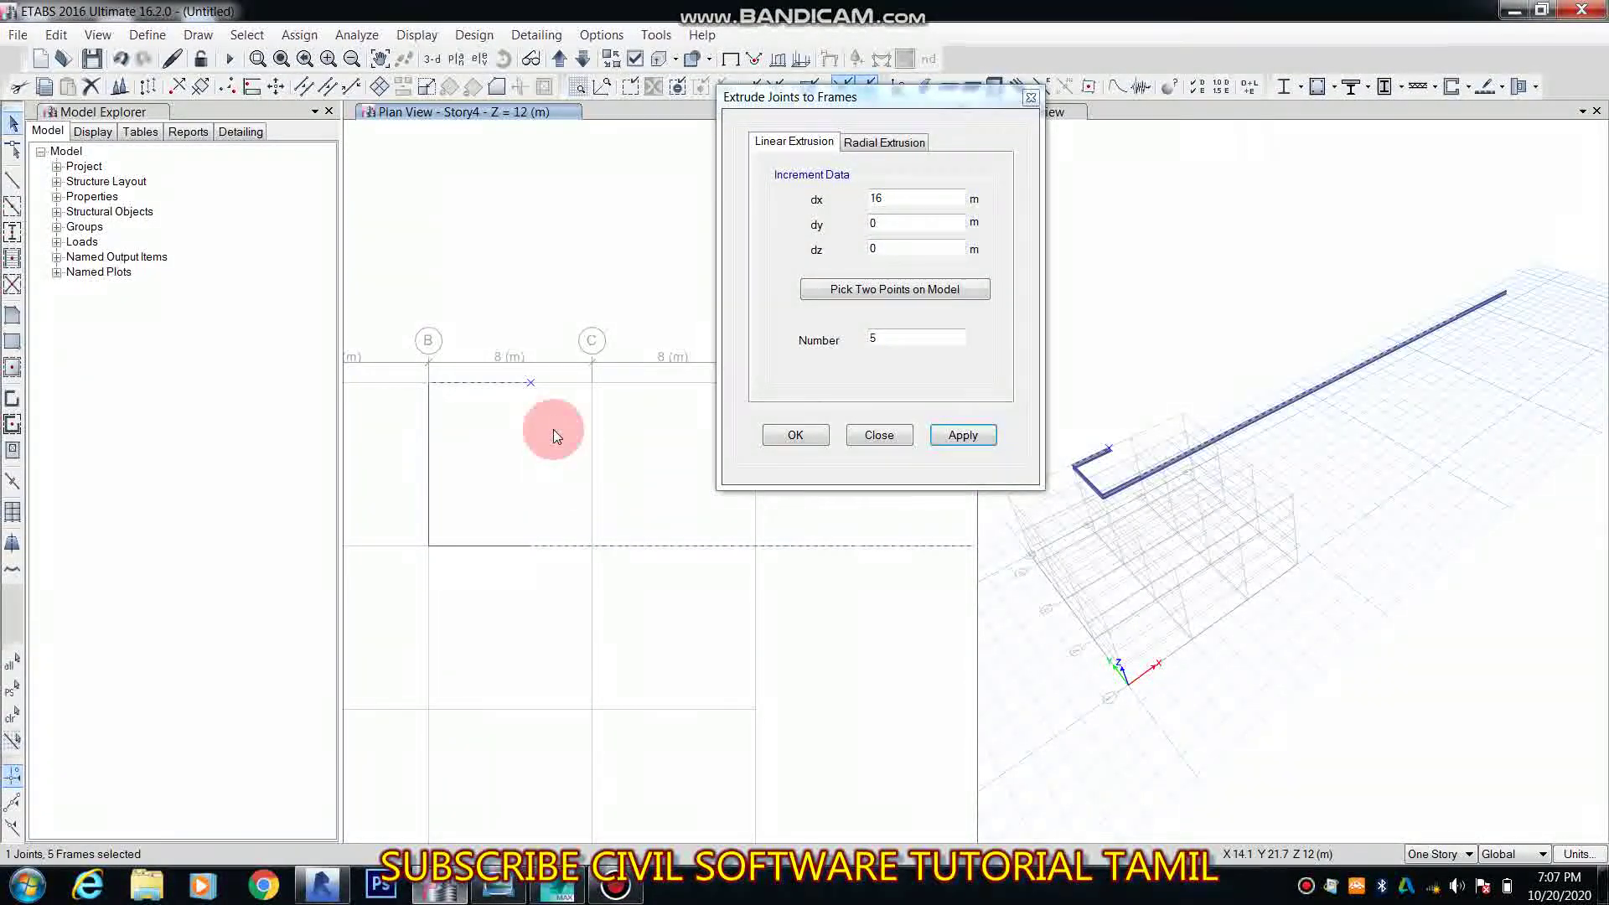
key(ctrl+z)
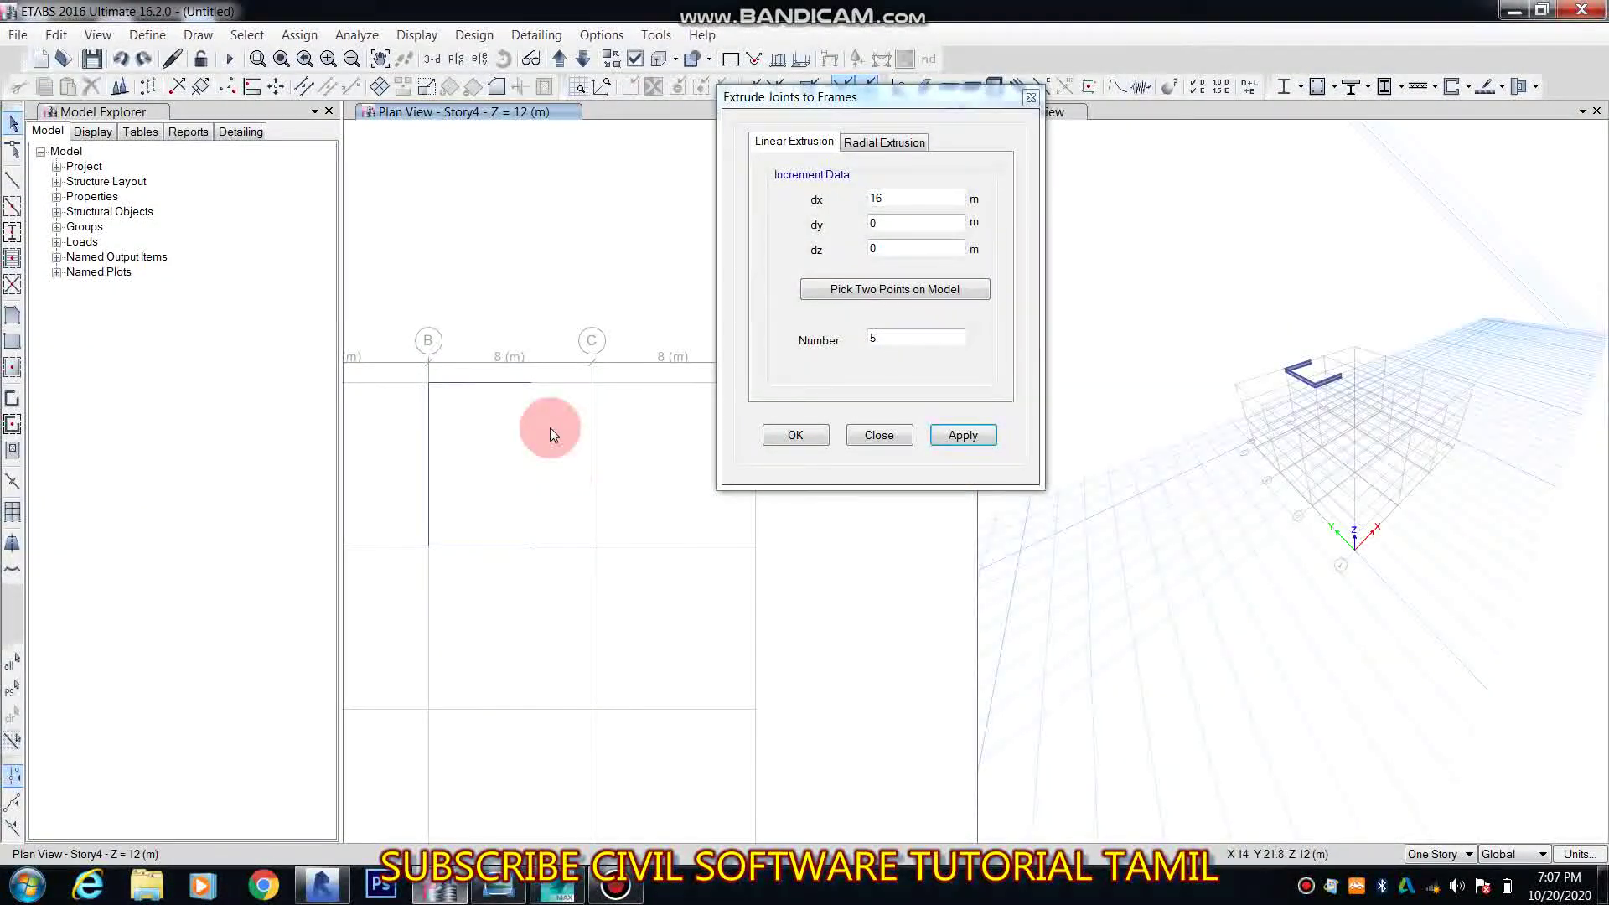
Step: Extrude the two free end joints on grid lines 3 and 4 linearly into frames with dx 6 m and number 3
drag(562, 580, 501, 358)
click(880, 305)
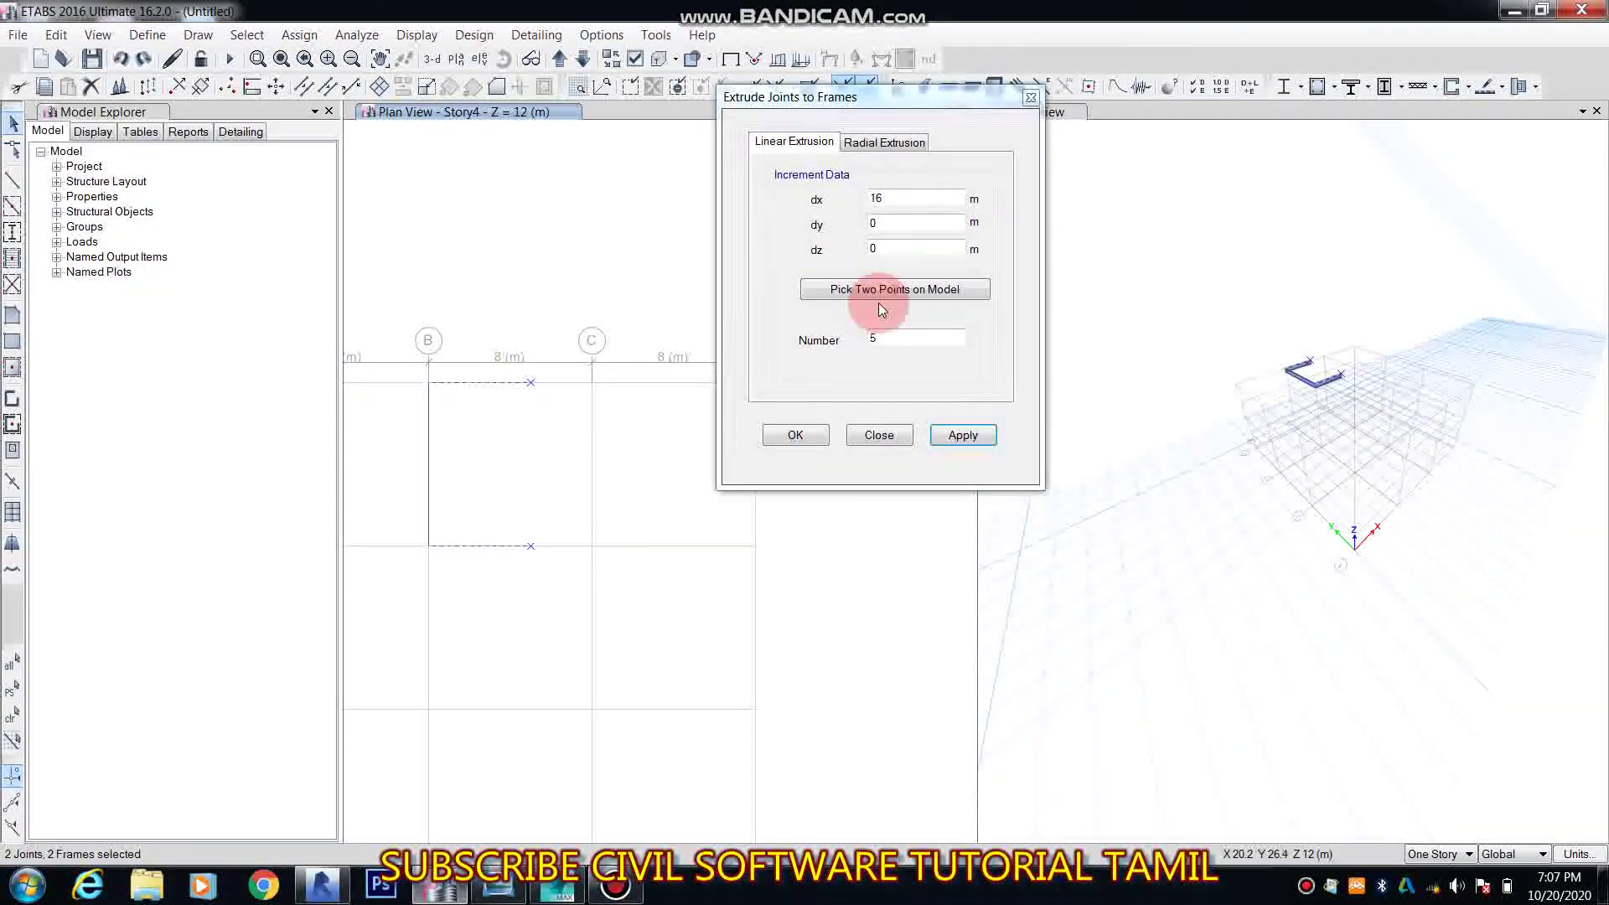
click(742, 243)
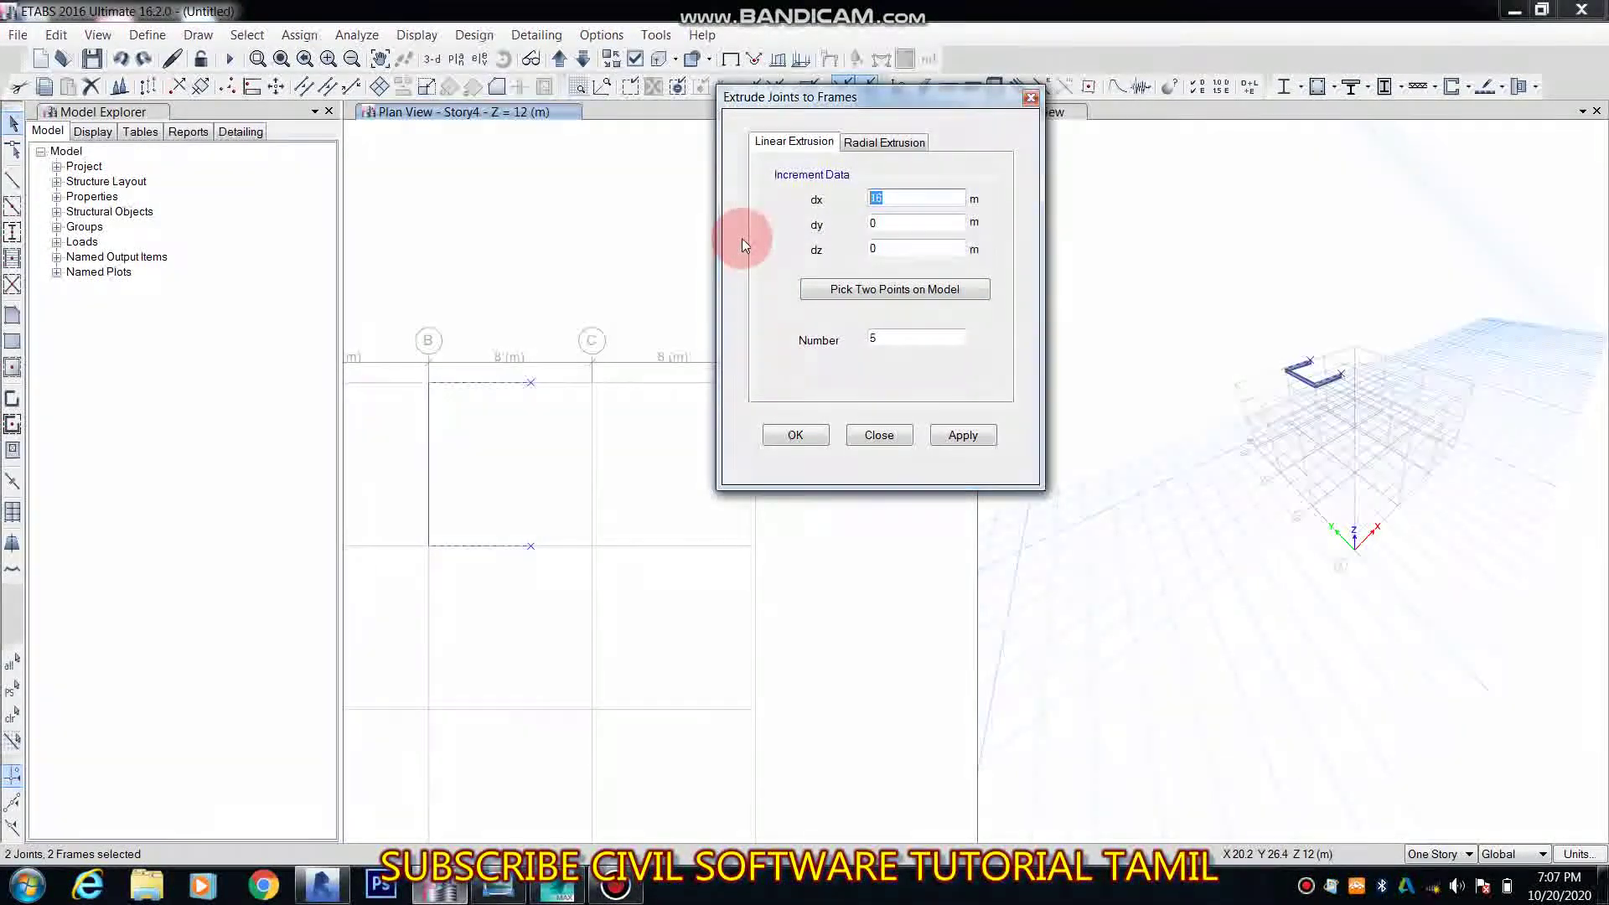
text(6)
drag(927, 342, 818, 349)
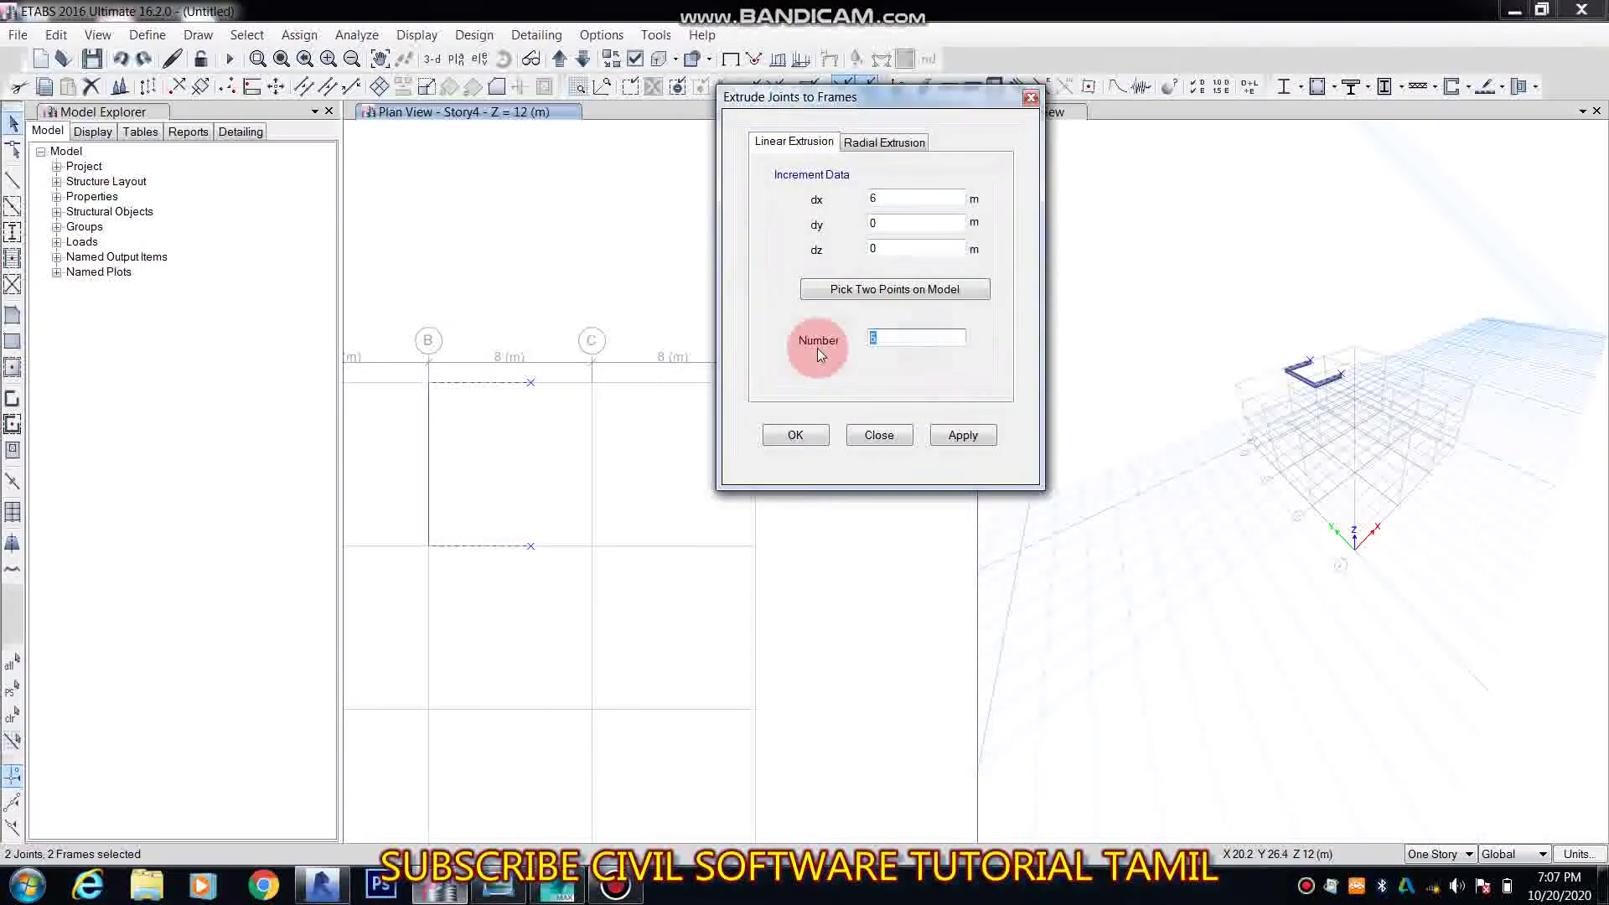
text(3)
click(958, 436)
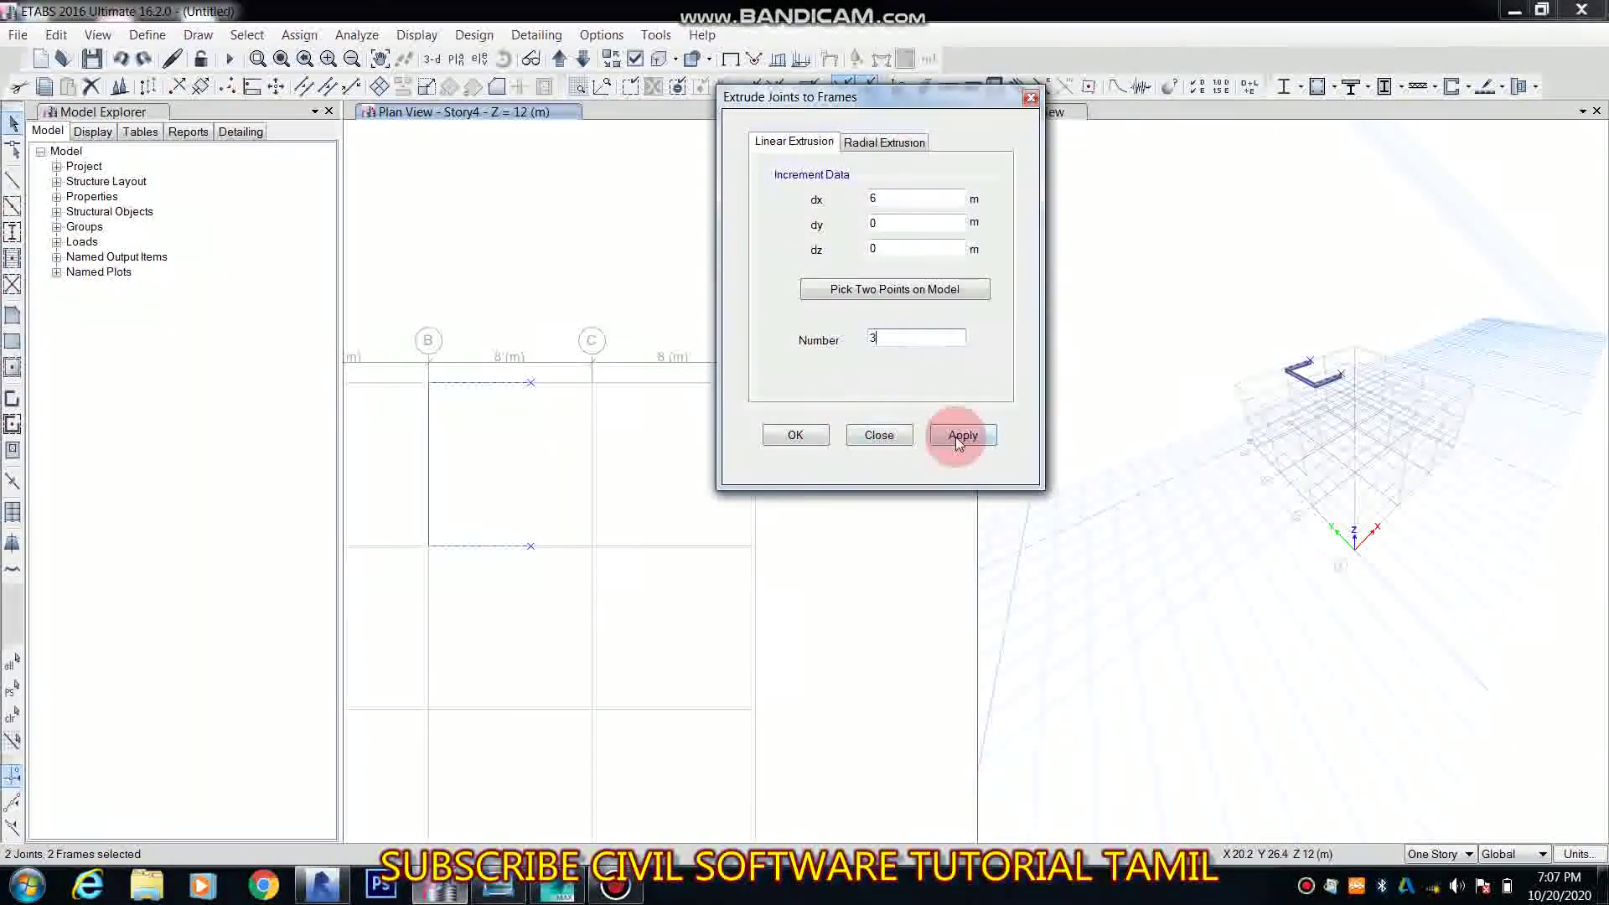
Step: Try to extrude the free end joint on grid line 4 into a frame with dx 0, dy 8 m and number 1
middle_drag(636, 553, 460, 643)
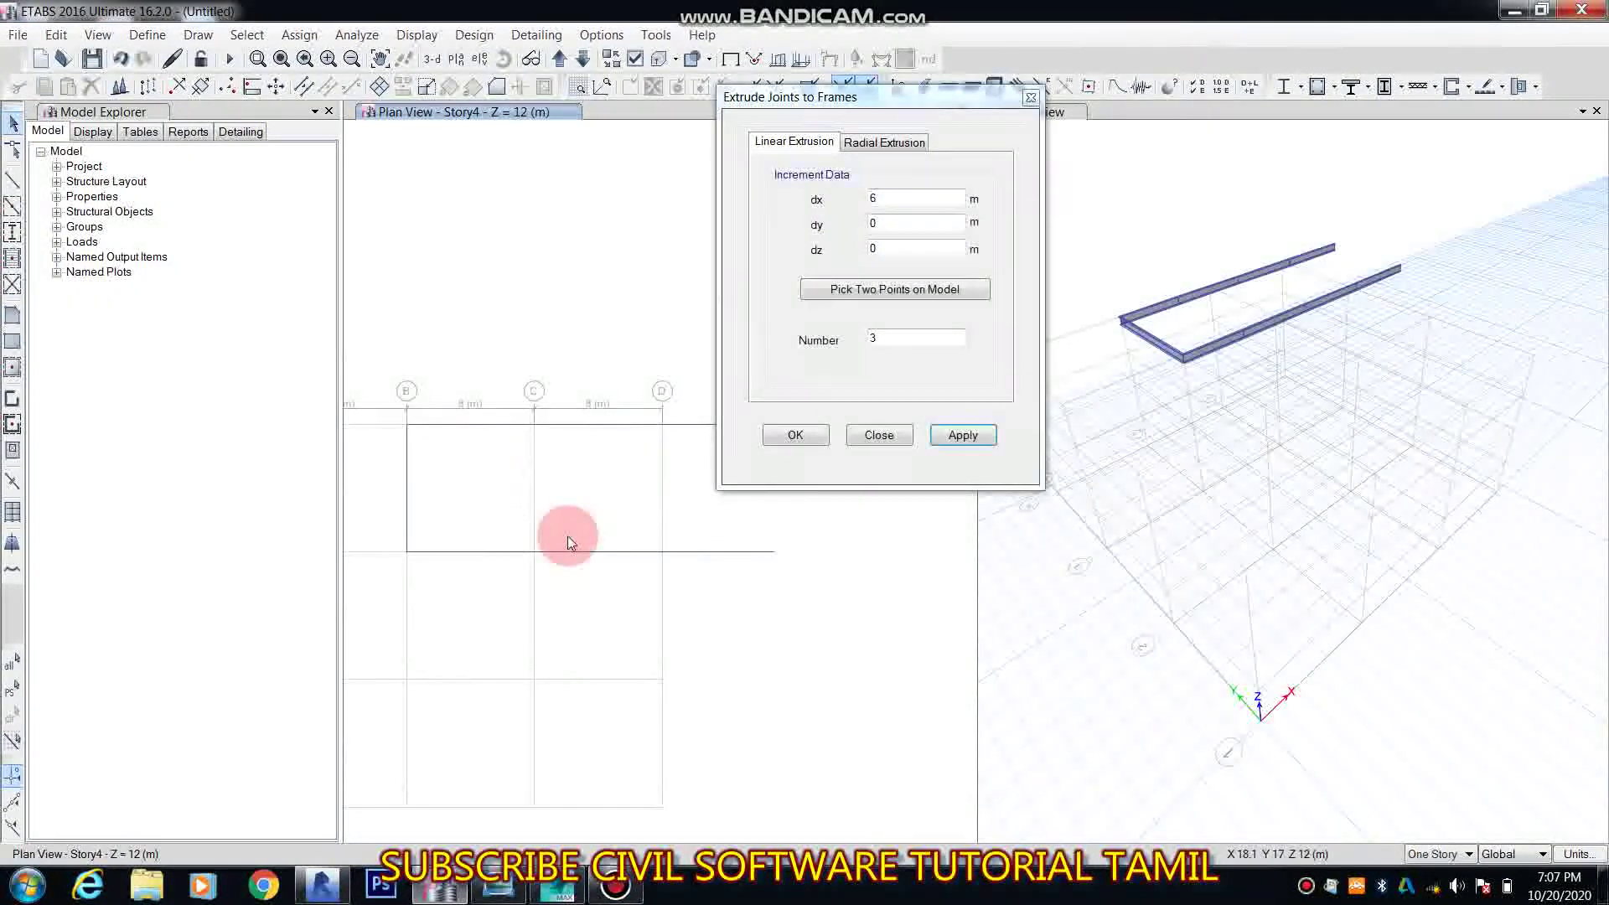
middle_drag(714, 465, 629, 475)
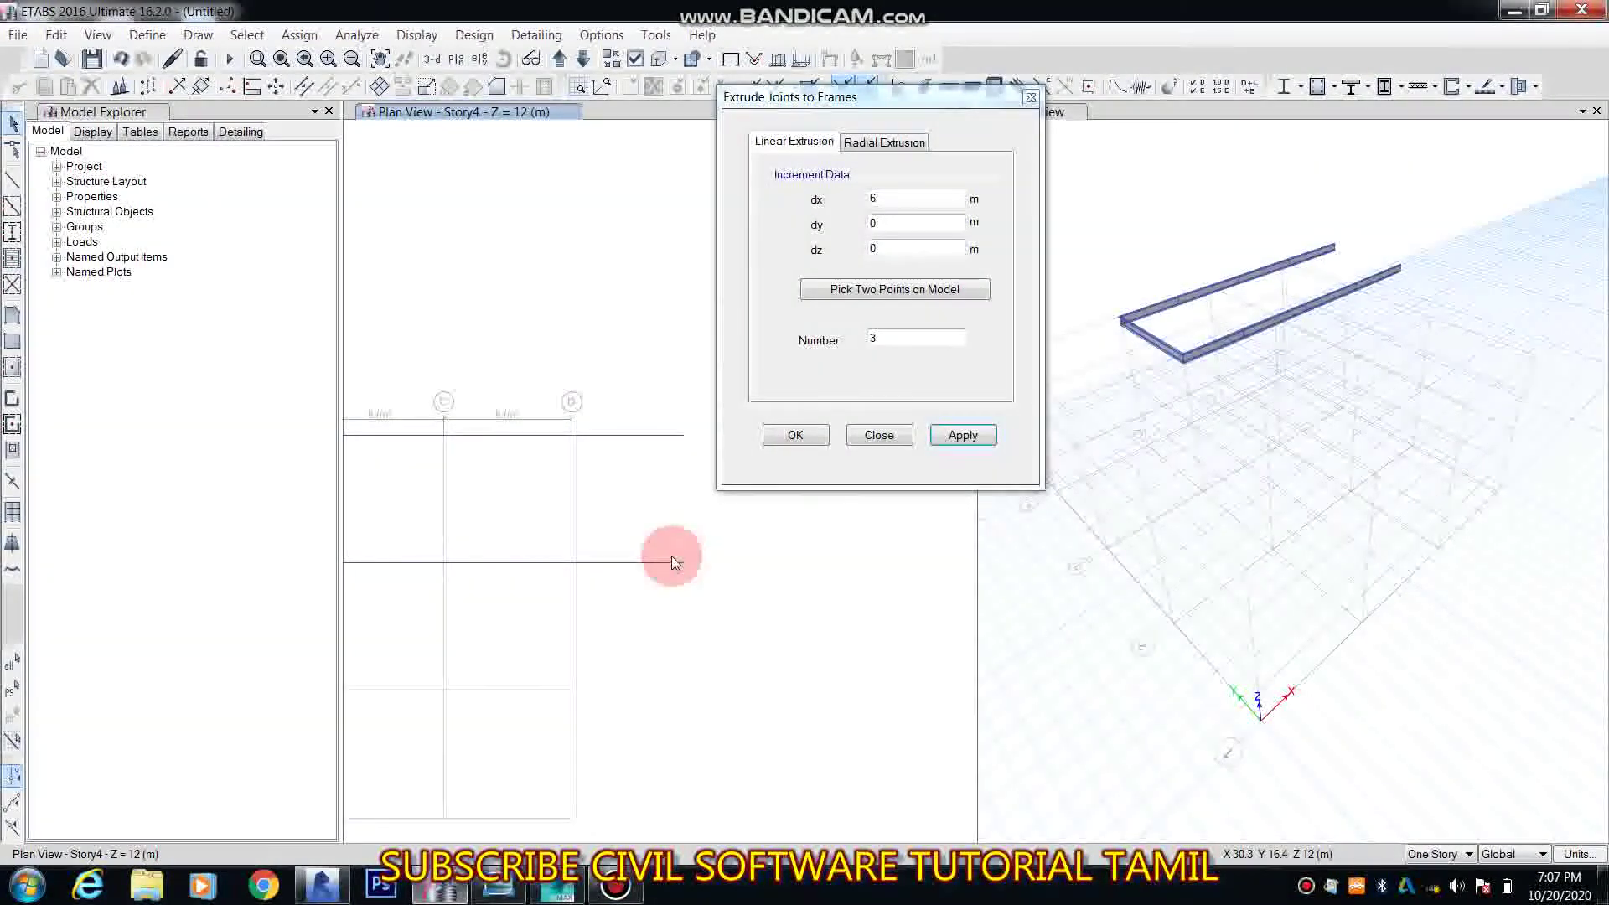
middle_drag(645, 534, 564, 532)
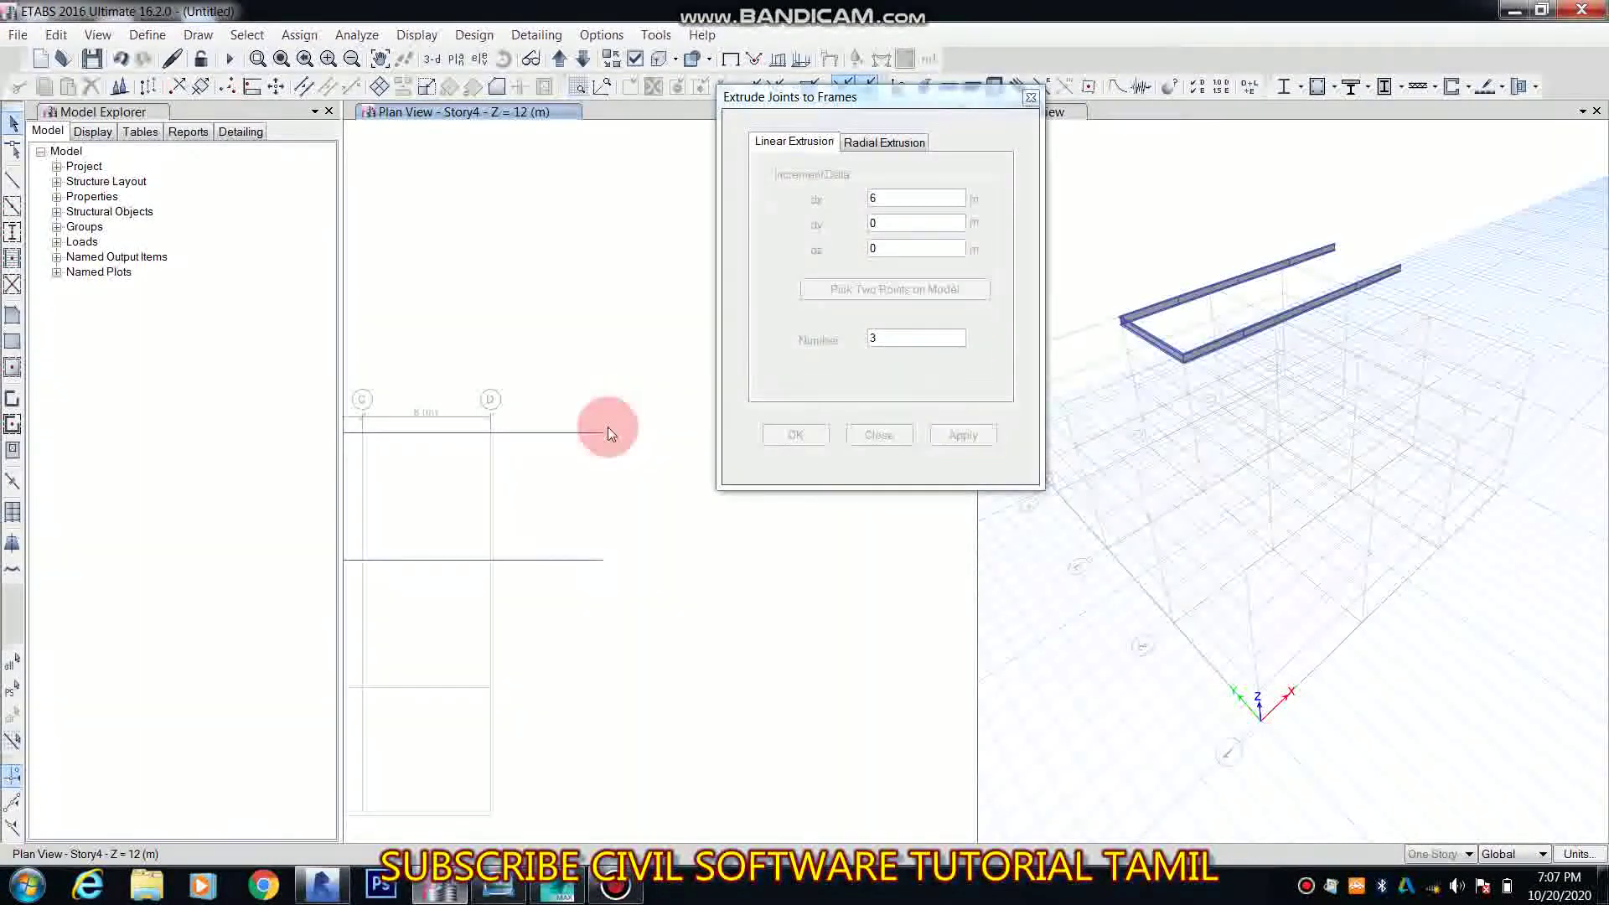
drag(618, 415, 565, 475)
drag(882, 199, 803, 220)
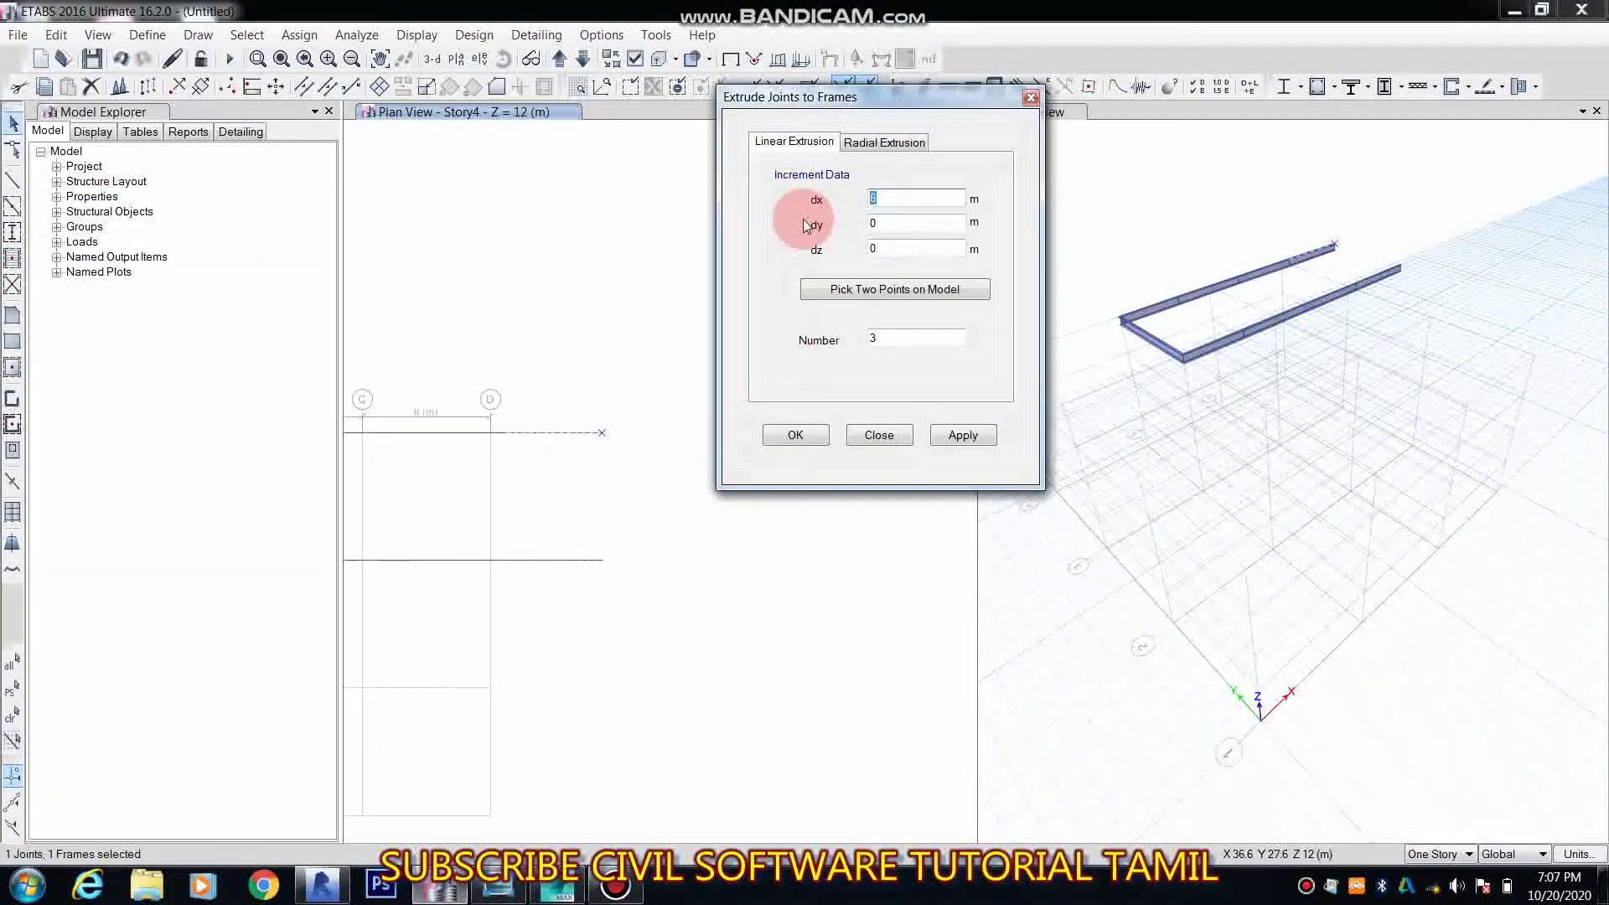
text(0)
double_click(922, 223)
text(8)
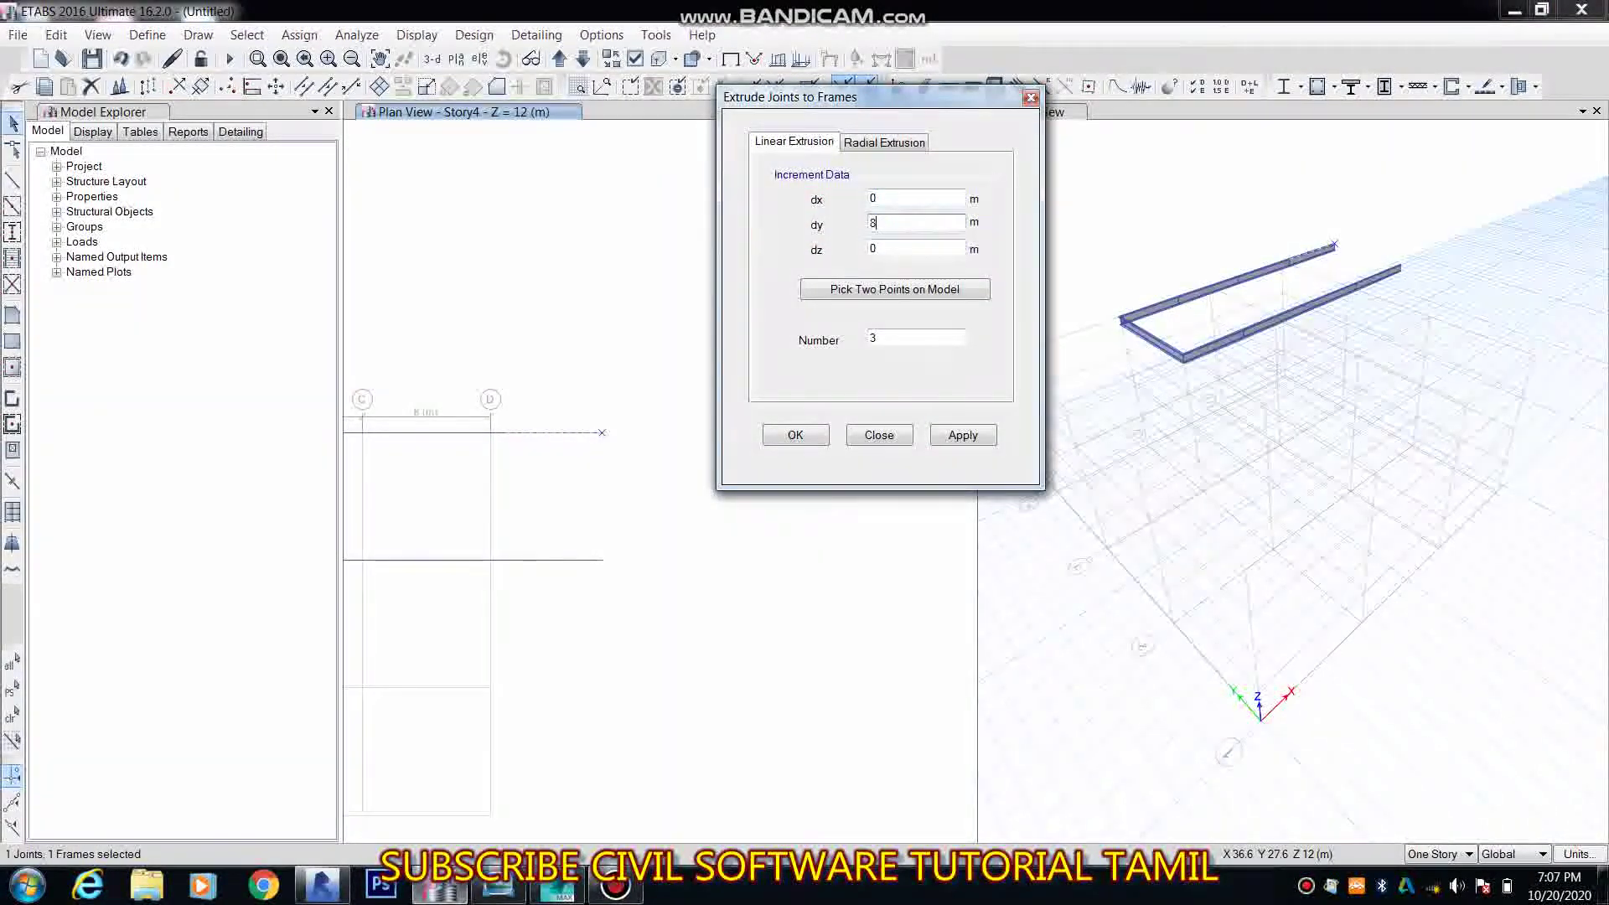
drag(917, 342, 807, 355)
text(1)
click(963, 436)
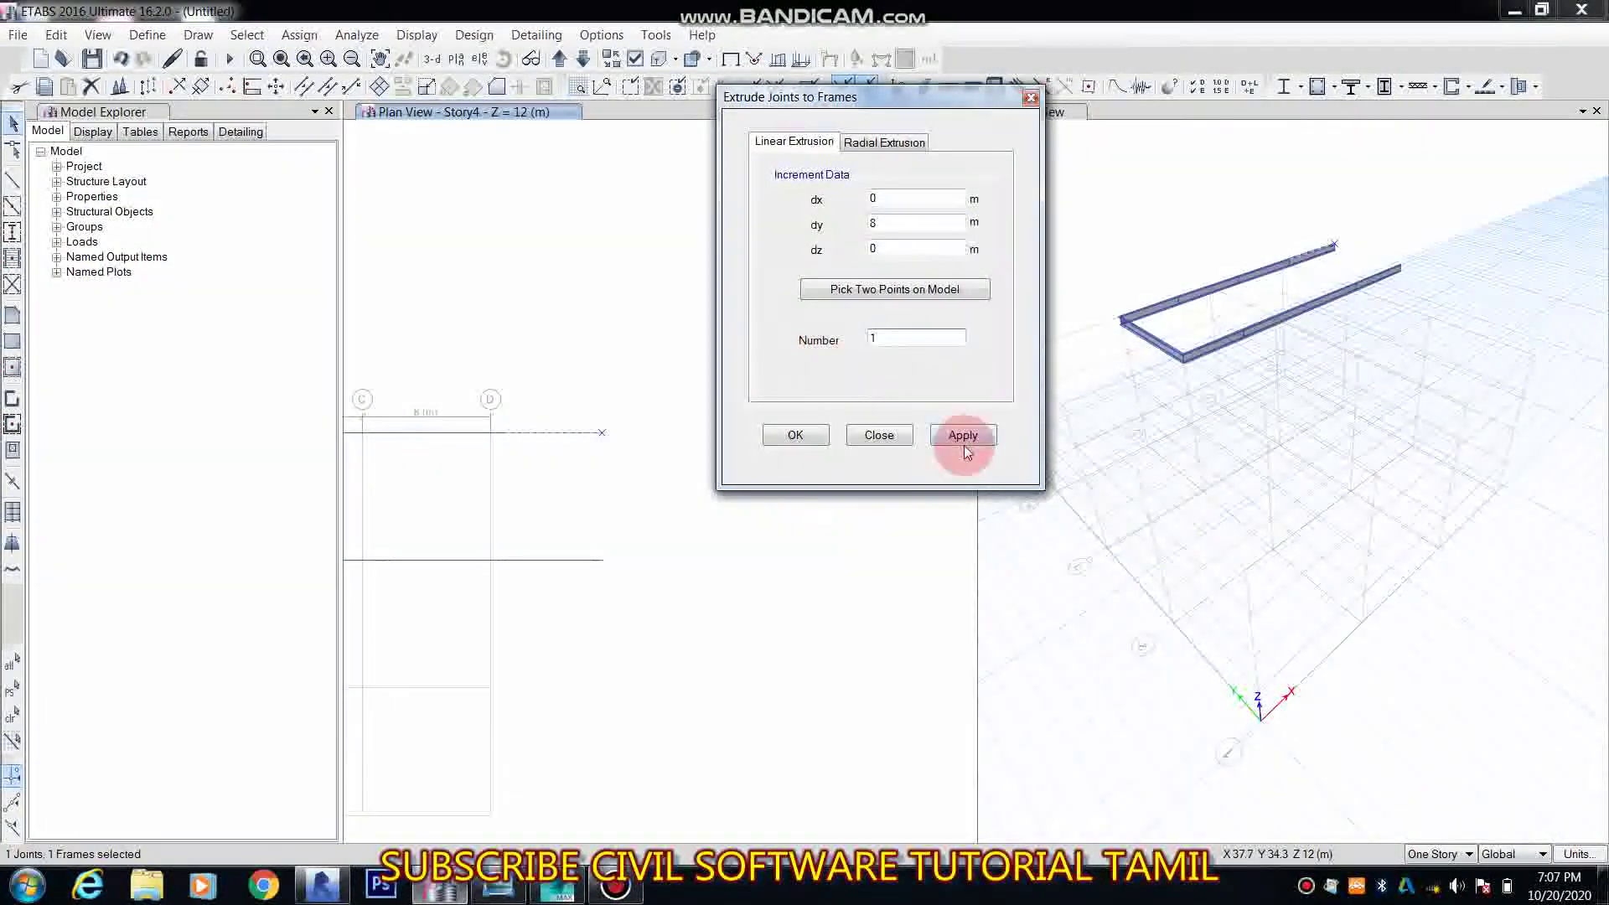
middle_drag(472, 444, 335, 466)
middle_drag(712, 483, 476, 491)
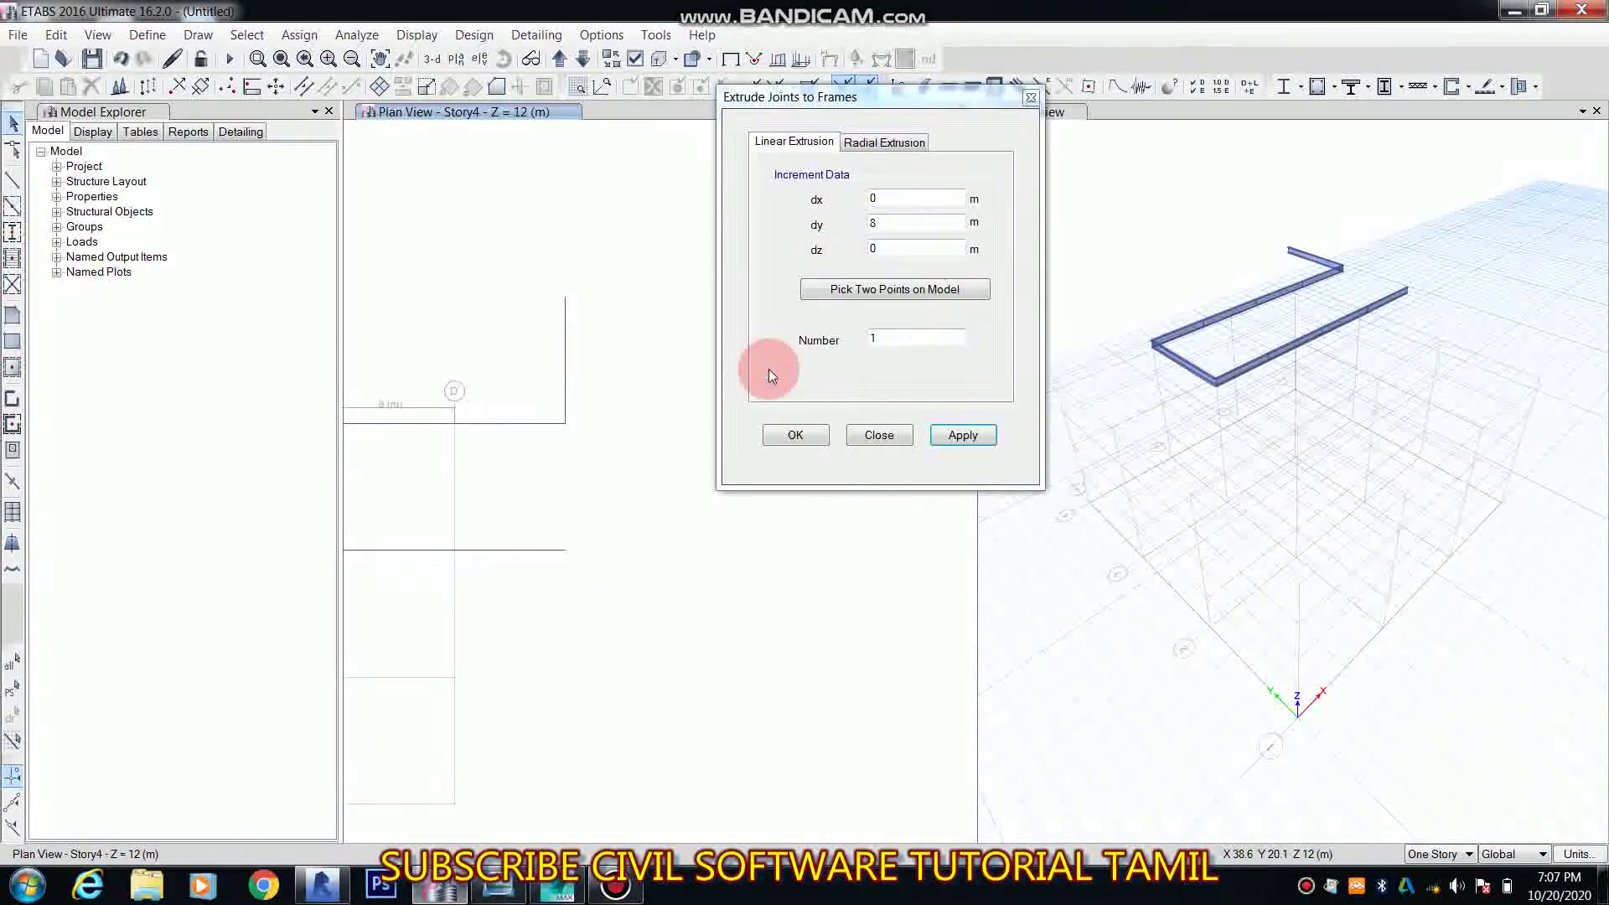
Step: Extrude the free end joint on grid line 4 with dy -8 m to close the frame outline
double_click(874, 223)
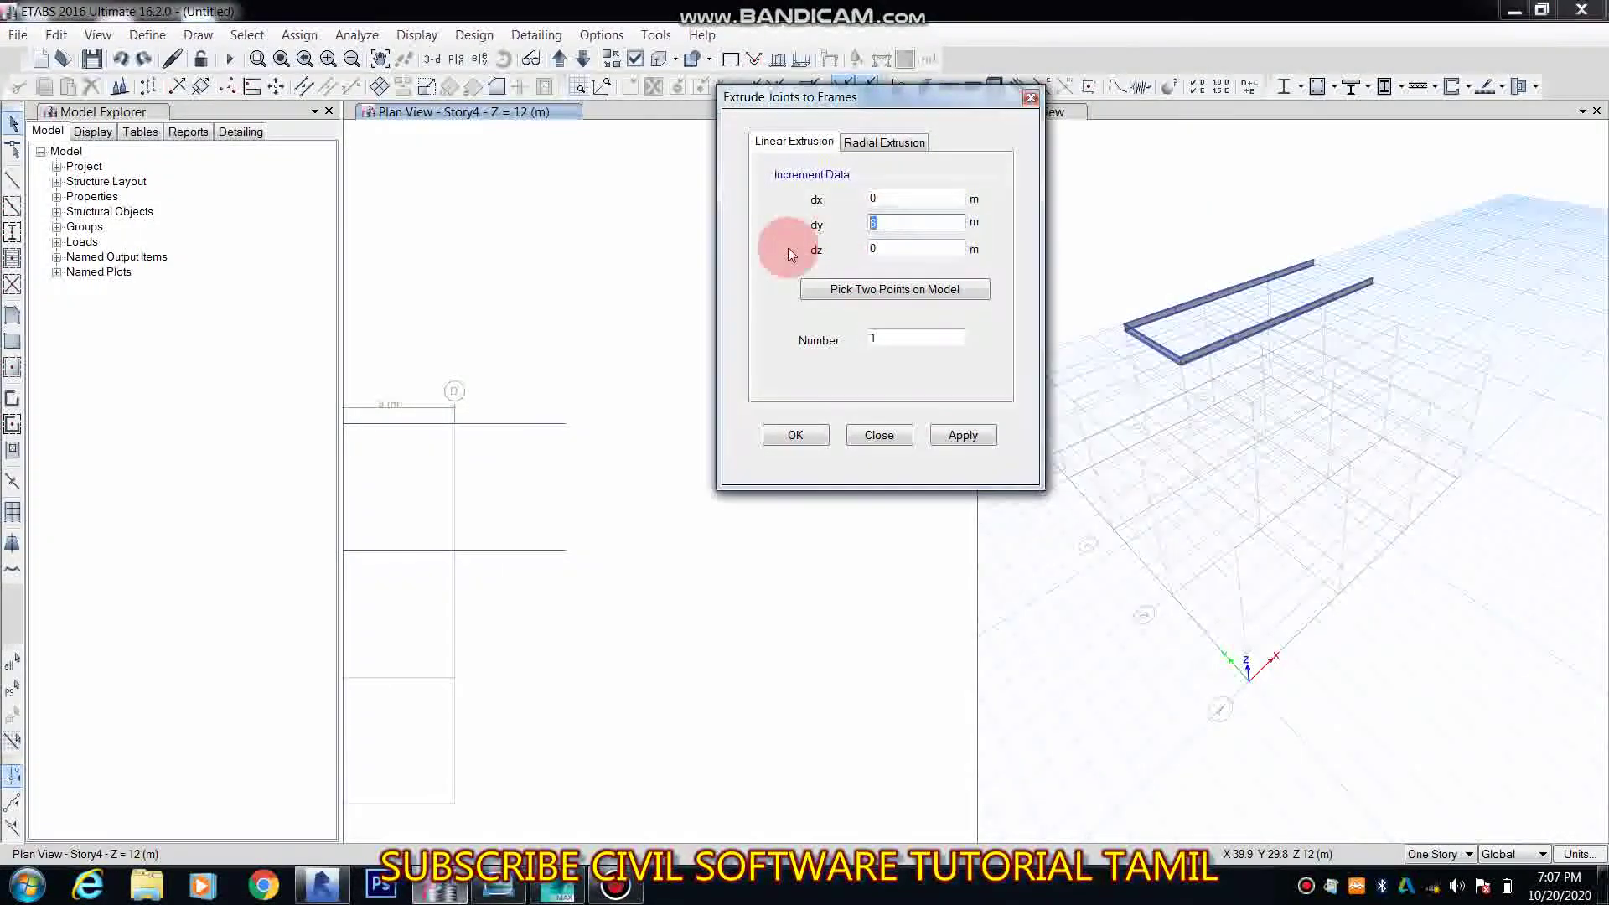
text(-8)
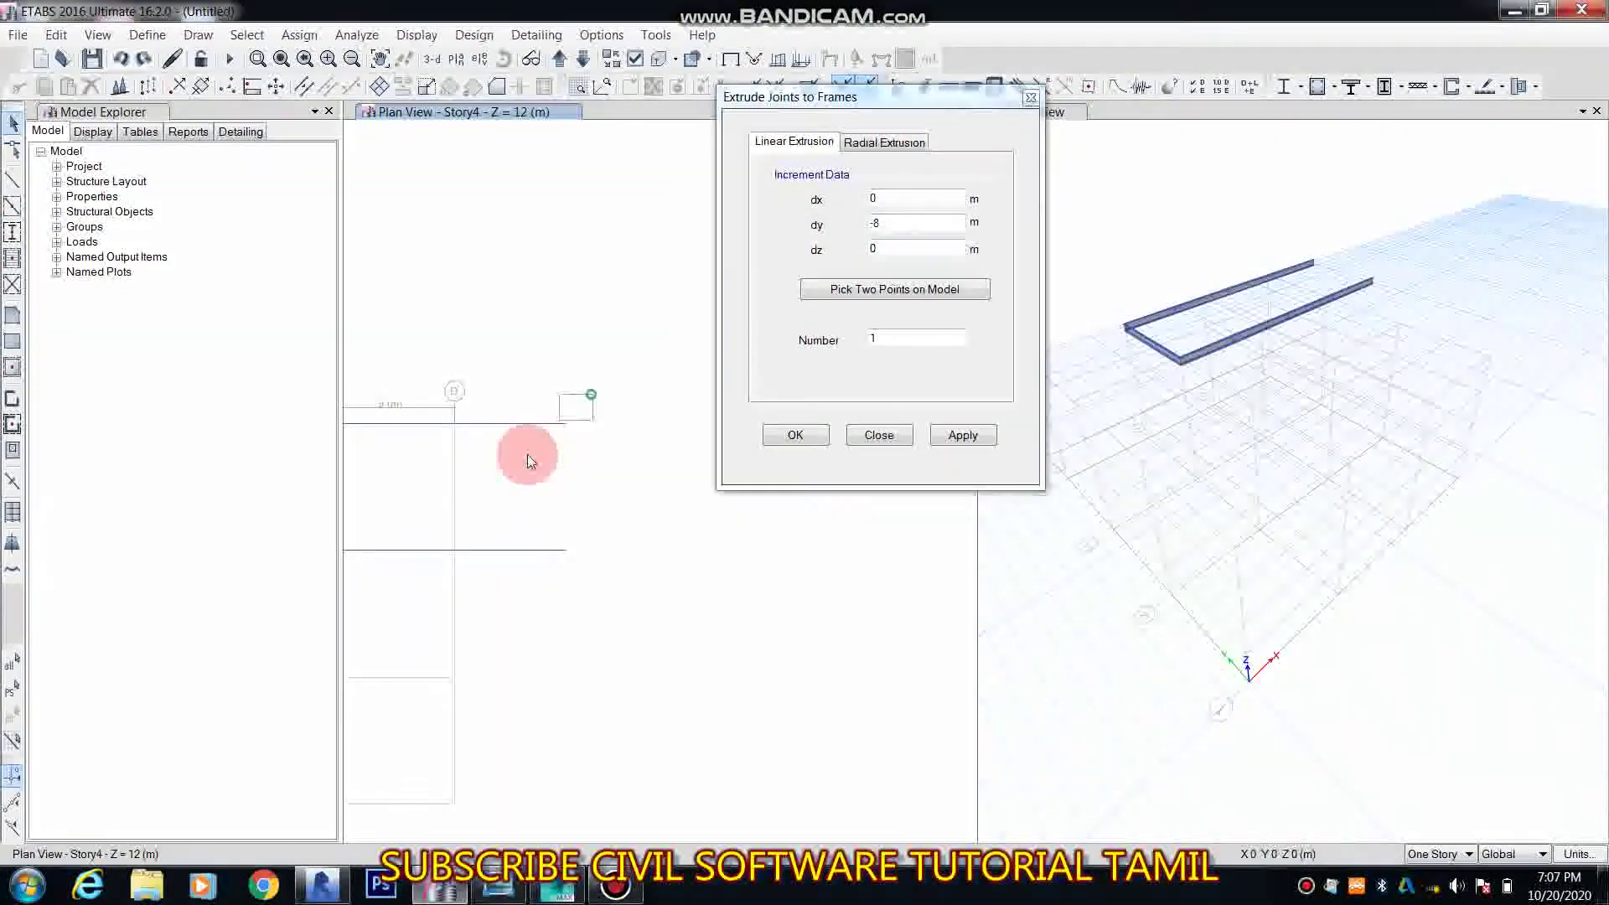
drag(527, 455, 525, 458)
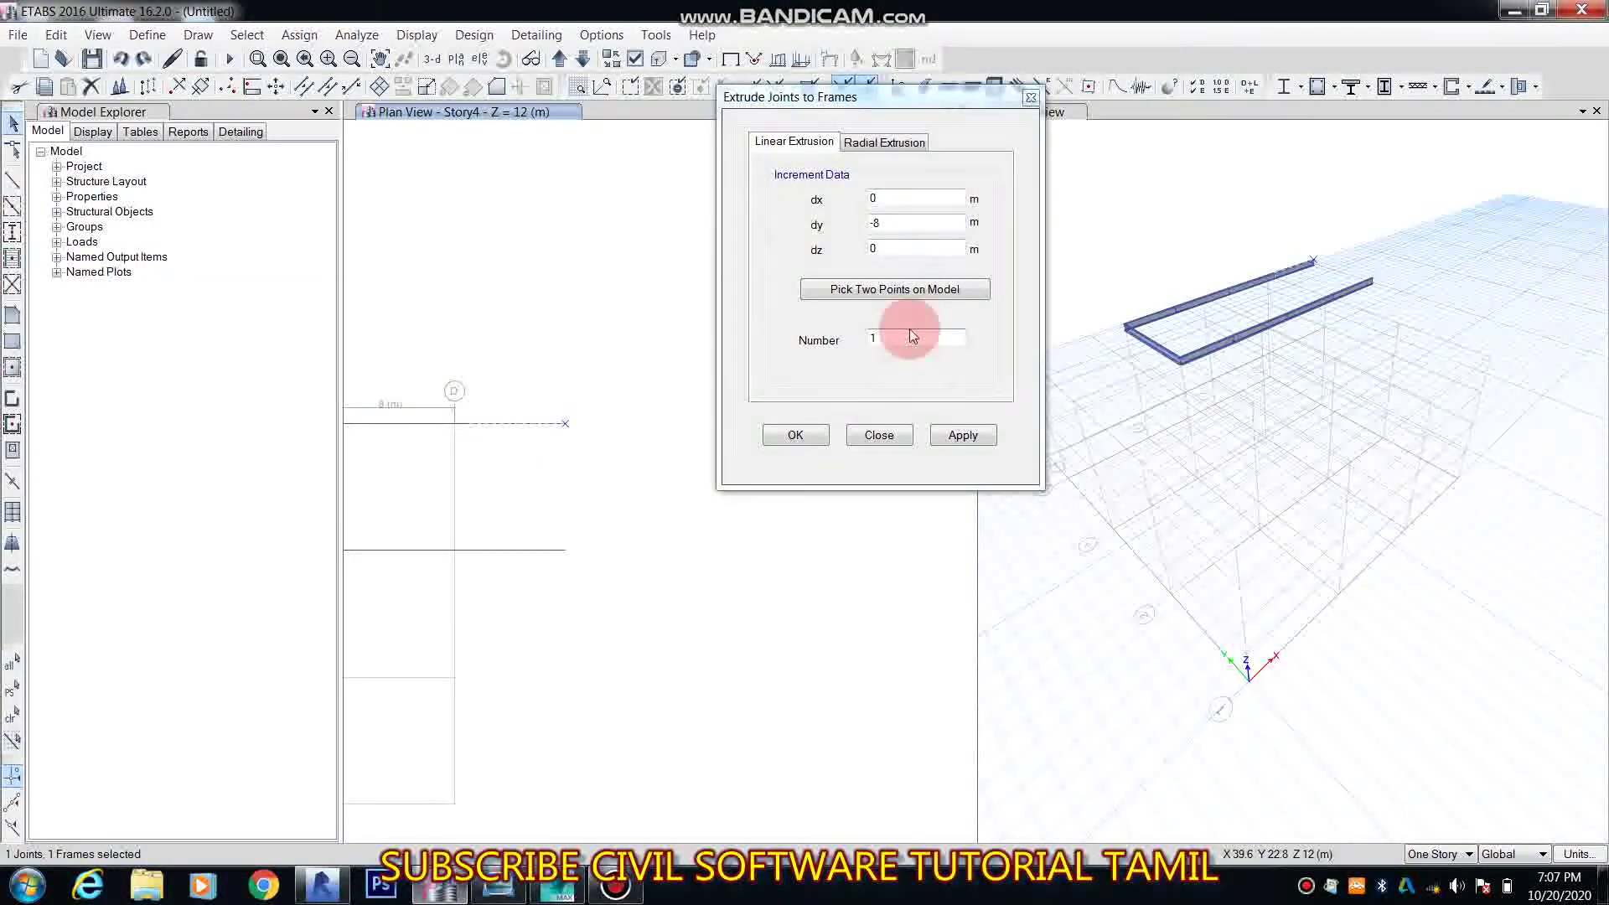
click(963, 440)
middle_drag(595, 585, 311, 613)
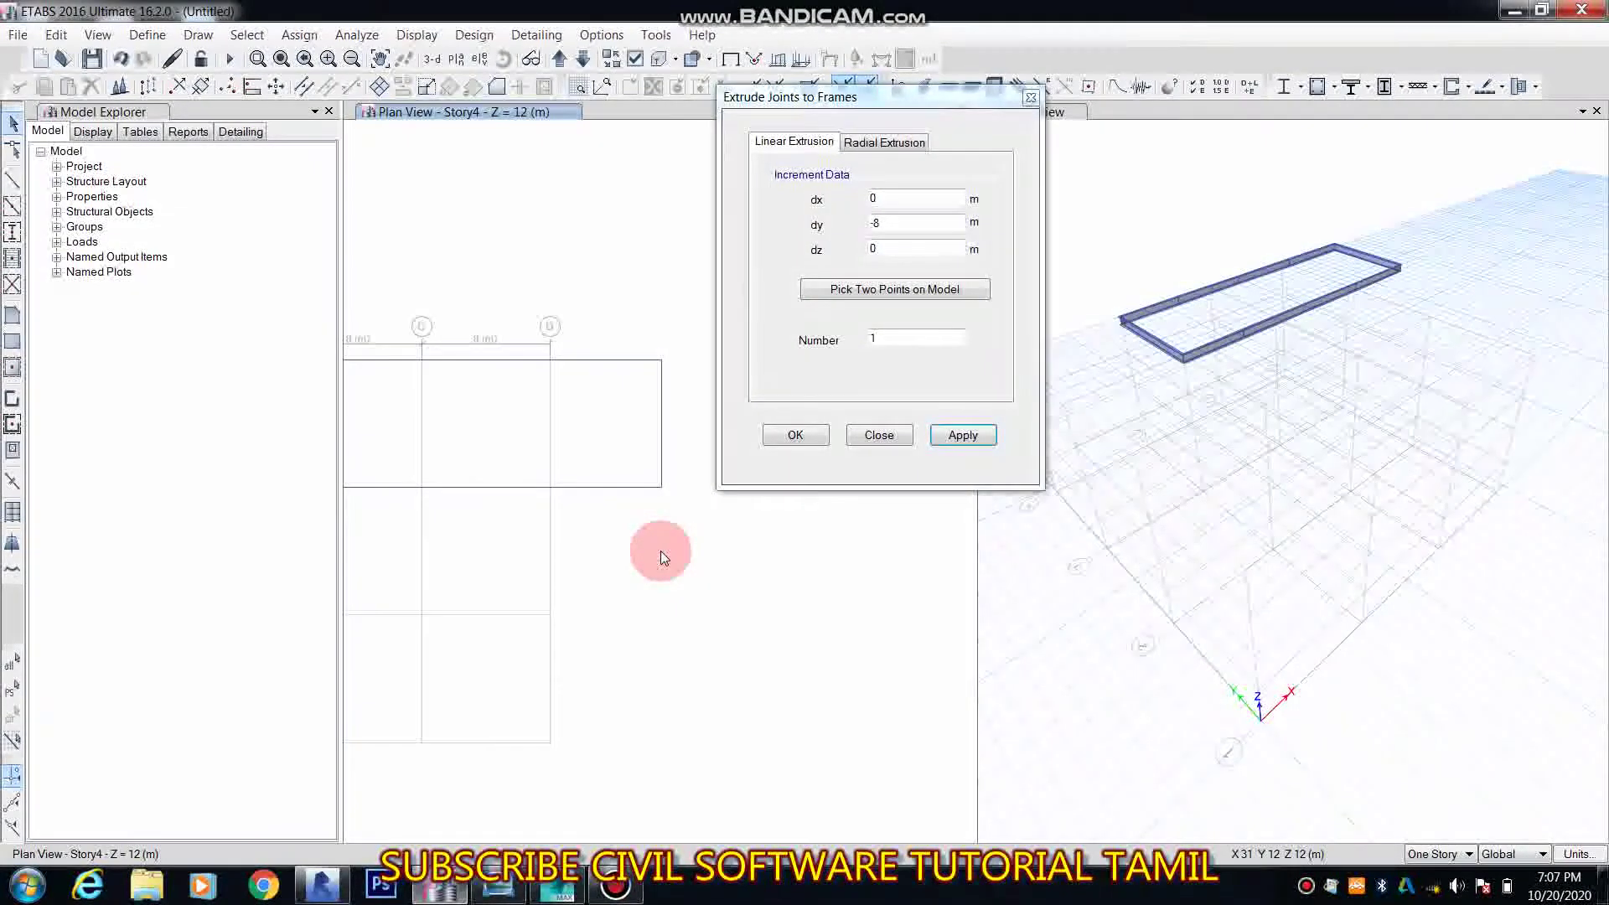
Step: Extrude the two end joints of the grid B beam into frames with dx 4 m, dy 0 and number 5
middle_drag(660, 550, 805, 566)
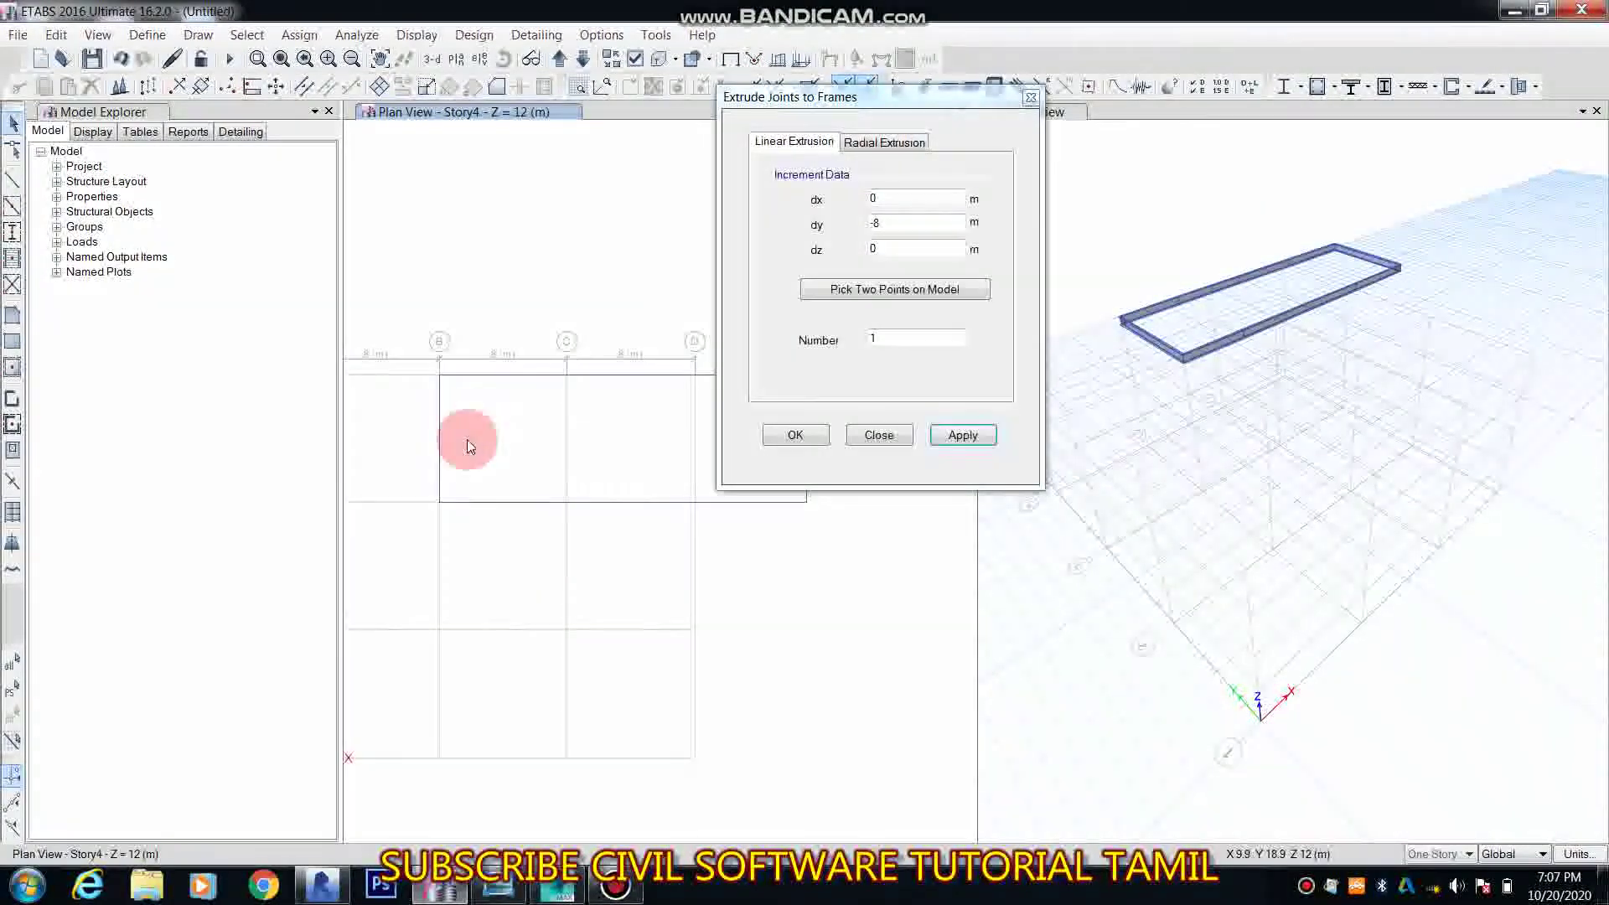
drag(411, 362, 459, 528)
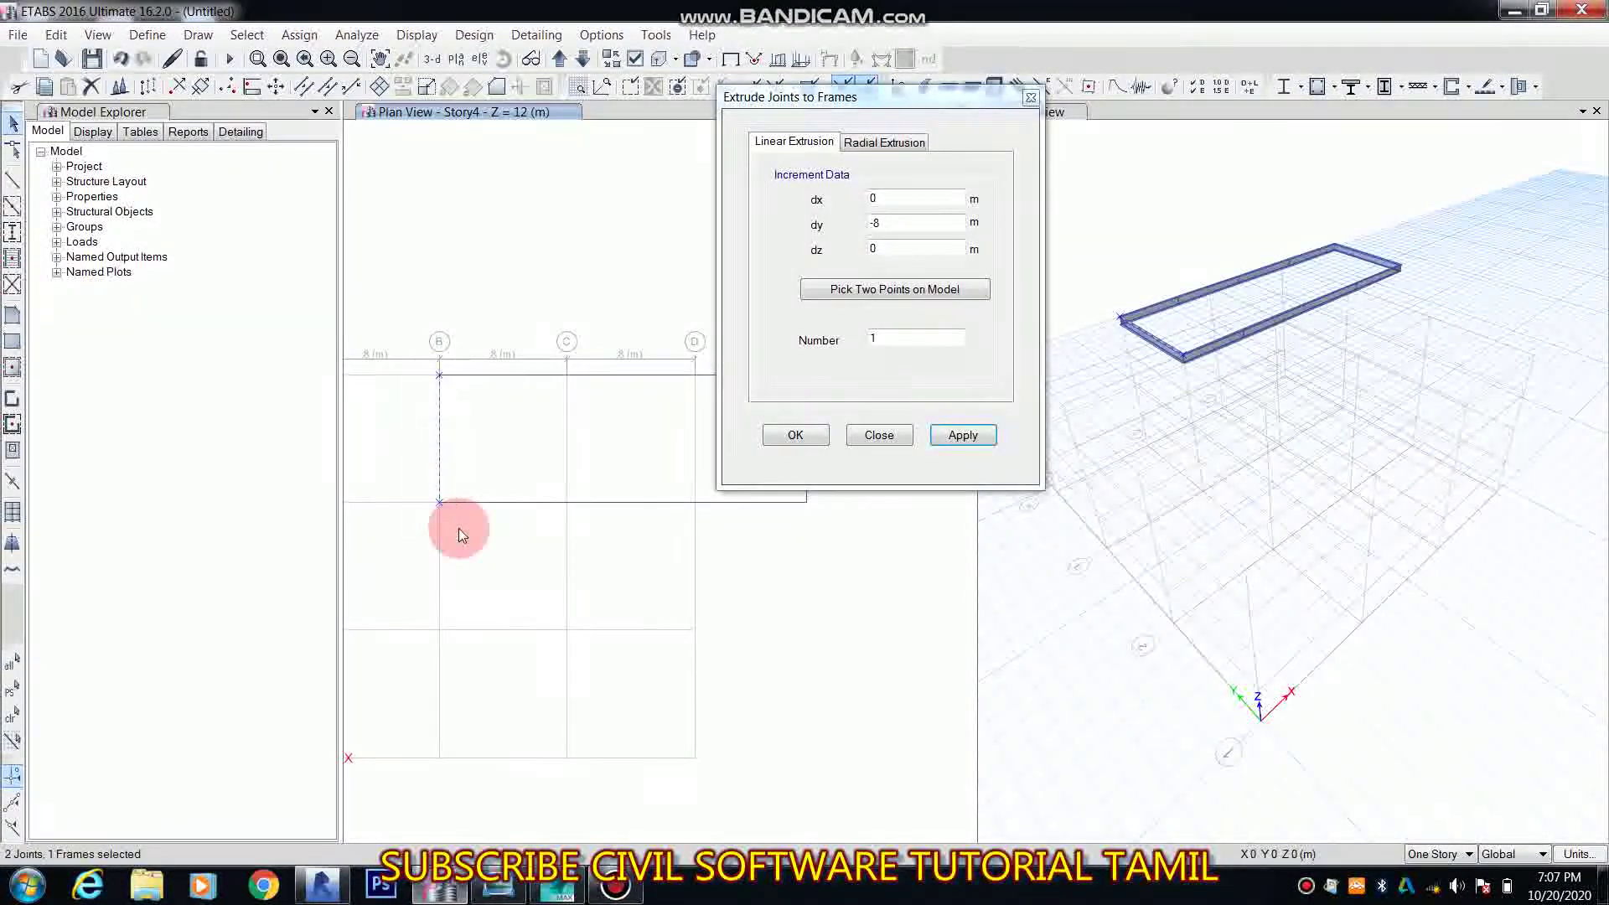
double_click(914, 223)
text(0)
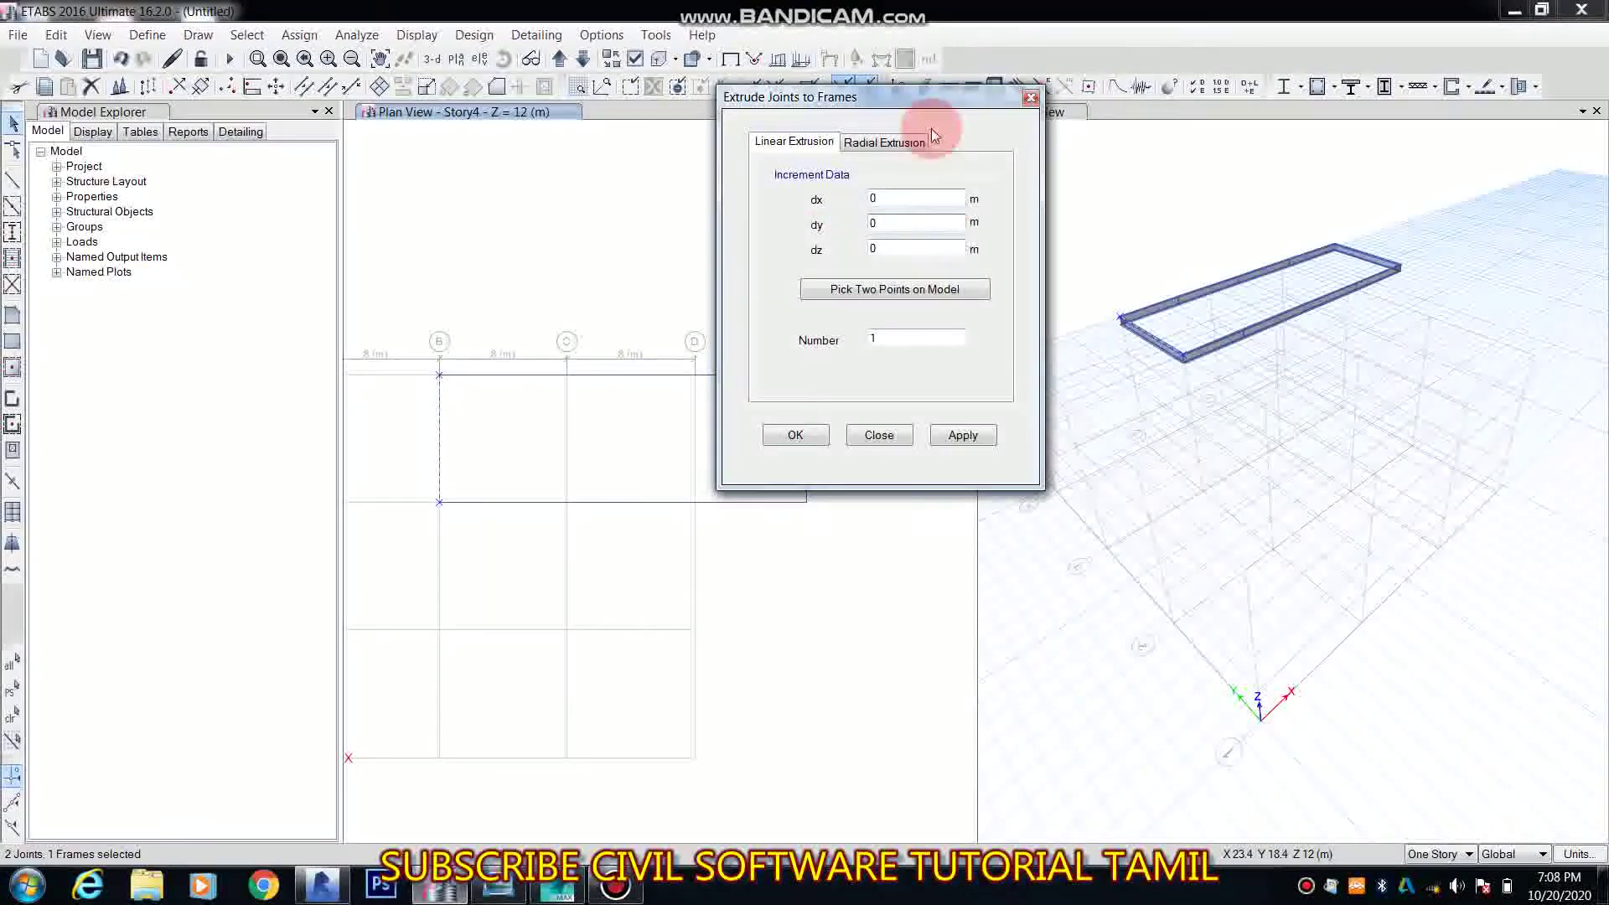
drag(891, 201, 794, 229)
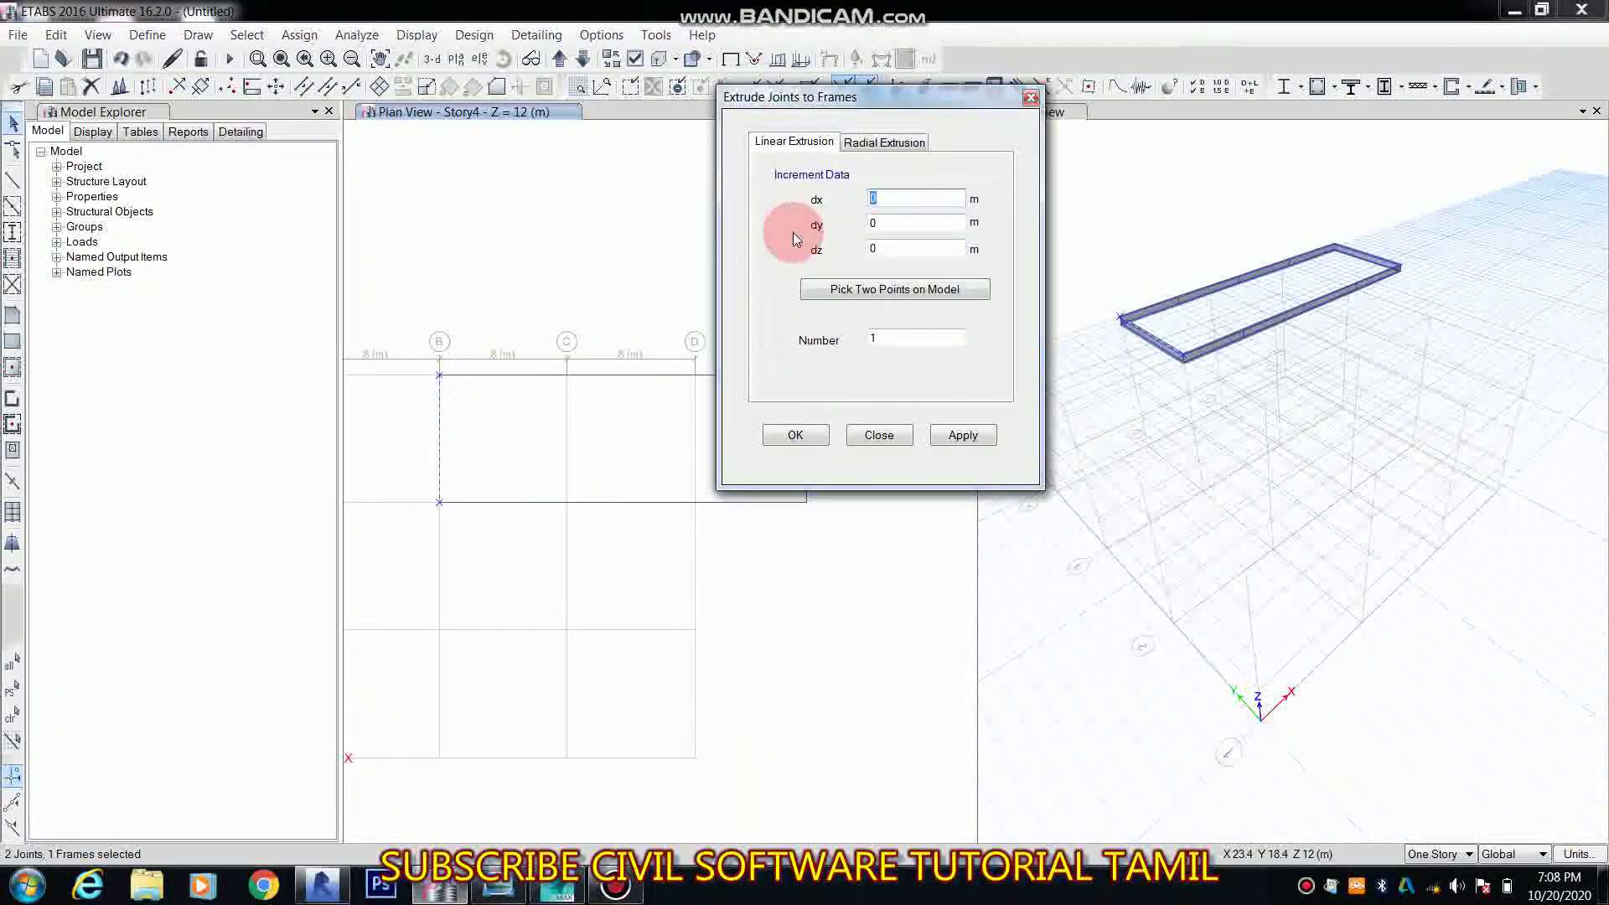
text(4)
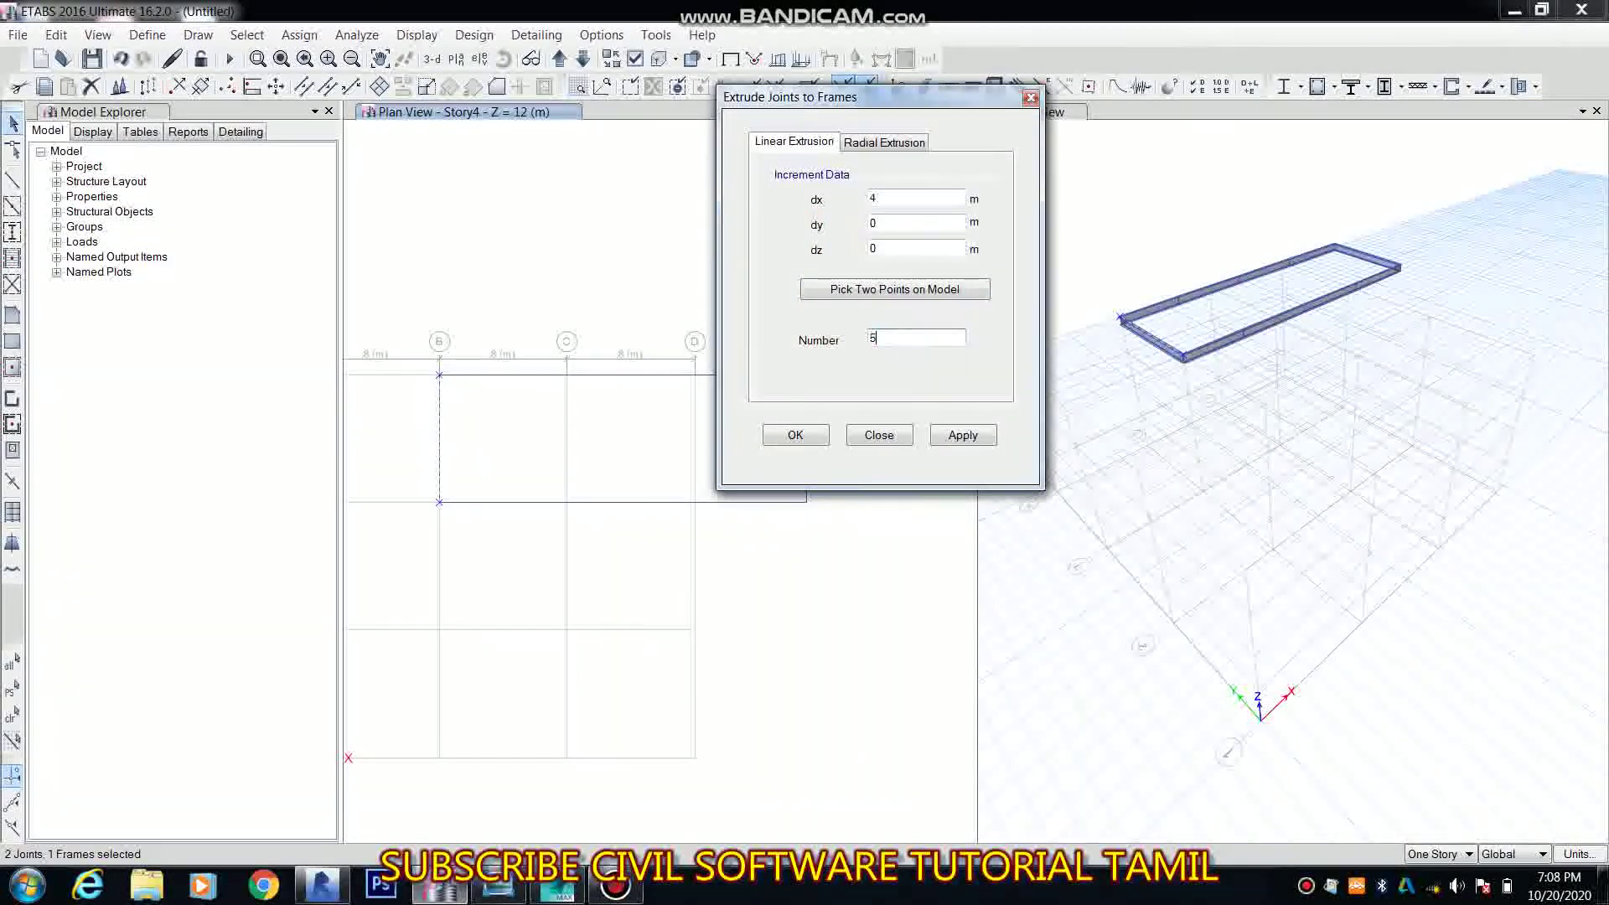
click(947, 438)
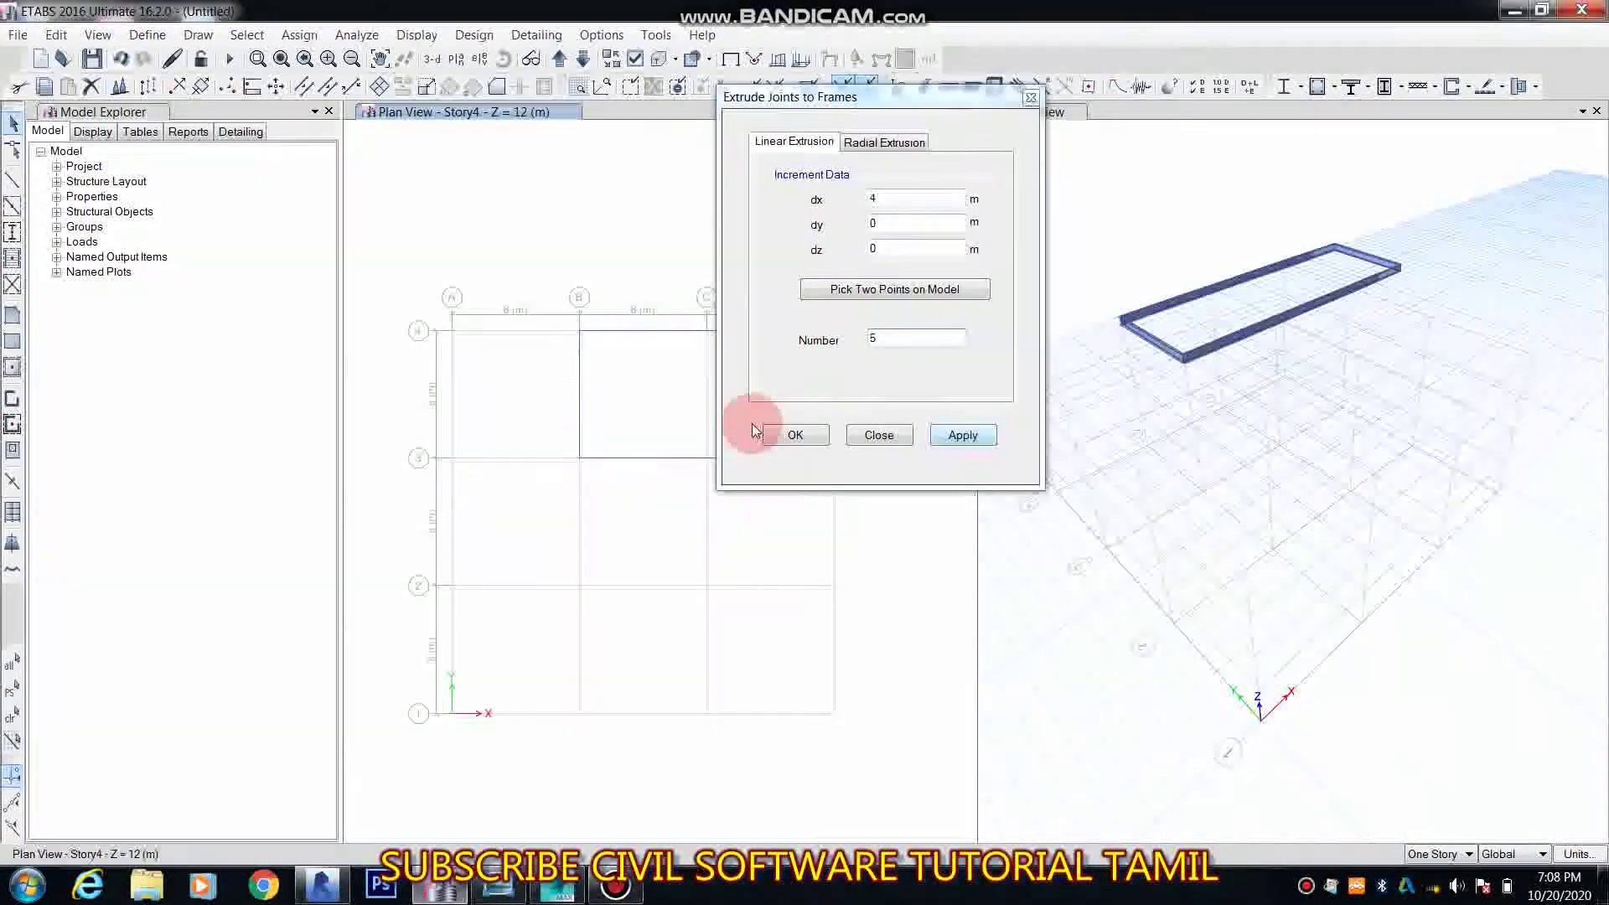
Step: Select the grid B beam with its two end joints to check them, and undo the last extrusion
click(563, 390)
click(582, 377)
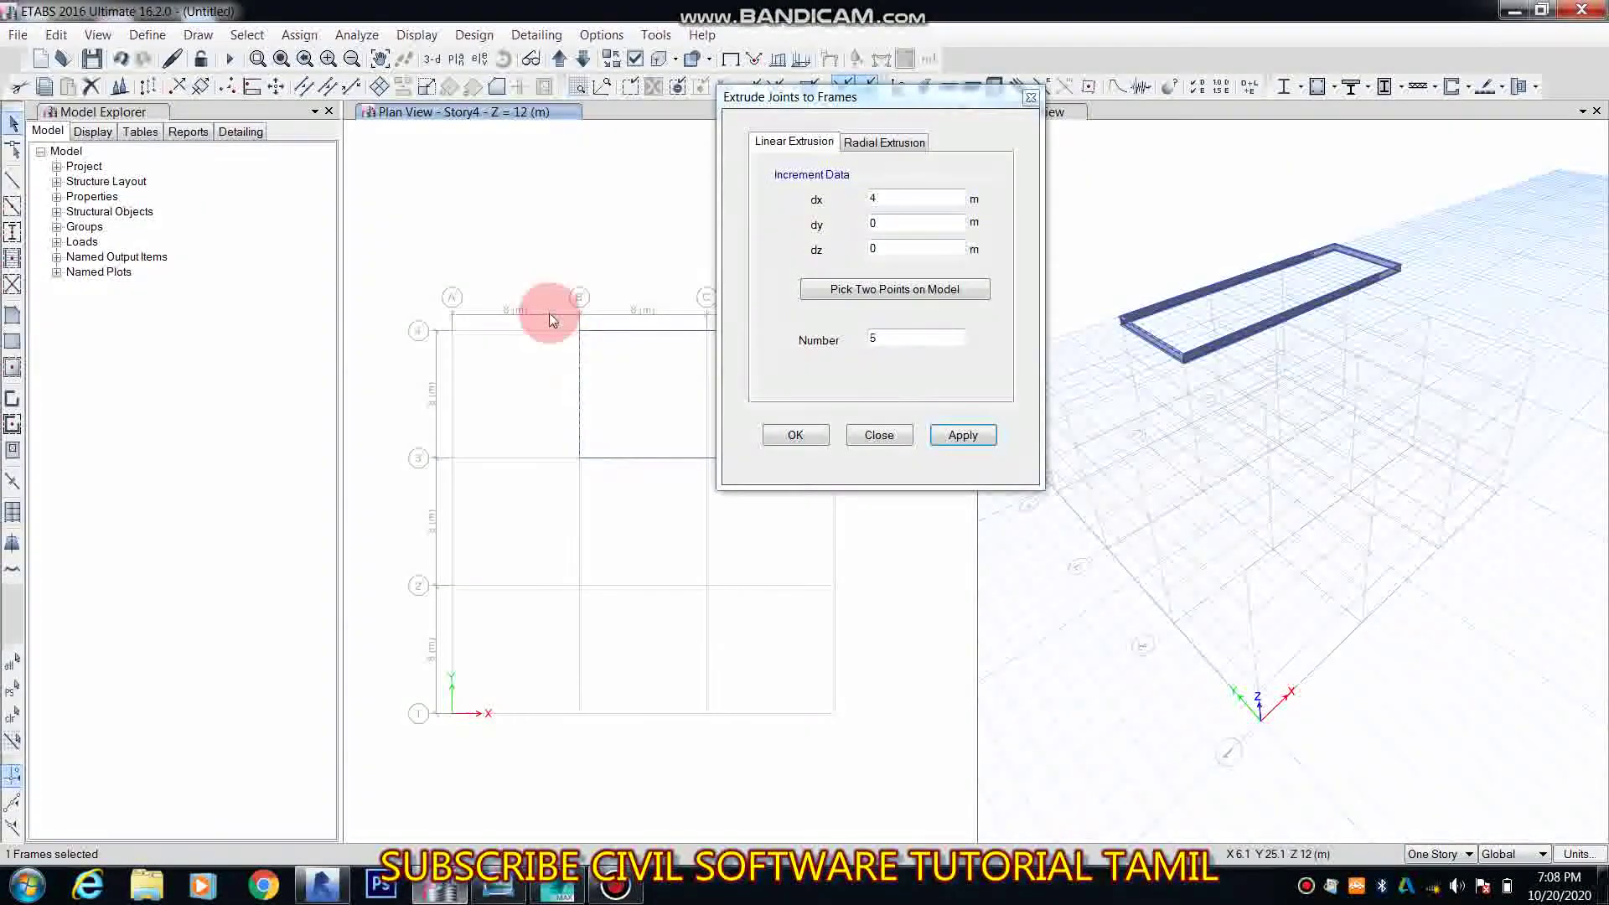
drag(550, 315, 599, 530)
middle_drag(582, 499, 430, 527)
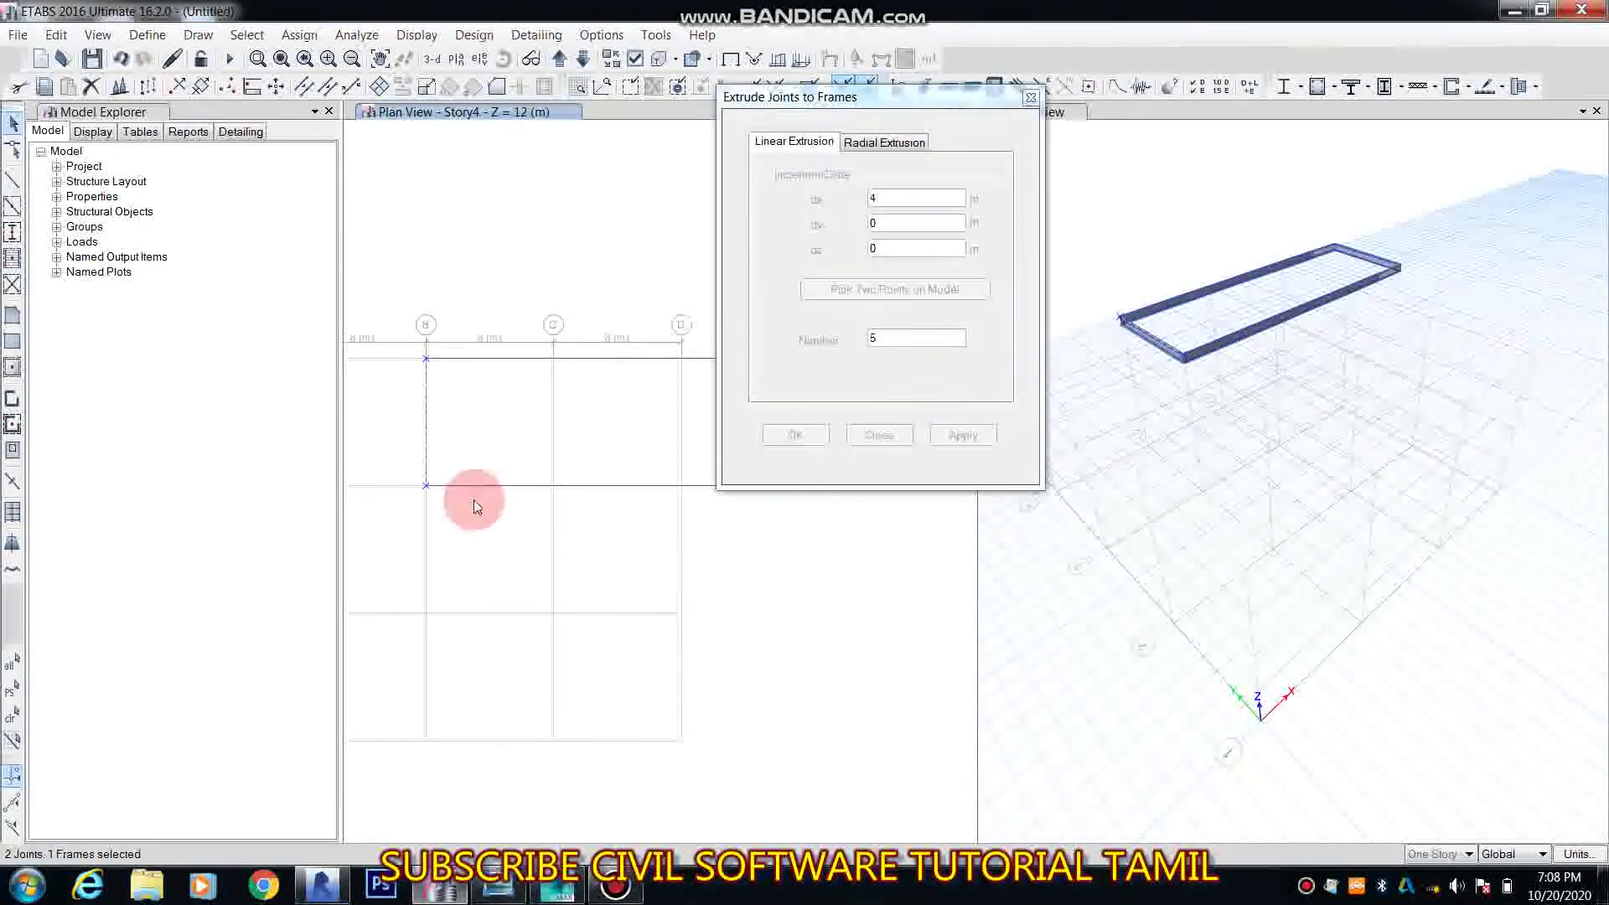
drag(412, 349, 441, 388)
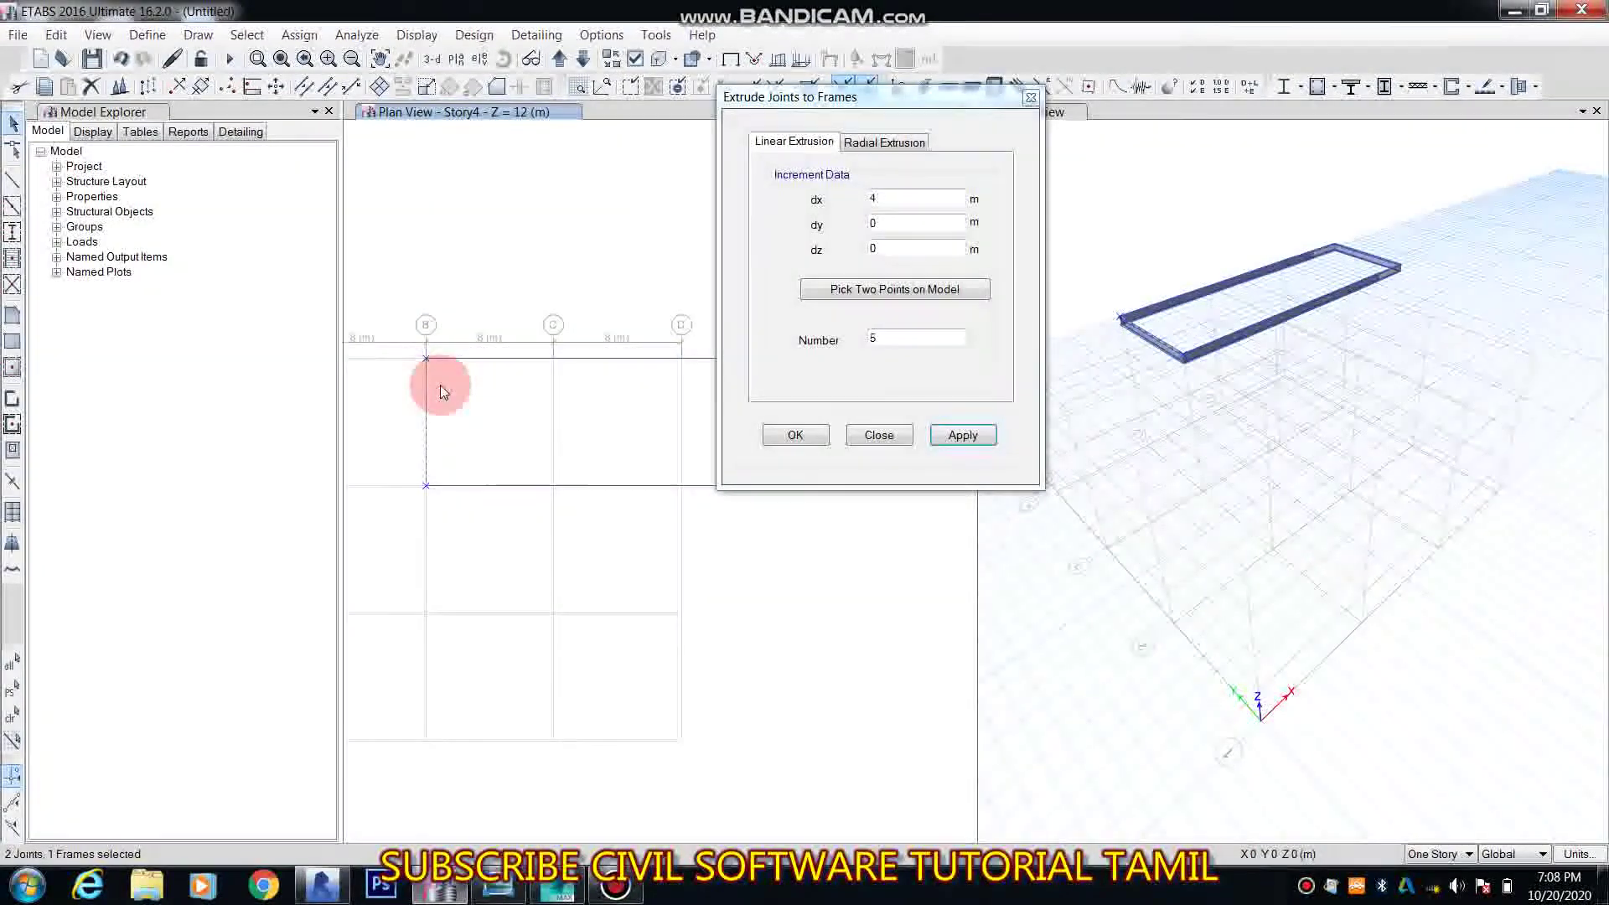
key(ctrl+z)
click(419, 407)
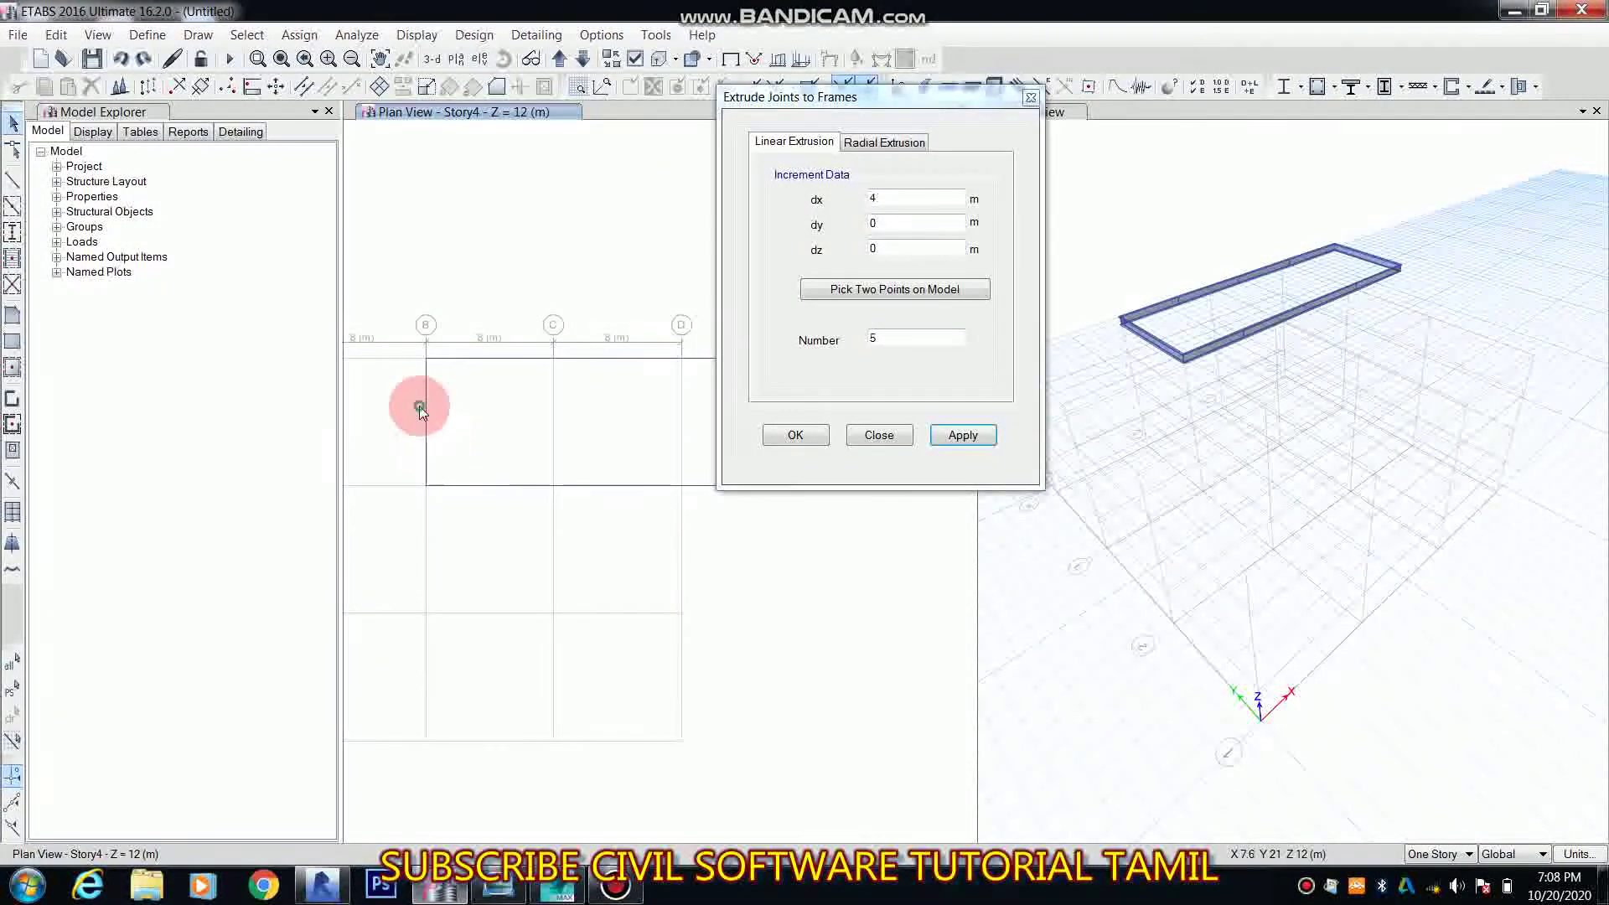
Step: Reselect the grid B beam with its end joints and repeat the linear extrusion using the same increments
drag(413, 349, 437, 538)
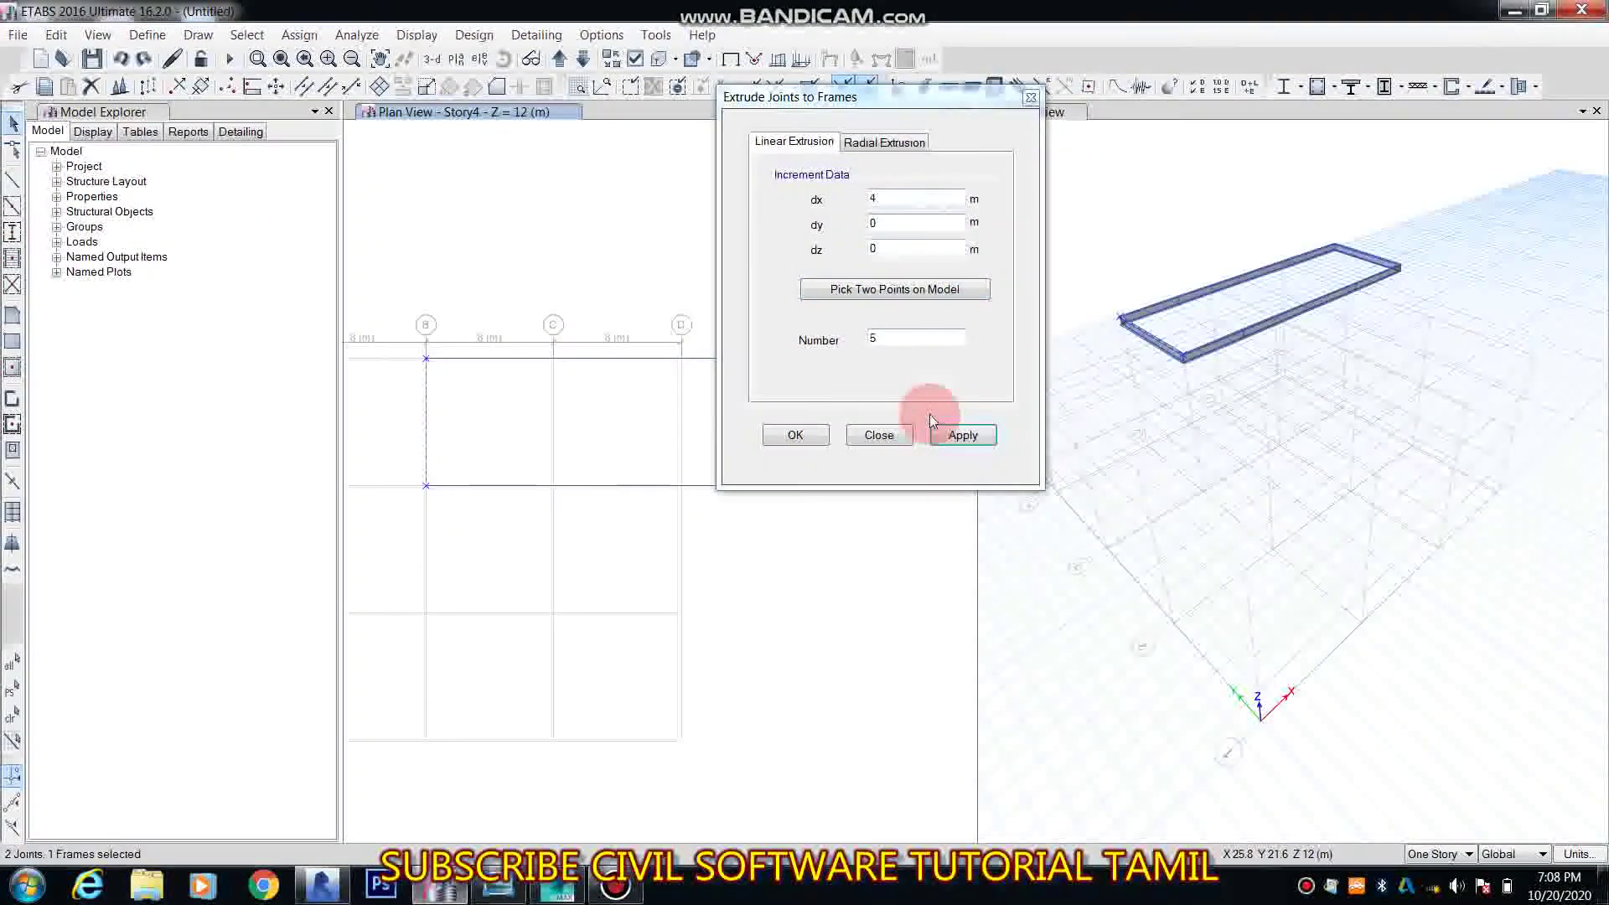
click(962, 438)
middle_drag(562, 478, 434, 535)
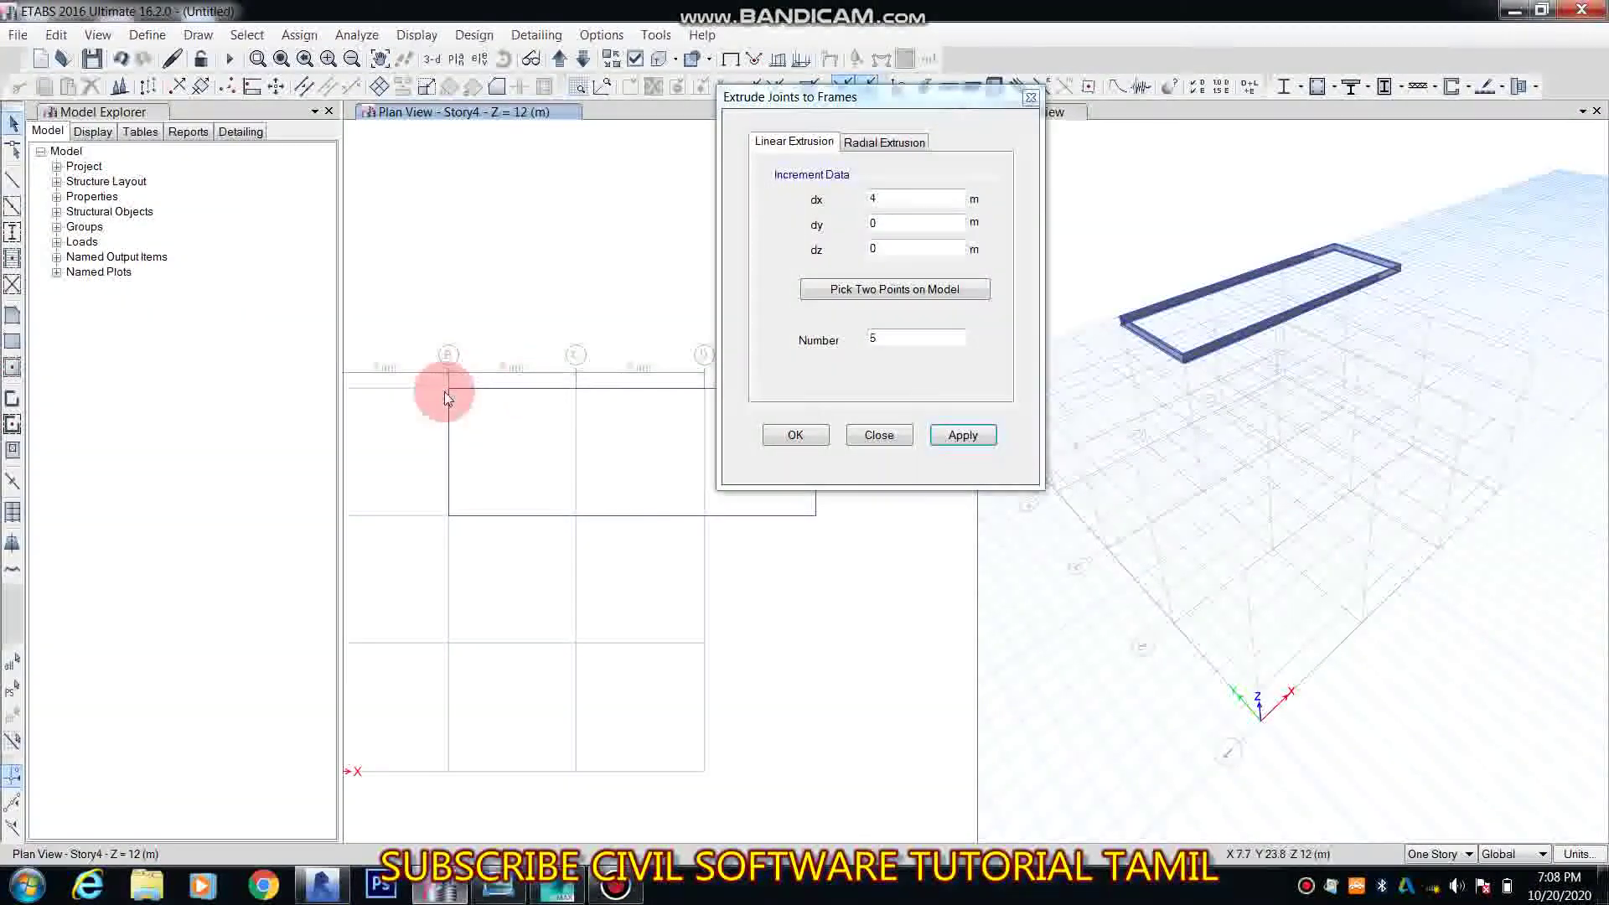
Step: Select all joints of the closed frame outline and extrude them into frames with dx 0, dy -3 m and number 5
click(856, 415)
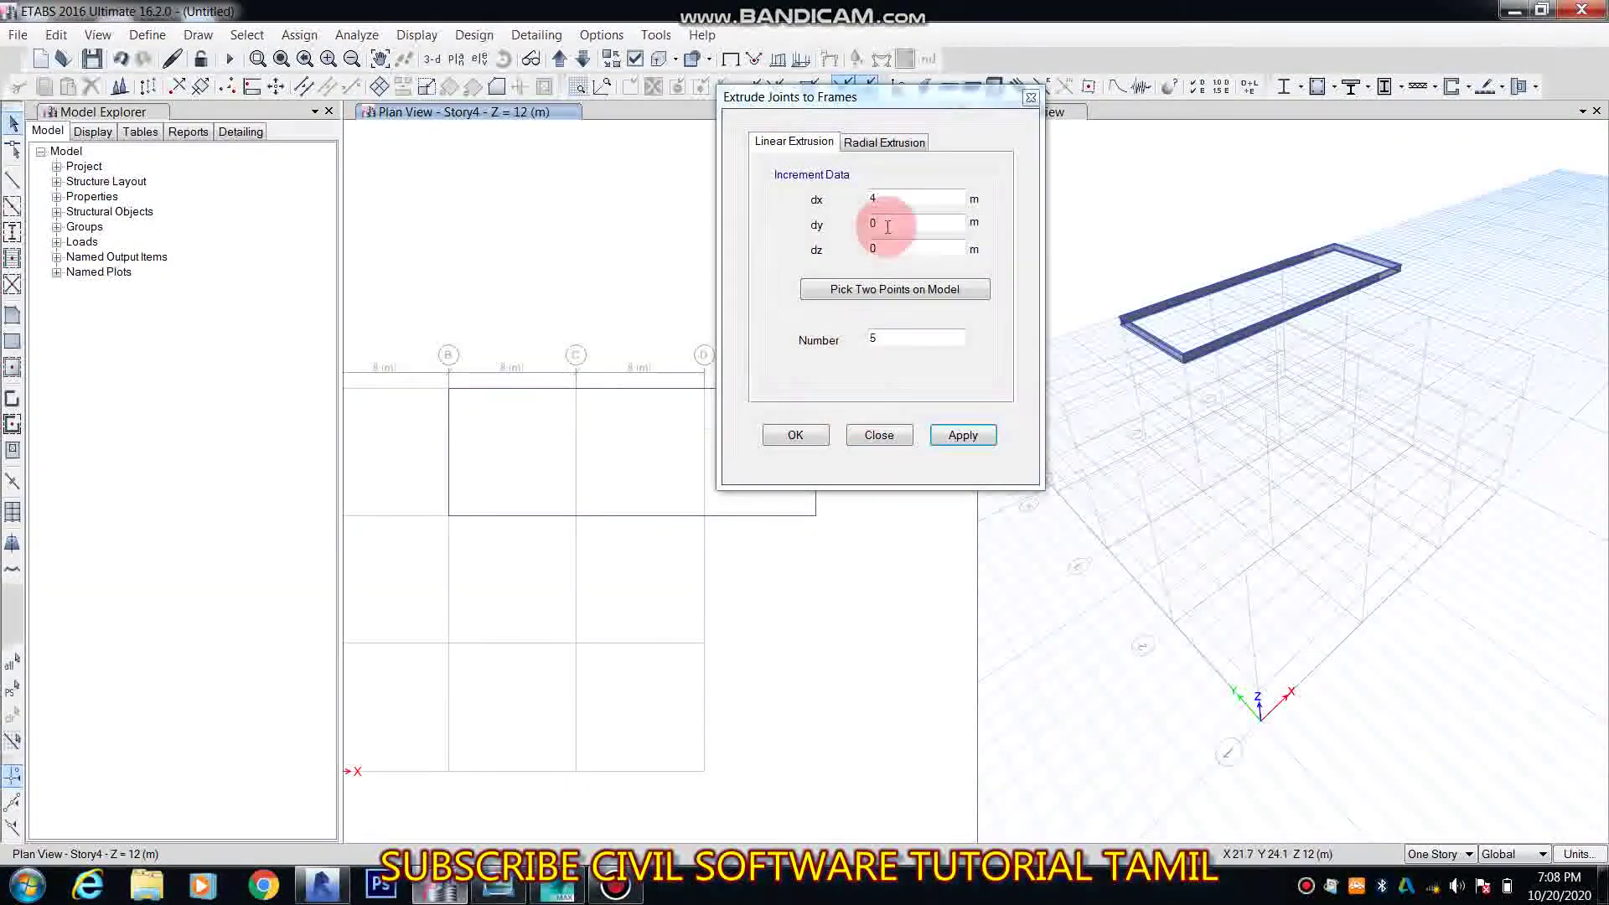
scroll(444, 487, down, 3)
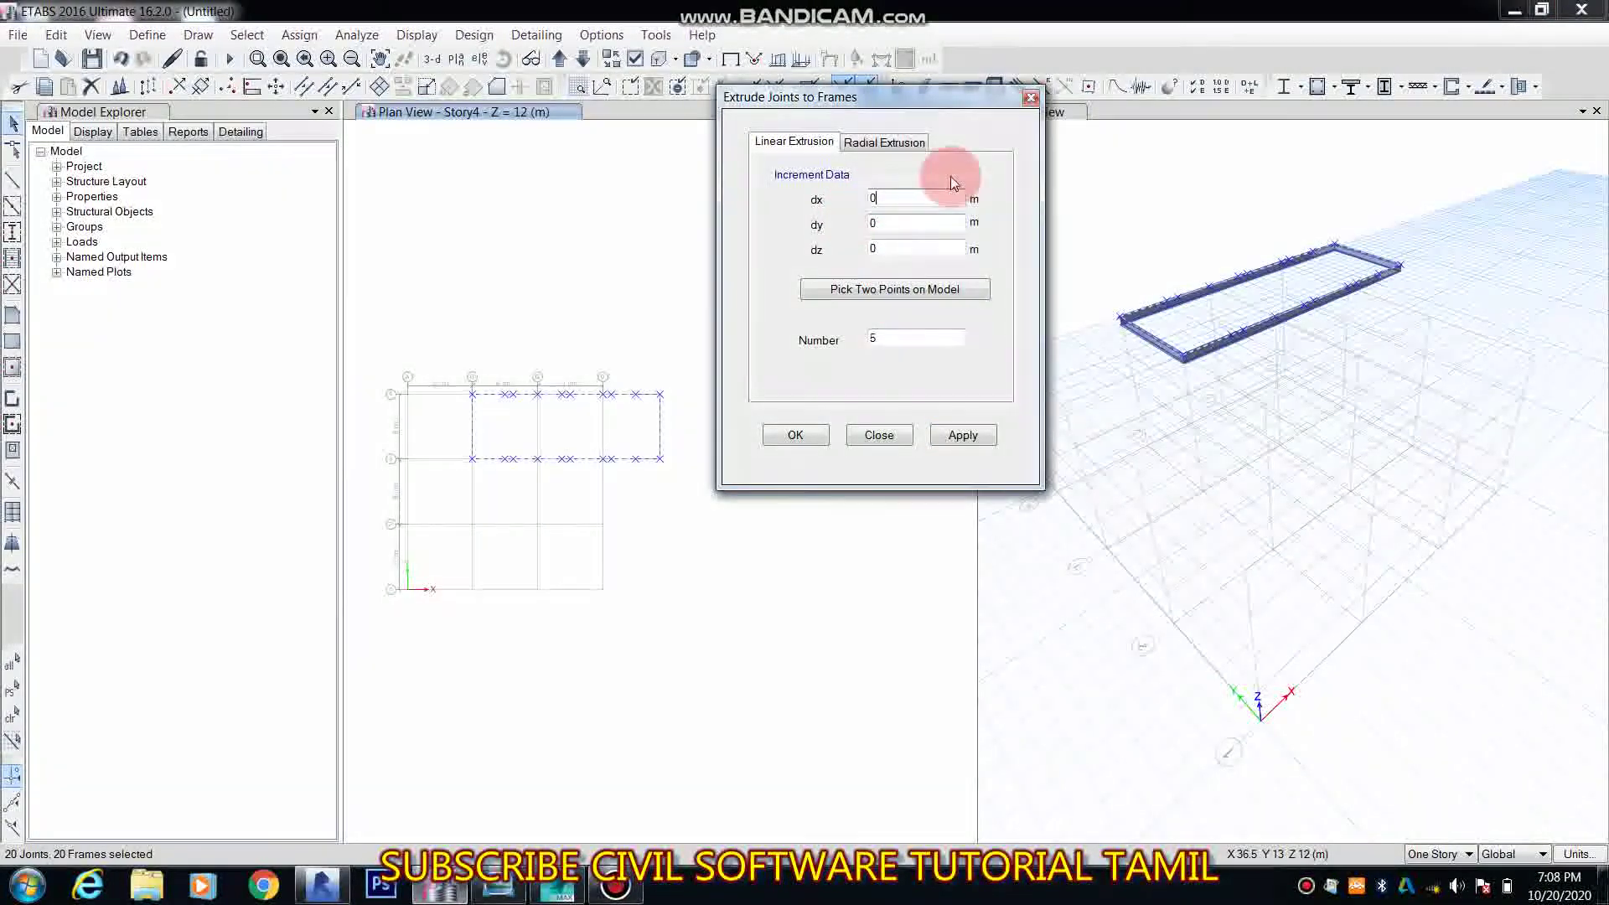
drag(895, 223, 751, 222)
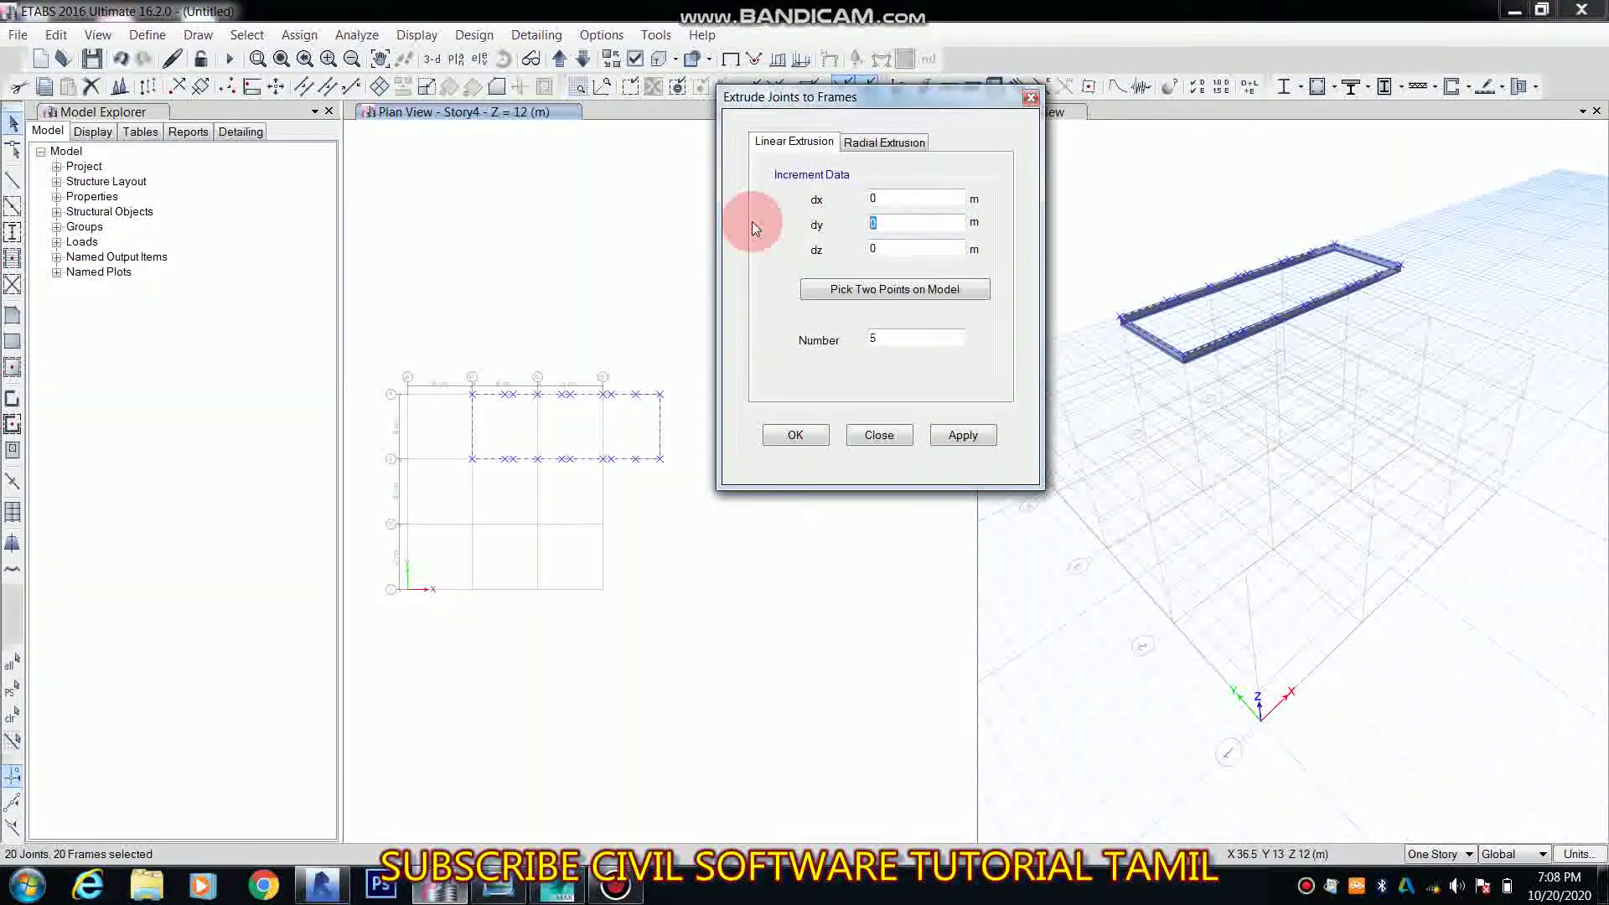
text(-3)
double_click(887, 340)
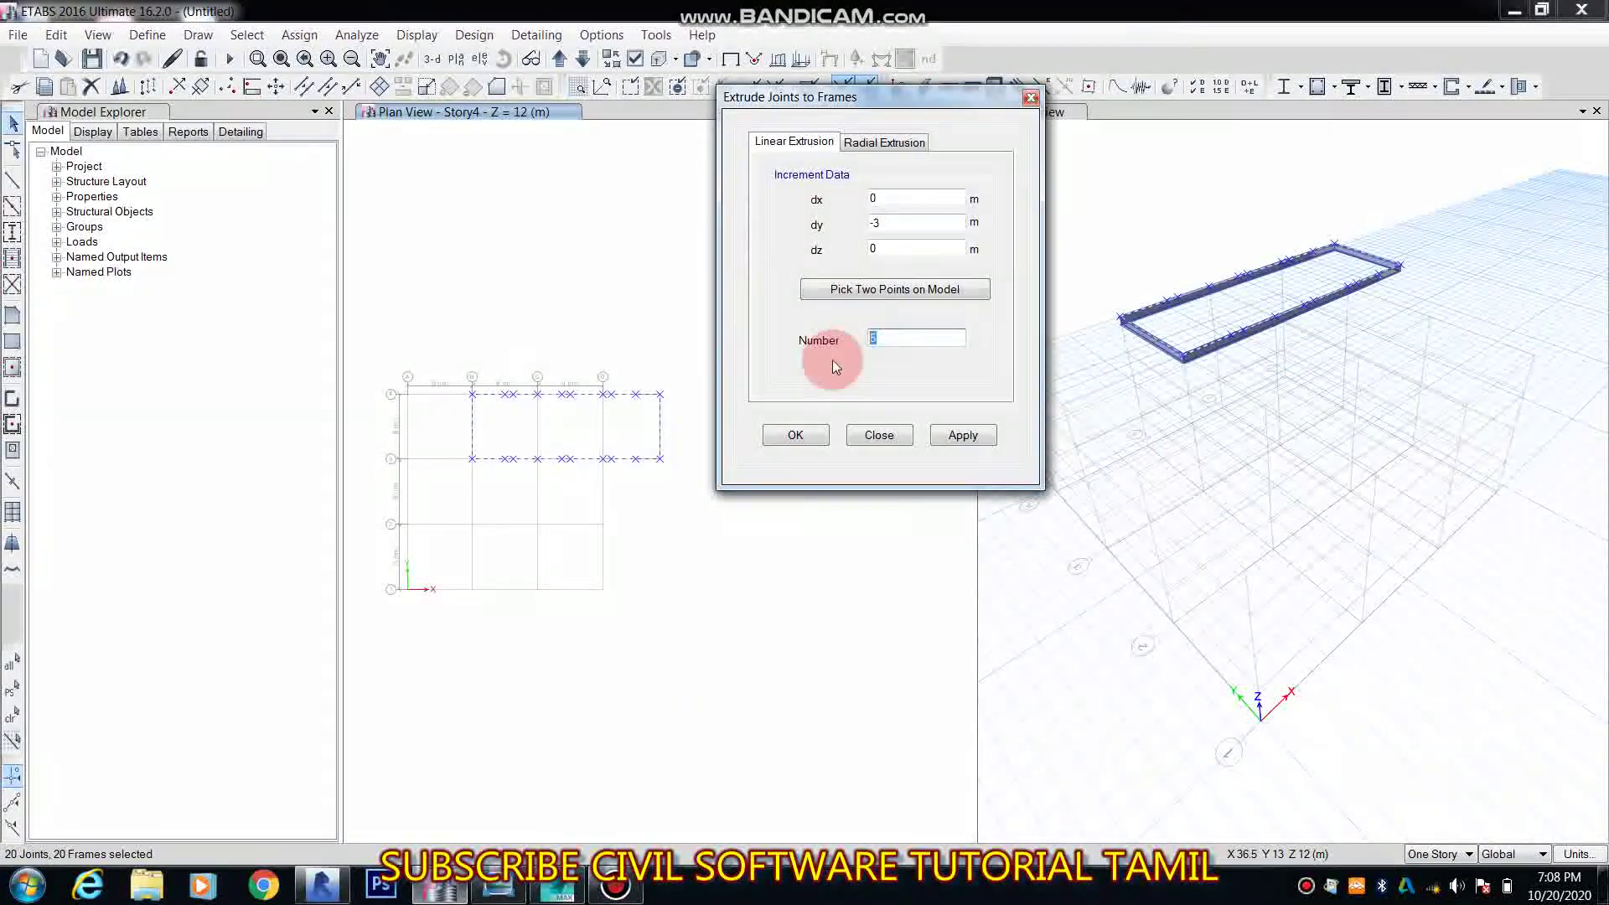
click(963, 435)
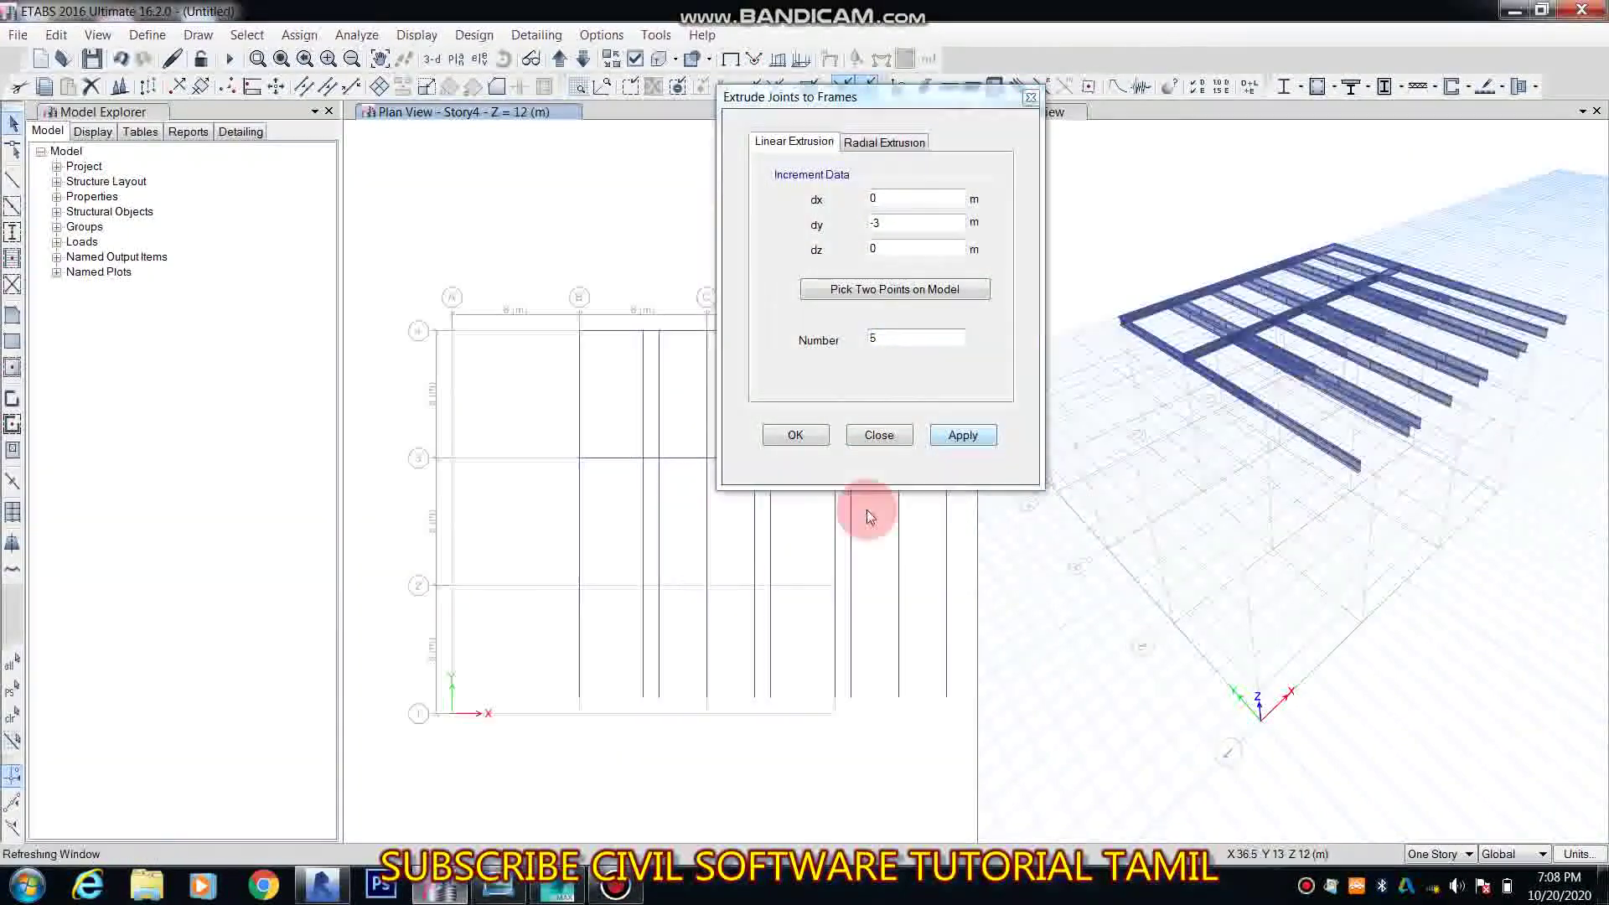
scroll(667, 626, up, 3)
middle_drag(667, 626, 520, 629)
scroll(471, 526, down, 3)
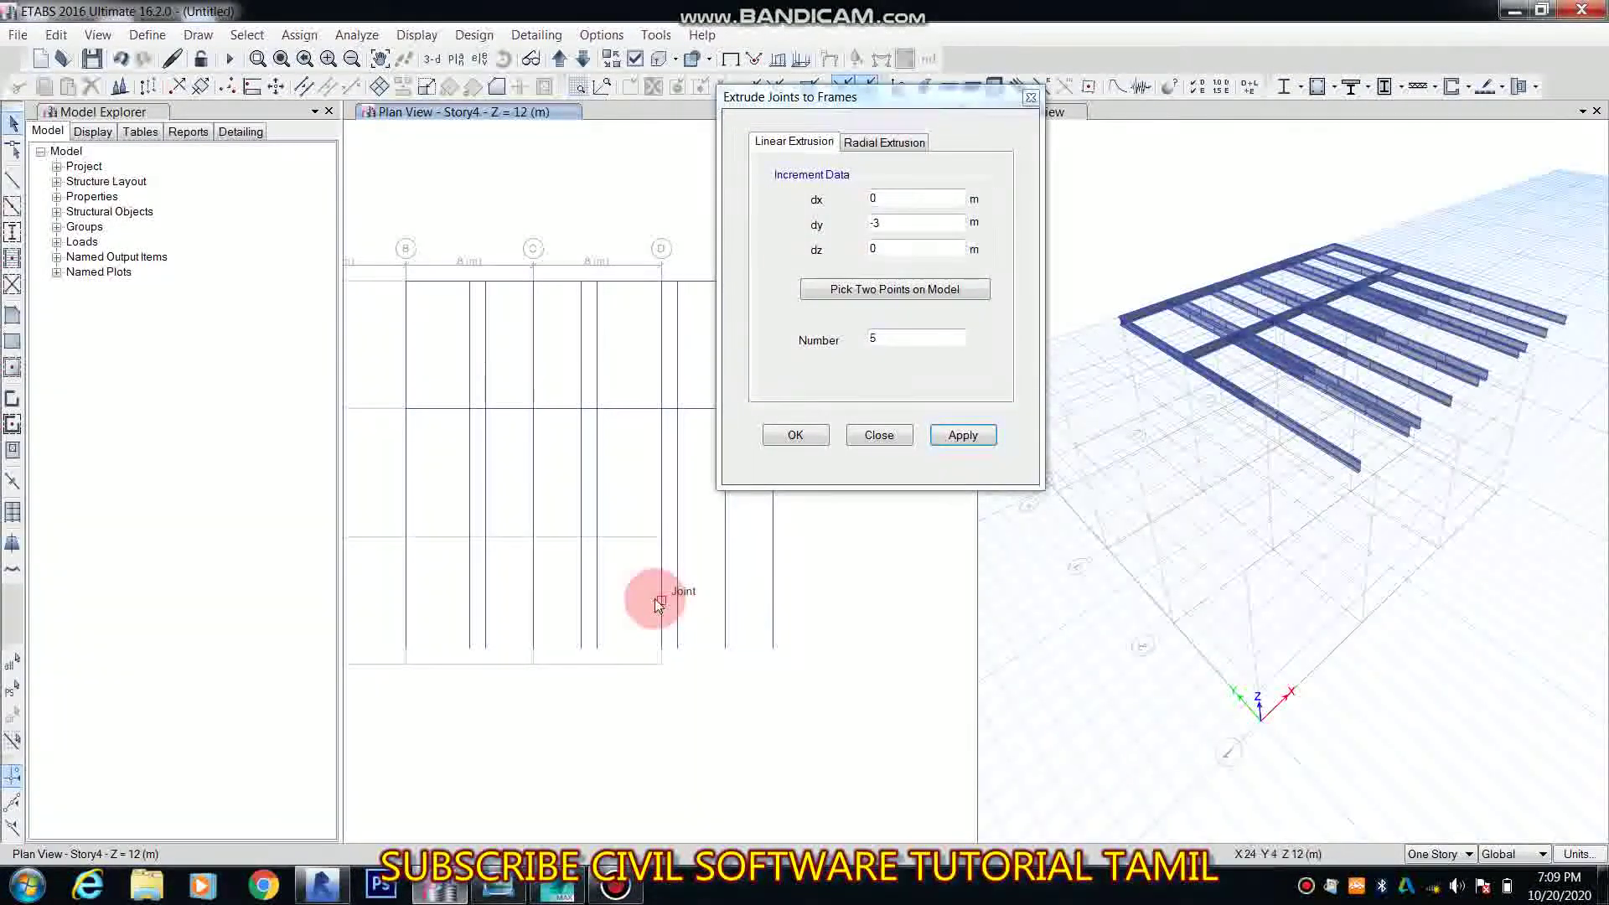
click(621, 888)
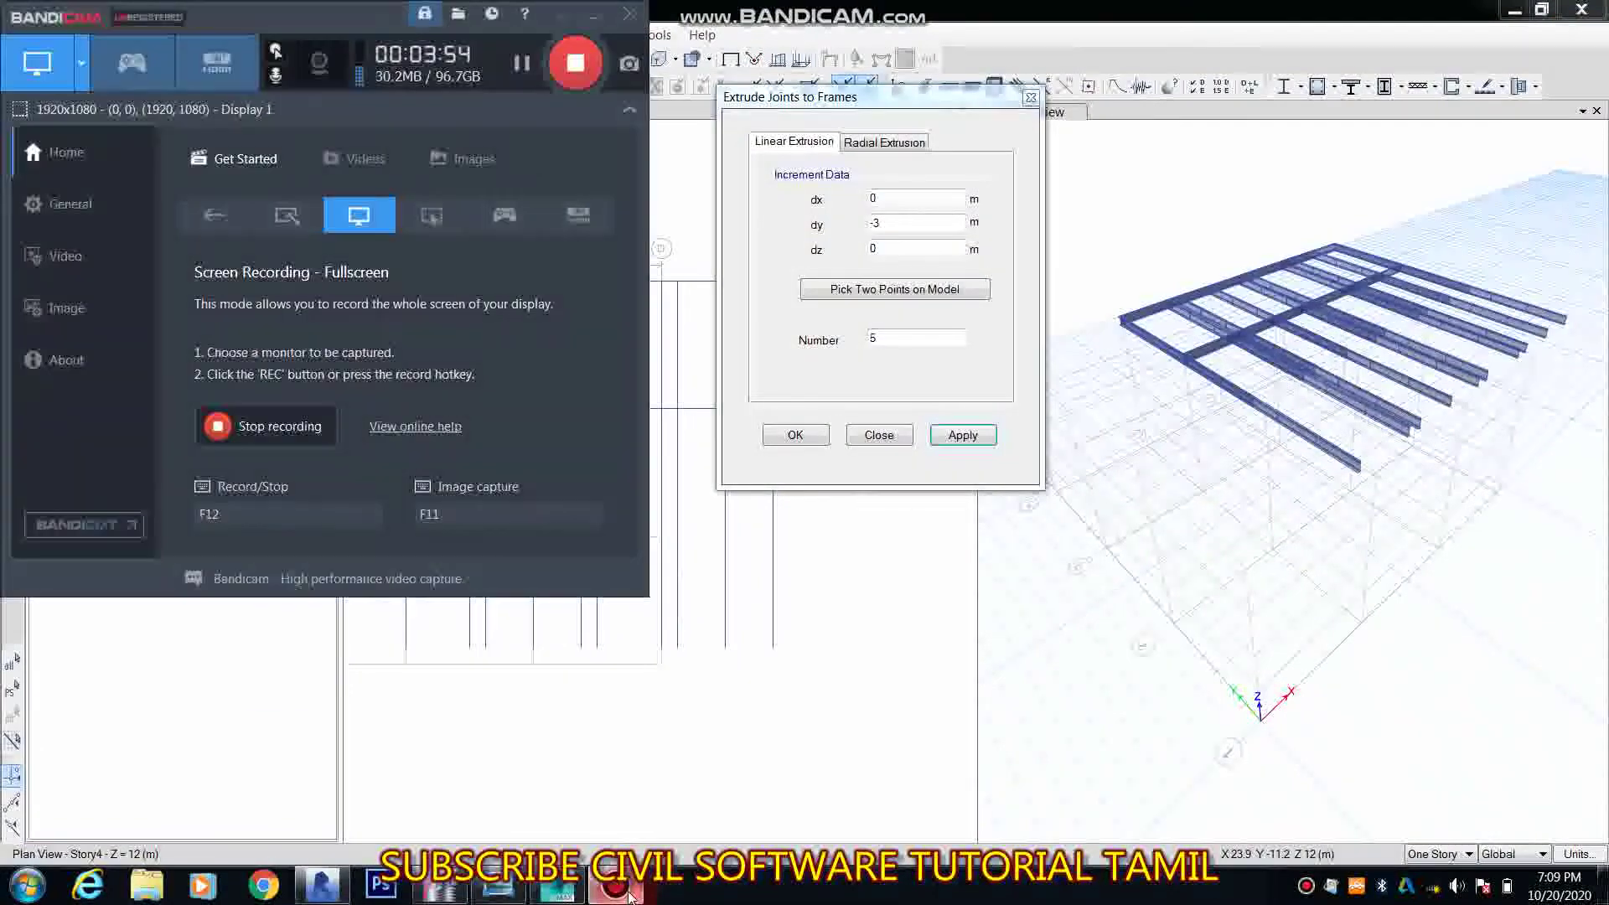
click(620, 889)
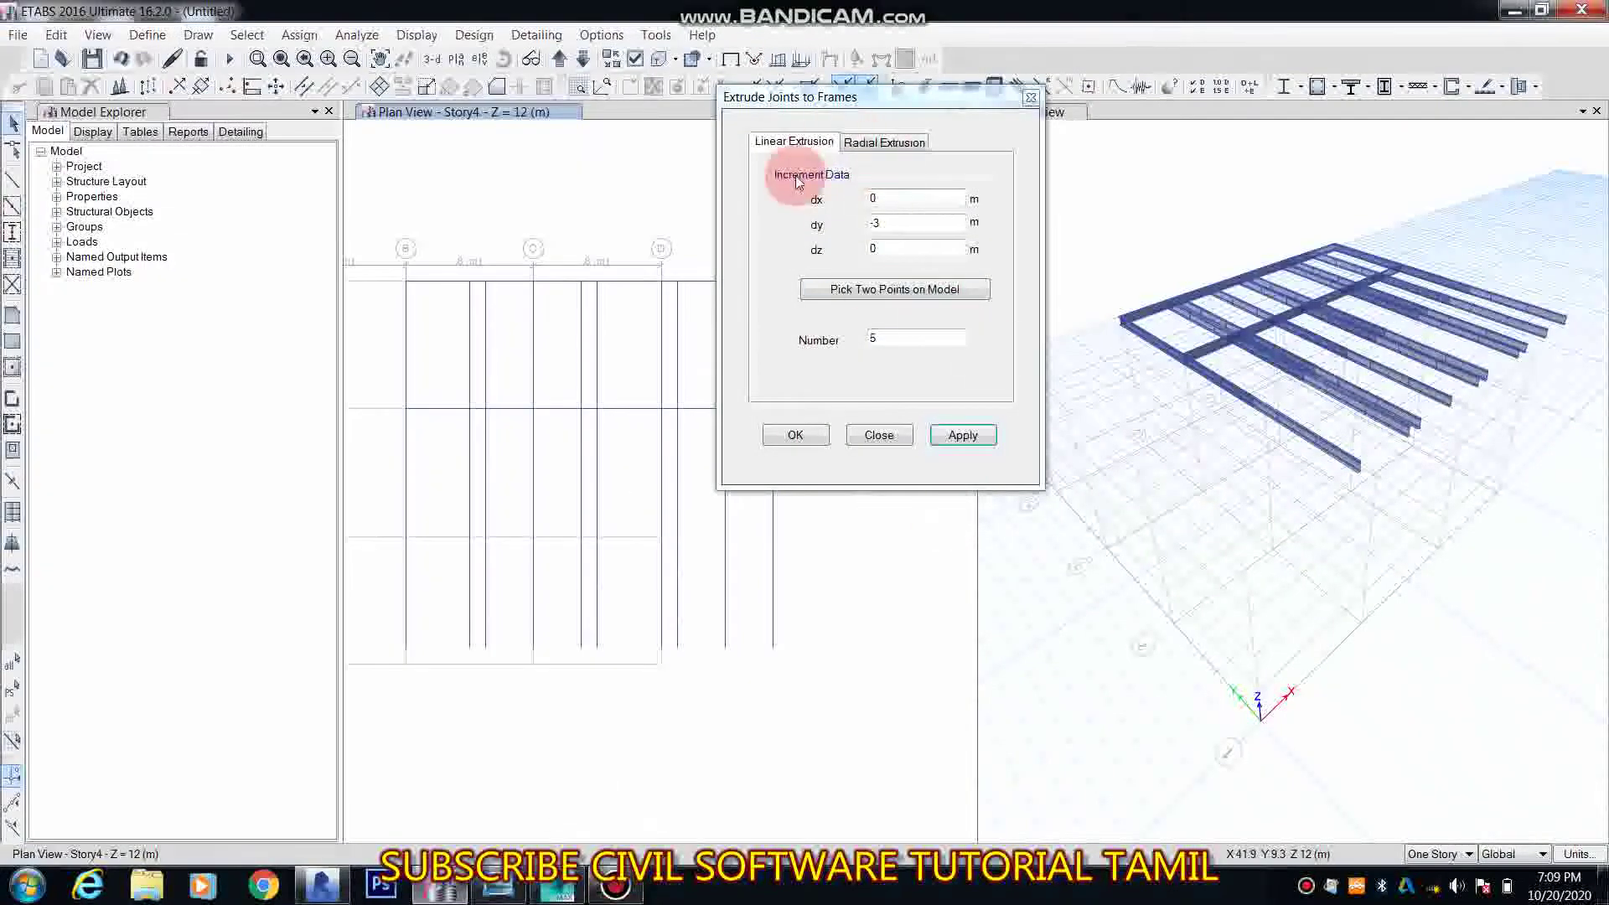
Step: Draw a beam on grid A between grids 2 and 3 in the Story4 plan, and select it with its end joints
click(807, 144)
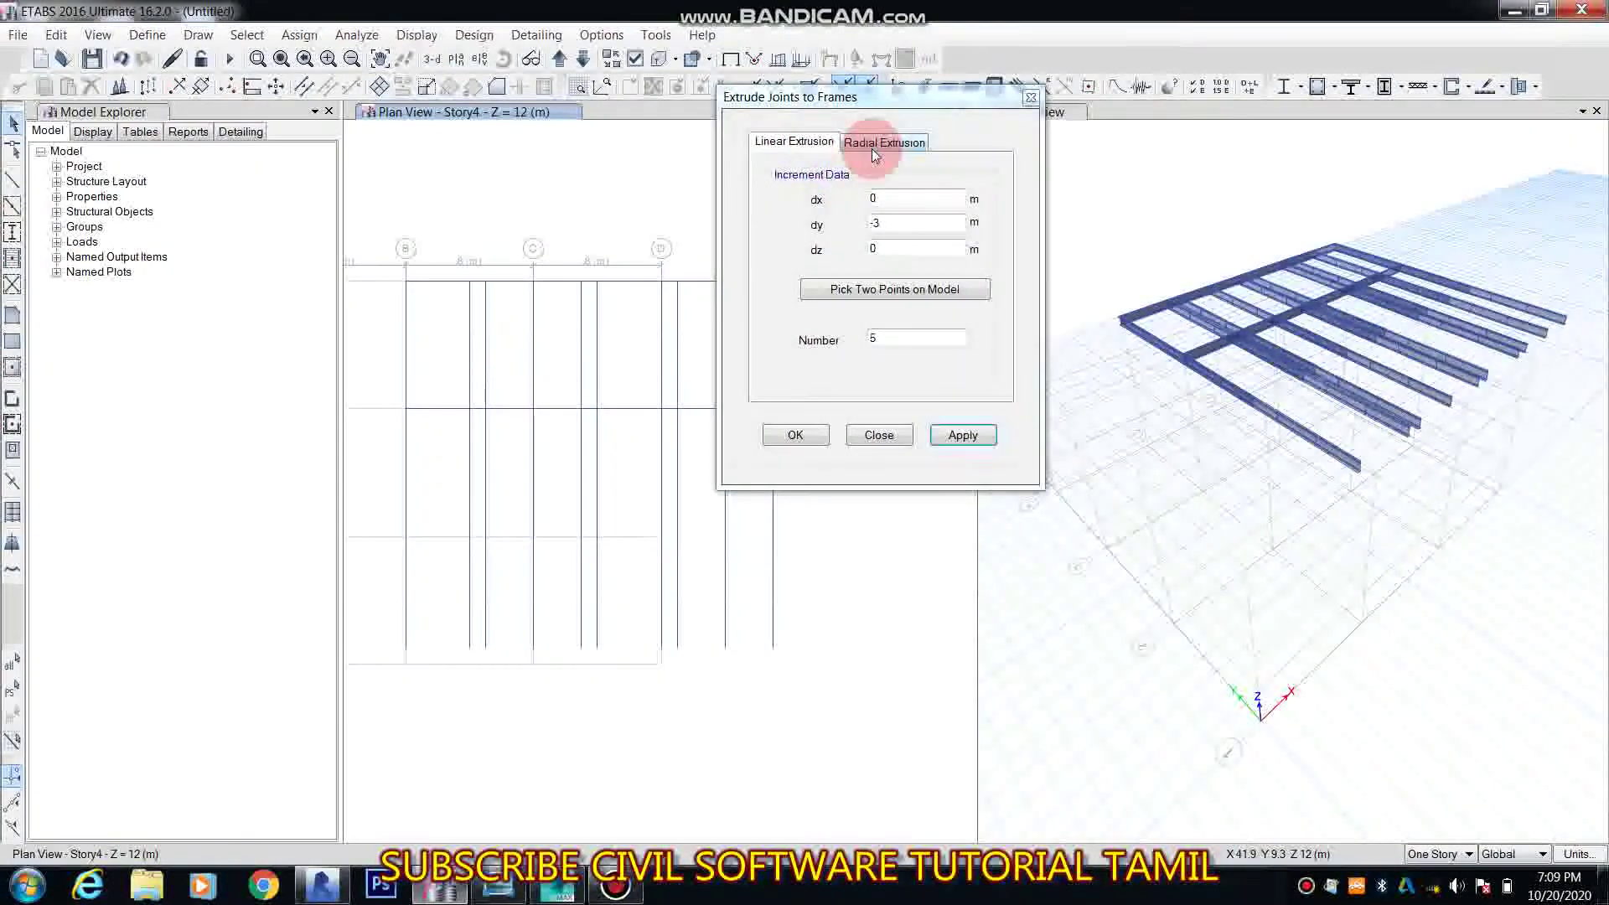
drag(460, 574, 611, 701)
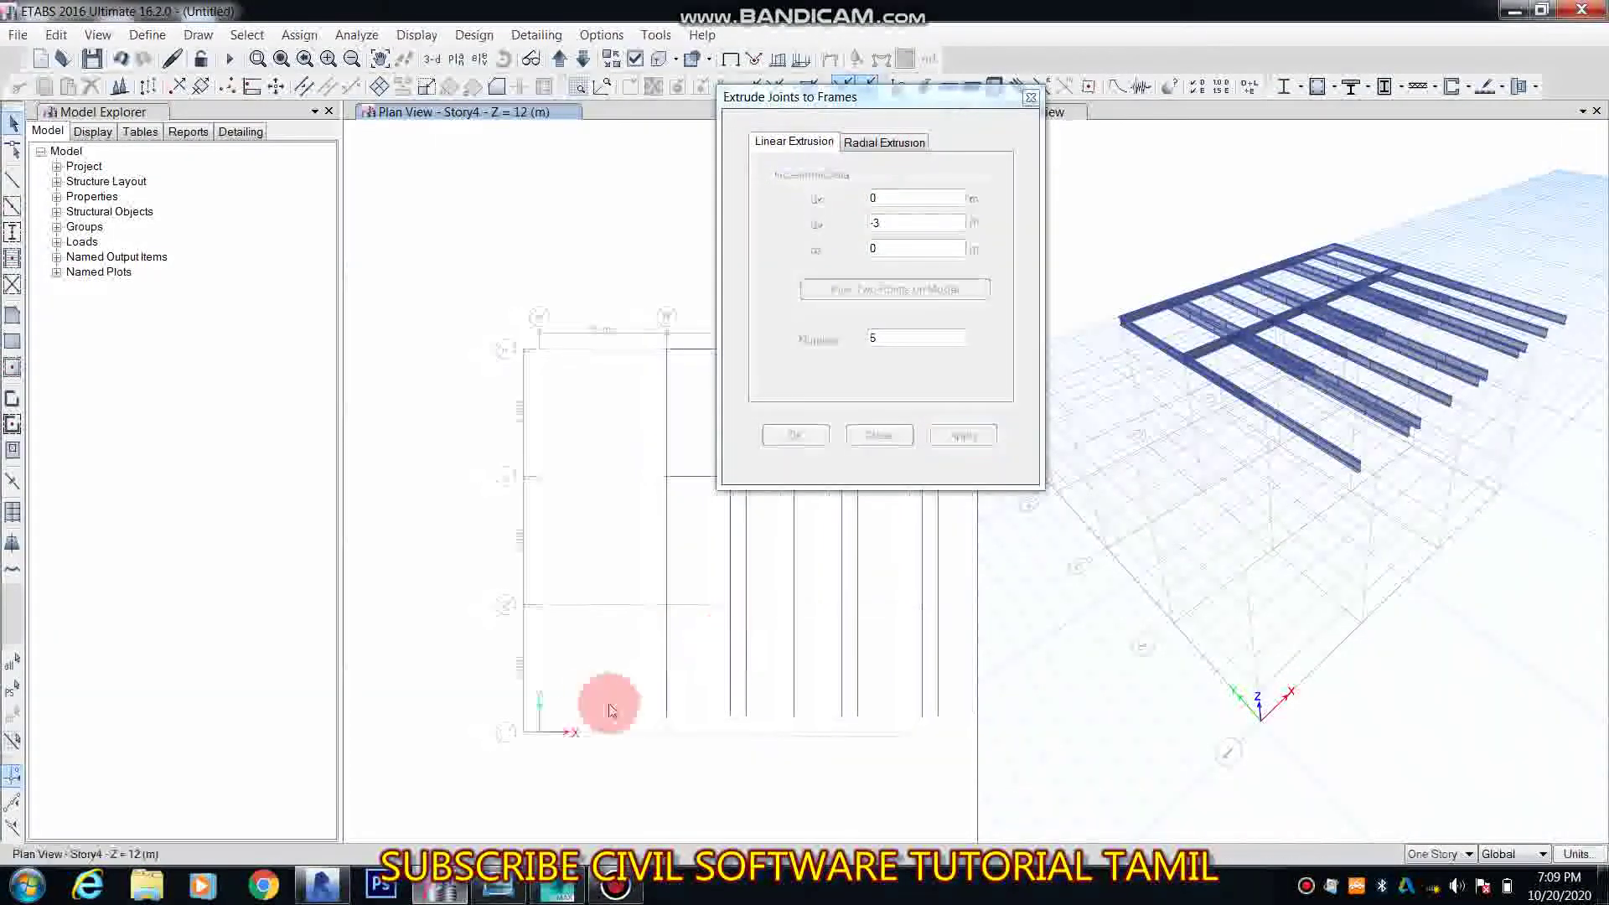
click(13, 208)
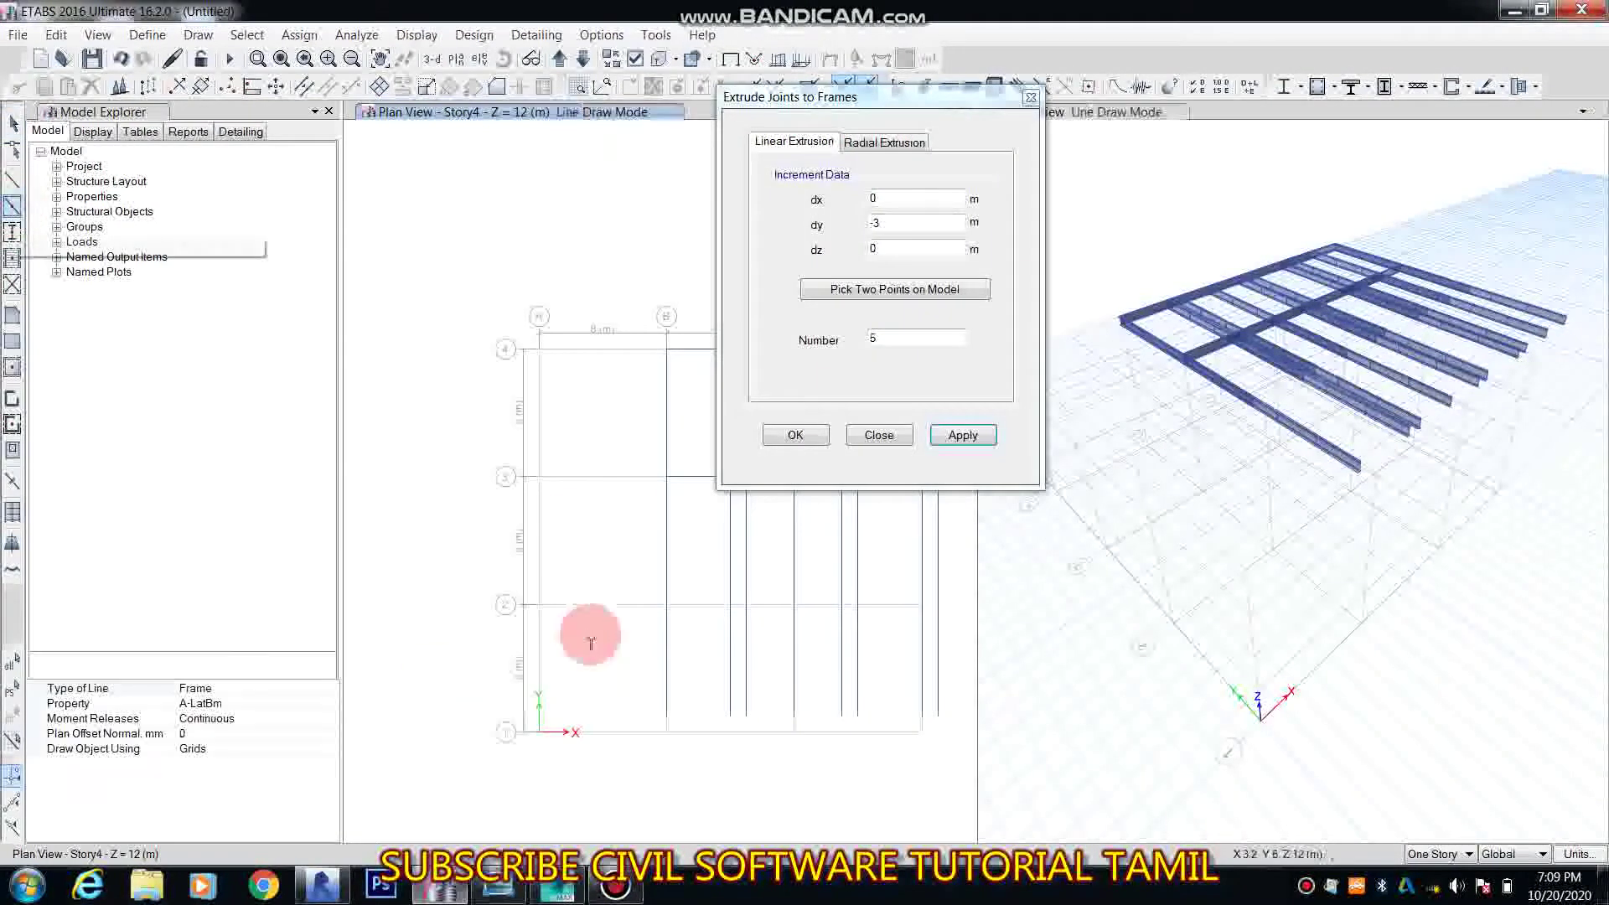
click(541, 525)
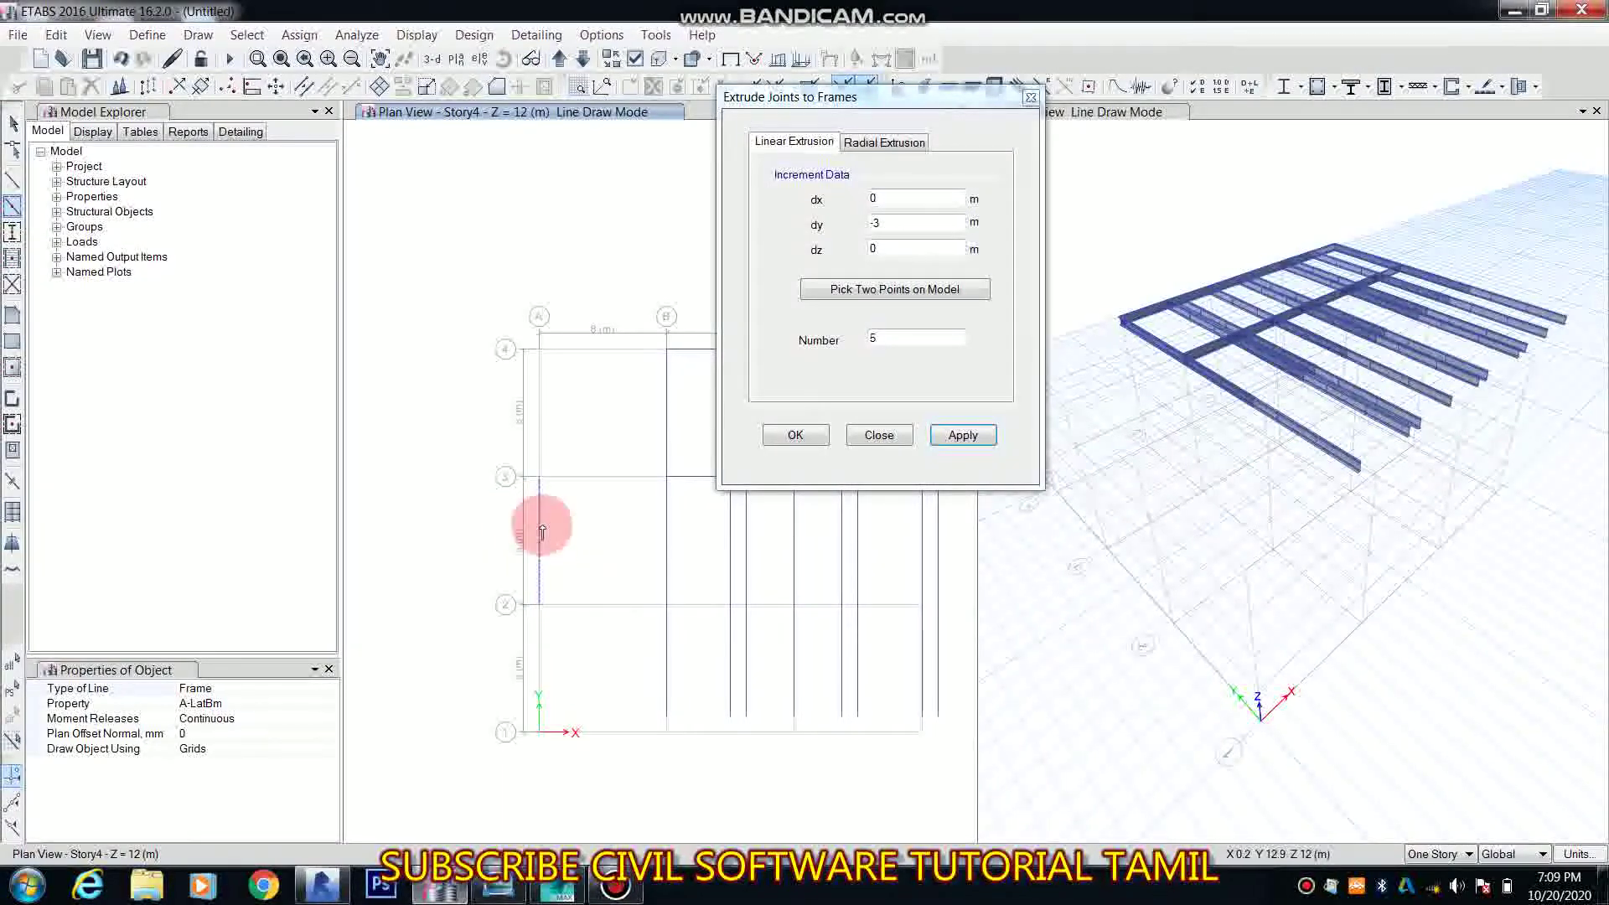
click(13, 123)
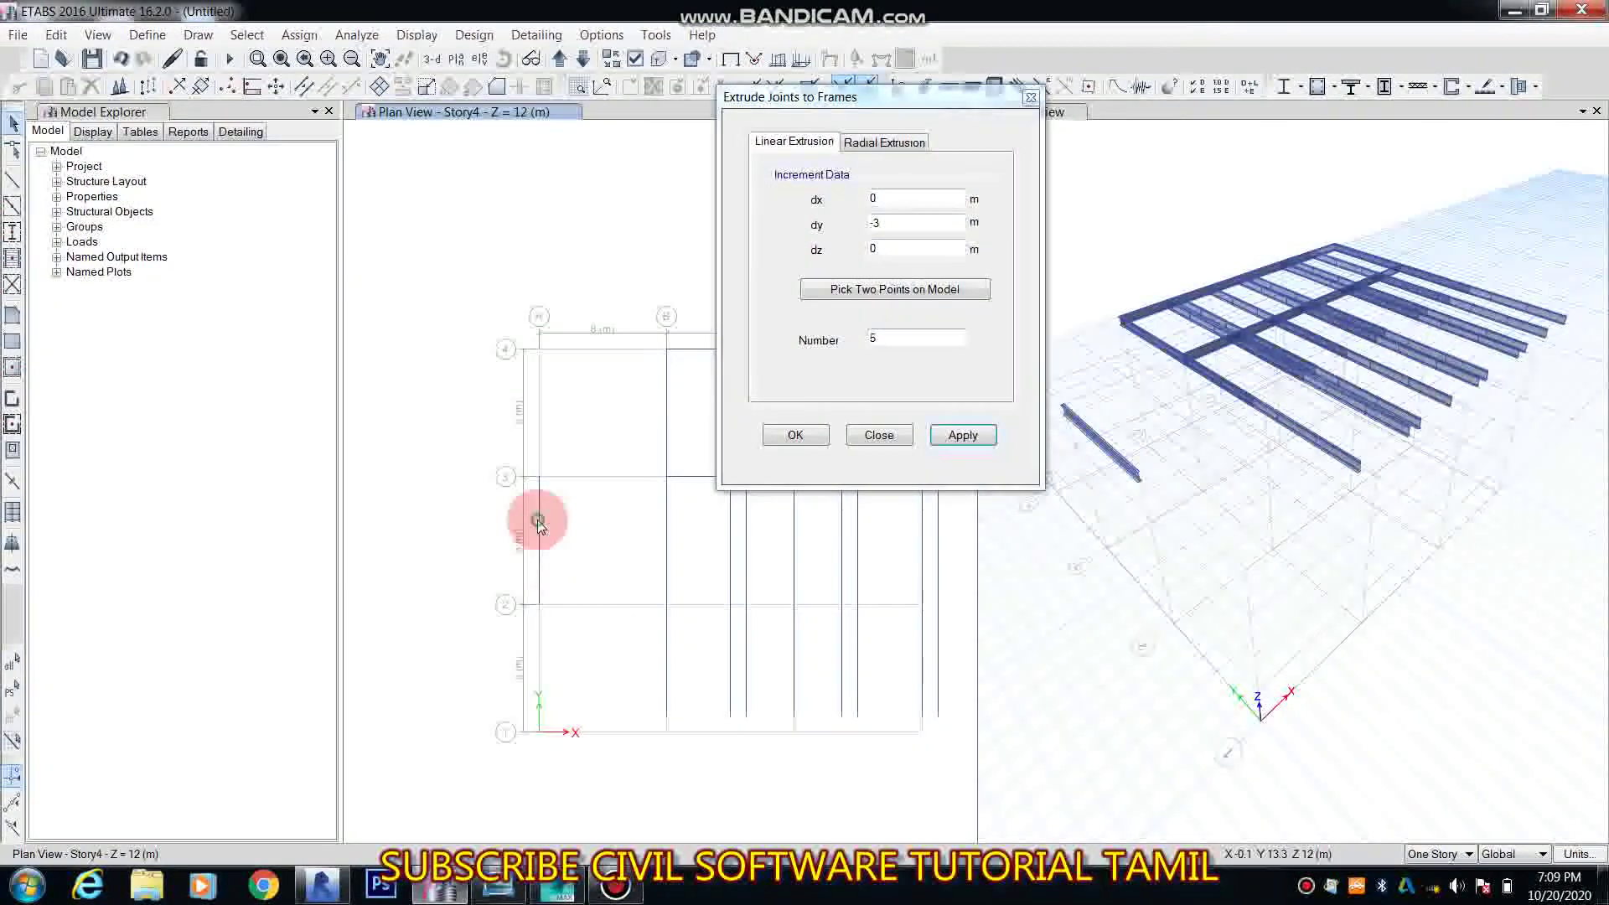
drag(494, 448, 581, 625)
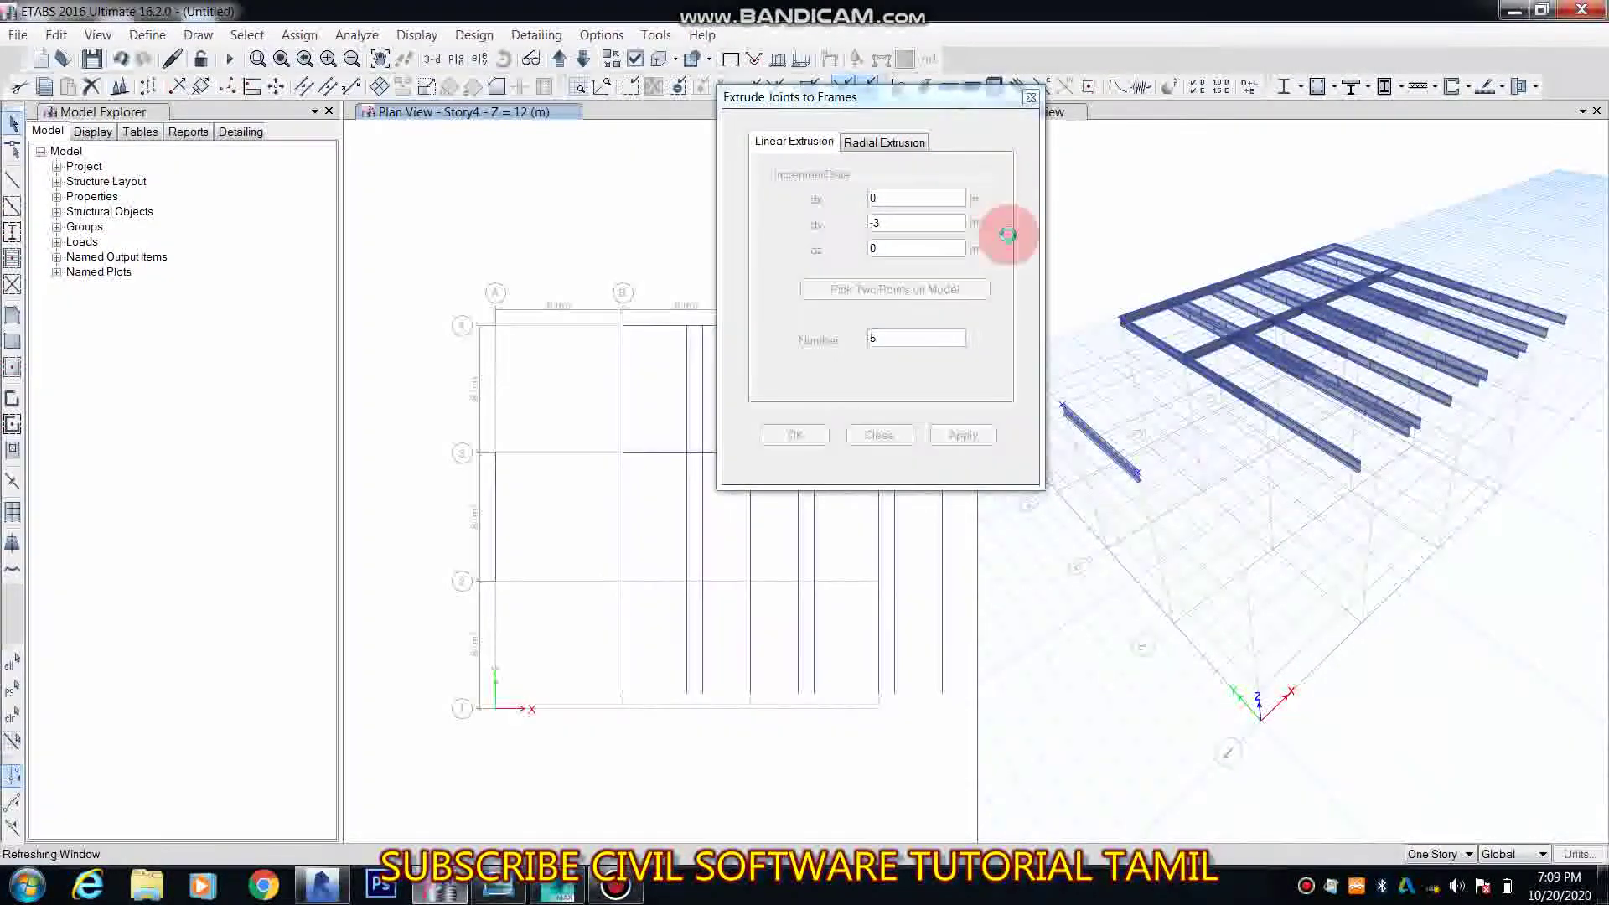
Step: Switch the joint extrusion to radial and pick grid point A-2 as the rotation centre
click(884, 144)
scroll(539, 564, up, 3)
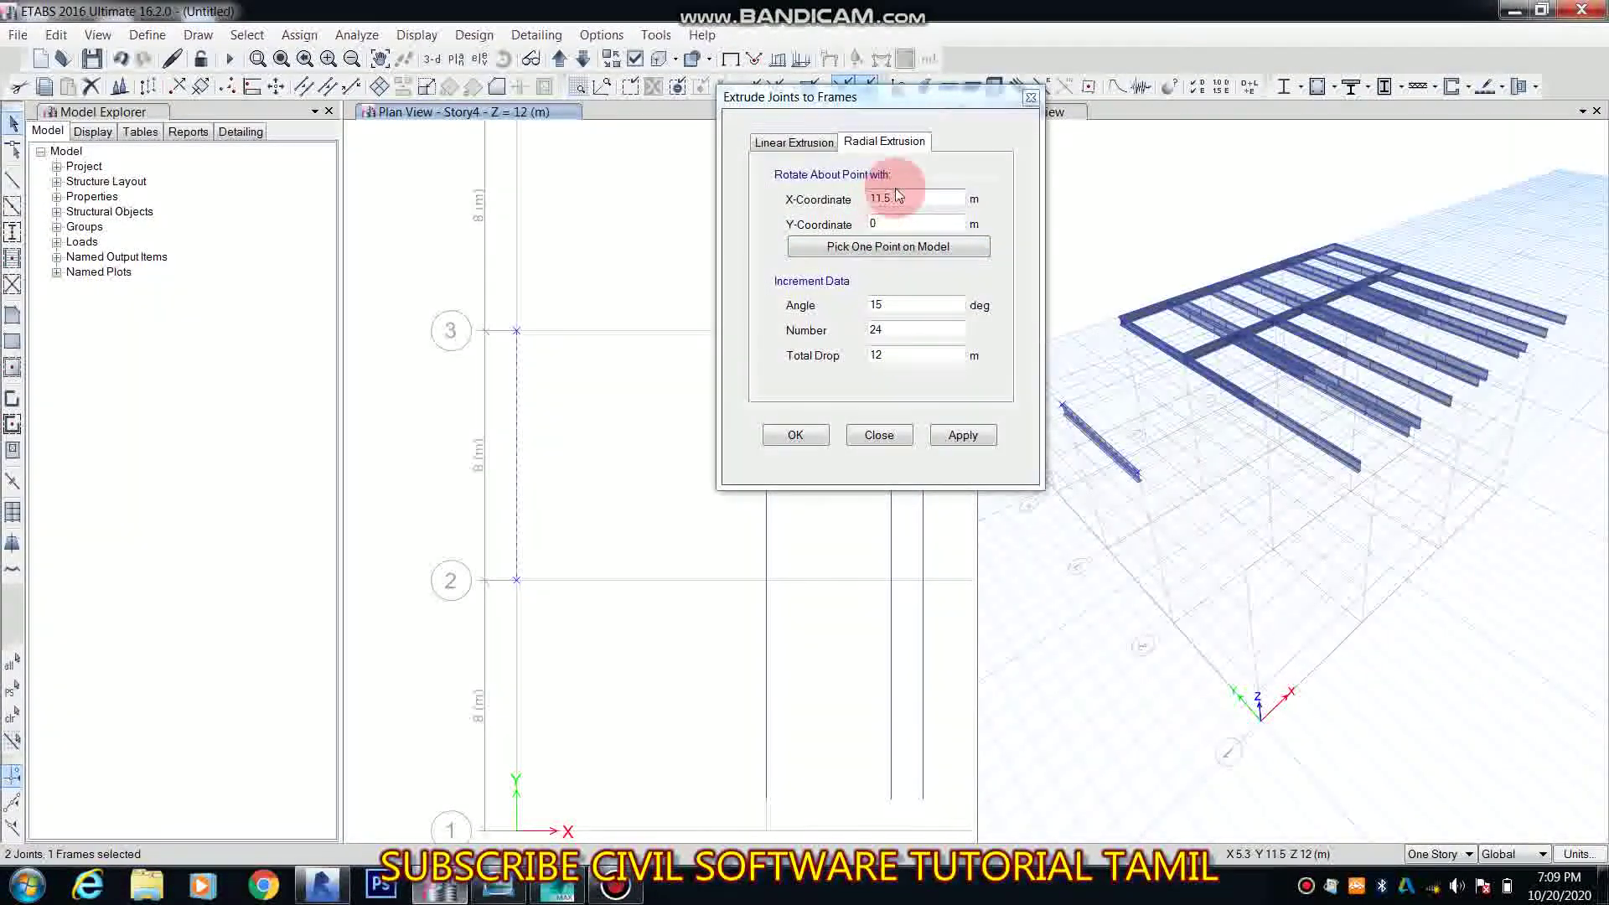
click(887, 254)
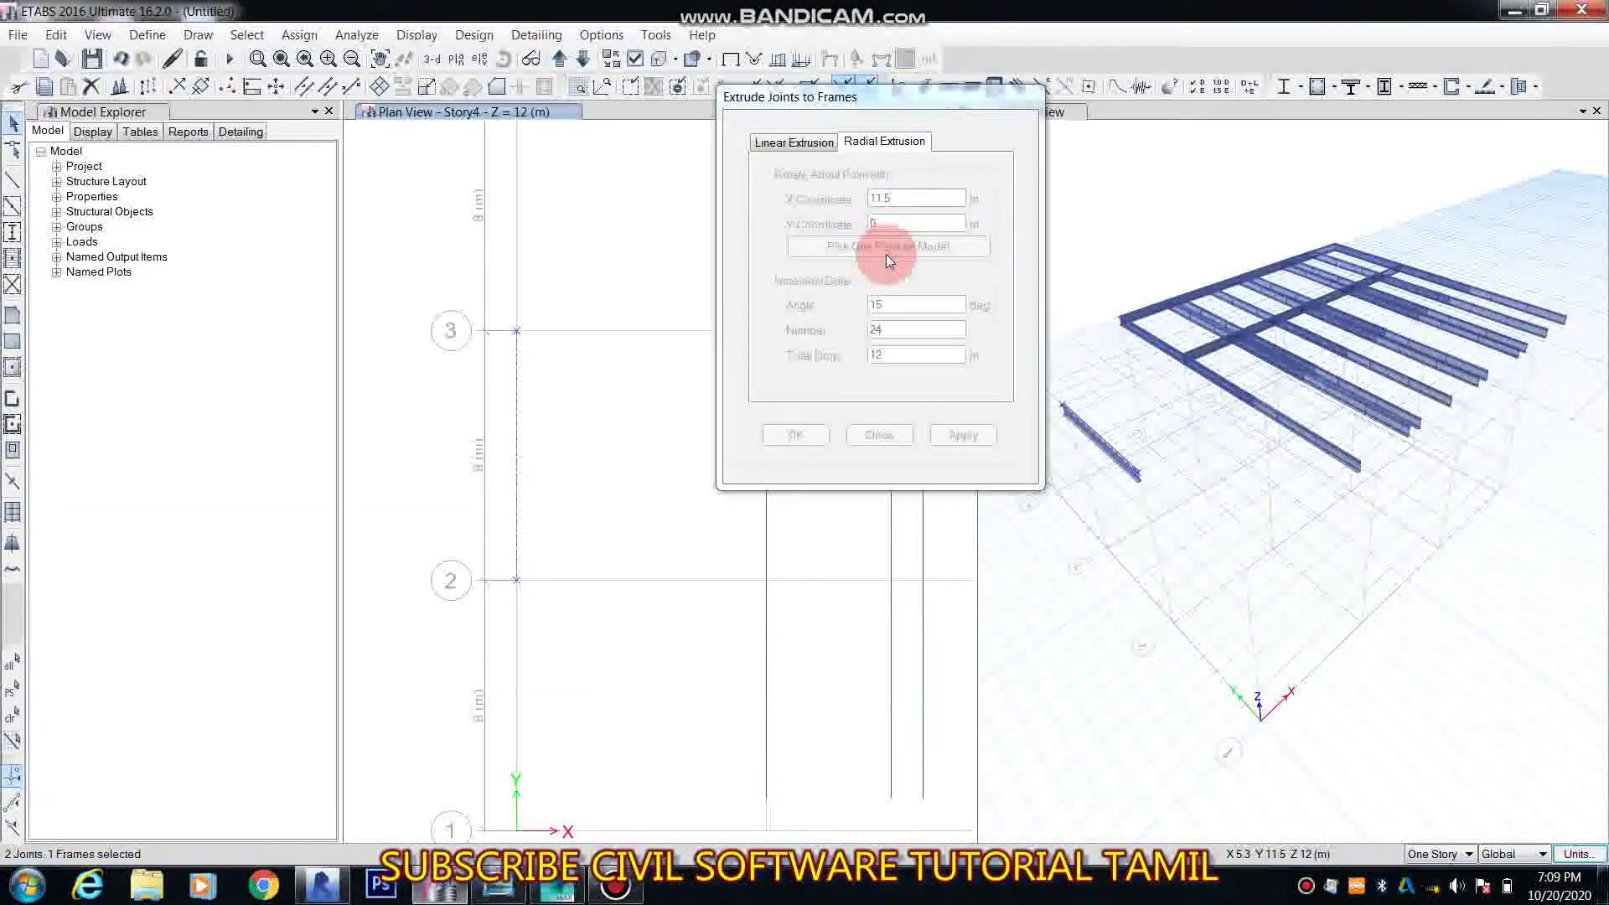
click(520, 582)
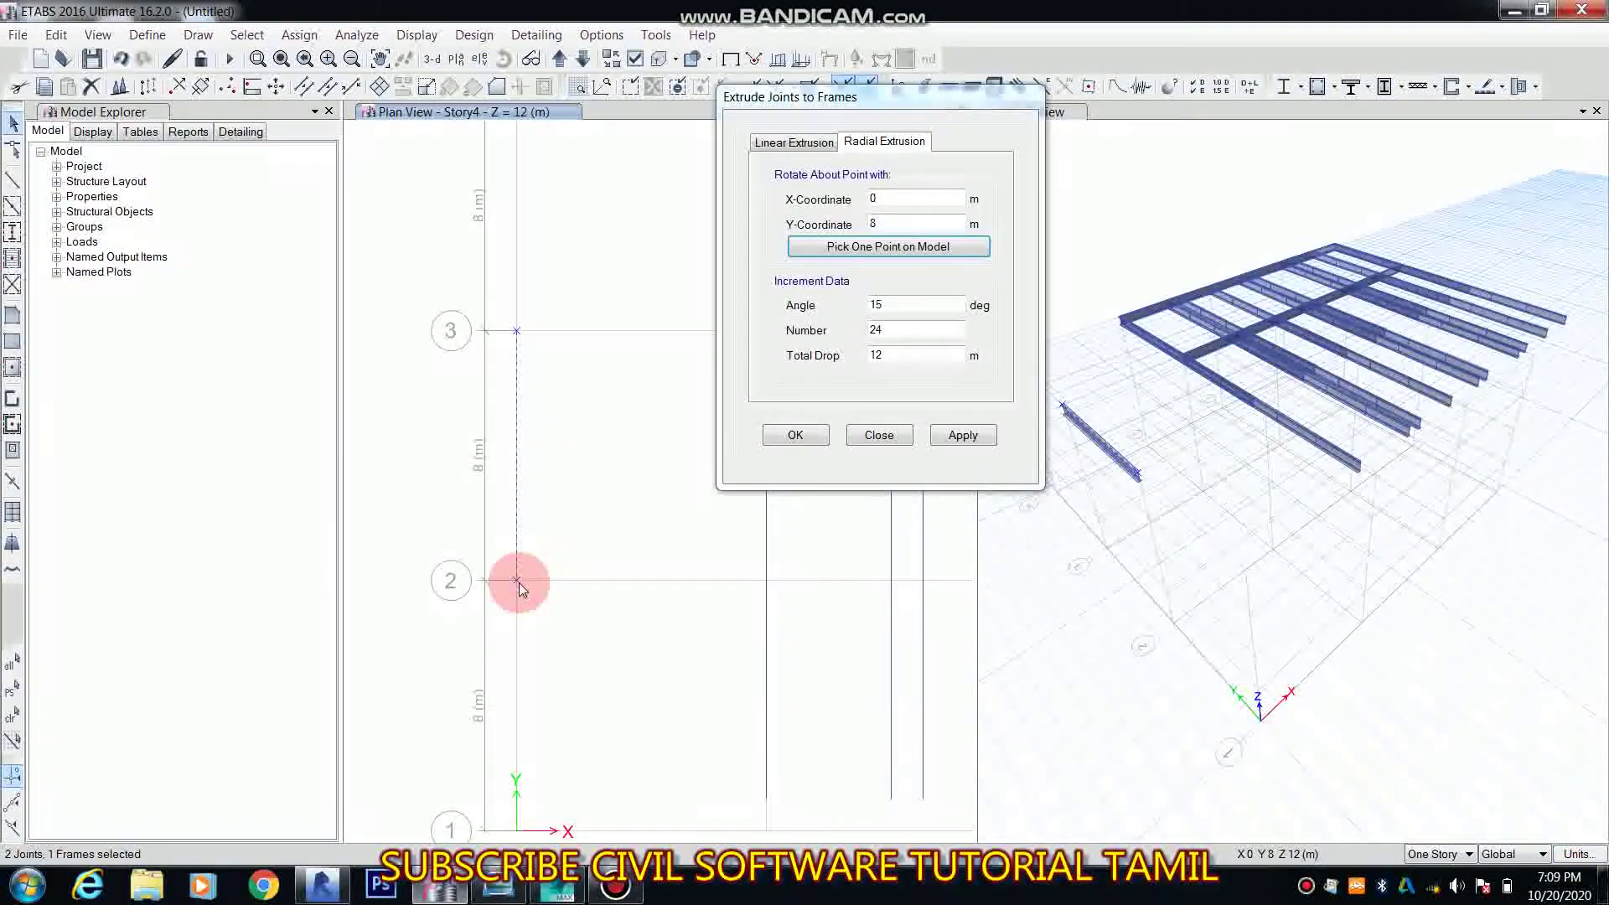
Step: Set the radial extrusion's angle to 30 deg and its number to 12
double_click(893, 306)
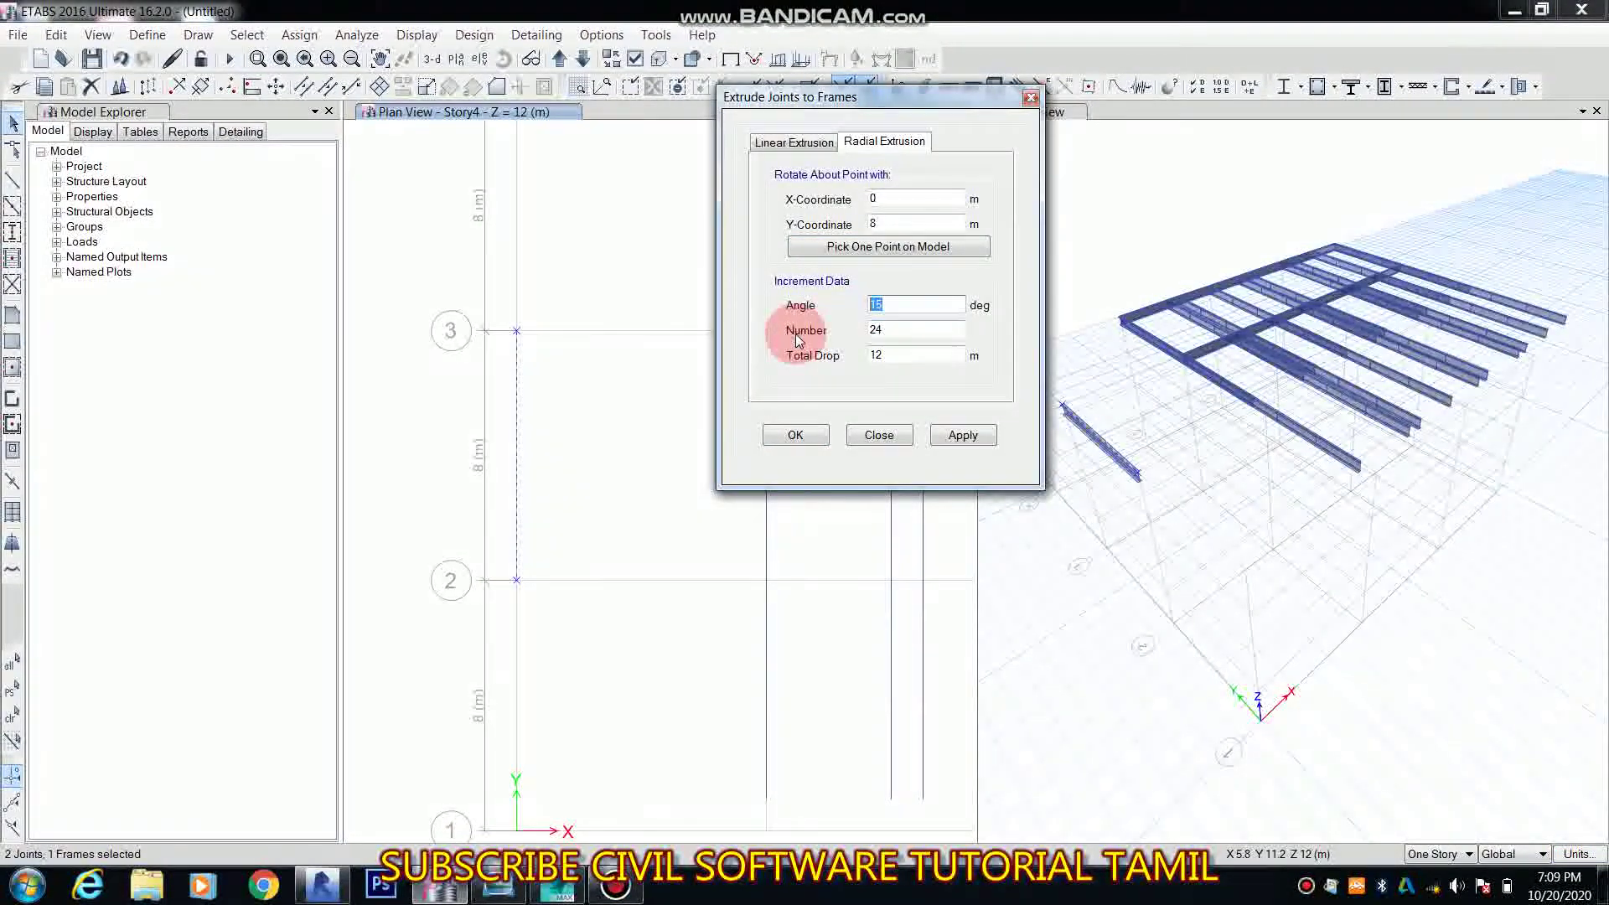
text(30)
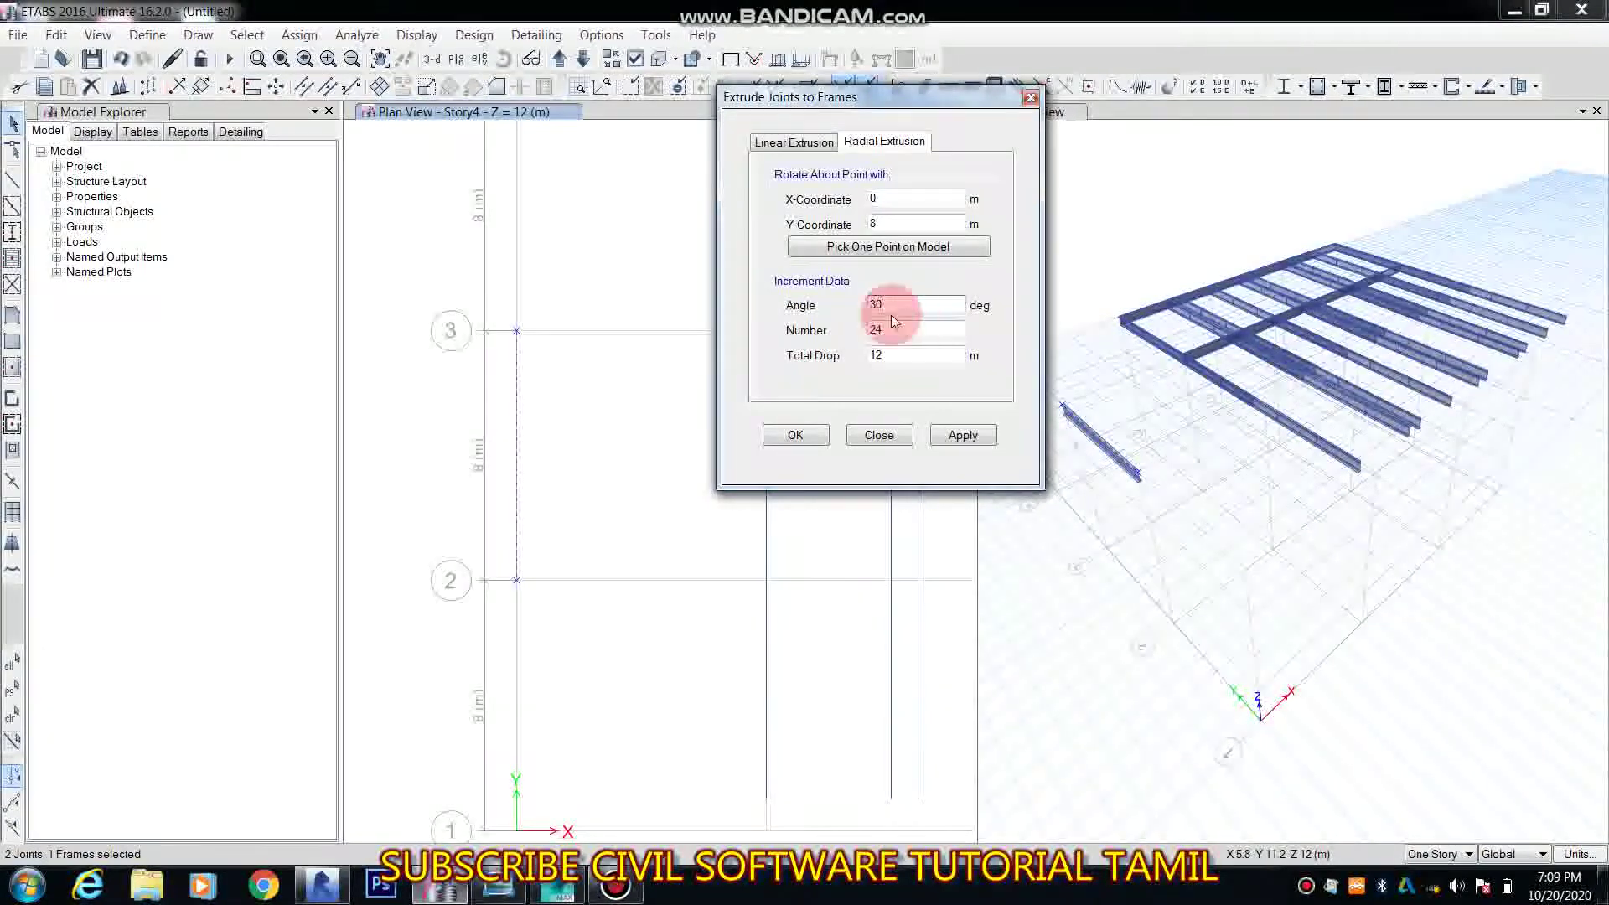
double_click(912, 331)
text(36)
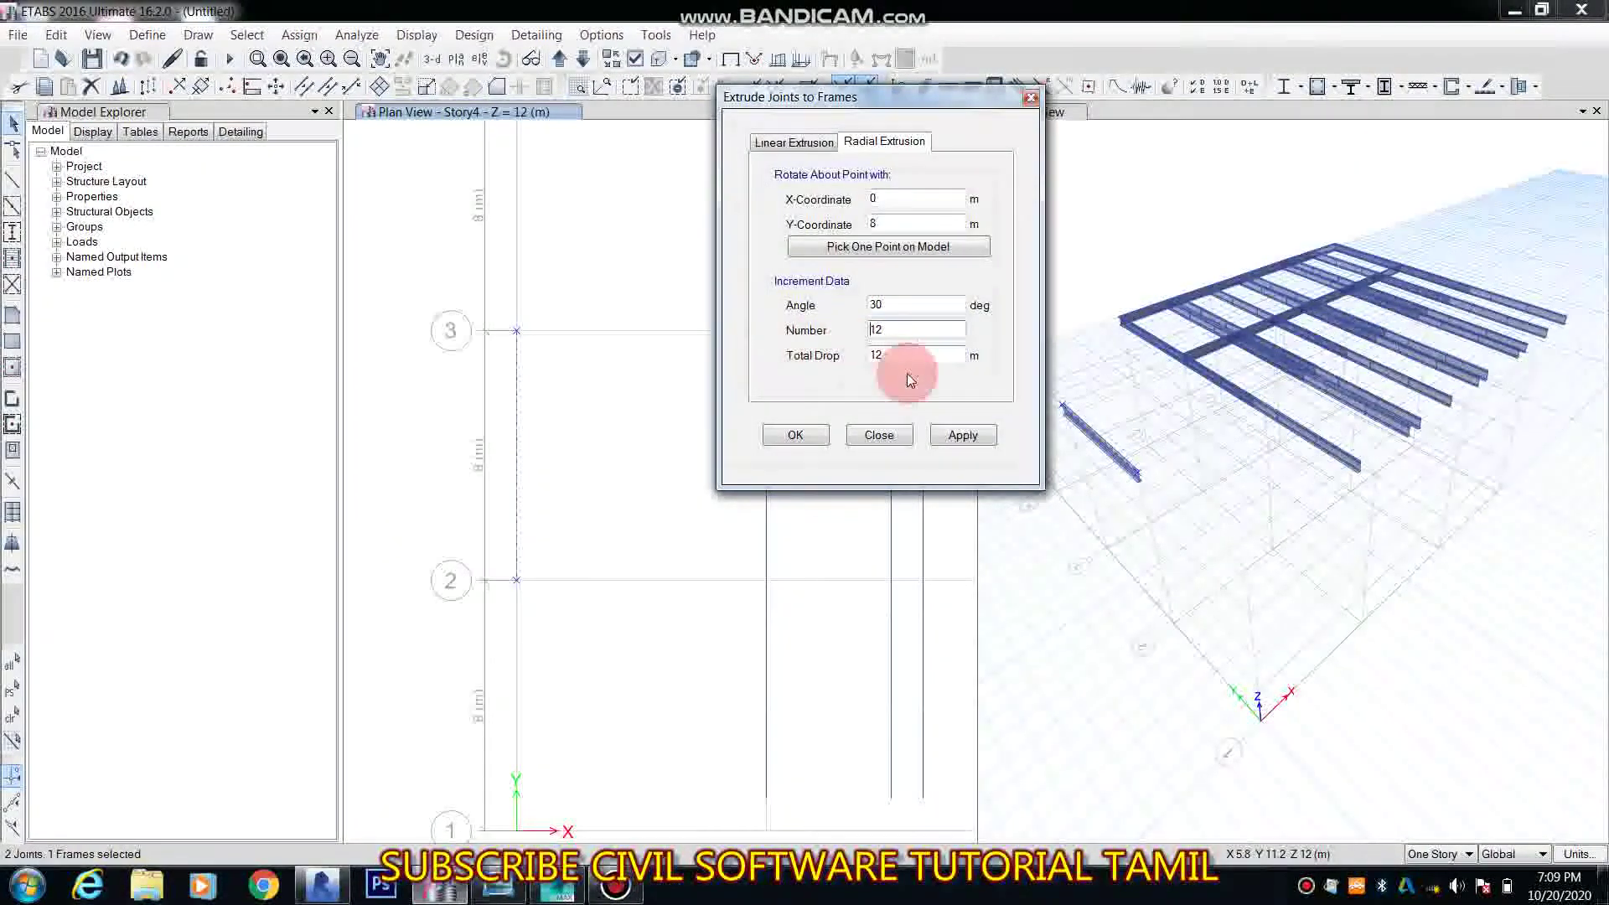
drag(899, 357, 790, 379)
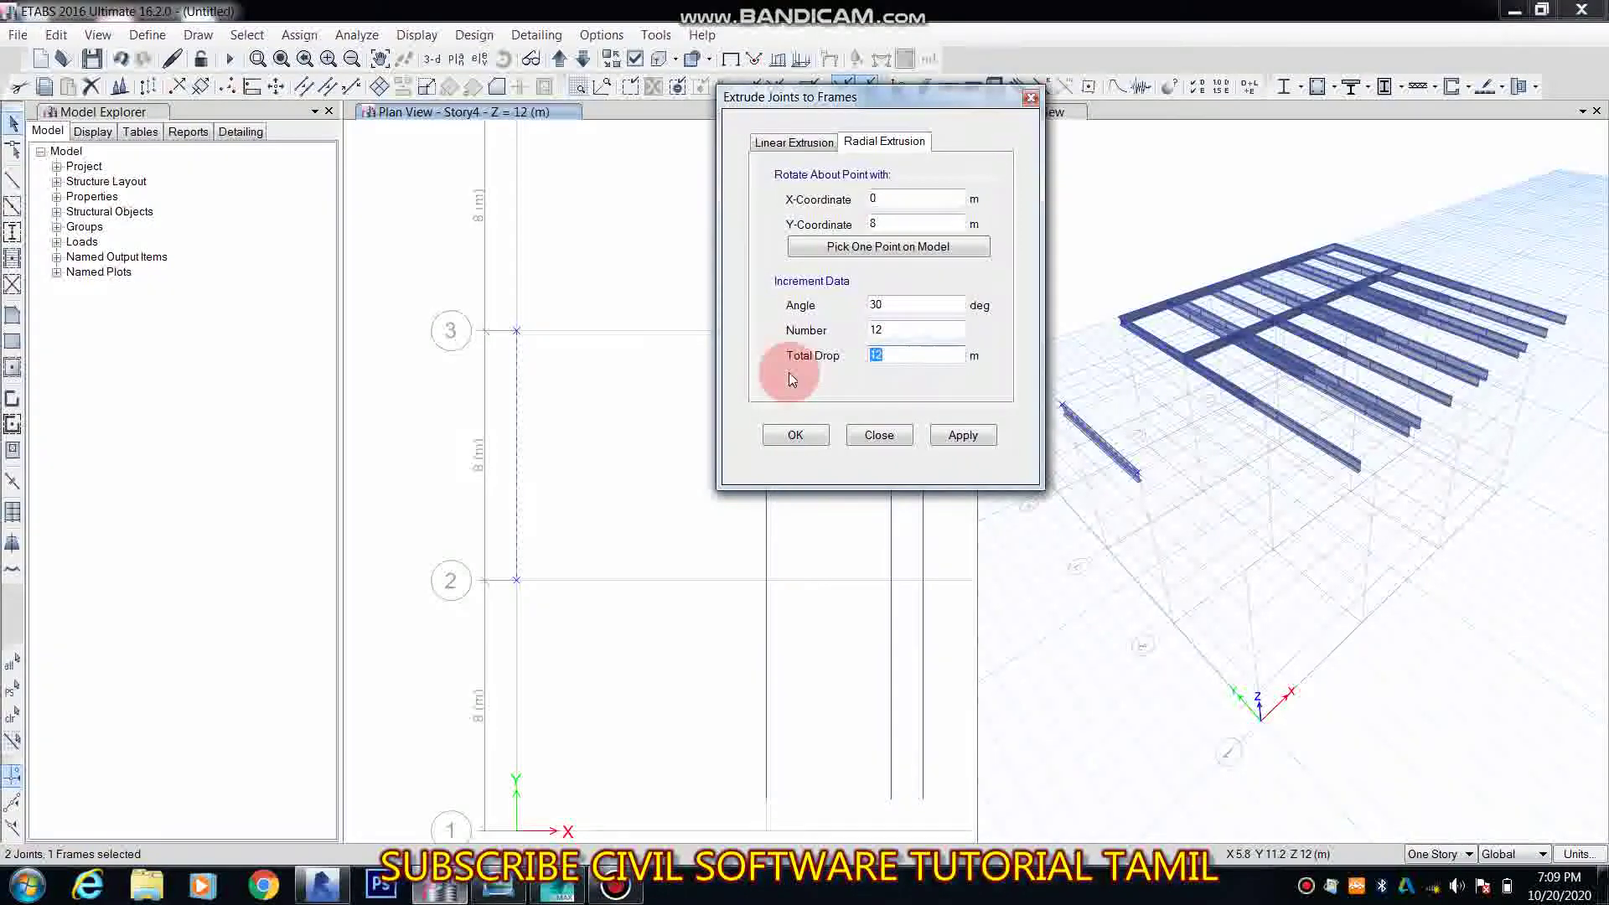
click(615, 886)
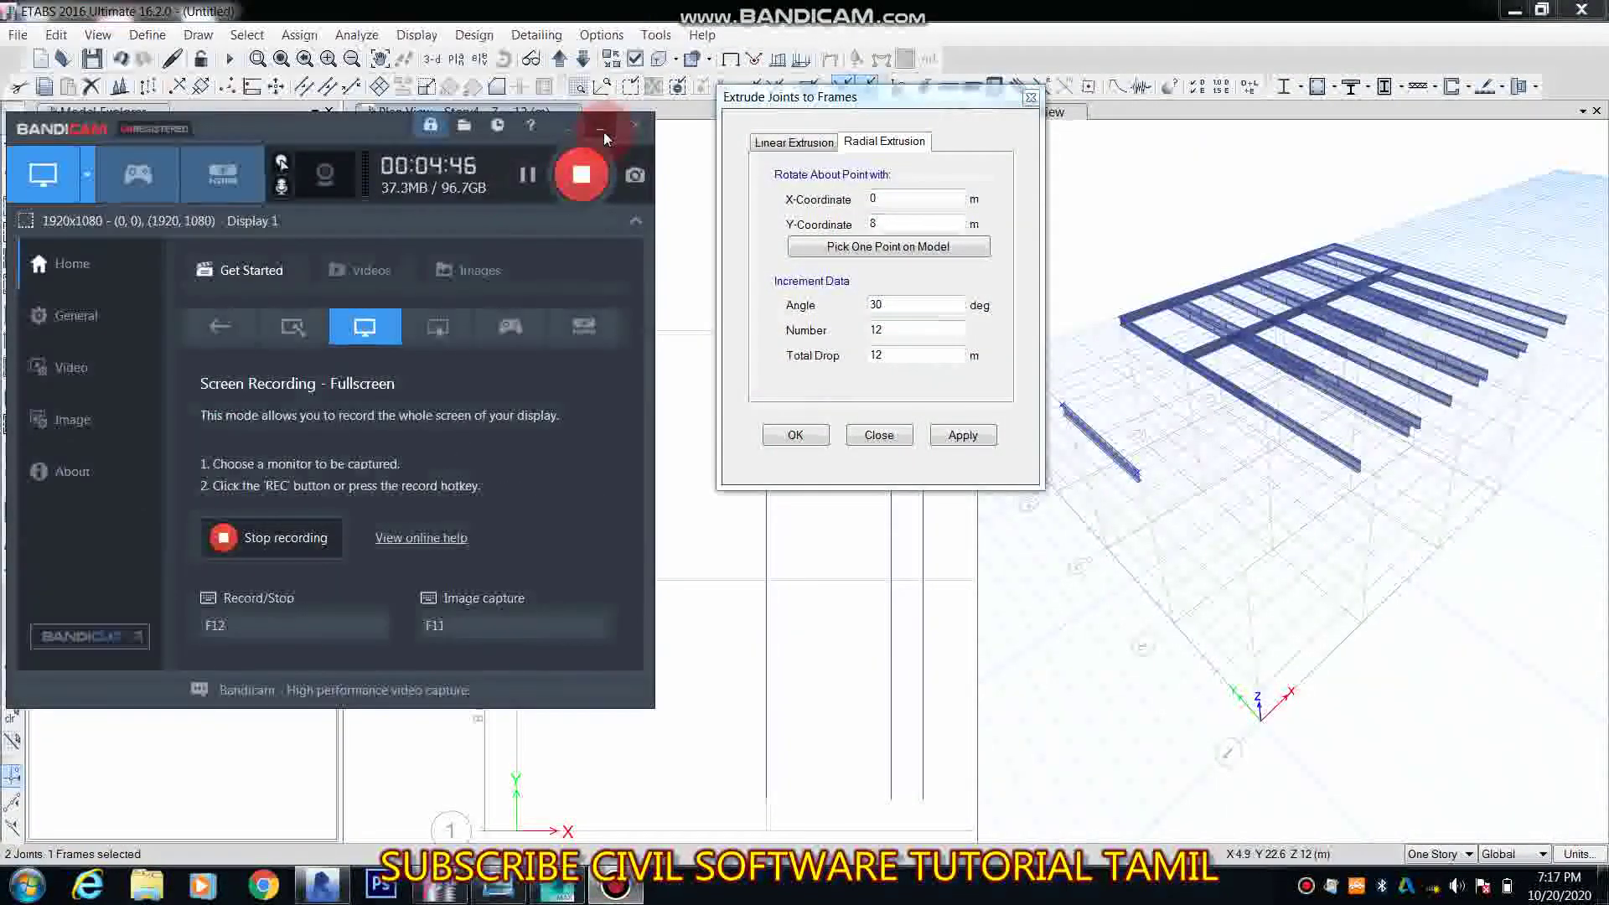
click(601, 130)
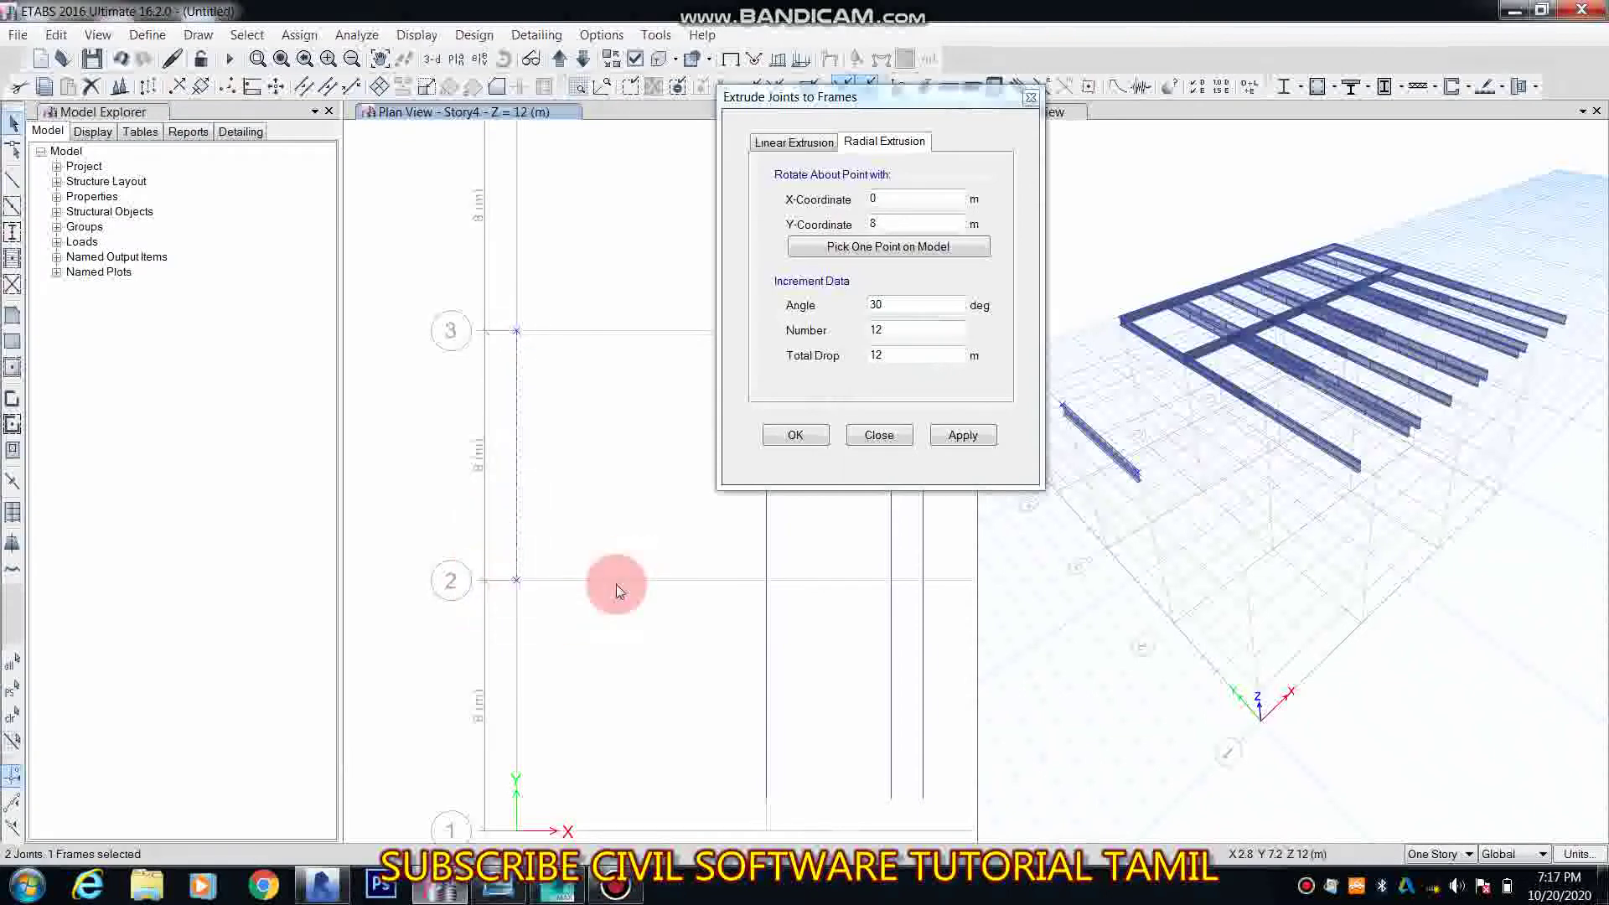
Step: Pick grid point A-2 as the rotation centre again and apply the radial extrusion with a 12 m total drop
click(884, 246)
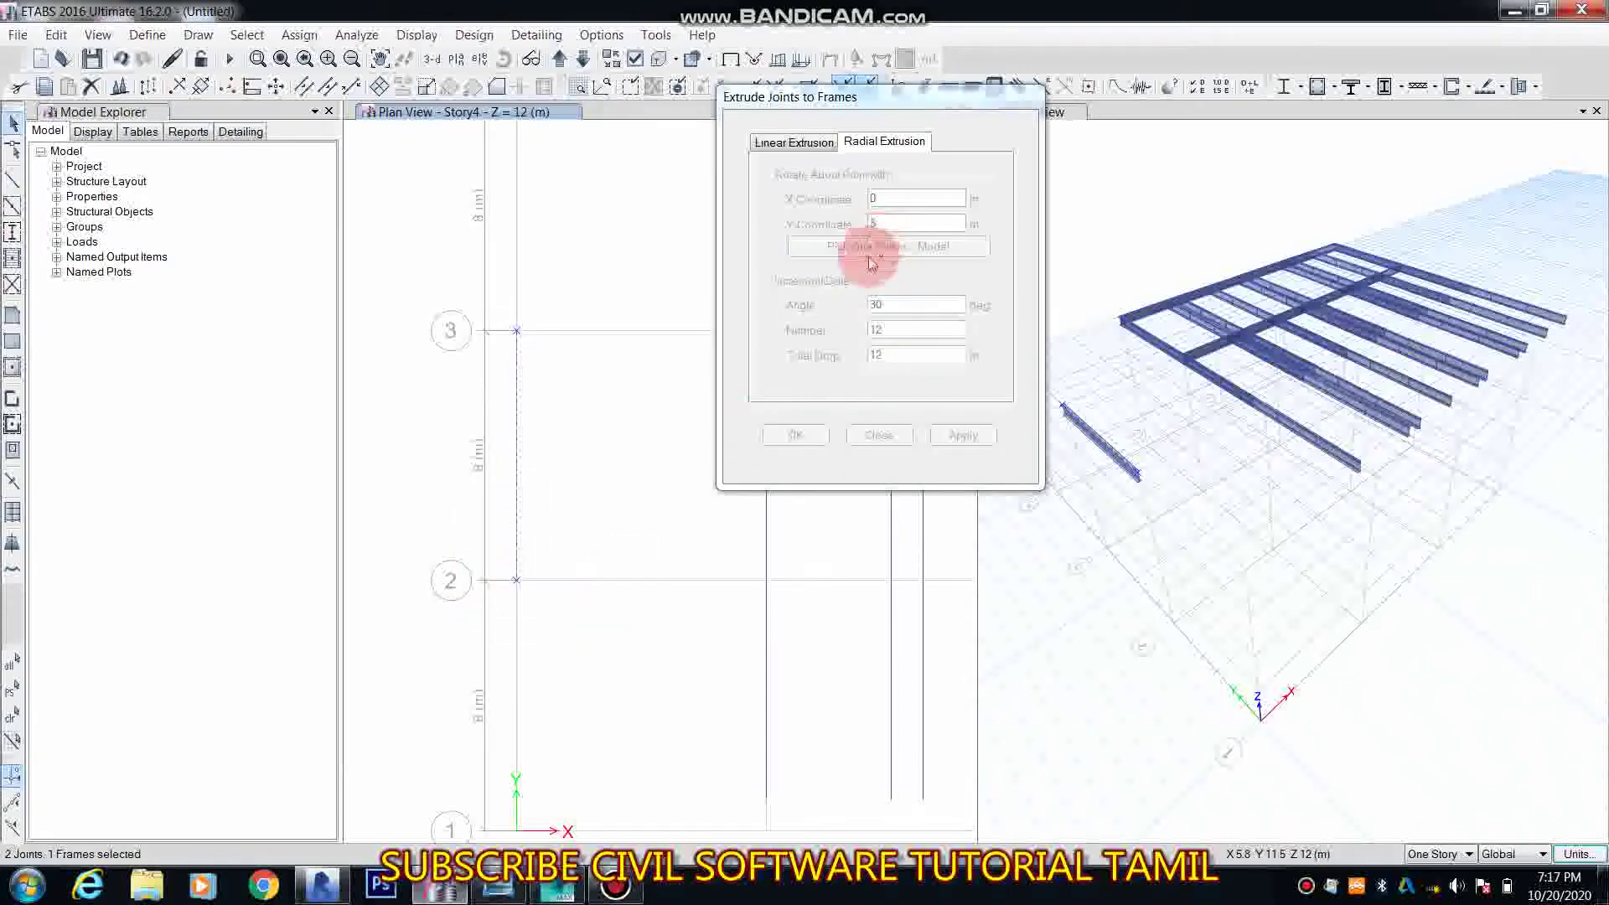
click(517, 580)
click(930, 355)
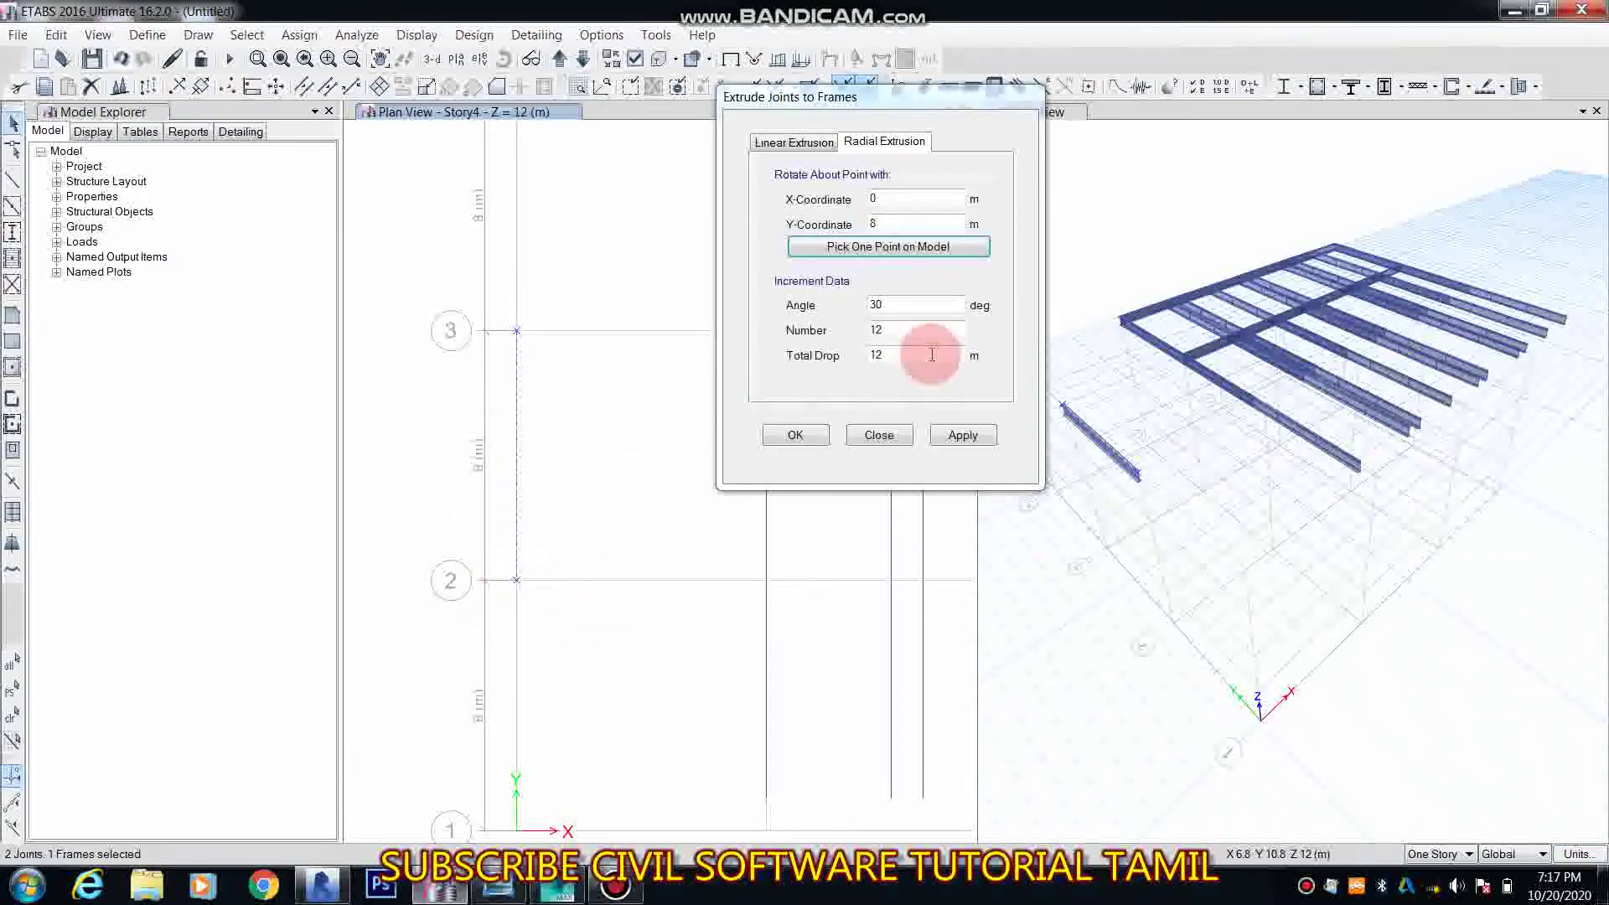
click(888, 302)
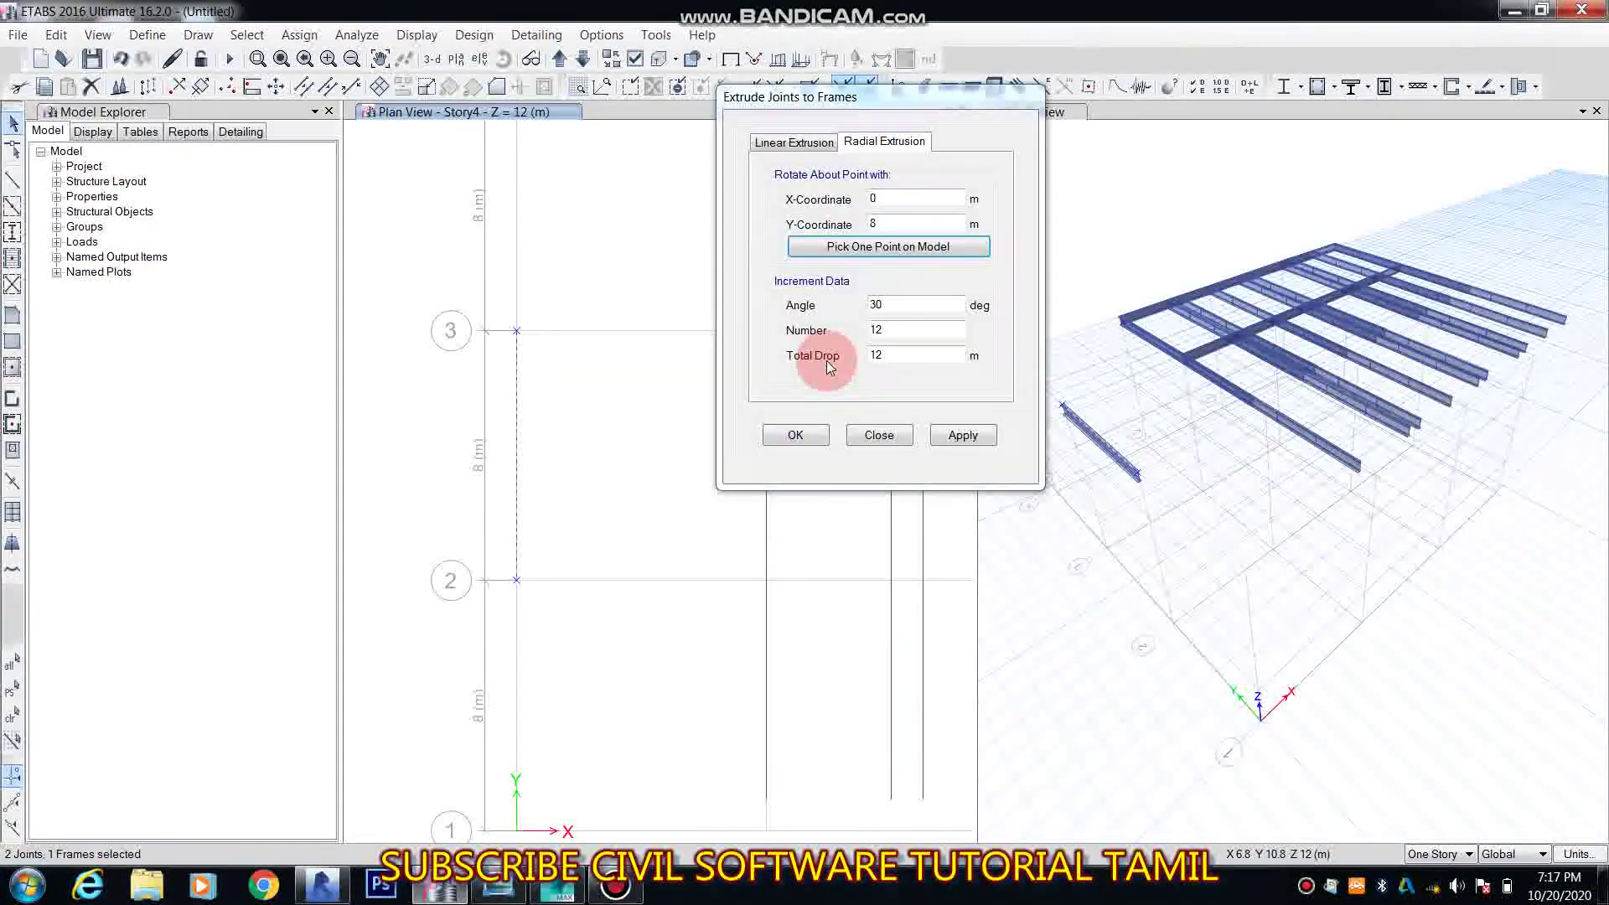
middle_drag(1293, 506, 1356, 554)
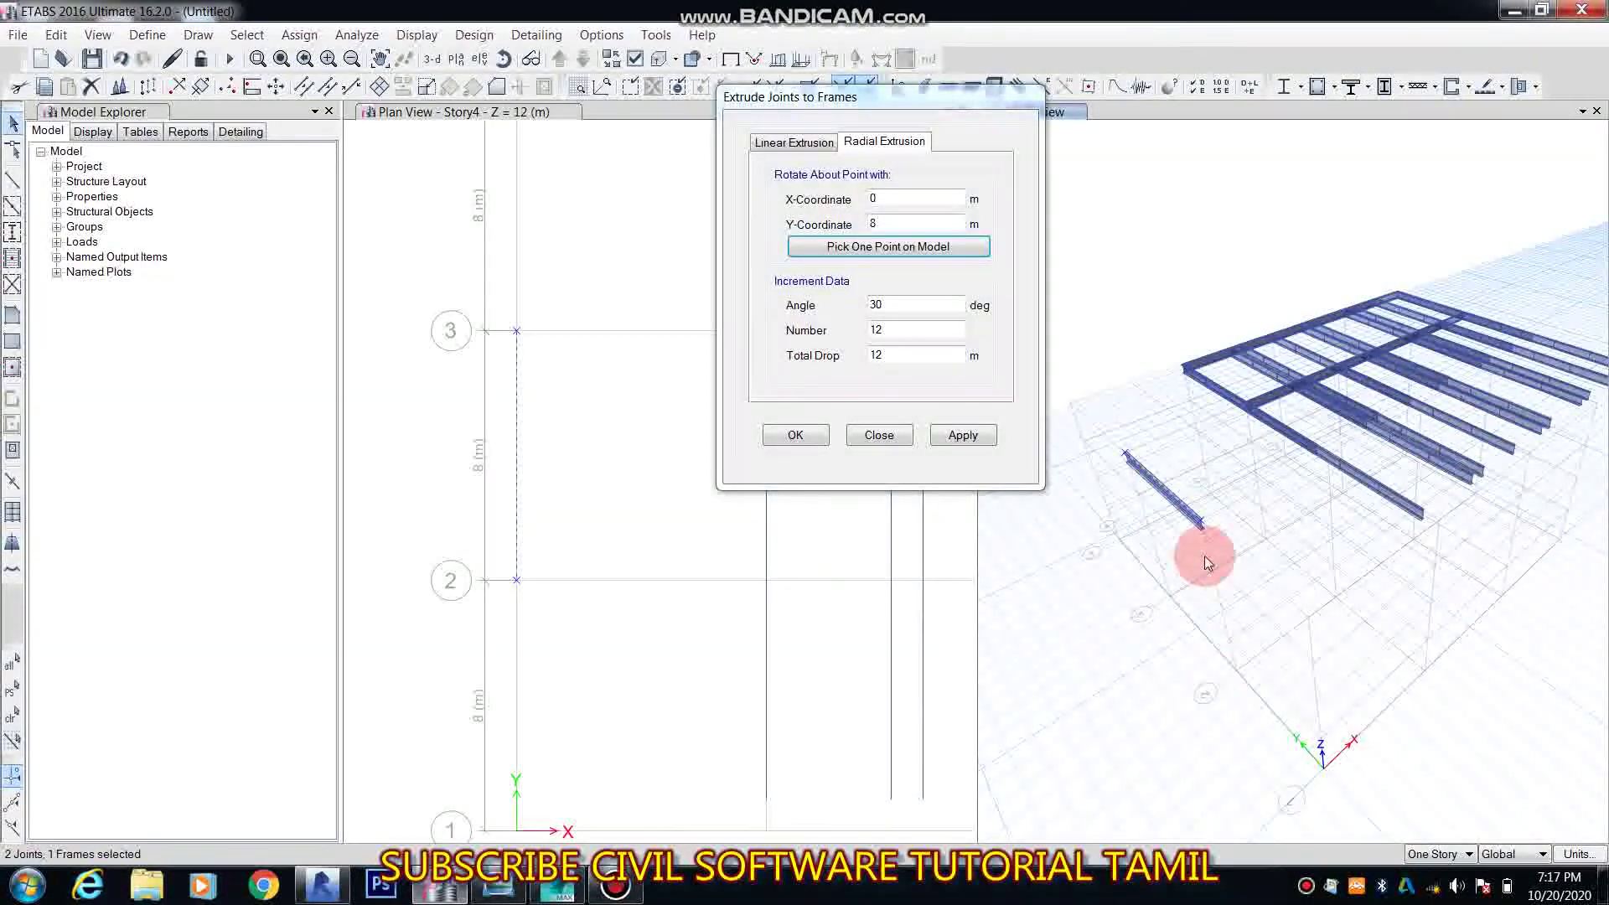
click(962, 437)
click(813, 437)
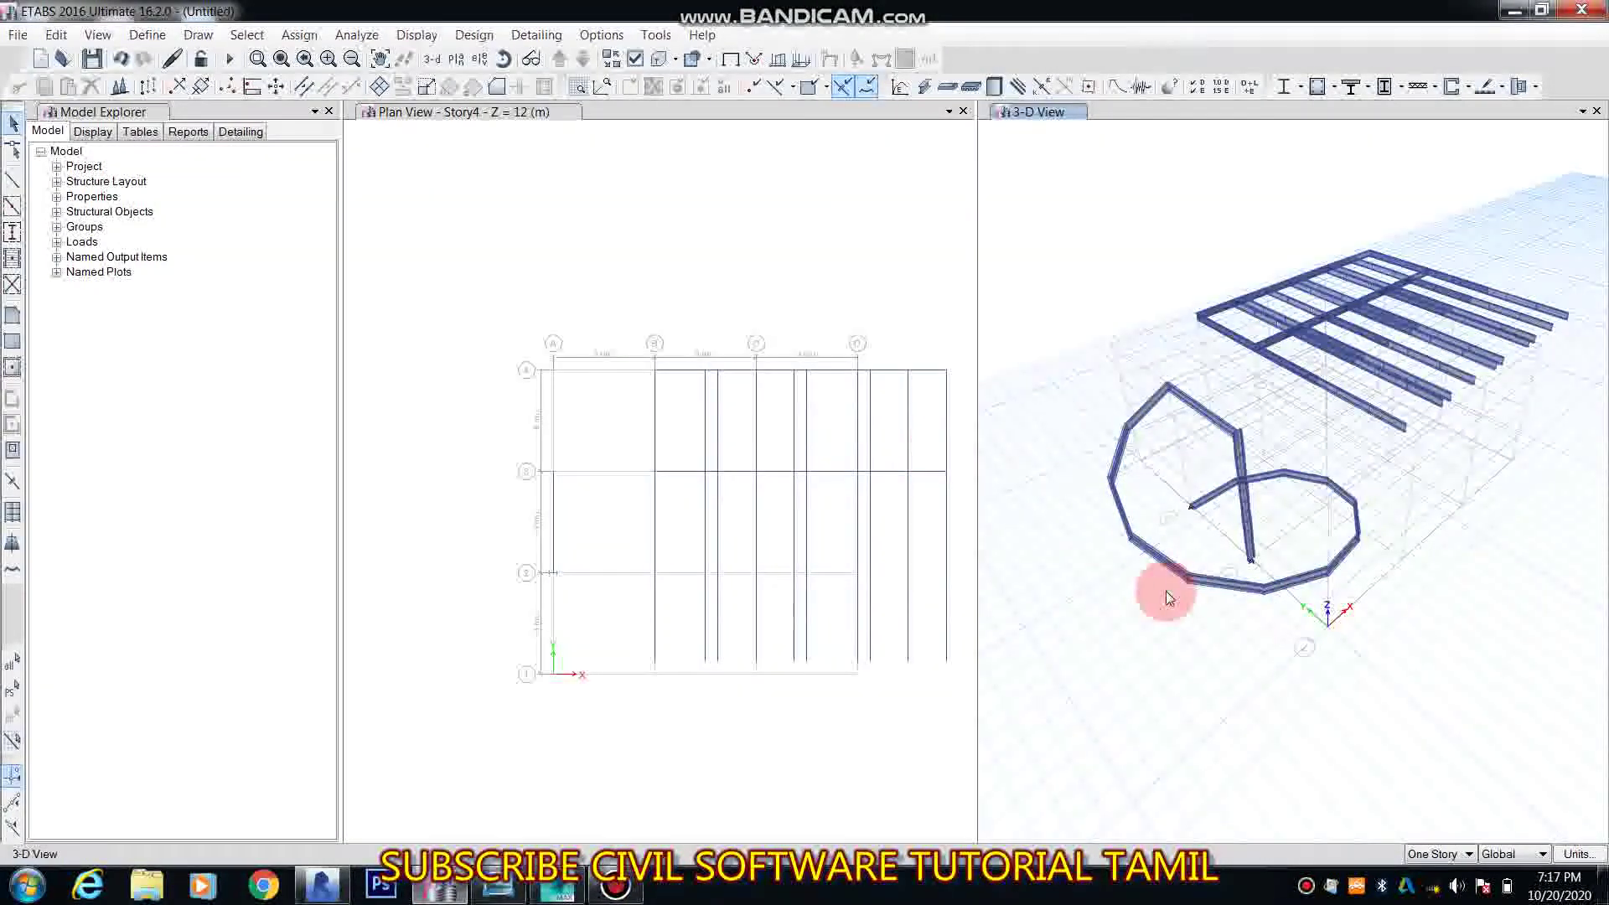
scroll(1198, 587, up, 5)
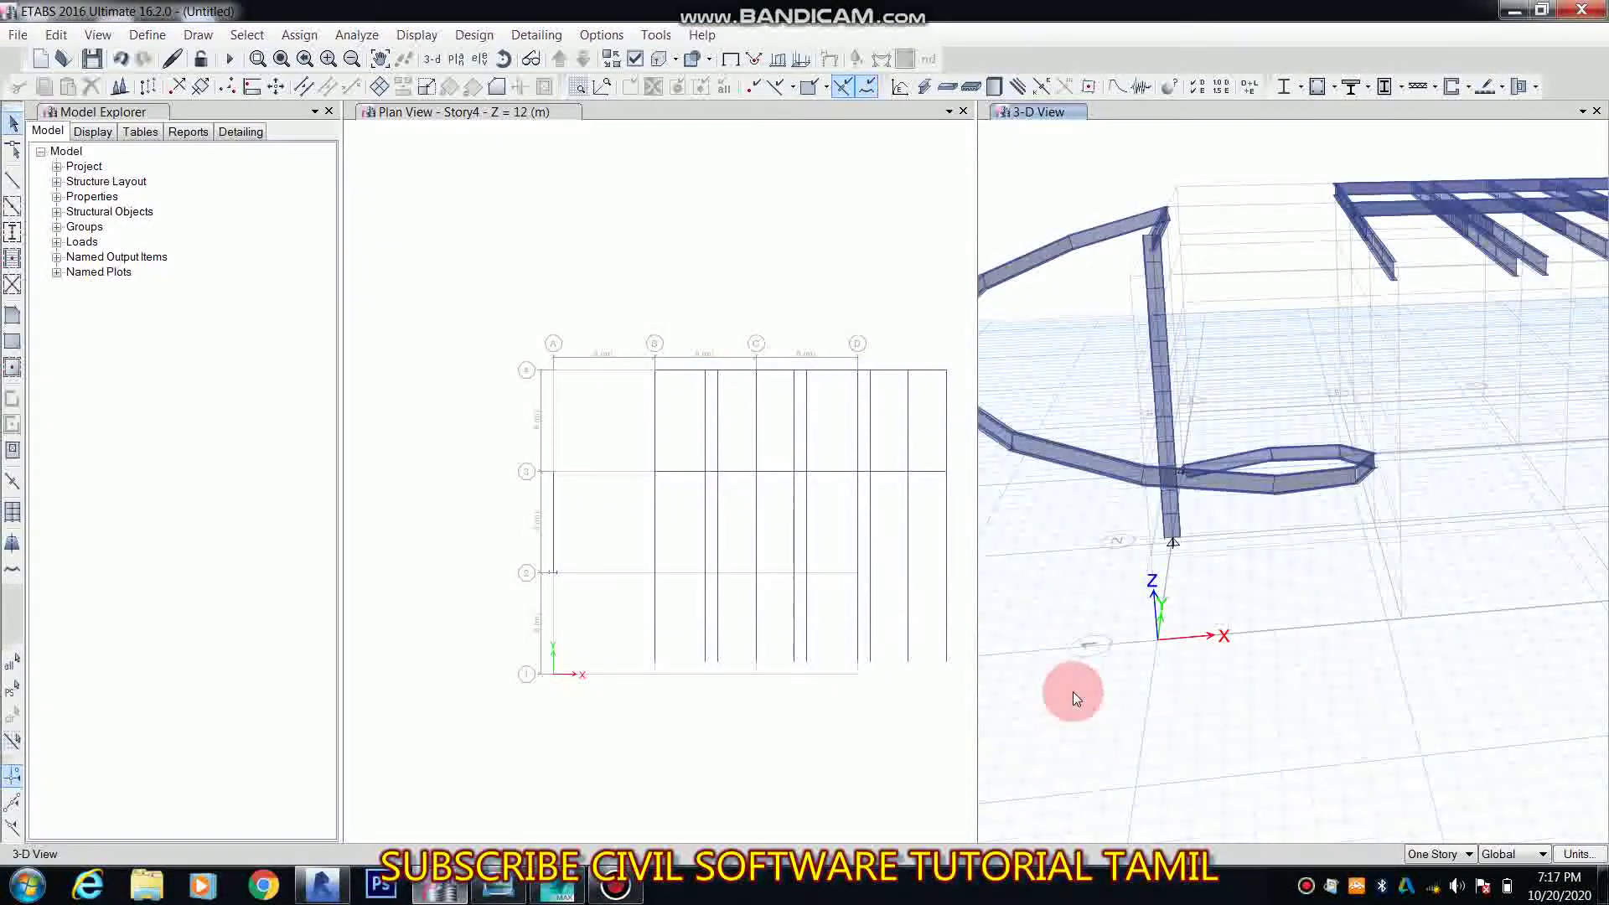
mouse_move(1080, 699)
middle_down()
mouse_move(1111, 695)
mouse_move(1171, 757)
middle_up()
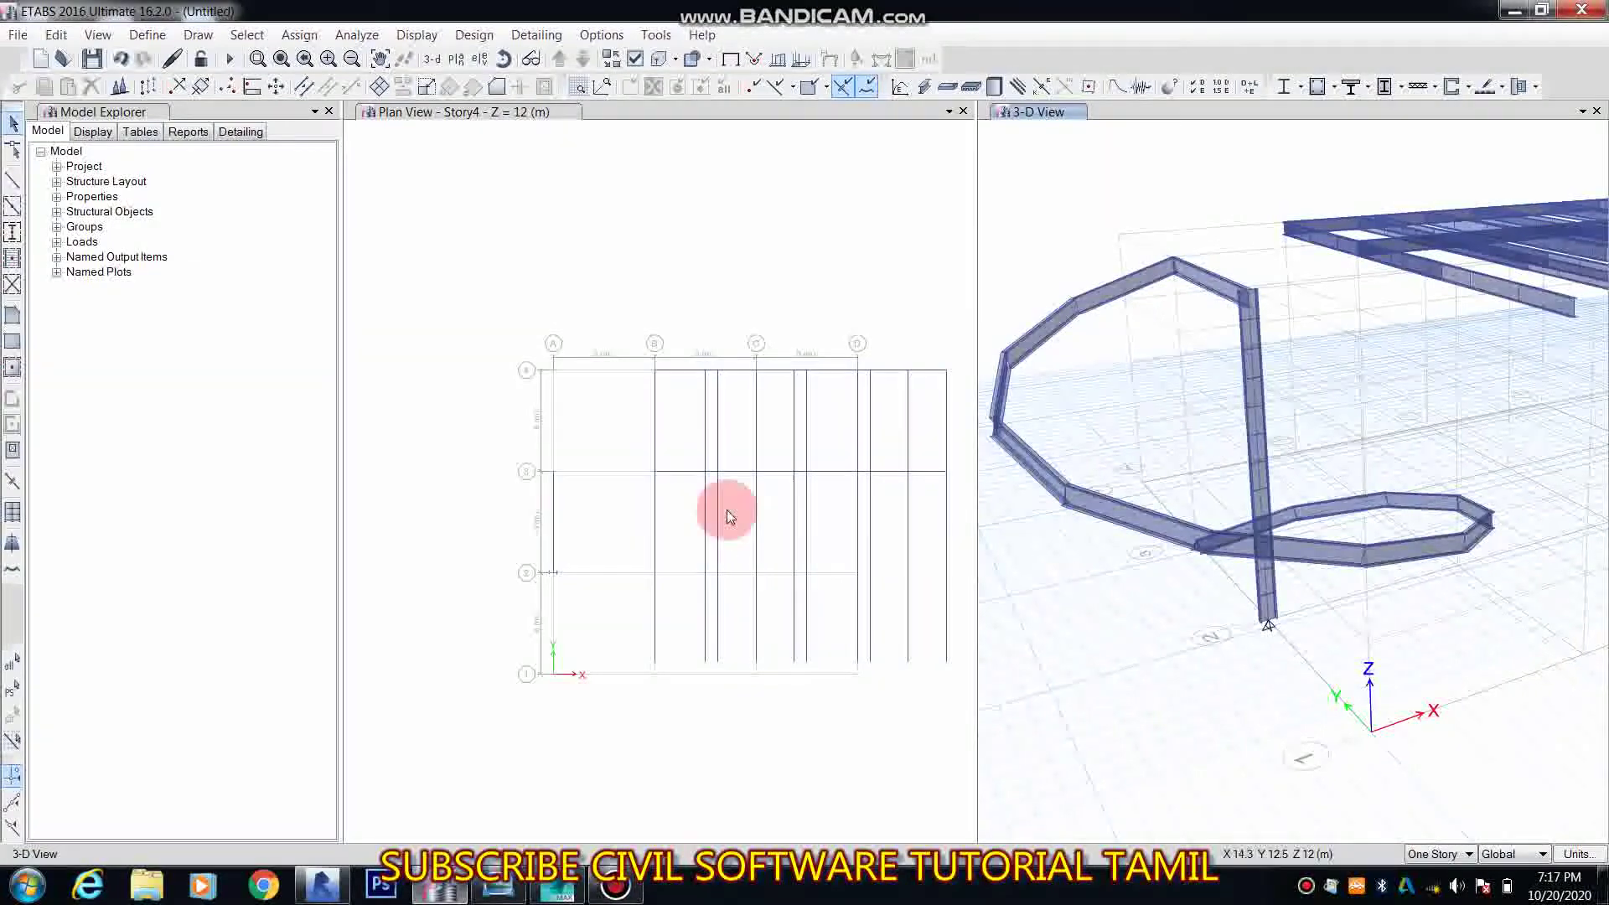
Step: Select the grid A beam with its joint at grid 3 and start extruding joints to frames
middle_drag(709, 579, 649, 524)
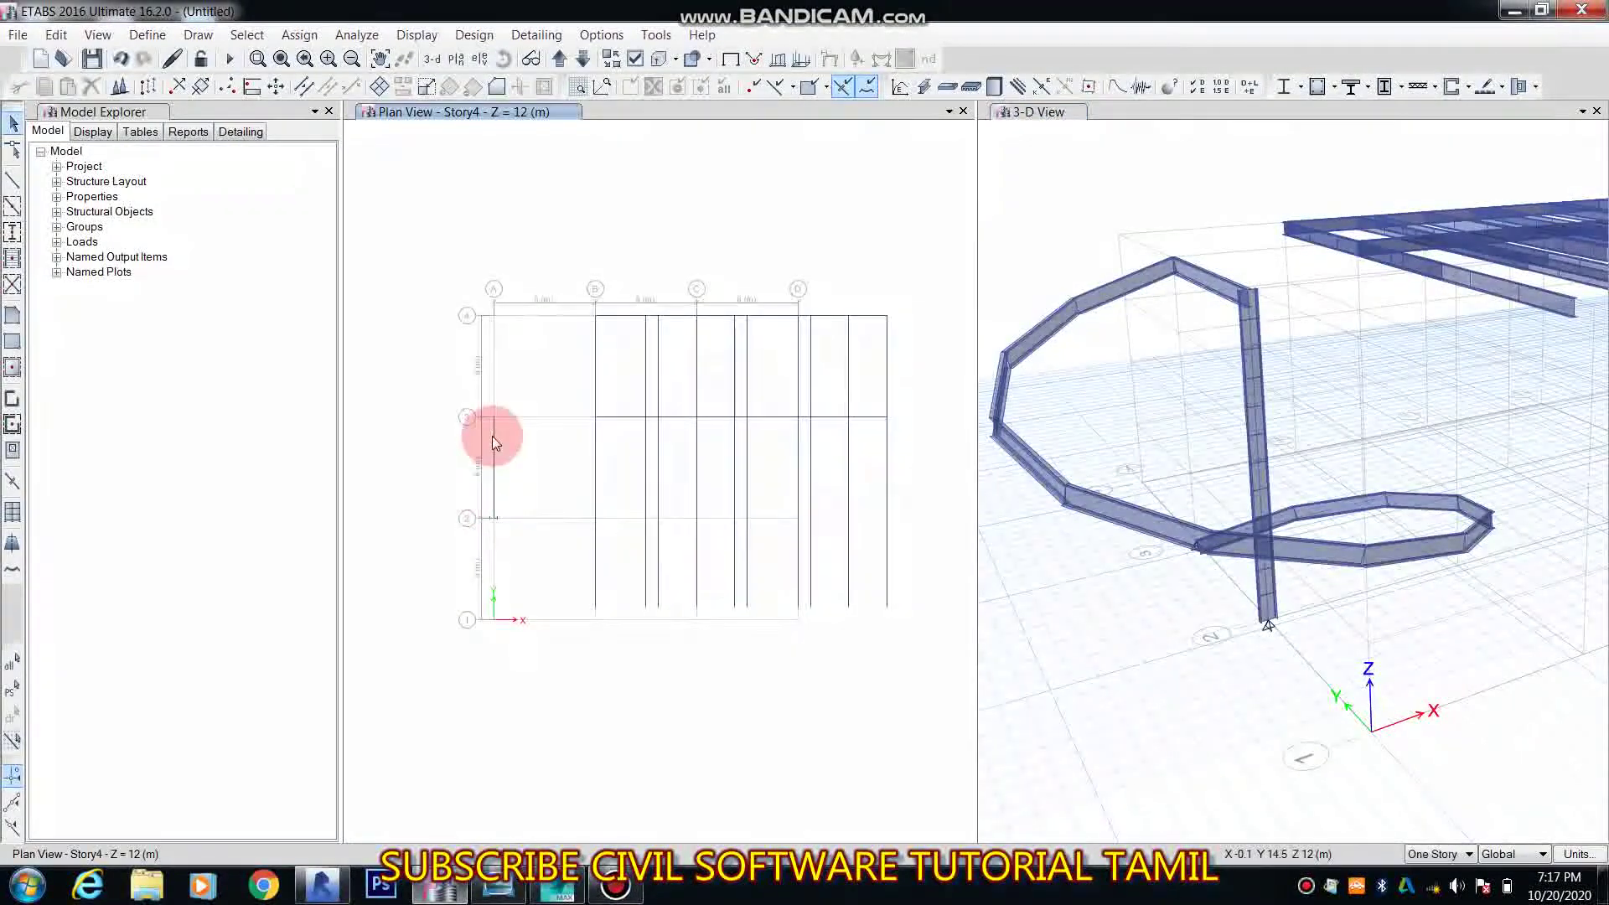
scroll(491, 436, up, 3)
drag(531, 429, 478, 349)
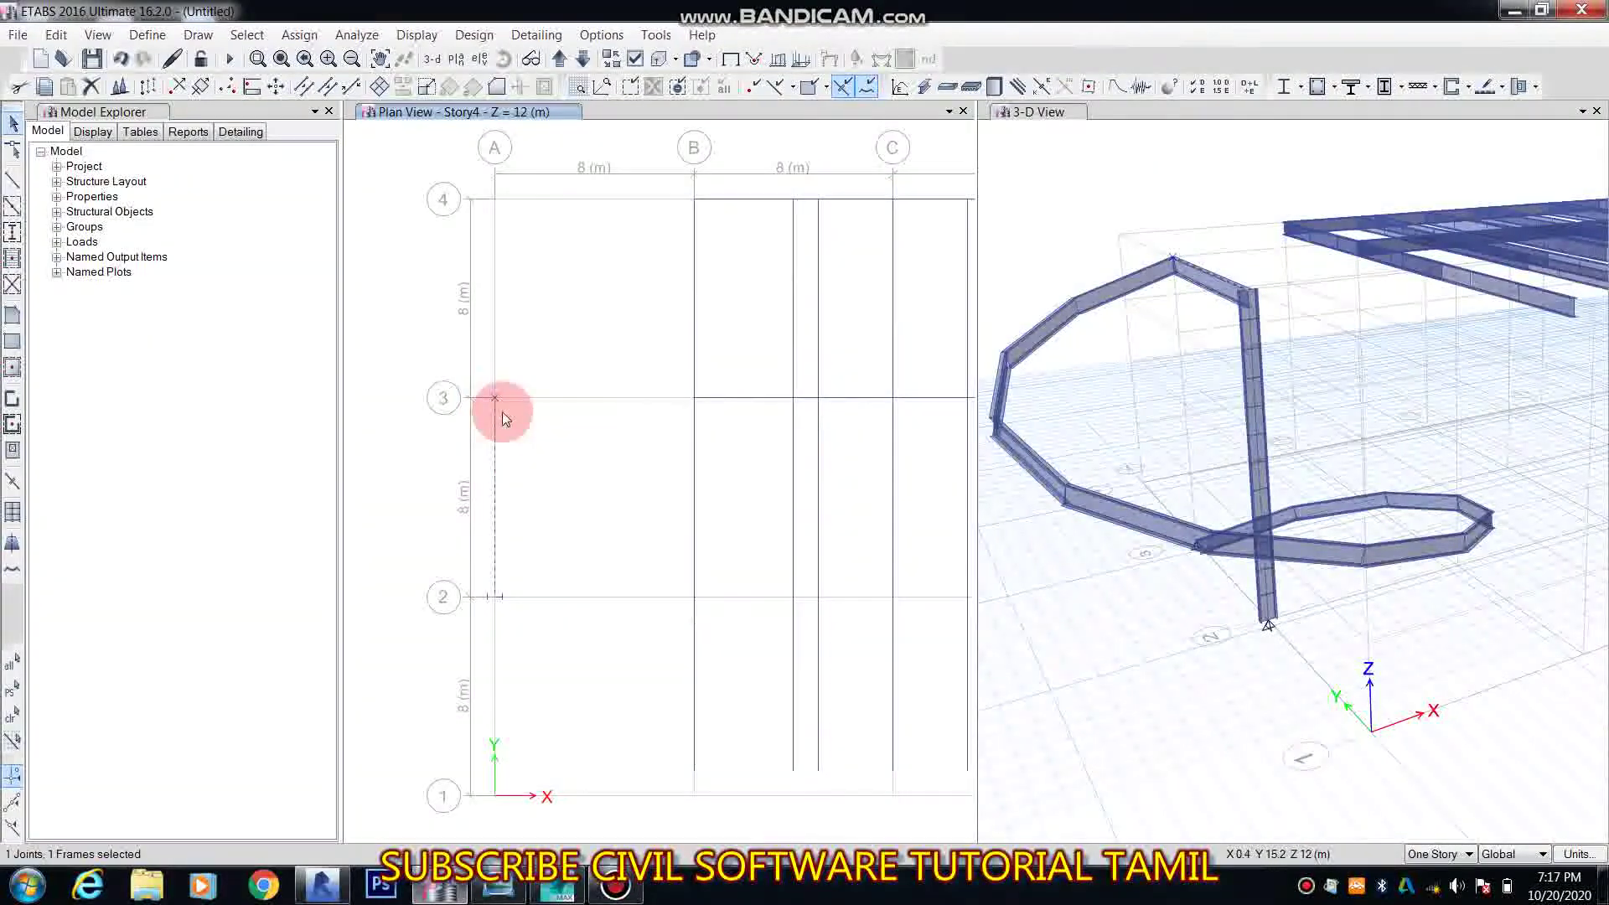
click(57, 36)
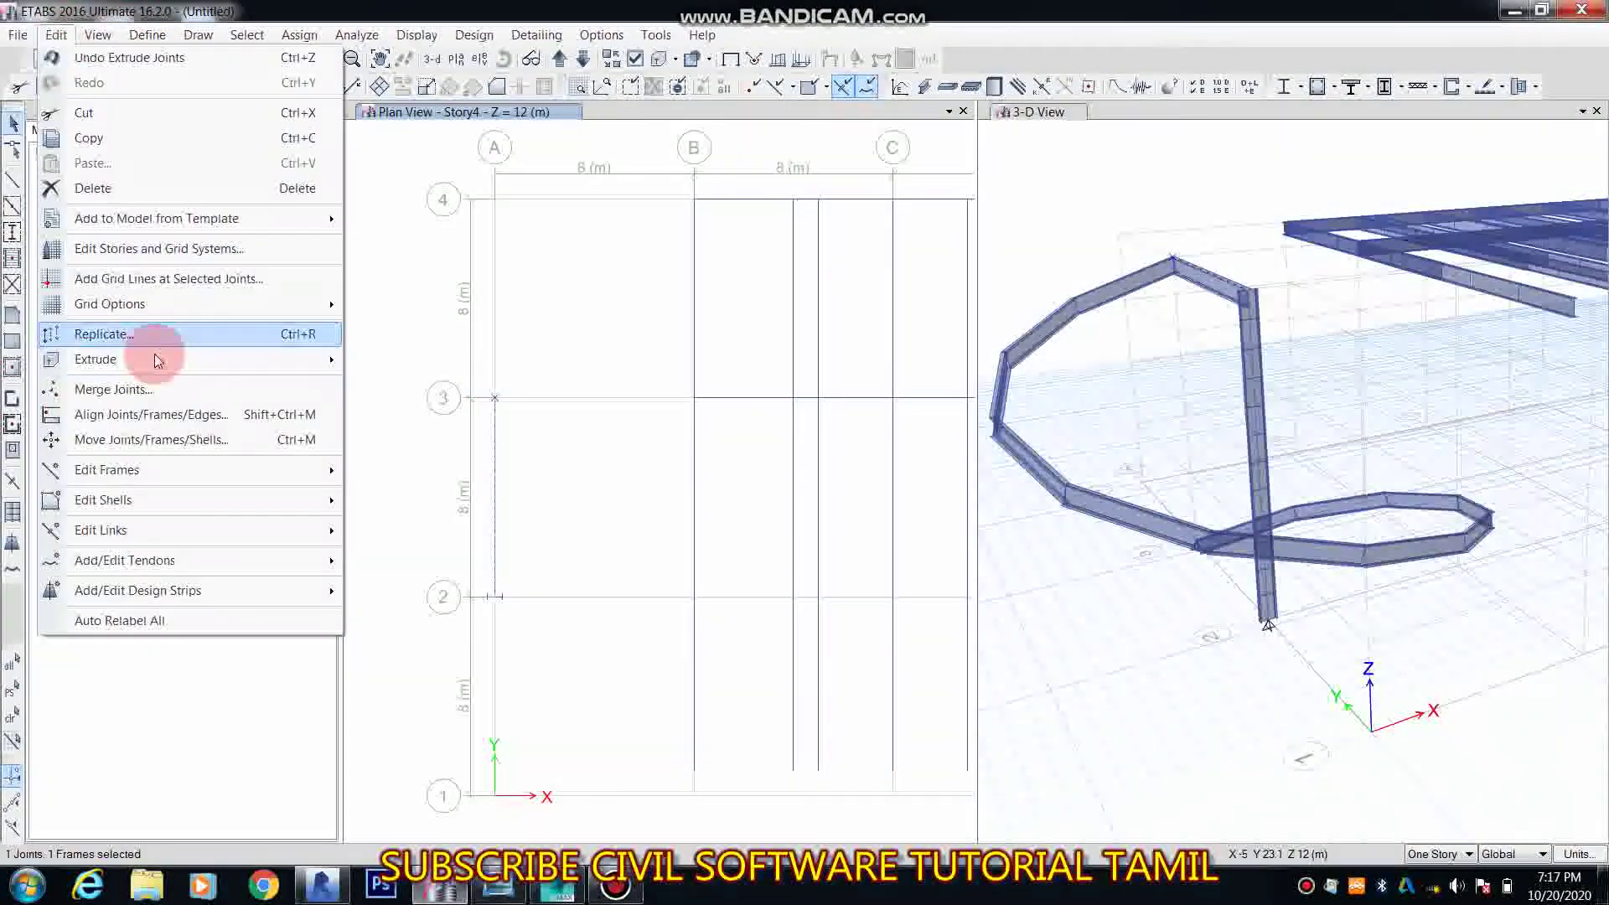
mouse_move(209, 357)
click(428, 361)
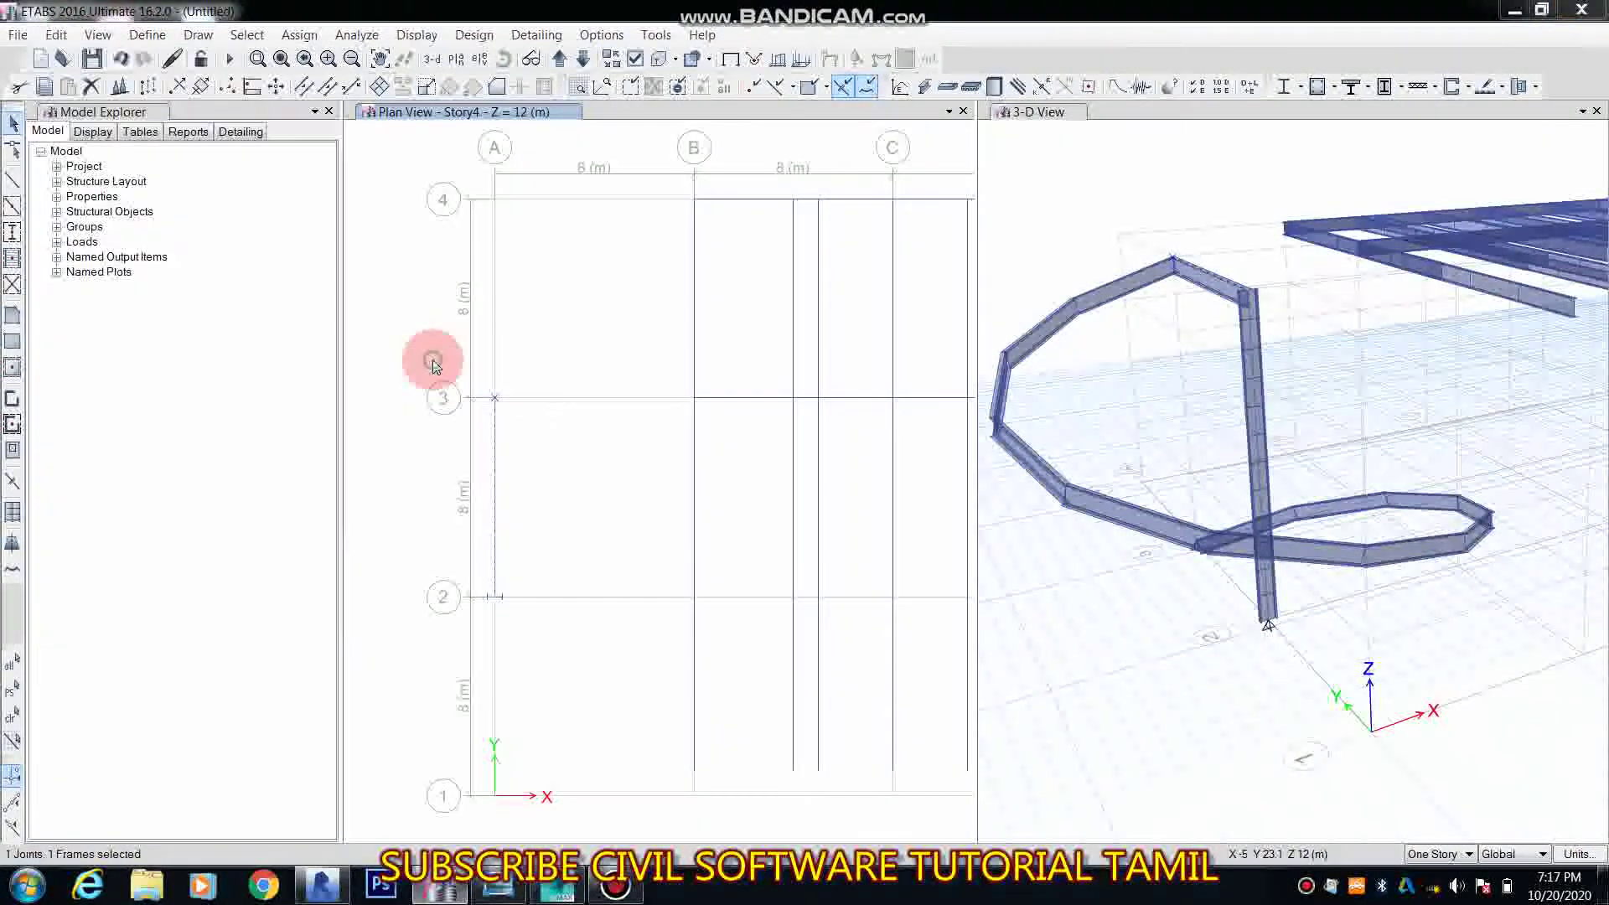
Step: Extrude the selected joint radially about grid point A-3 with angle 30 deg, number 12 and total drop 12 m
click(885, 142)
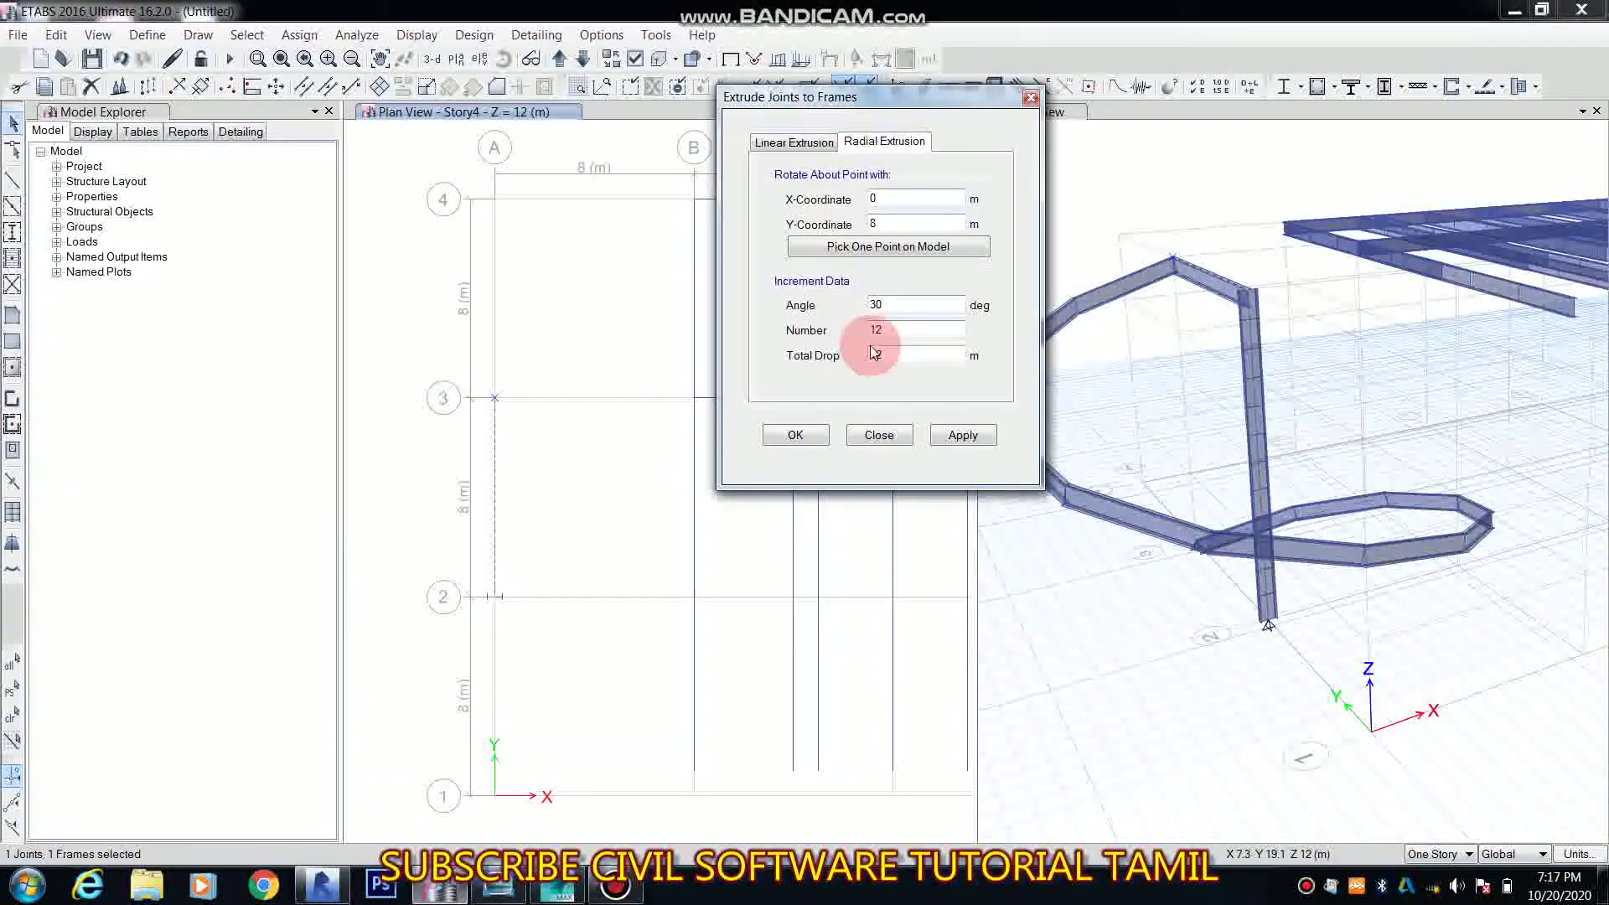
click(888, 246)
click(498, 404)
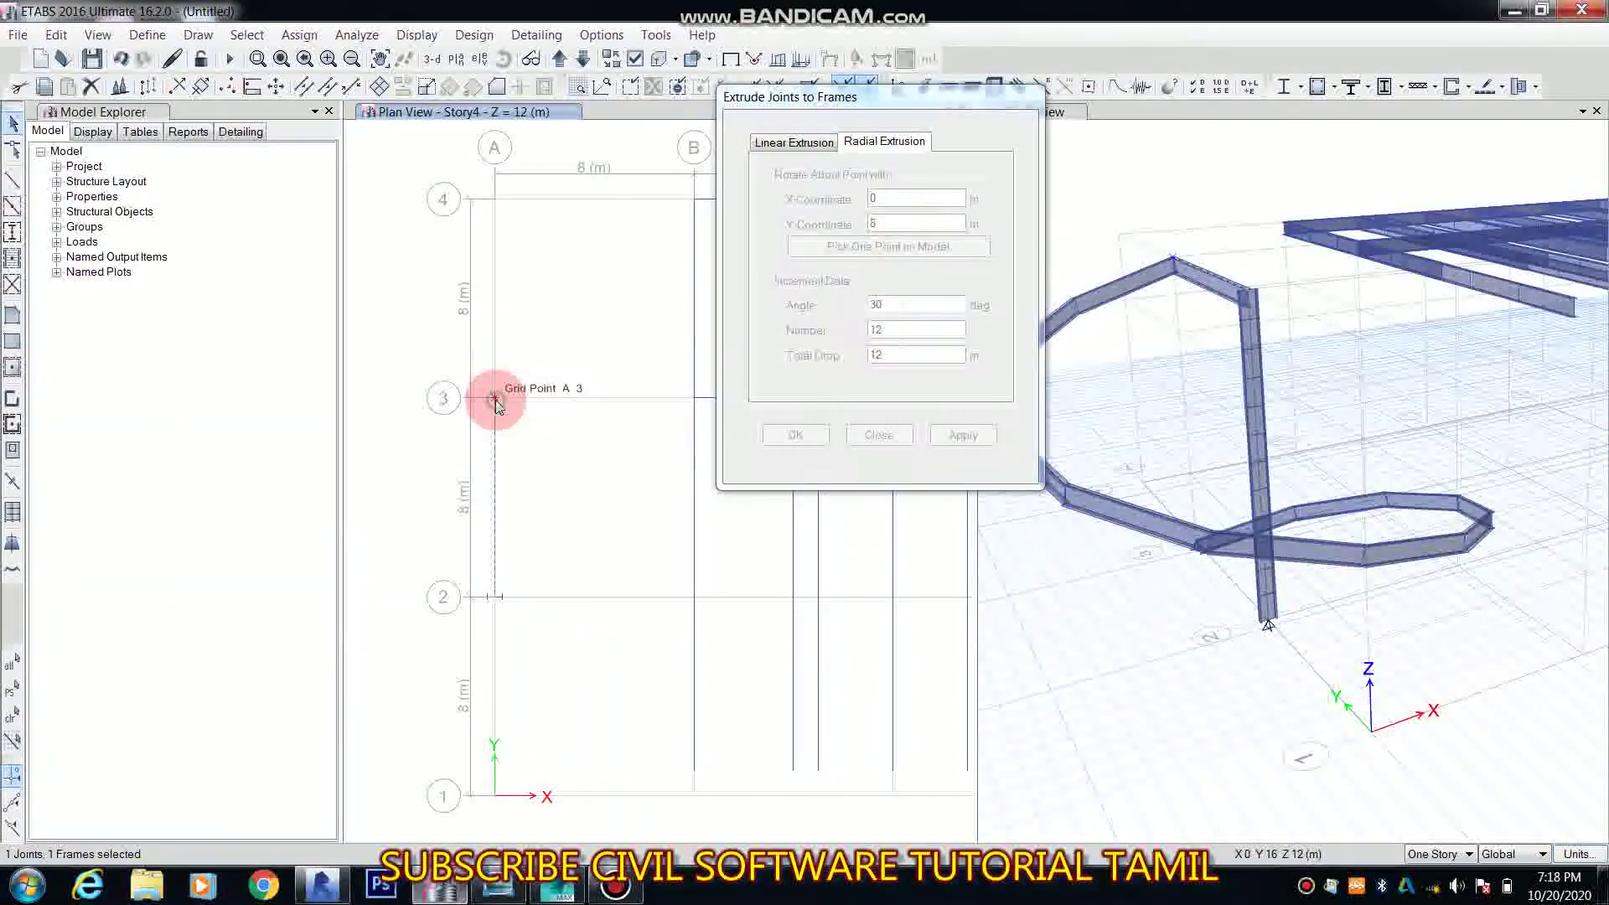
click(961, 438)
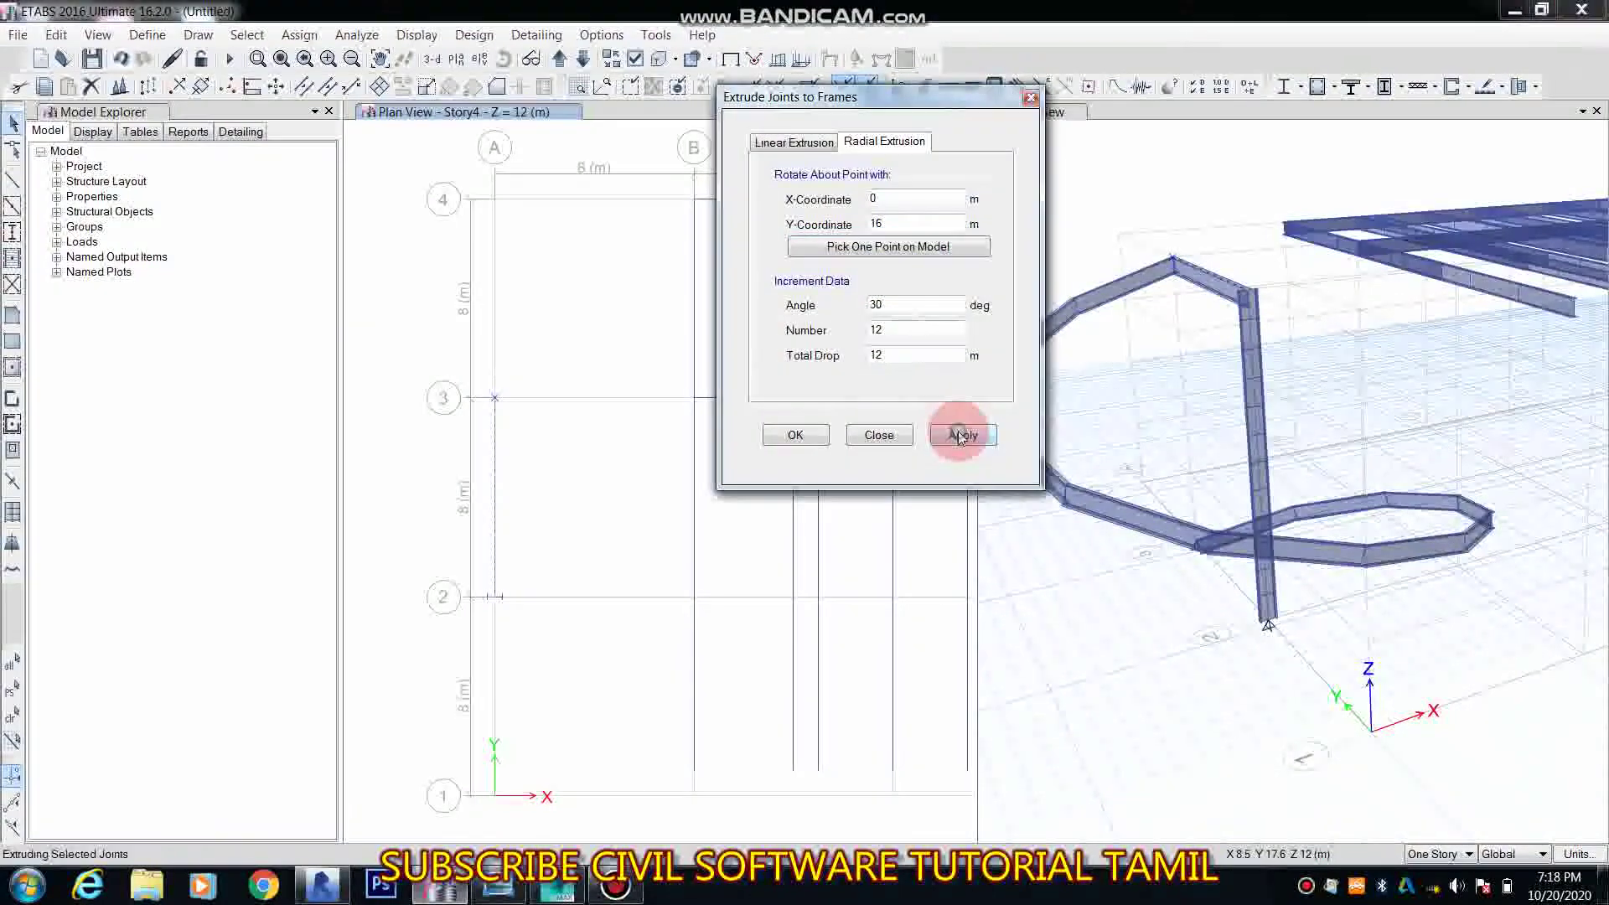
click(795, 435)
Step: Examine the radially extruded frames in the 3-D and plan views, and review the available extrude commands
click(1214, 534)
middle_drag(1208, 472, 1286, 590)
shift+middle_drag(1274, 671, 1352, 601)
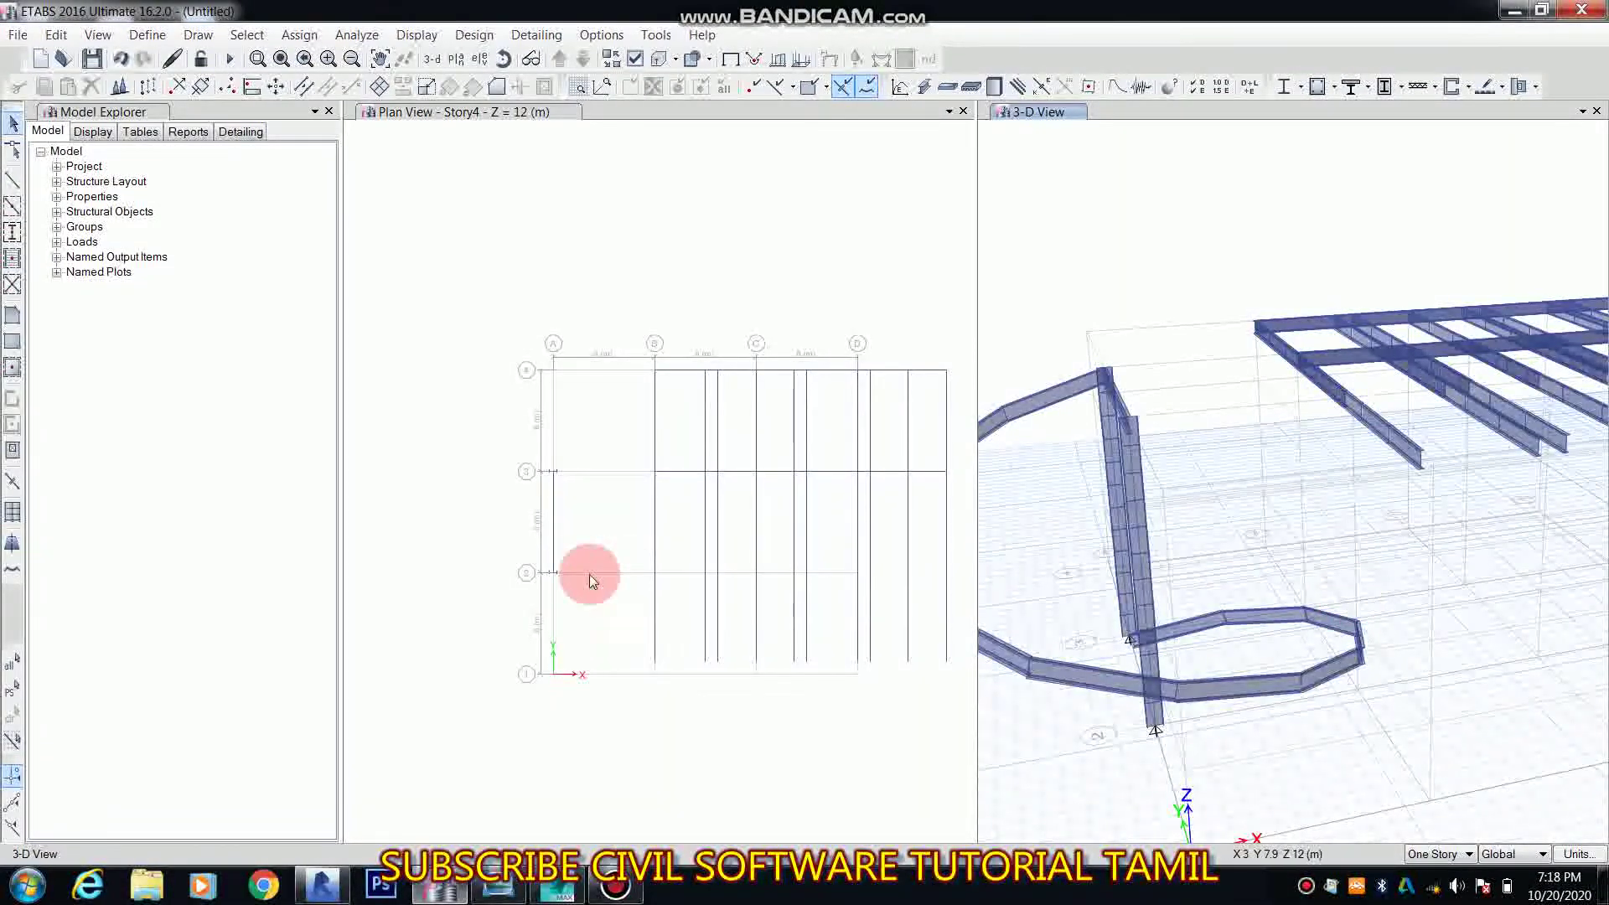
scroll(572, 567, up, 3)
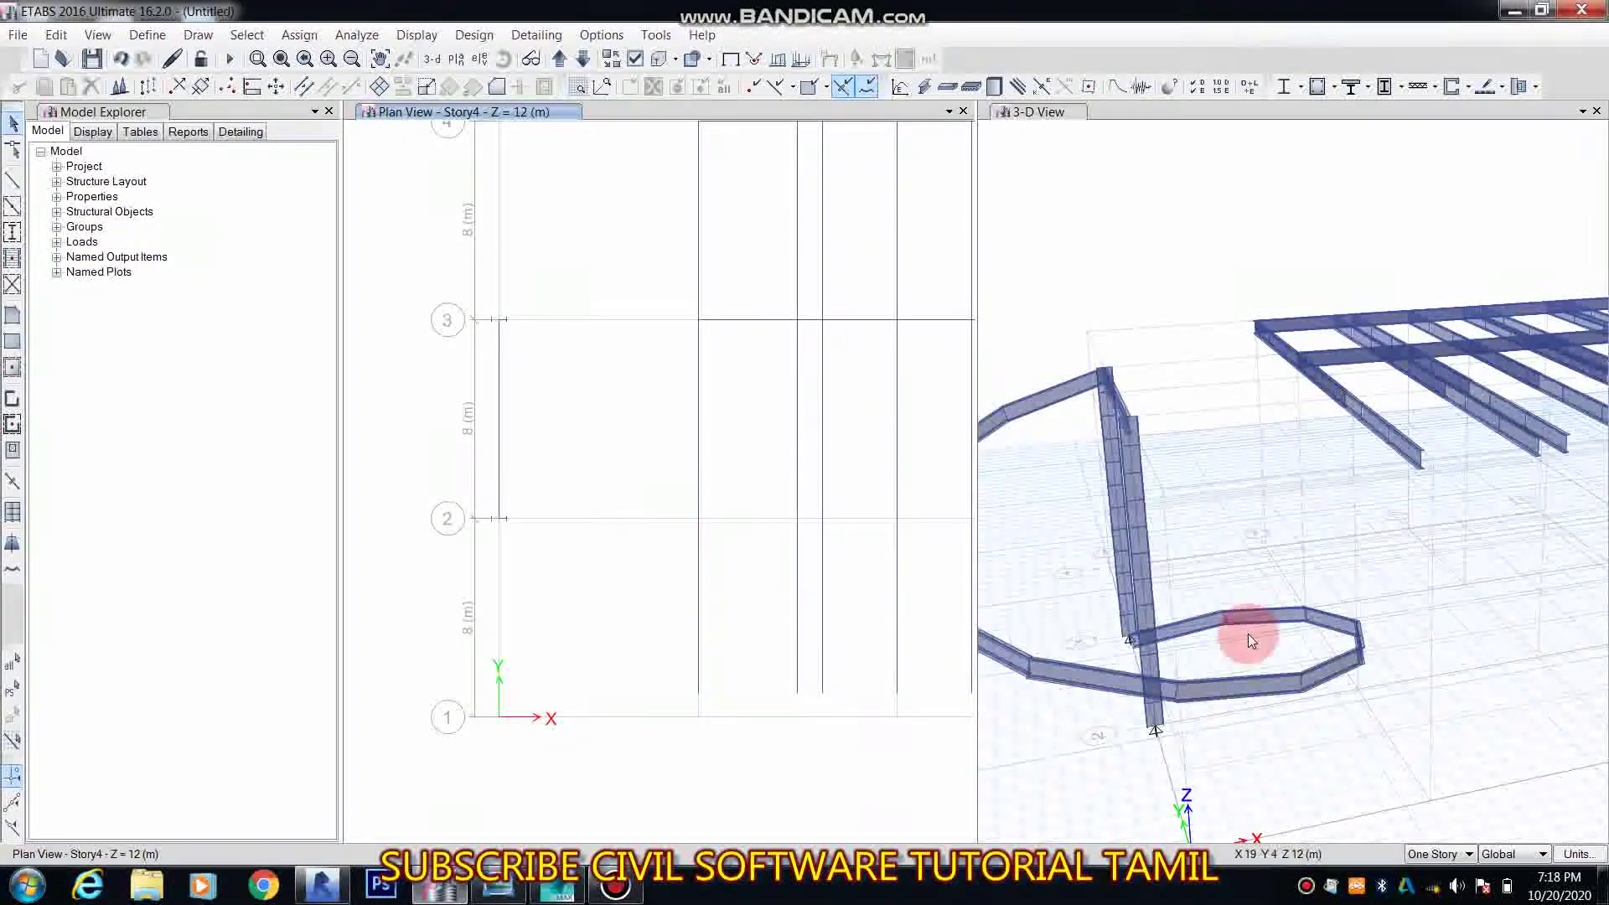
scroll(1124, 578, down, 5)
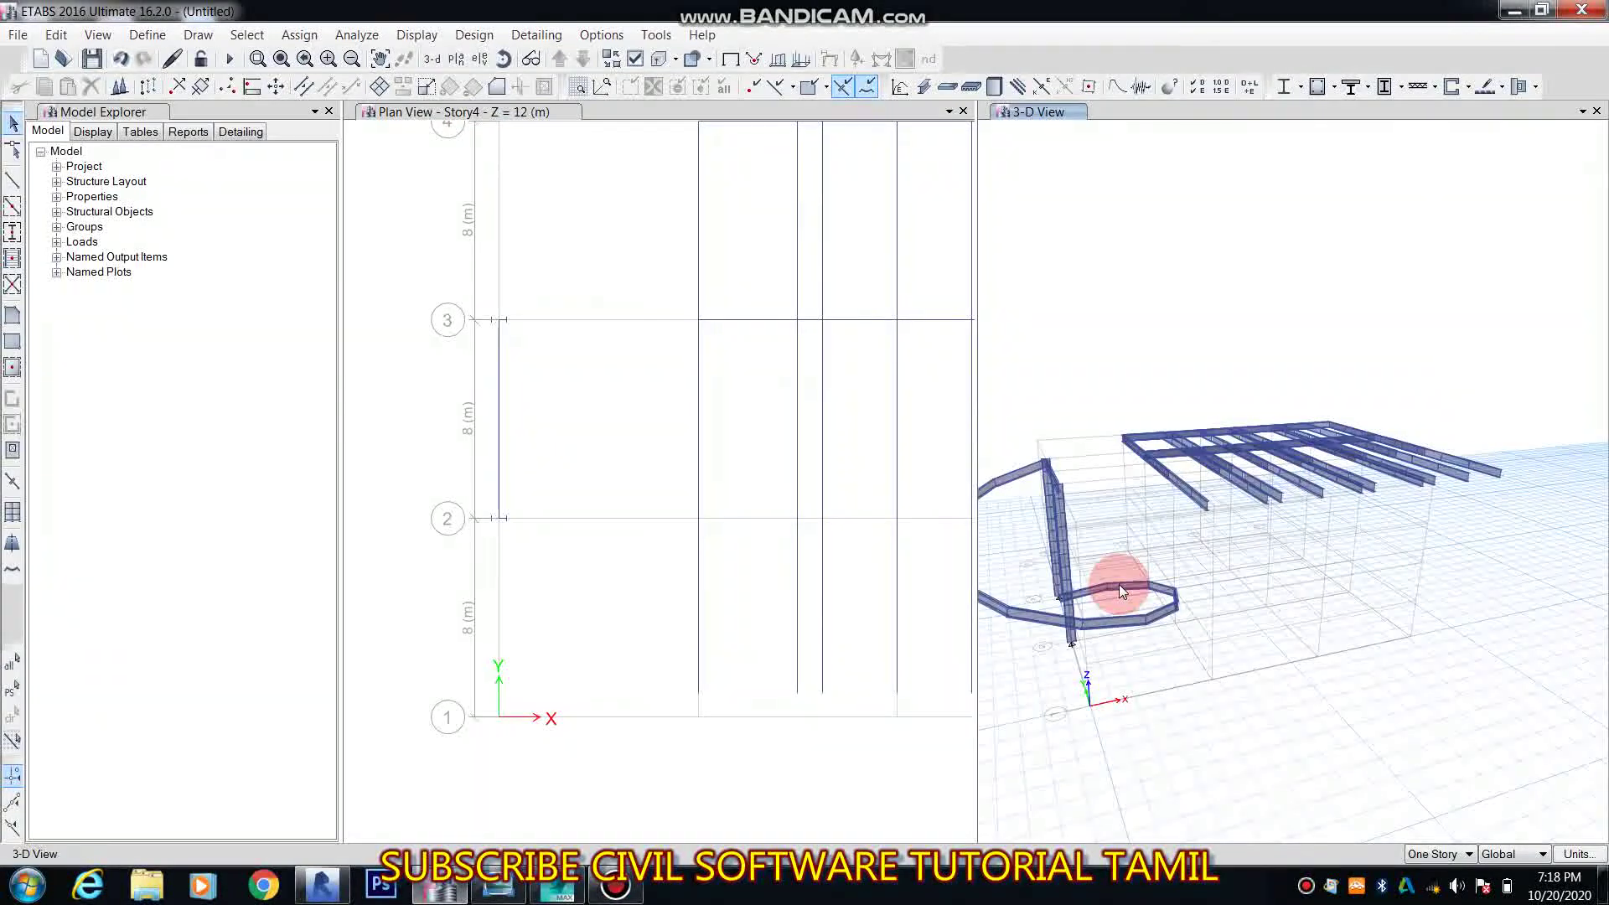
click(56, 34)
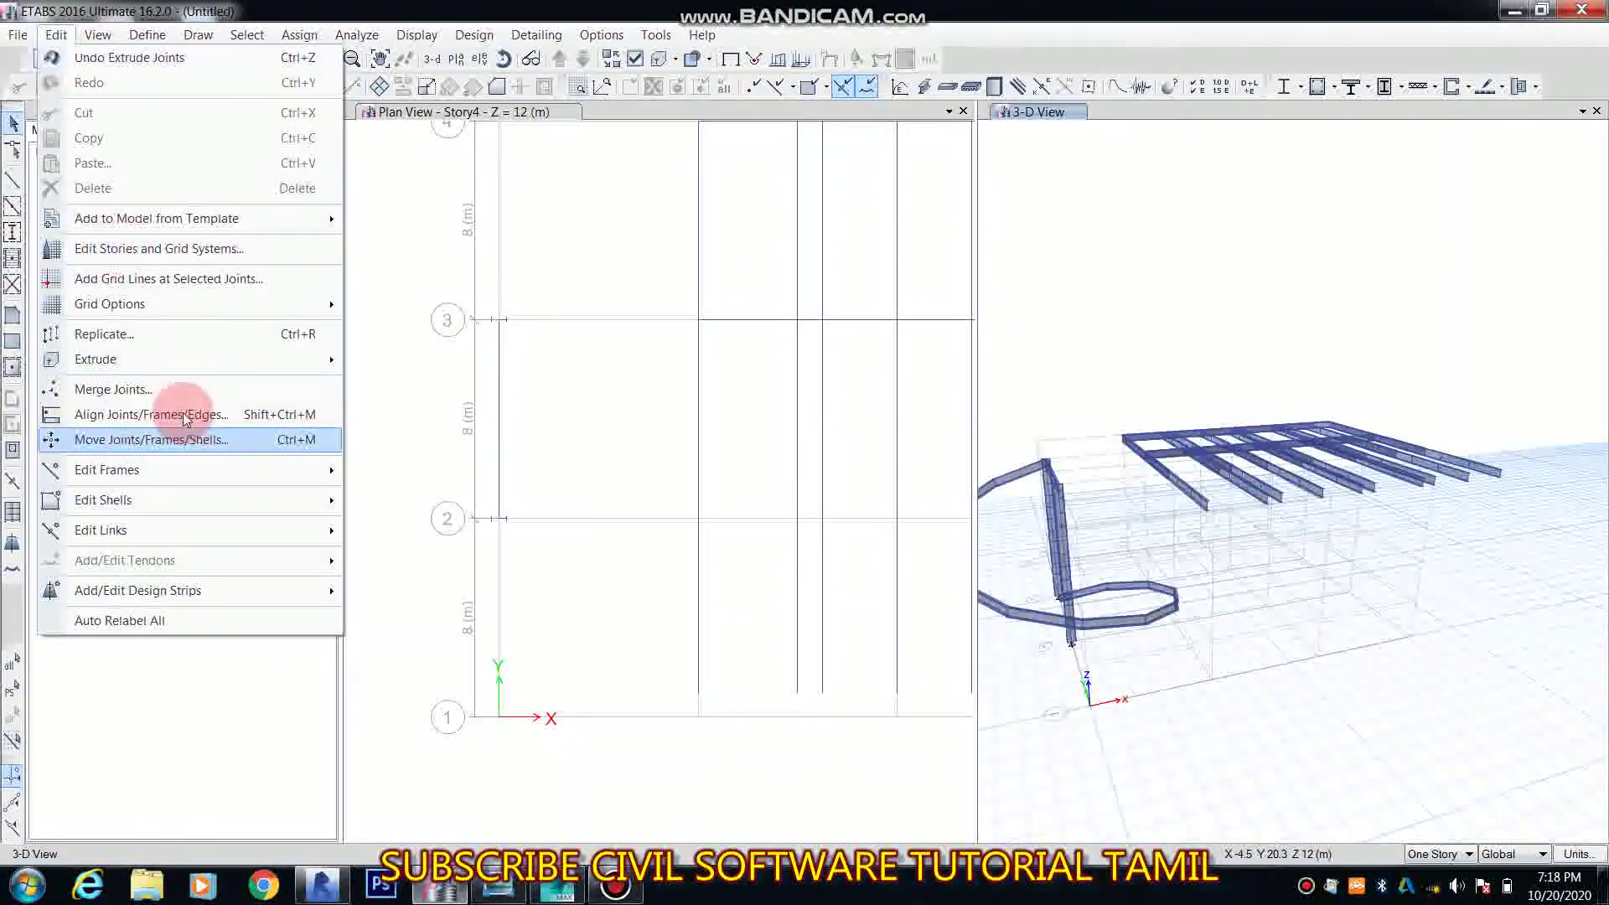
mouse_move(198, 359)
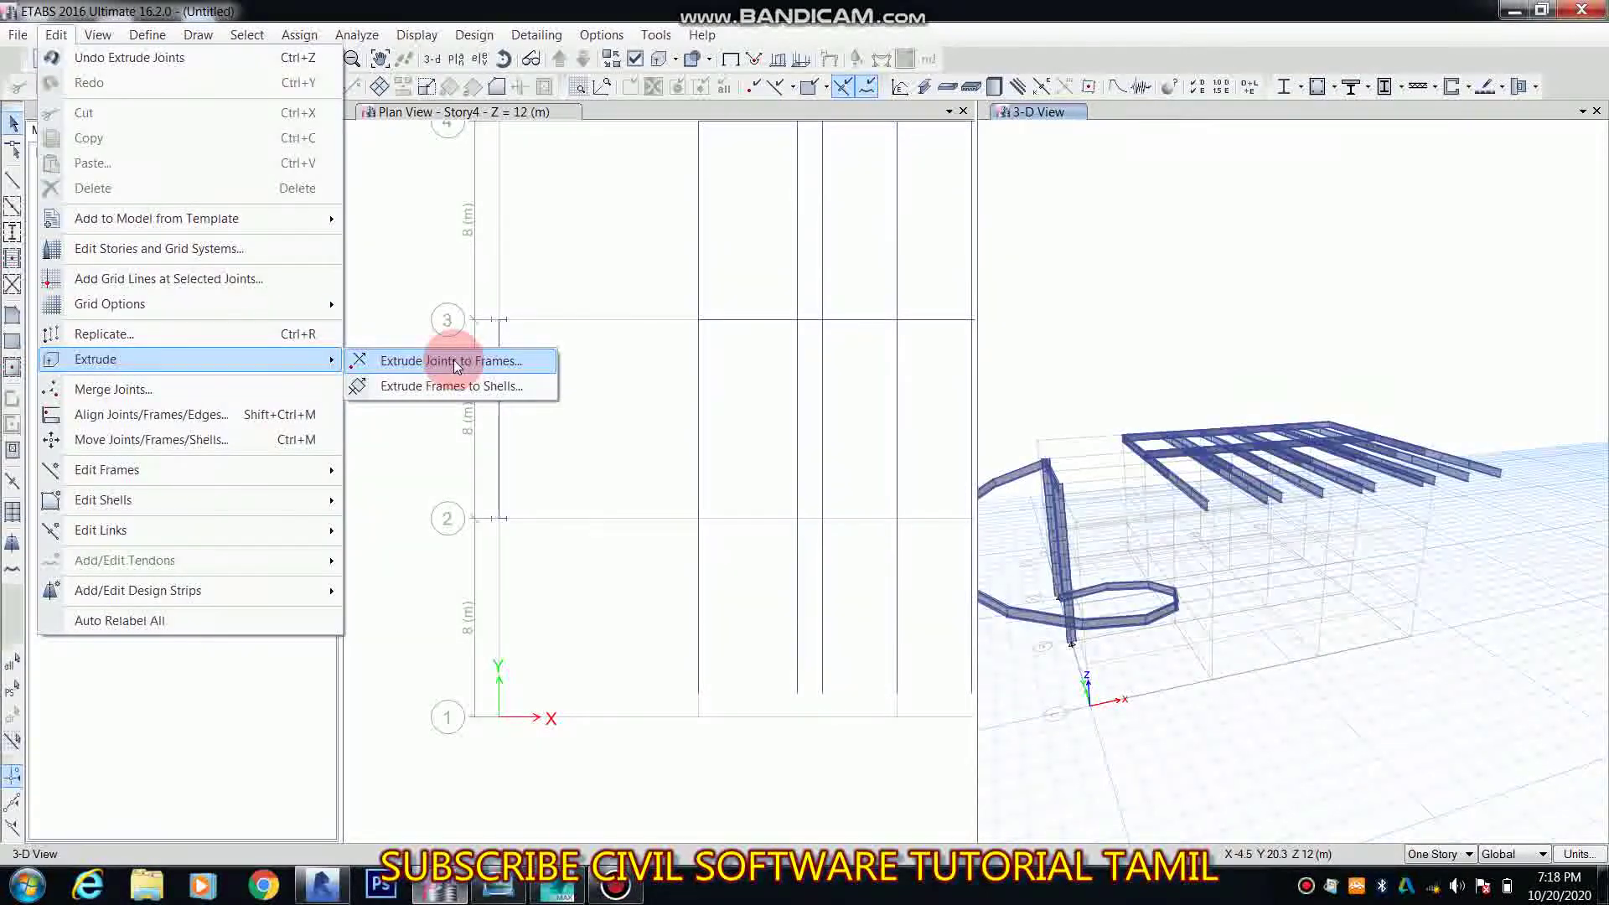
click(611, 495)
scroll(611, 495, down, 4)
scroll(660, 495, up, 2)
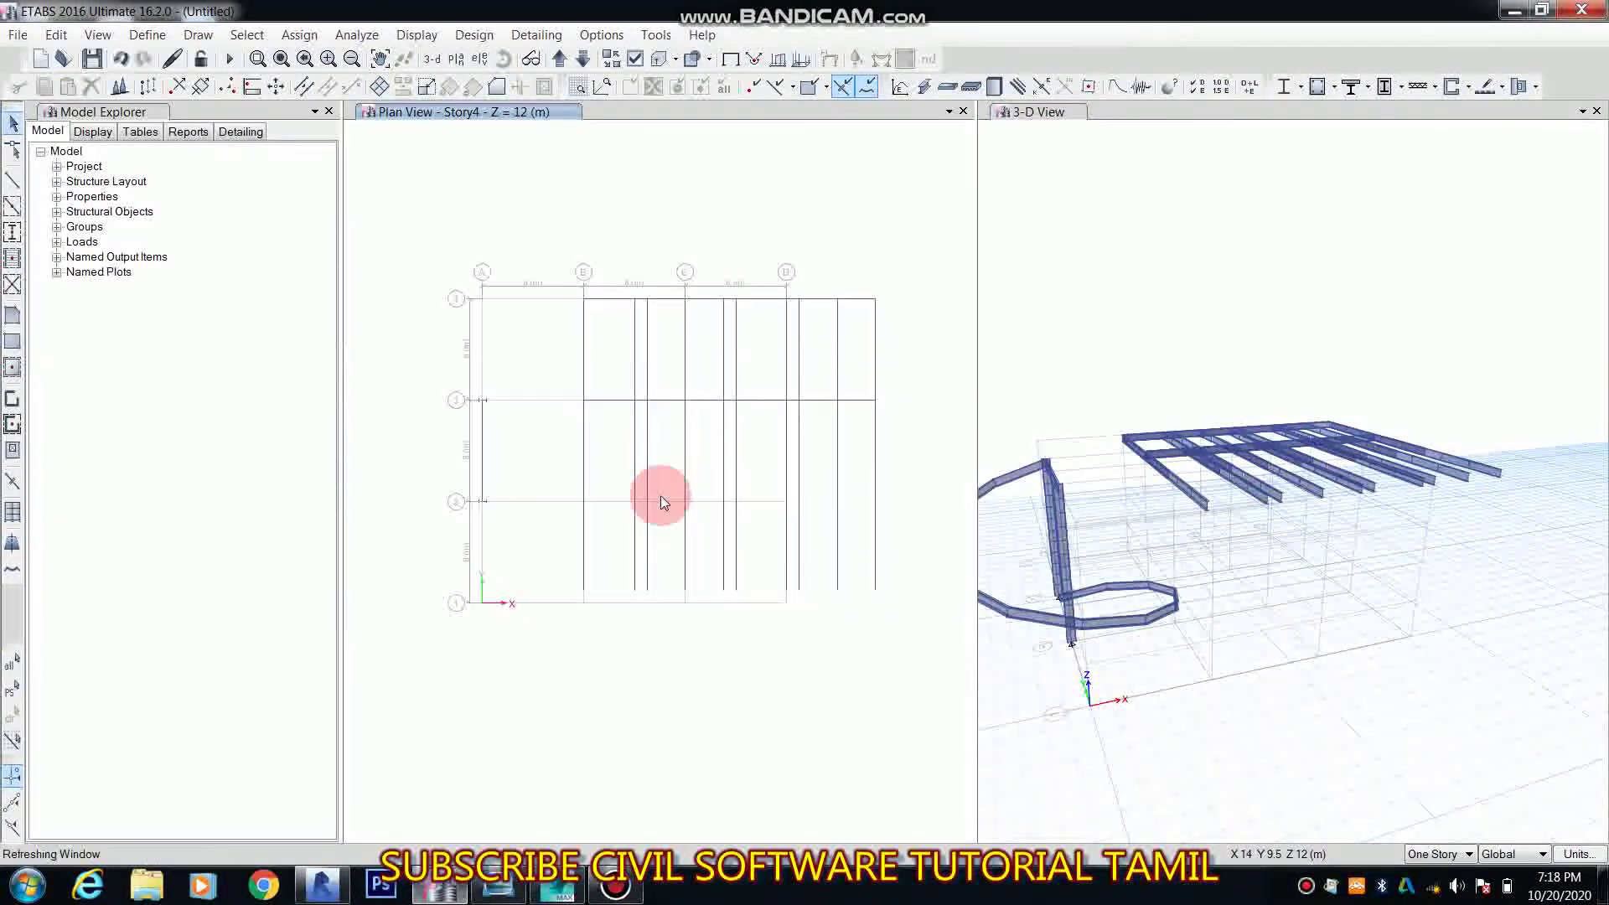
Step: Show the Story4 plan view and delete all the frames on that story
click(455, 59)
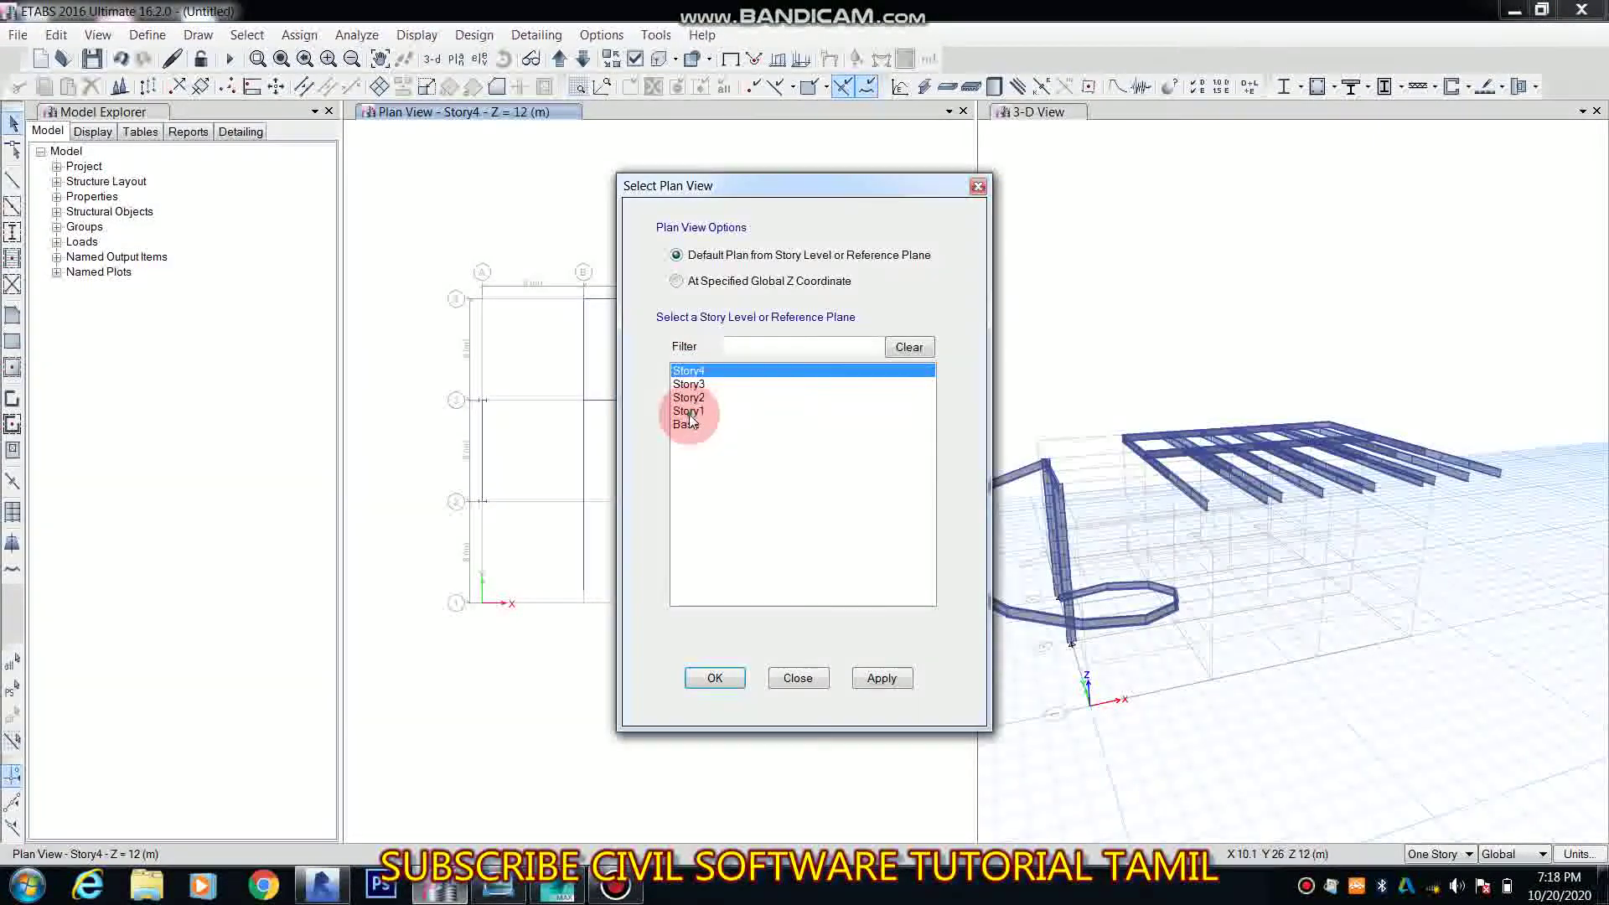
click(689, 414)
click(687, 370)
click(880, 675)
click(731, 677)
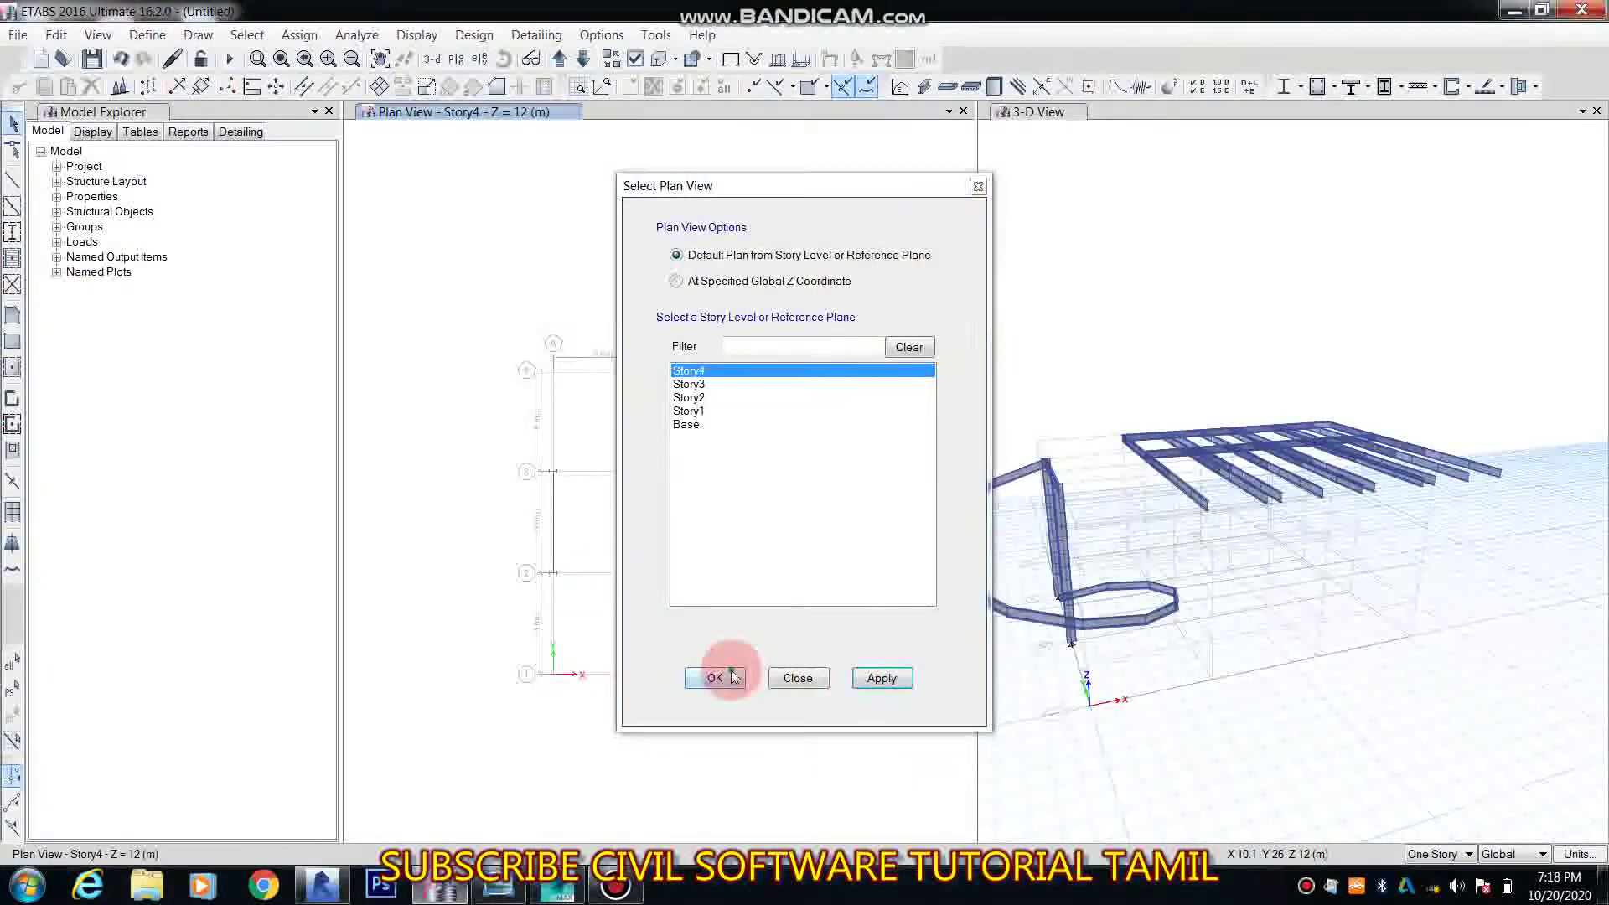
scroll(621, 536, down, 4)
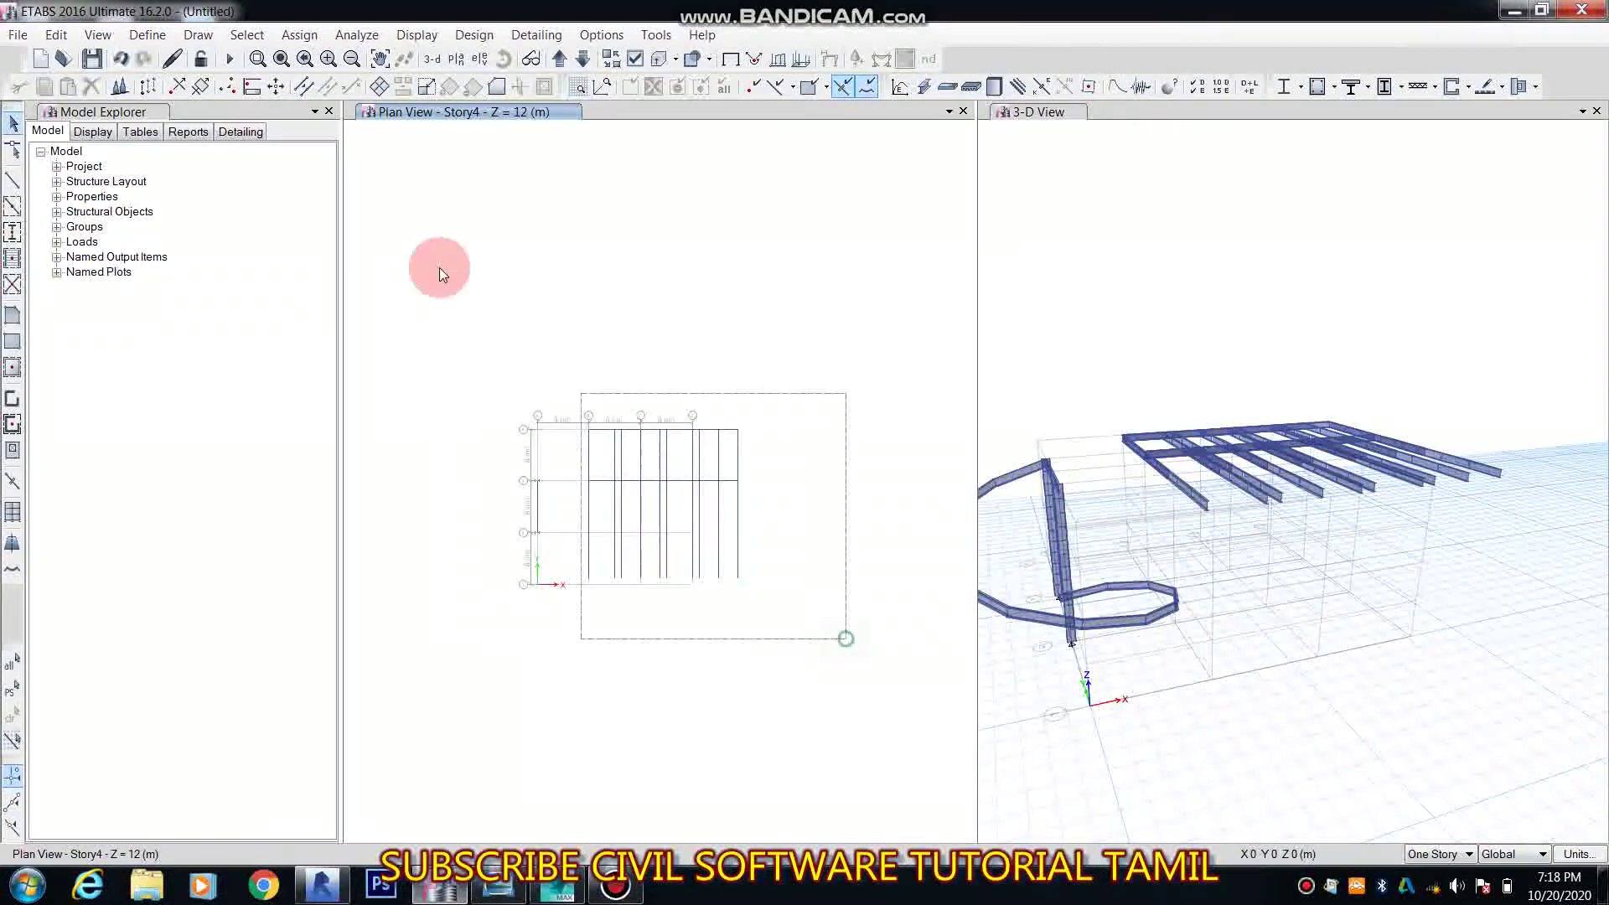
drag(439, 269, 438, 265)
key(Delete)
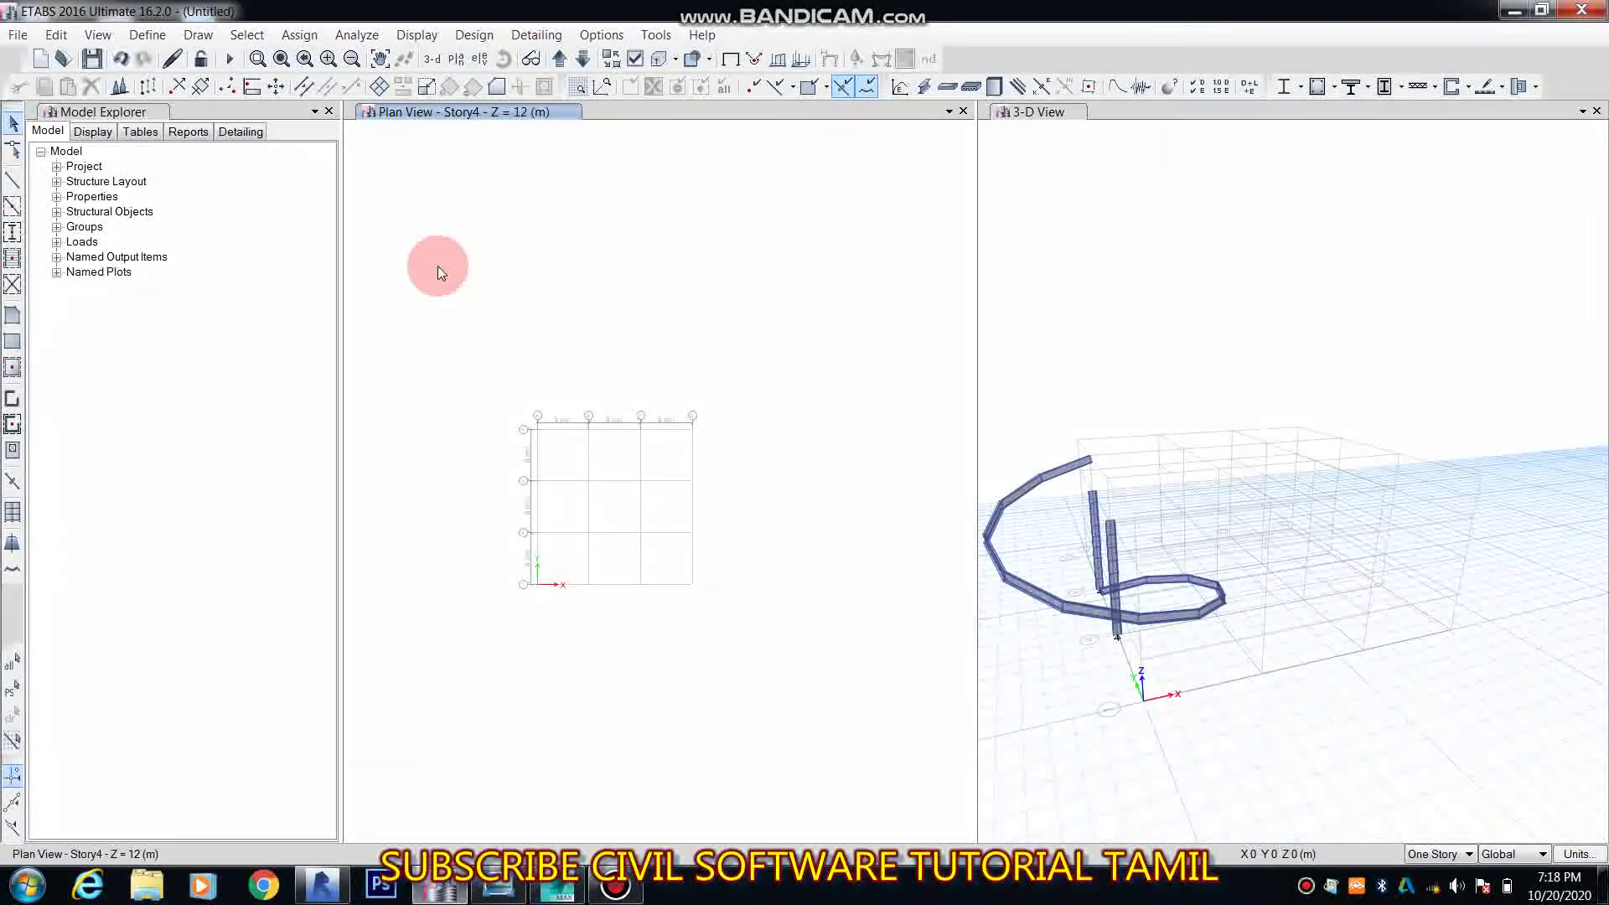
Step: Select all the remaining radially extruded frames in the 3-D view and delete them
drag(1008, 598, 971, 447)
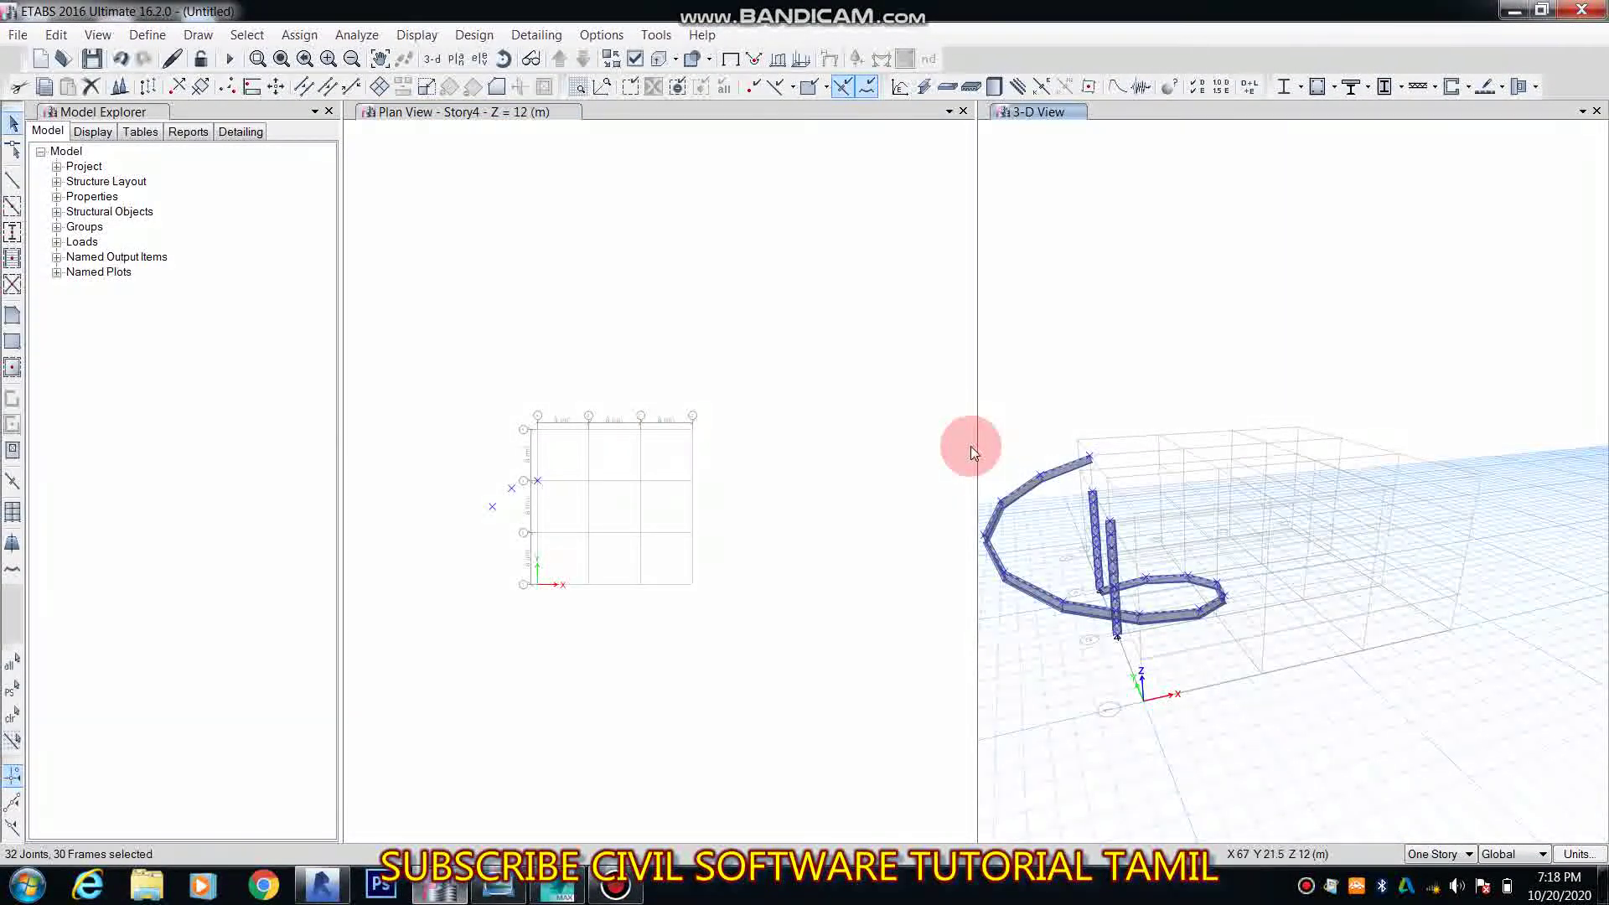
key(Delete)
scroll(1244, 670, down, 3)
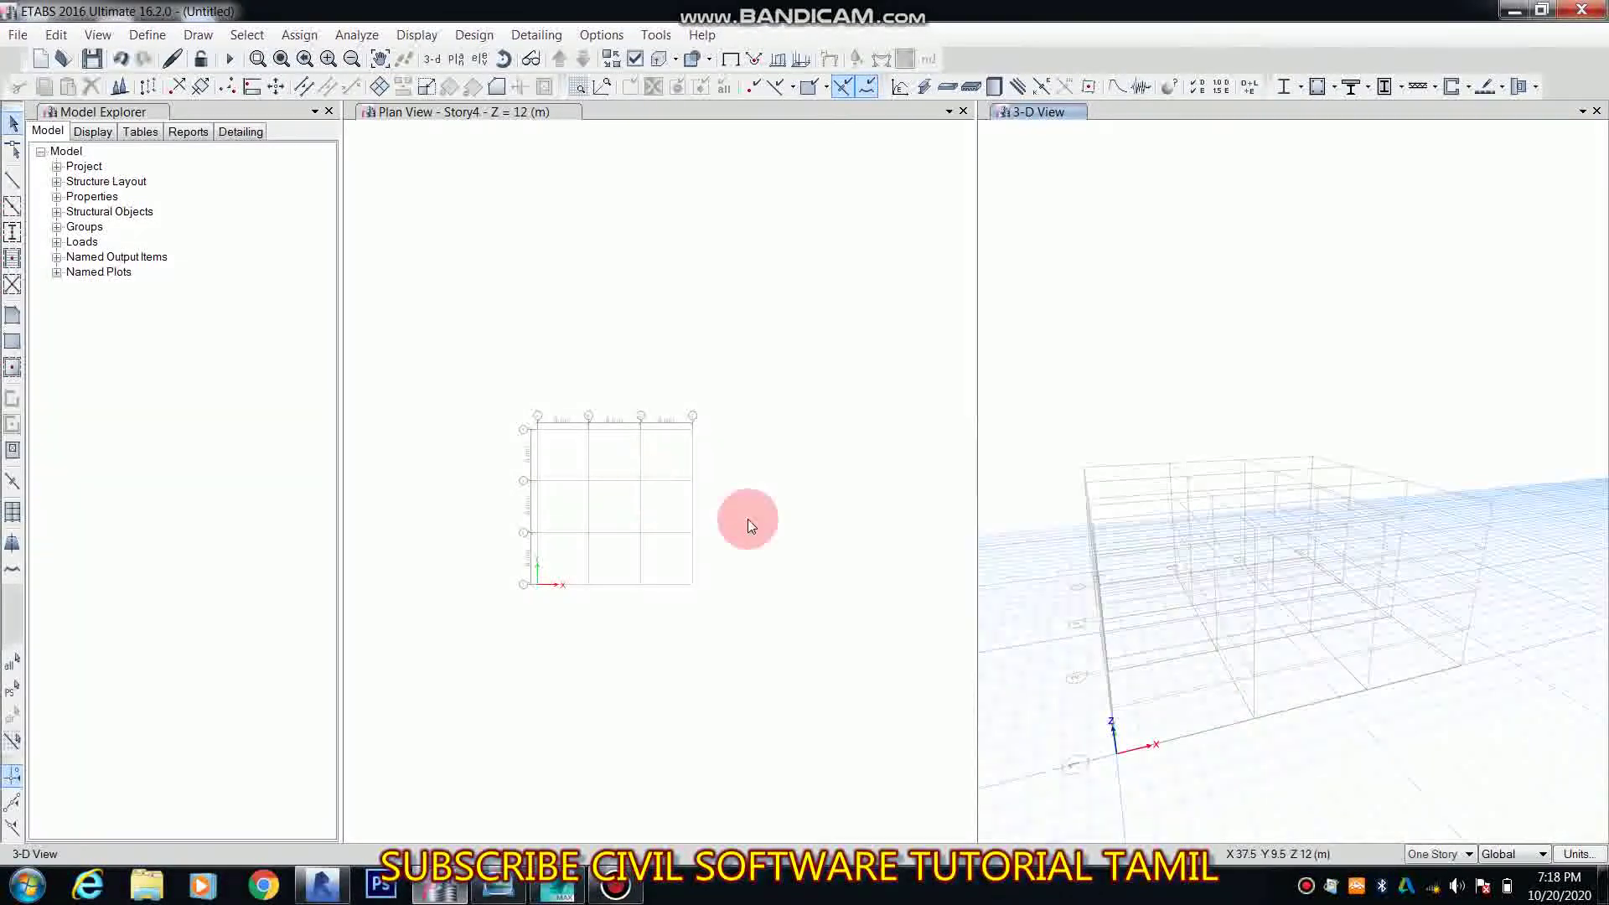
scroll(621, 475, up, 3)
middle_drag(622, 474, 632, 407)
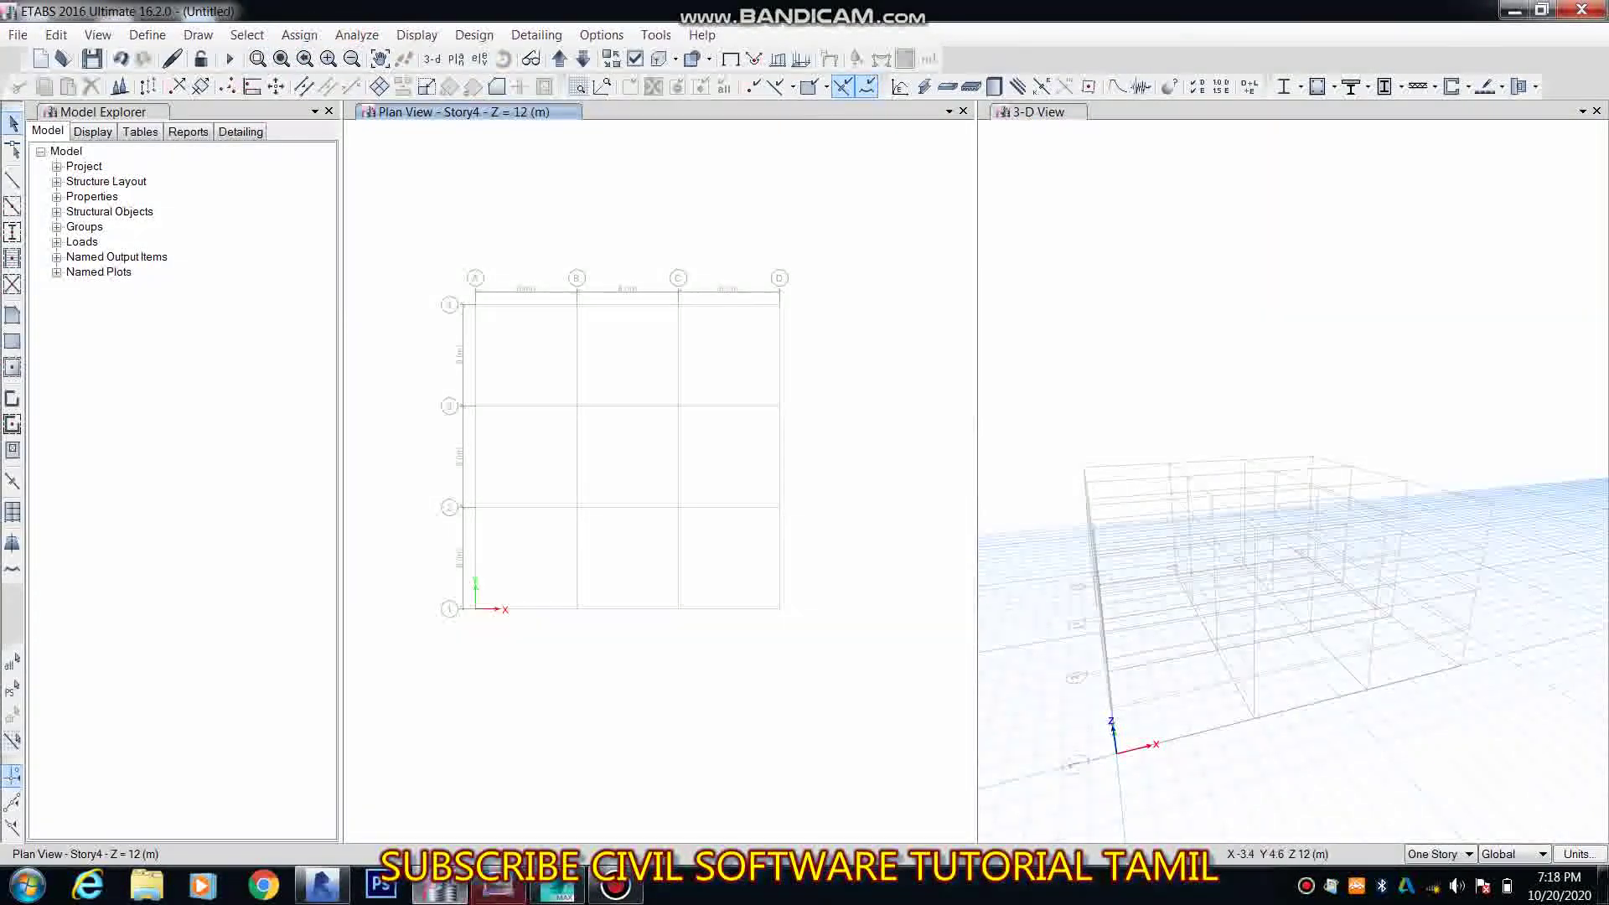
click(616, 887)
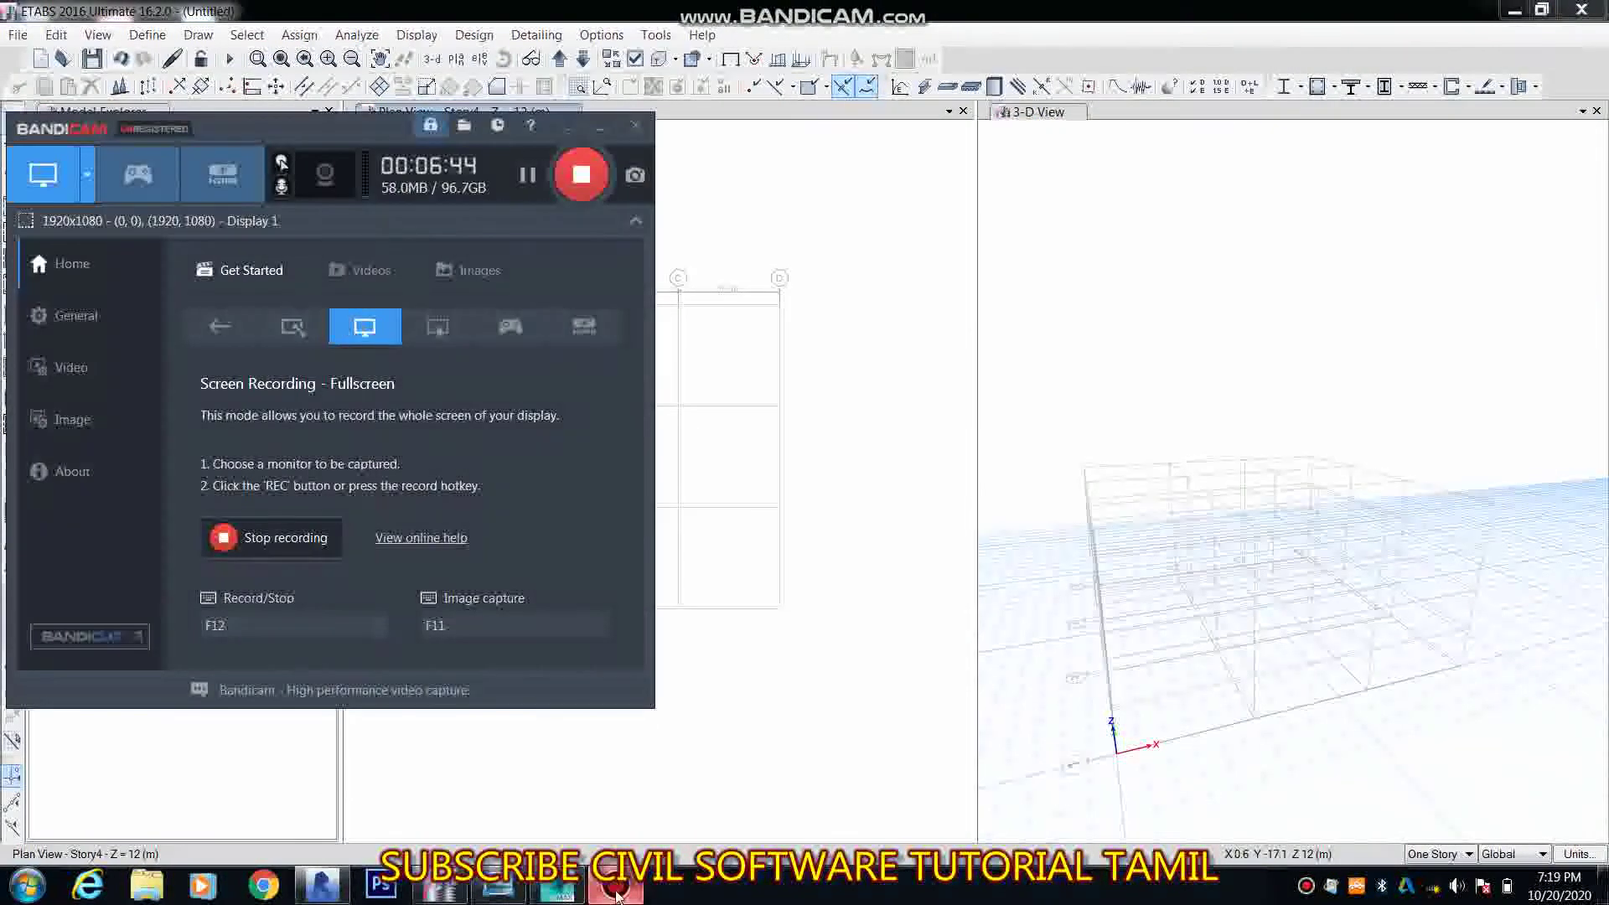
click(618, 893)
Step: Draw an A-LatBm frame along grid line B between grids 2 and 3 on the Story4 plan
scroll(549, 526, up, 2)
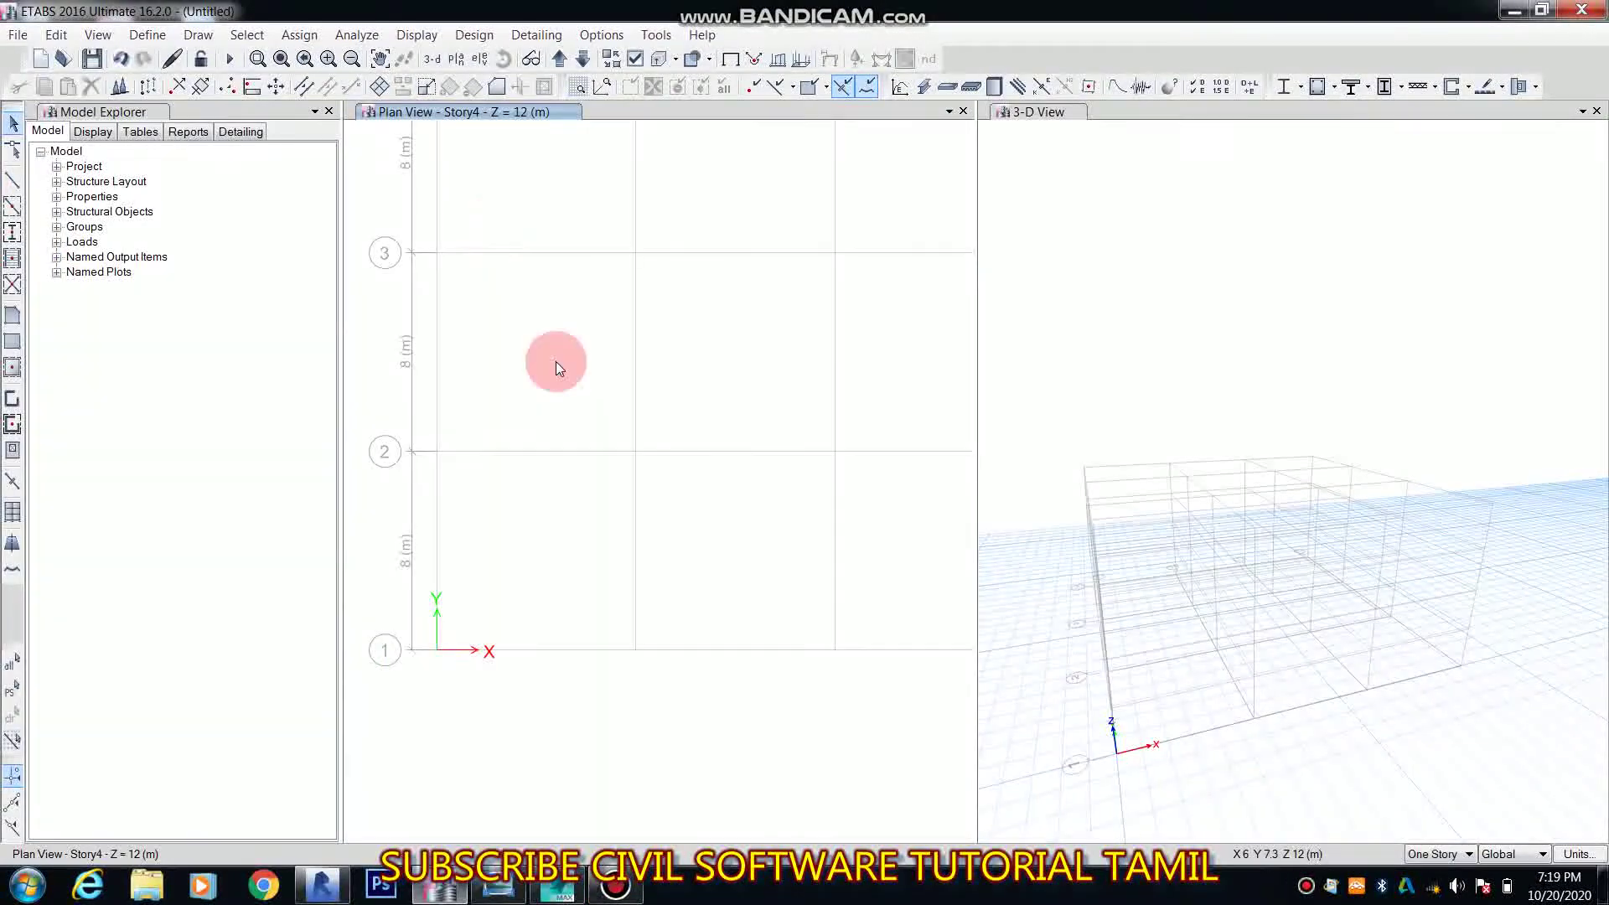
click(12, 189)
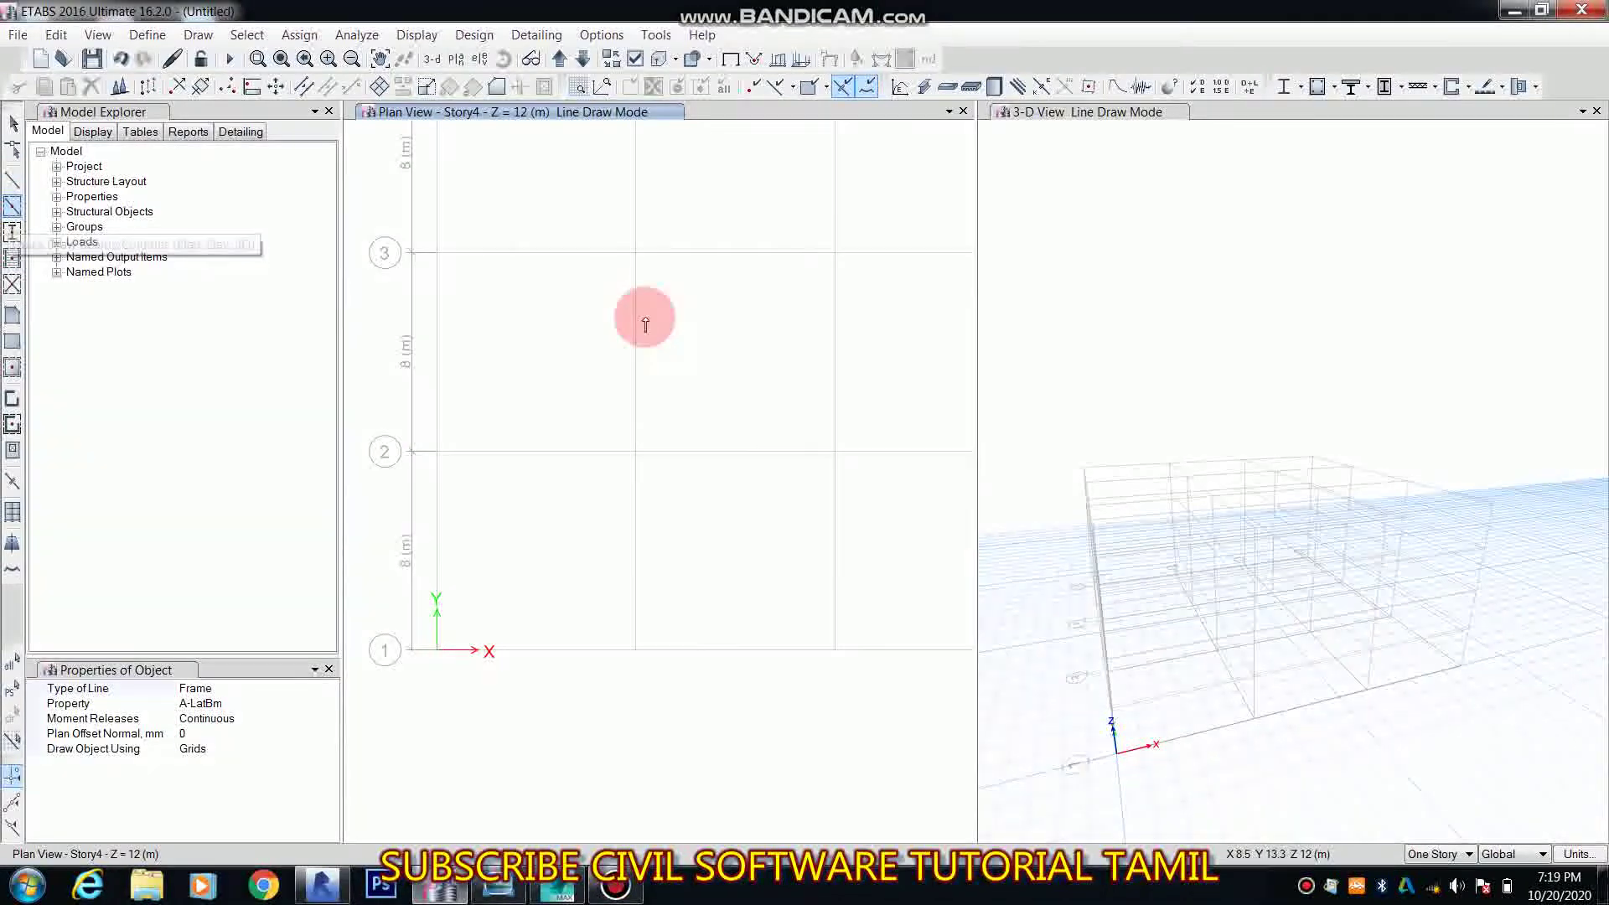
click(635, 325)
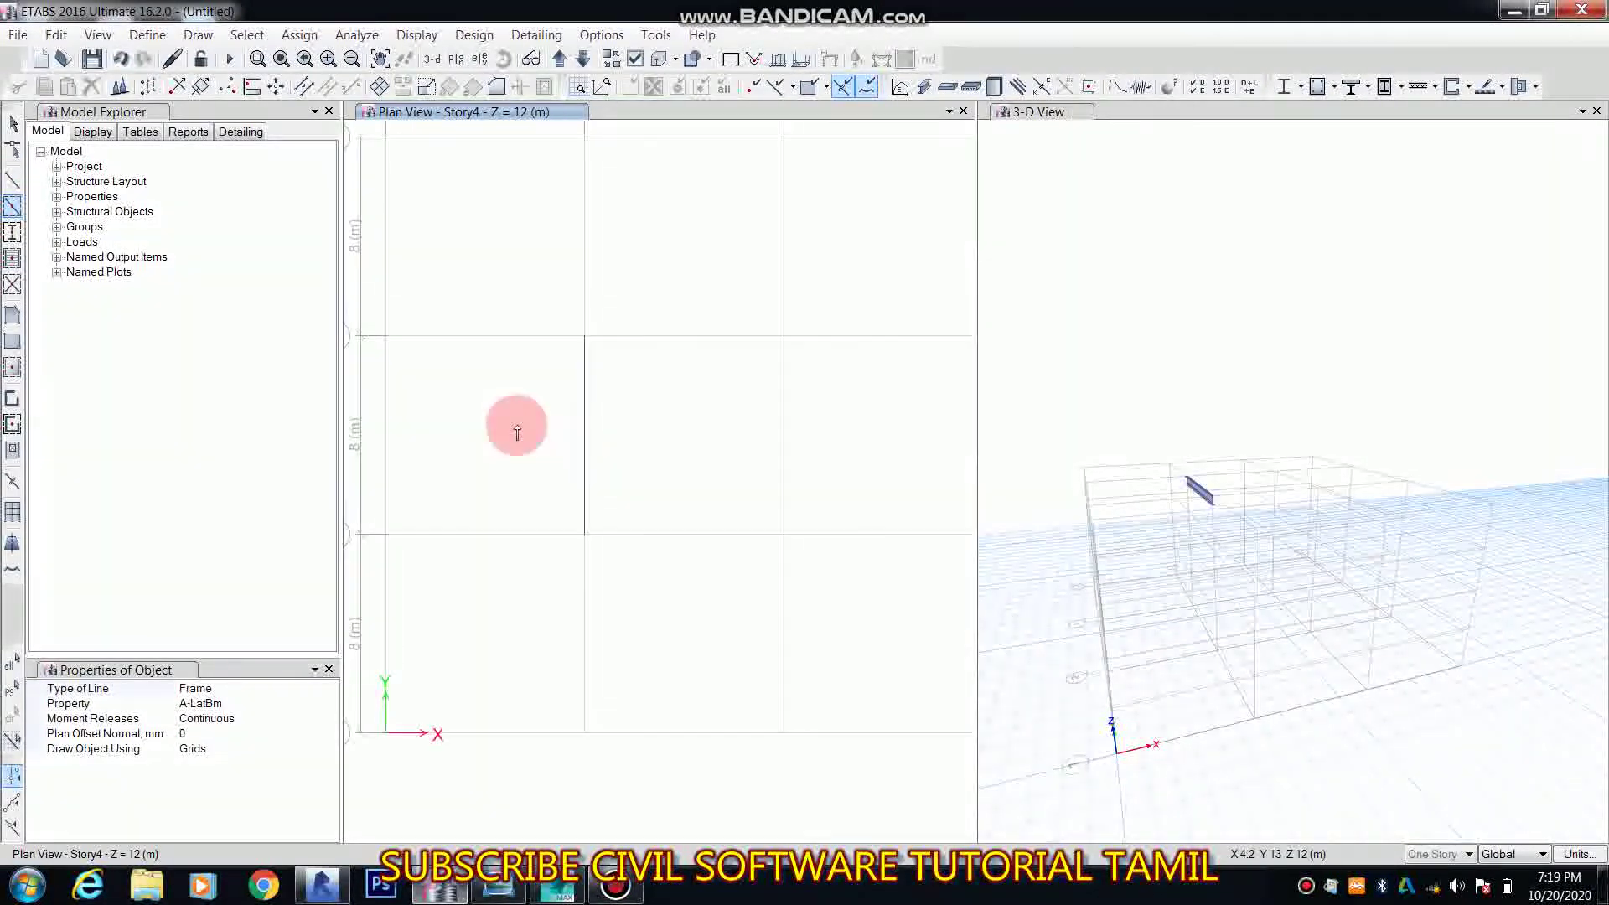
click(12, 124)
click(1371, 624)
scroll(1231, 519, up, 6)
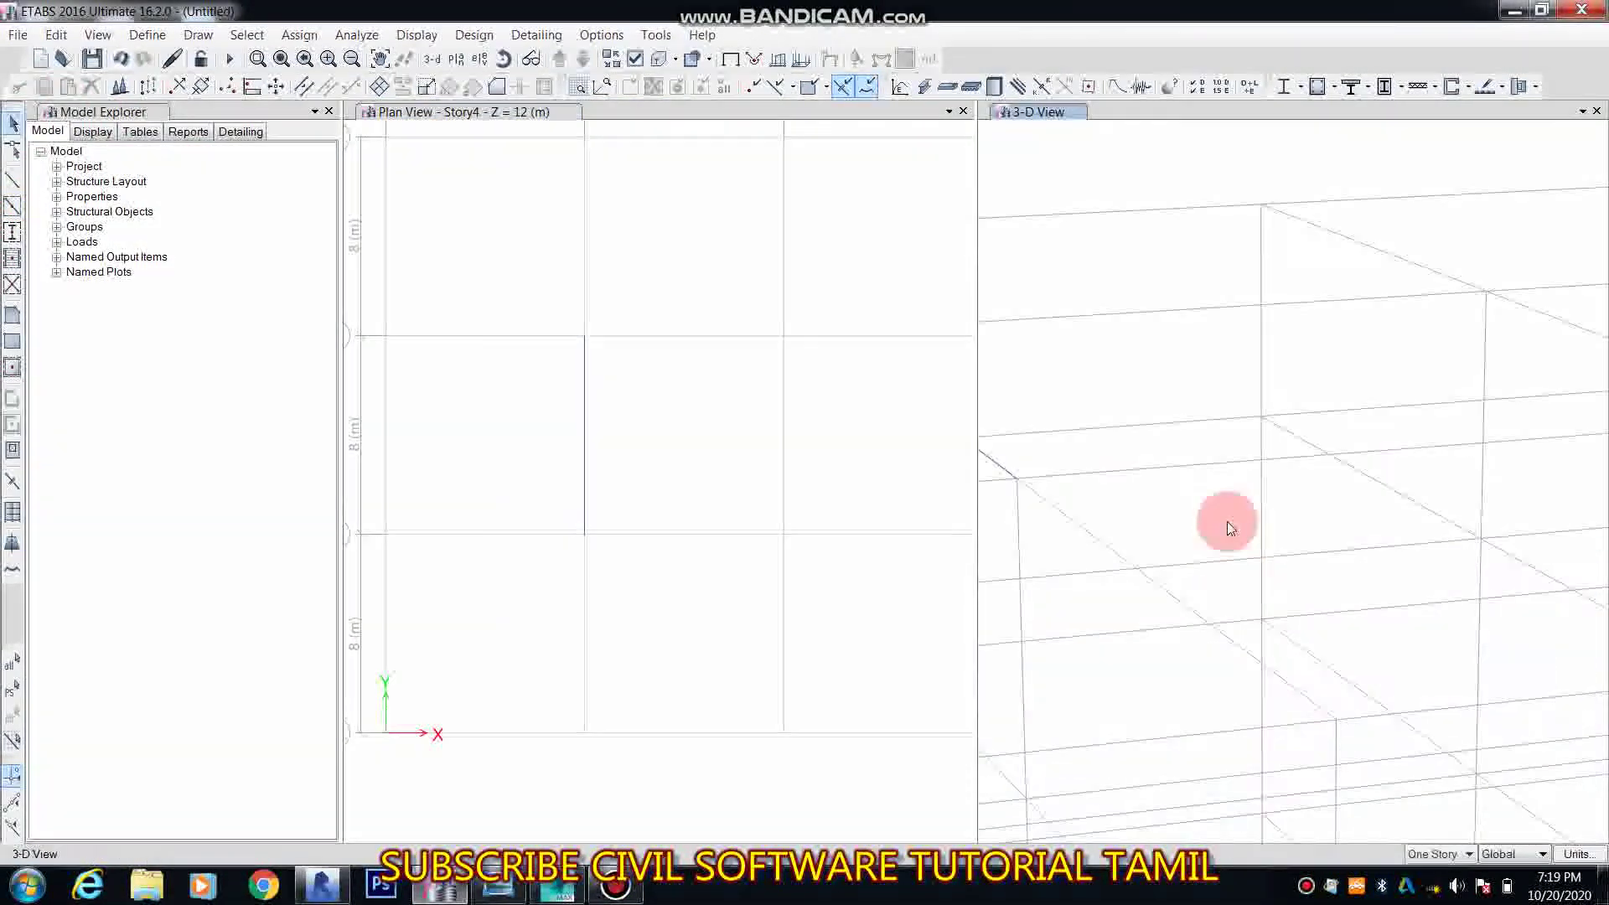
middle_drag(1190, 537, 1326, 594)
Step: Select the new grid B beam and start a linear extrusion of frames to shells
drag(649, 329, 501, 641)
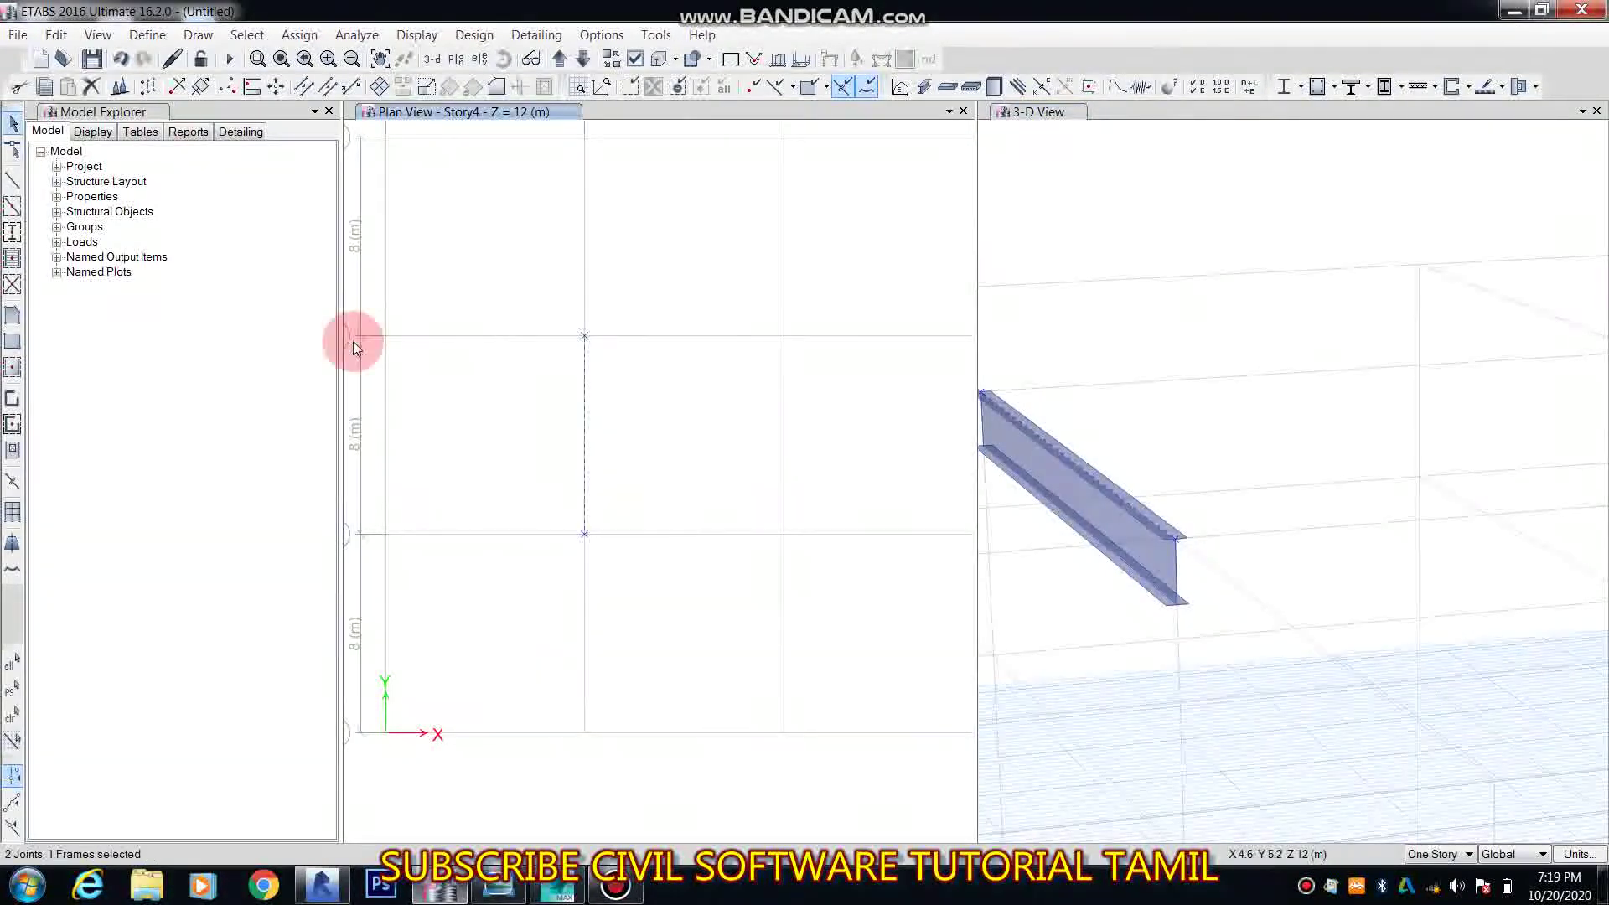
click(56, 34)
mouse_move(316, 362)
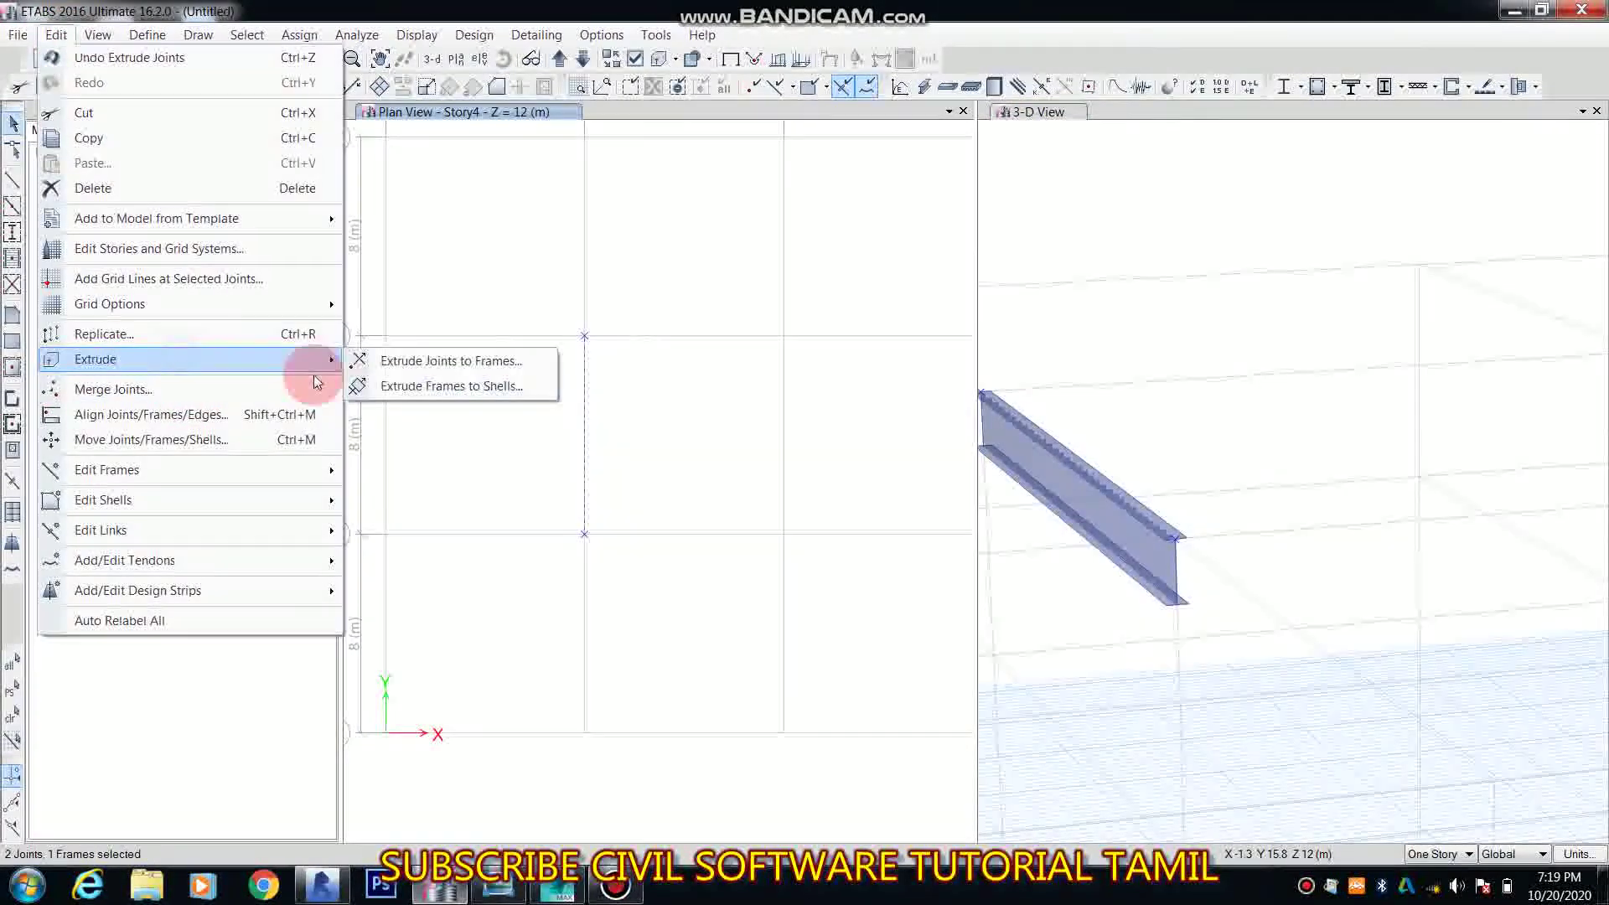
click(409, 385)
click(922, 240)
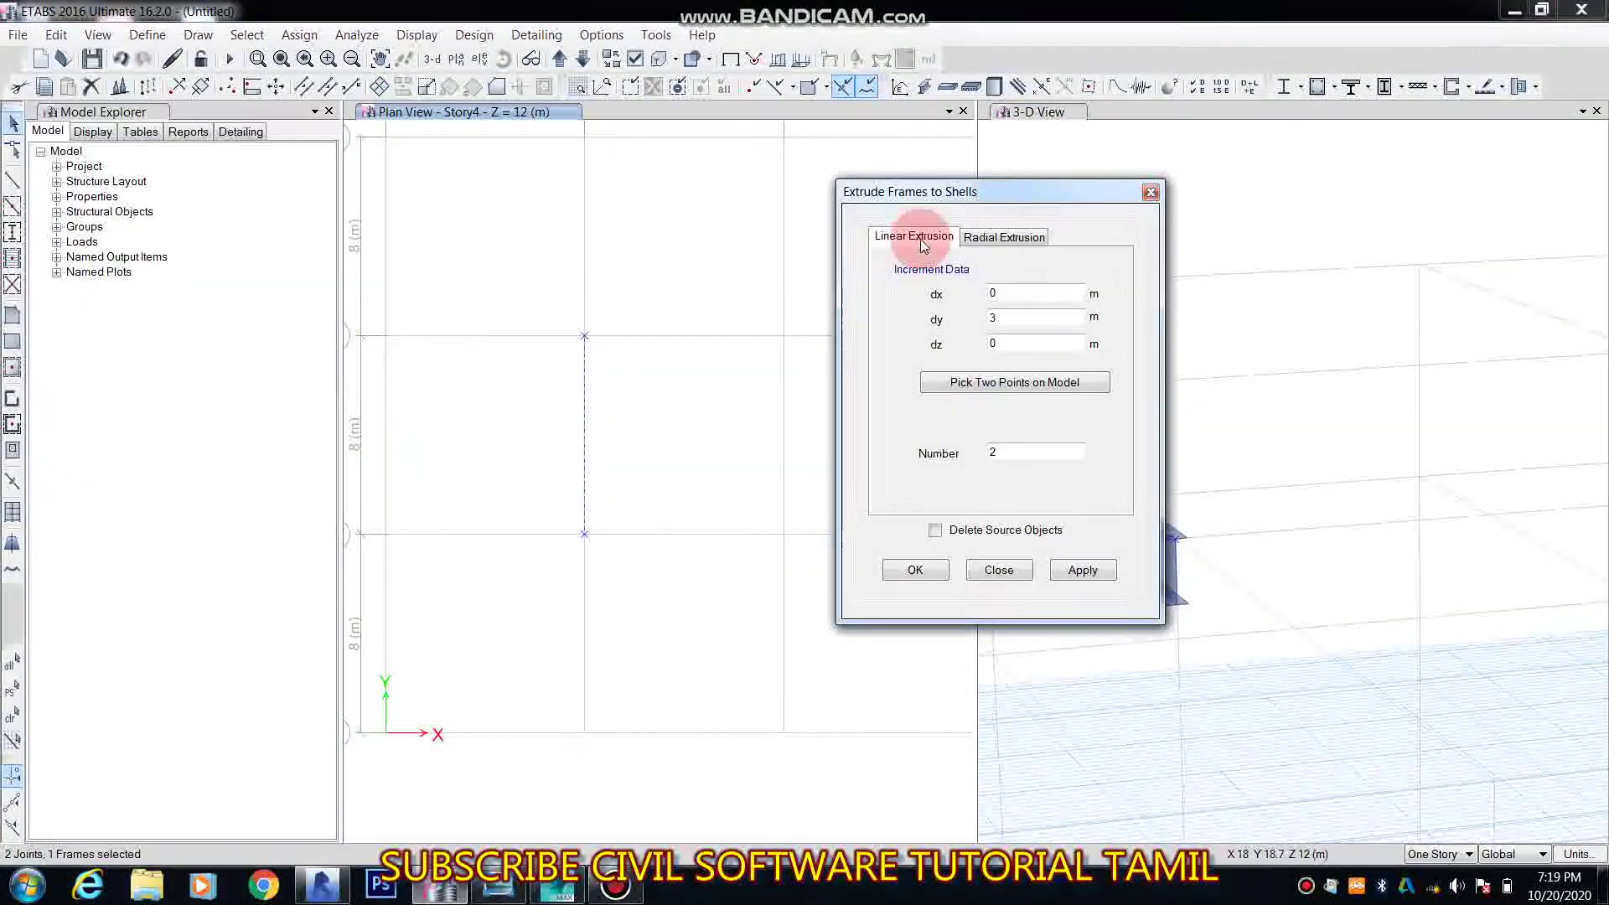
Step: Extrude the beam linearly into shells with dx 8 m, dy 0, dz 0 and number 5
double_click(1005, 293)
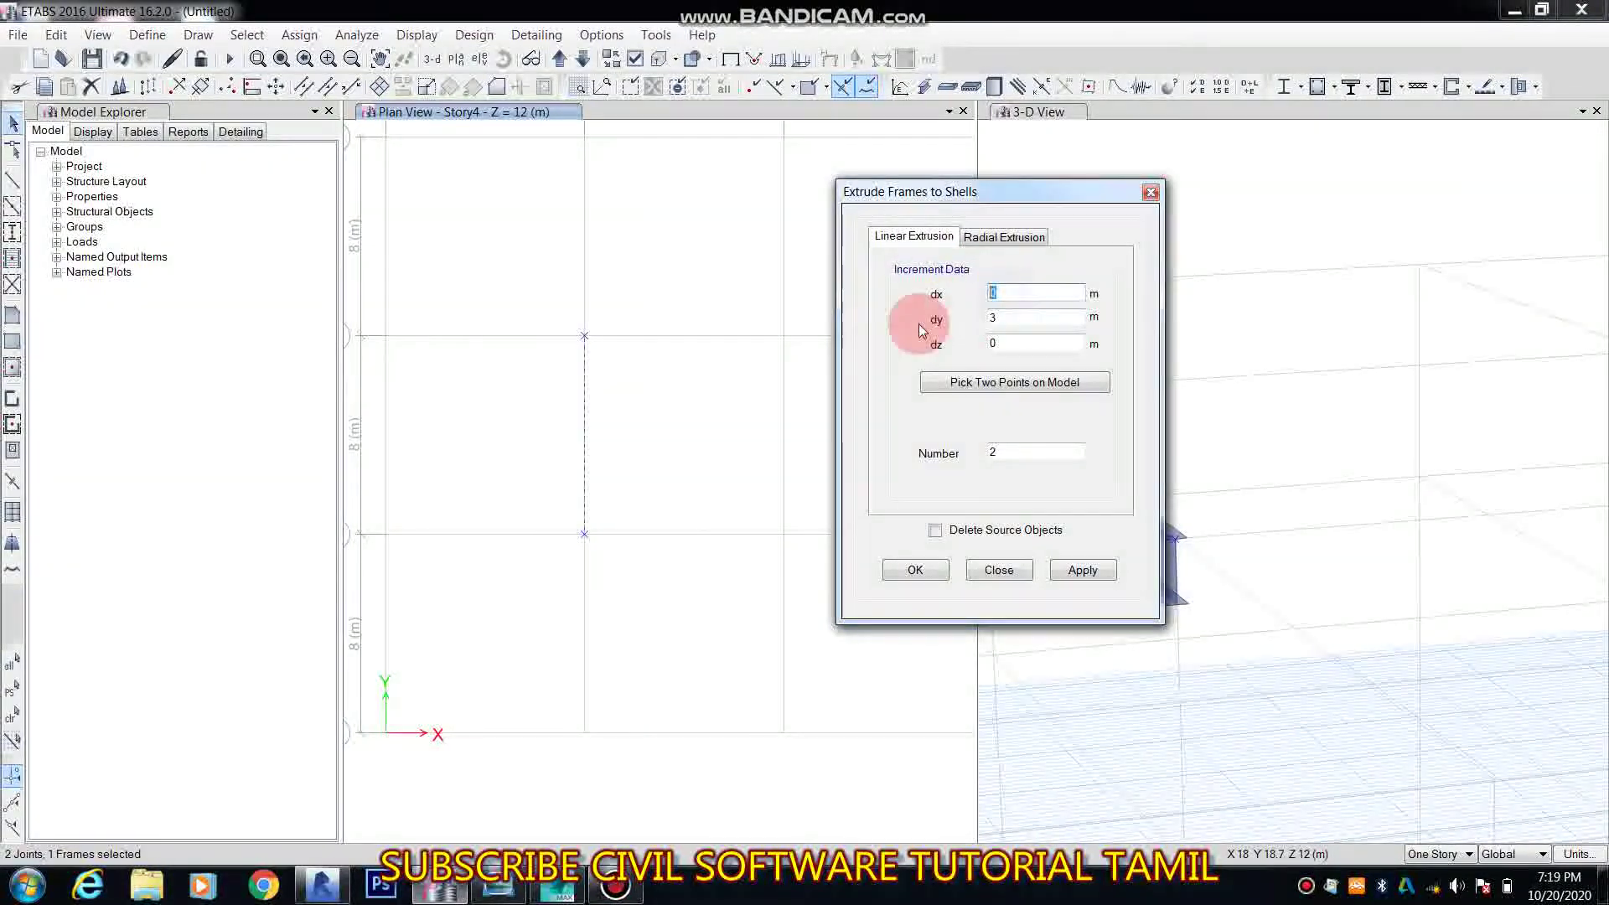
text(8)
double_click(997, 317)
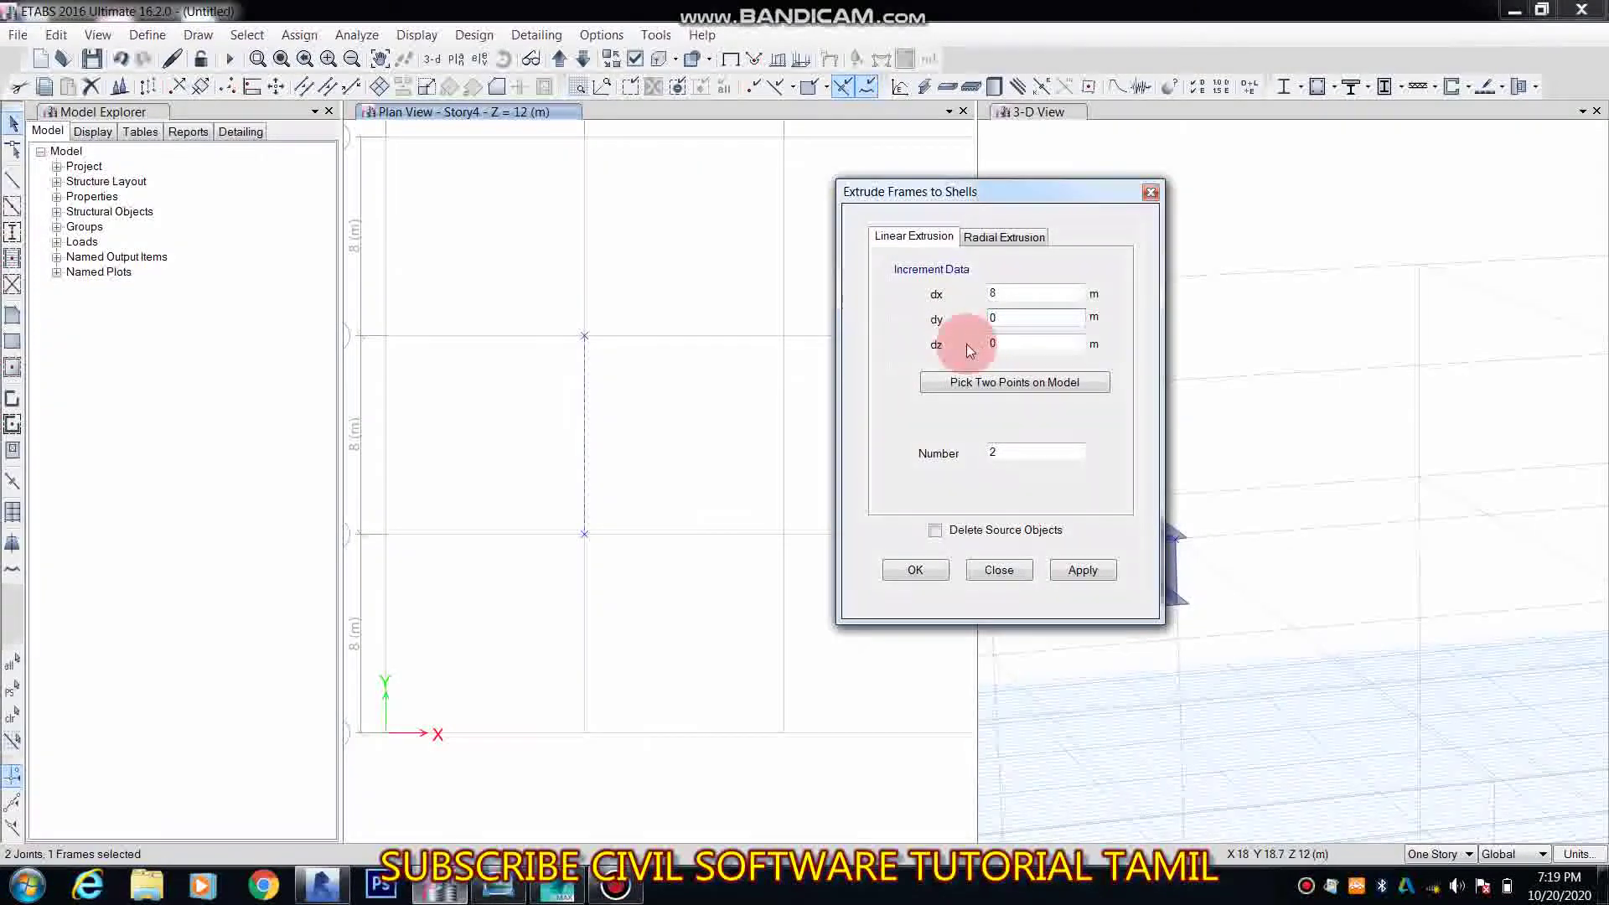
click(986, 386)
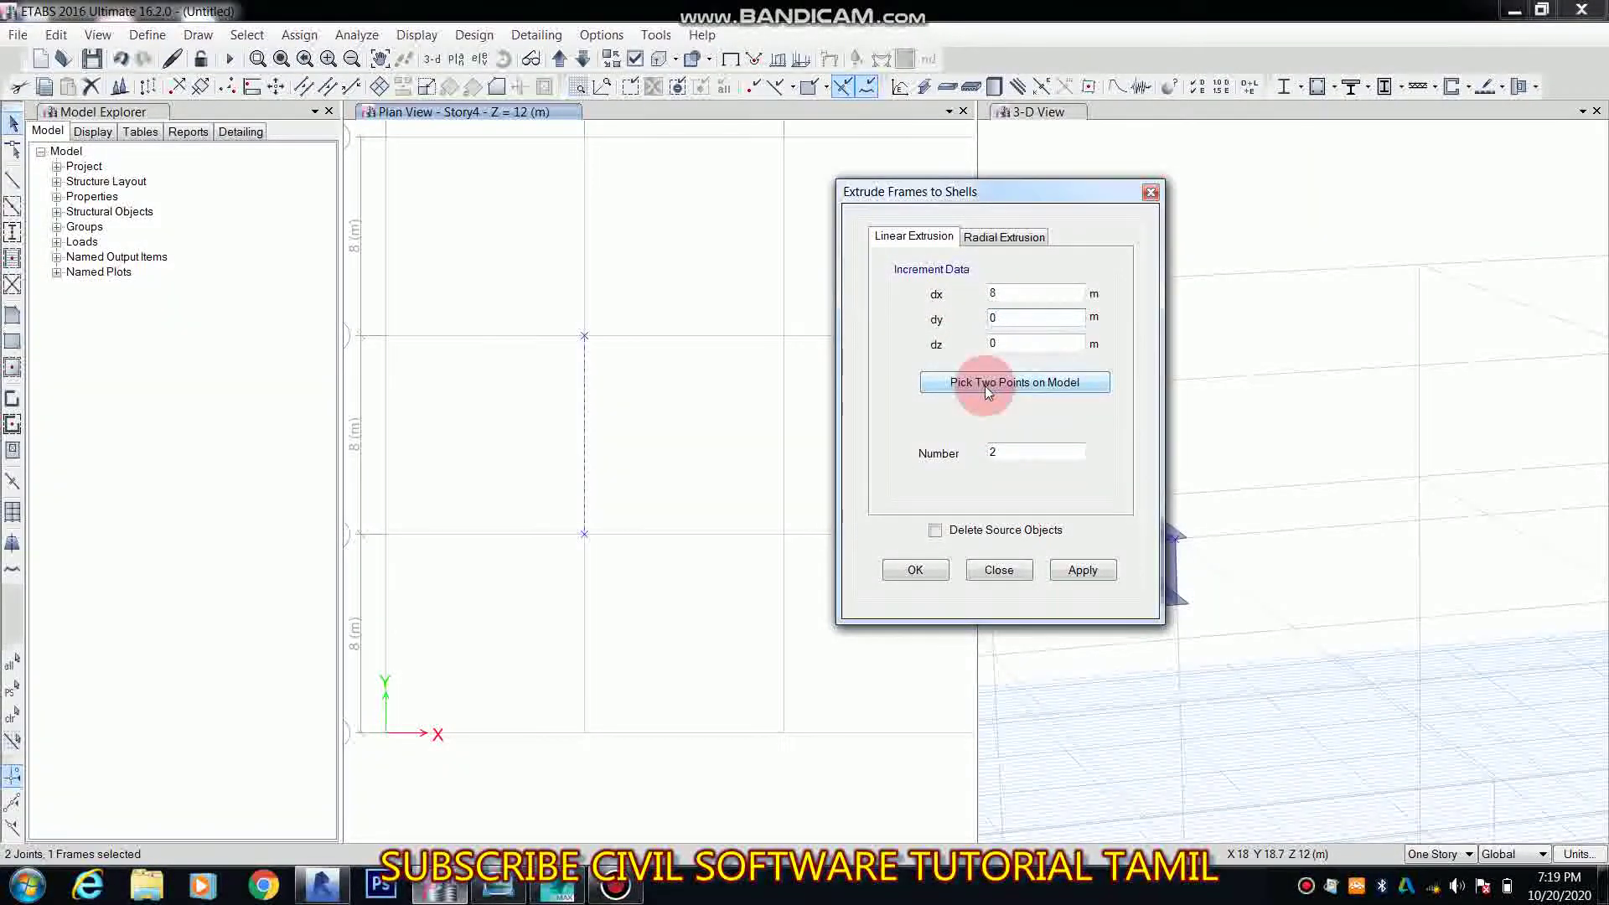
click(577, 341)
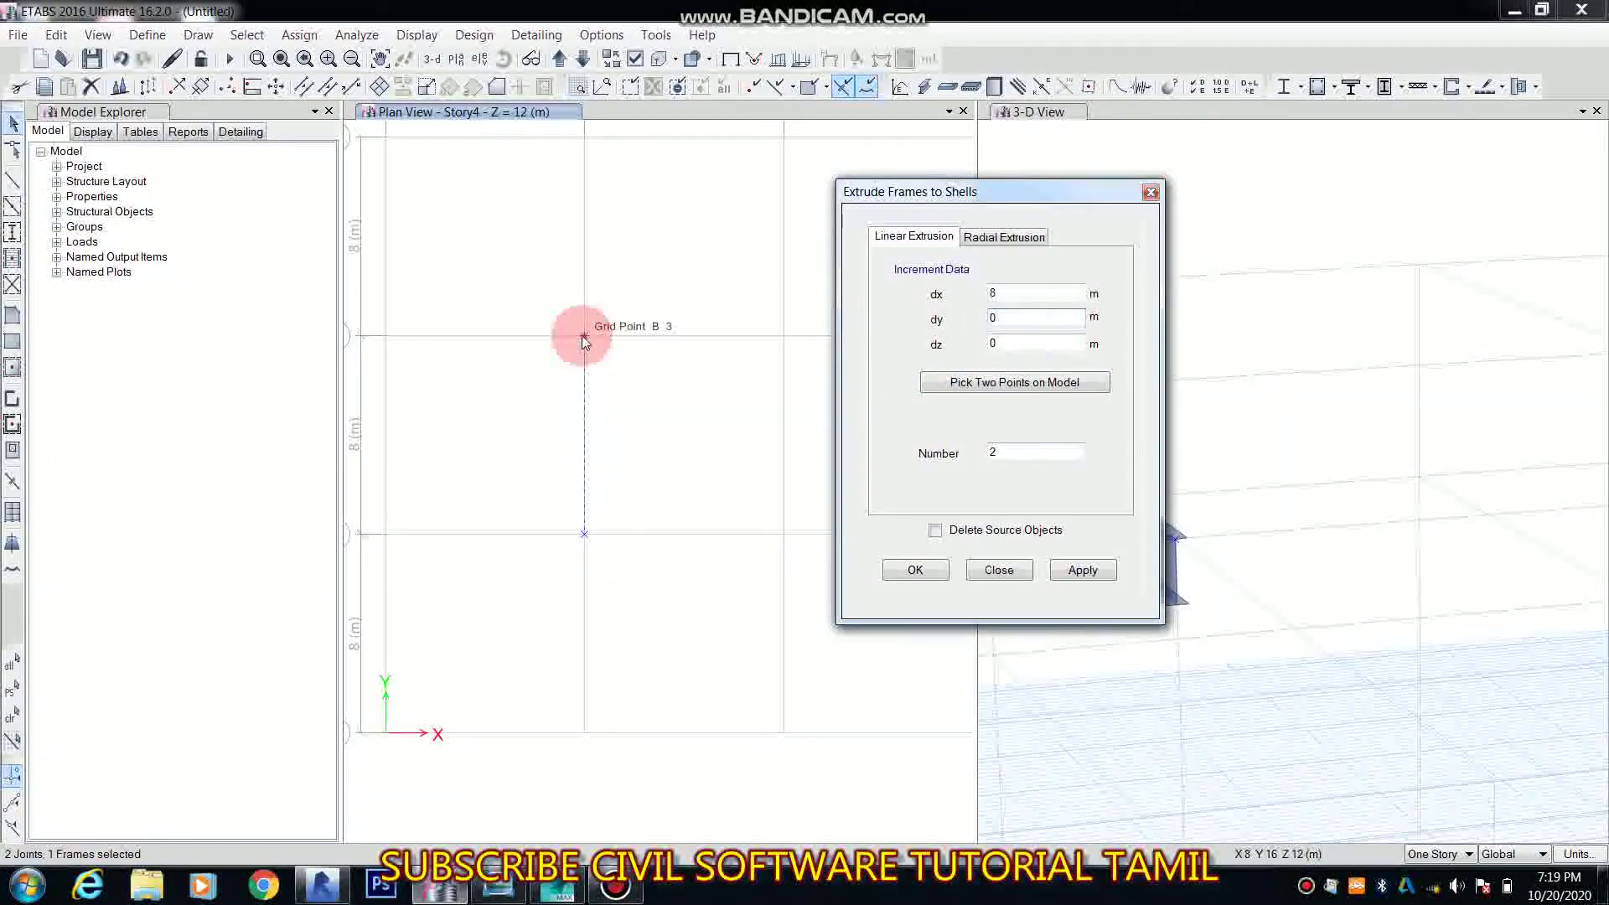
double_click(1024, 453)
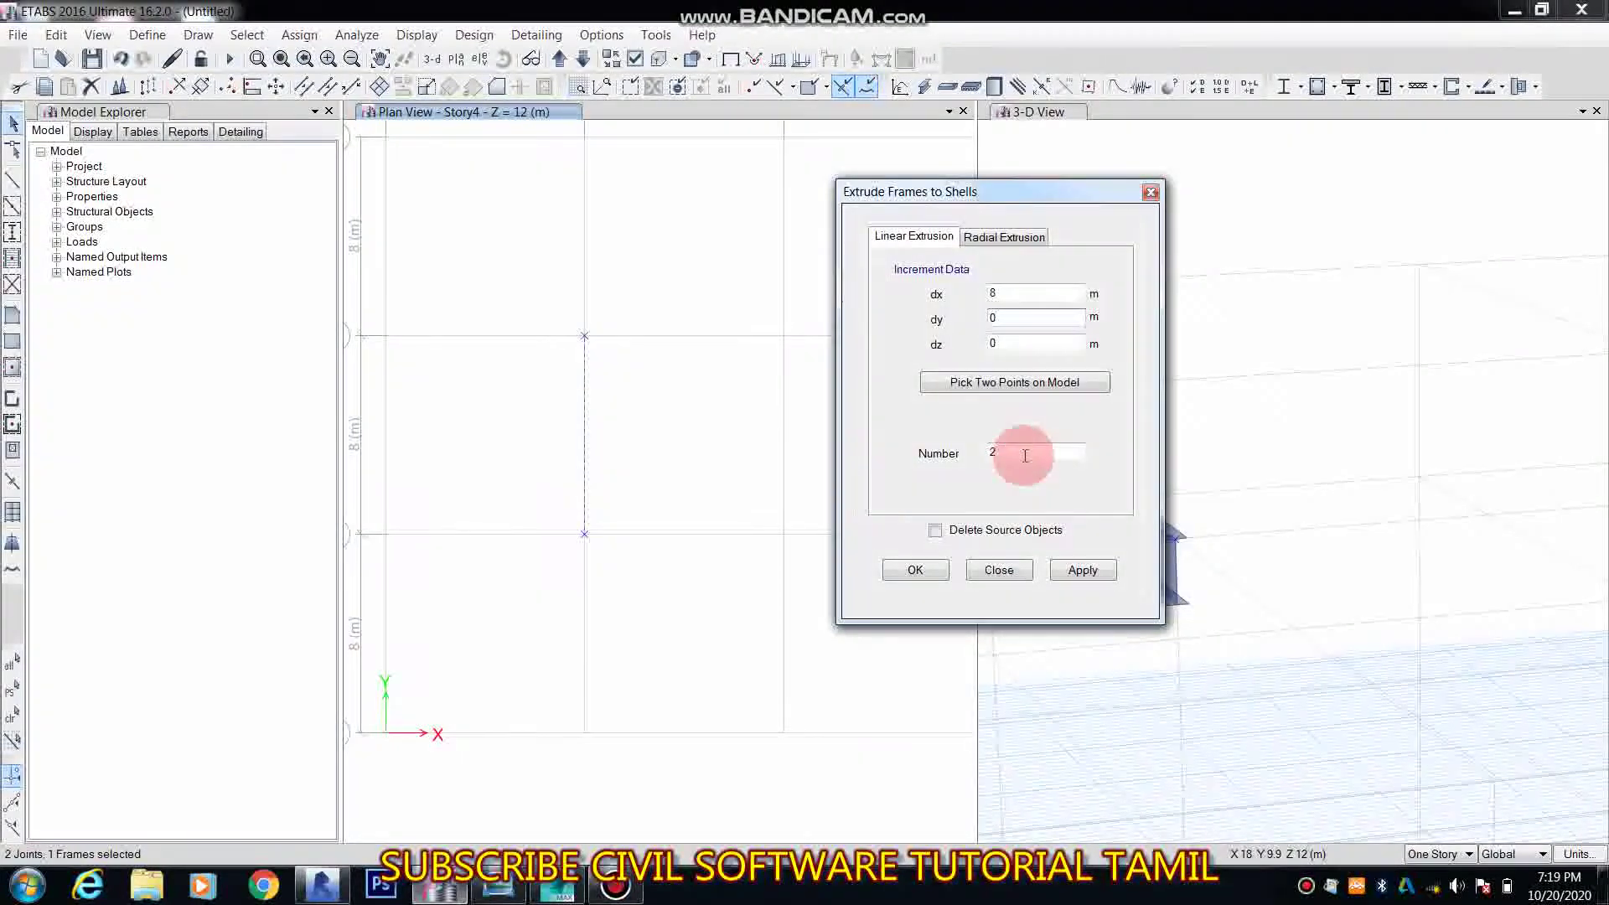
text(5)
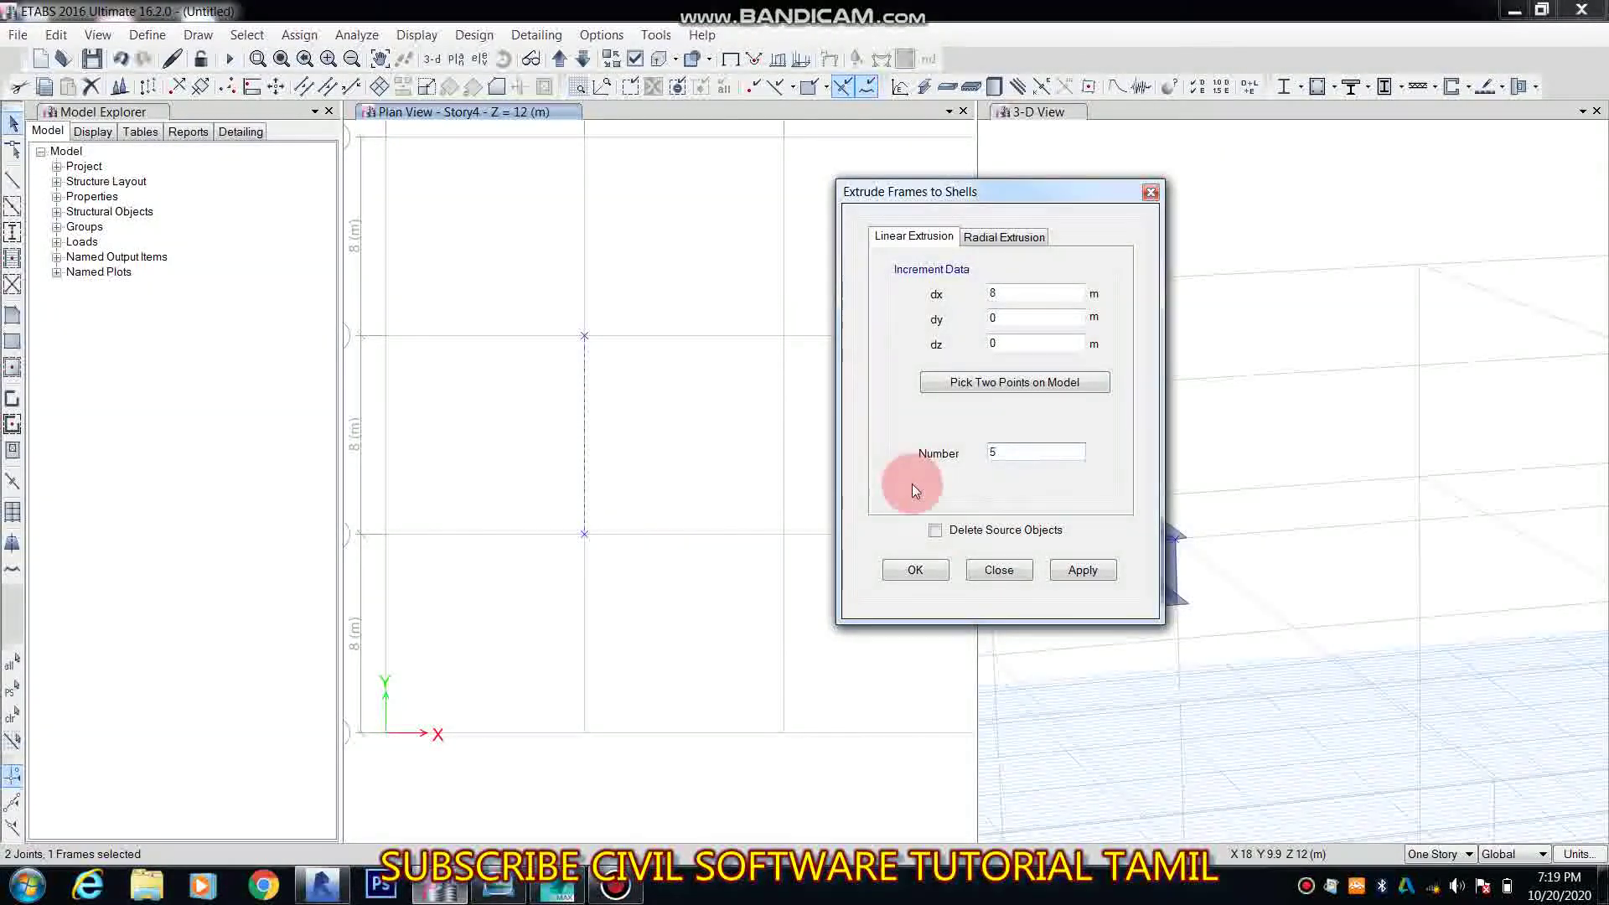
click(1075, 570)
click(913, 570)
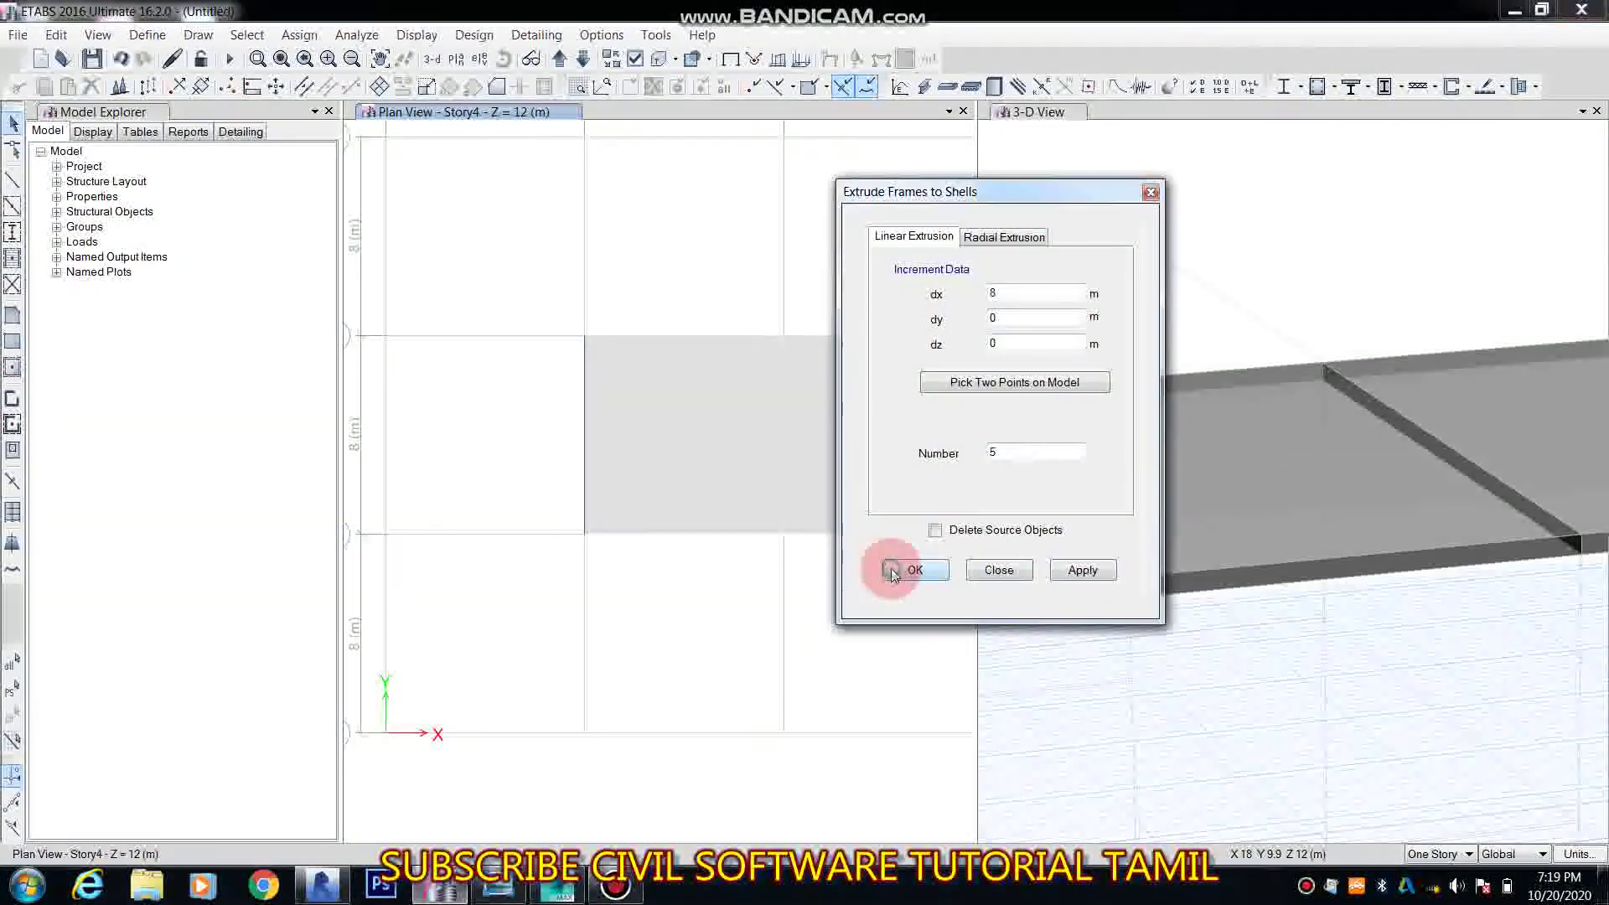
Step: Select the extruded shells together with the grid B beam and start extruding frames to shells
scroll(721, 654, down, 5)
scroll(696, 593, up, 5)
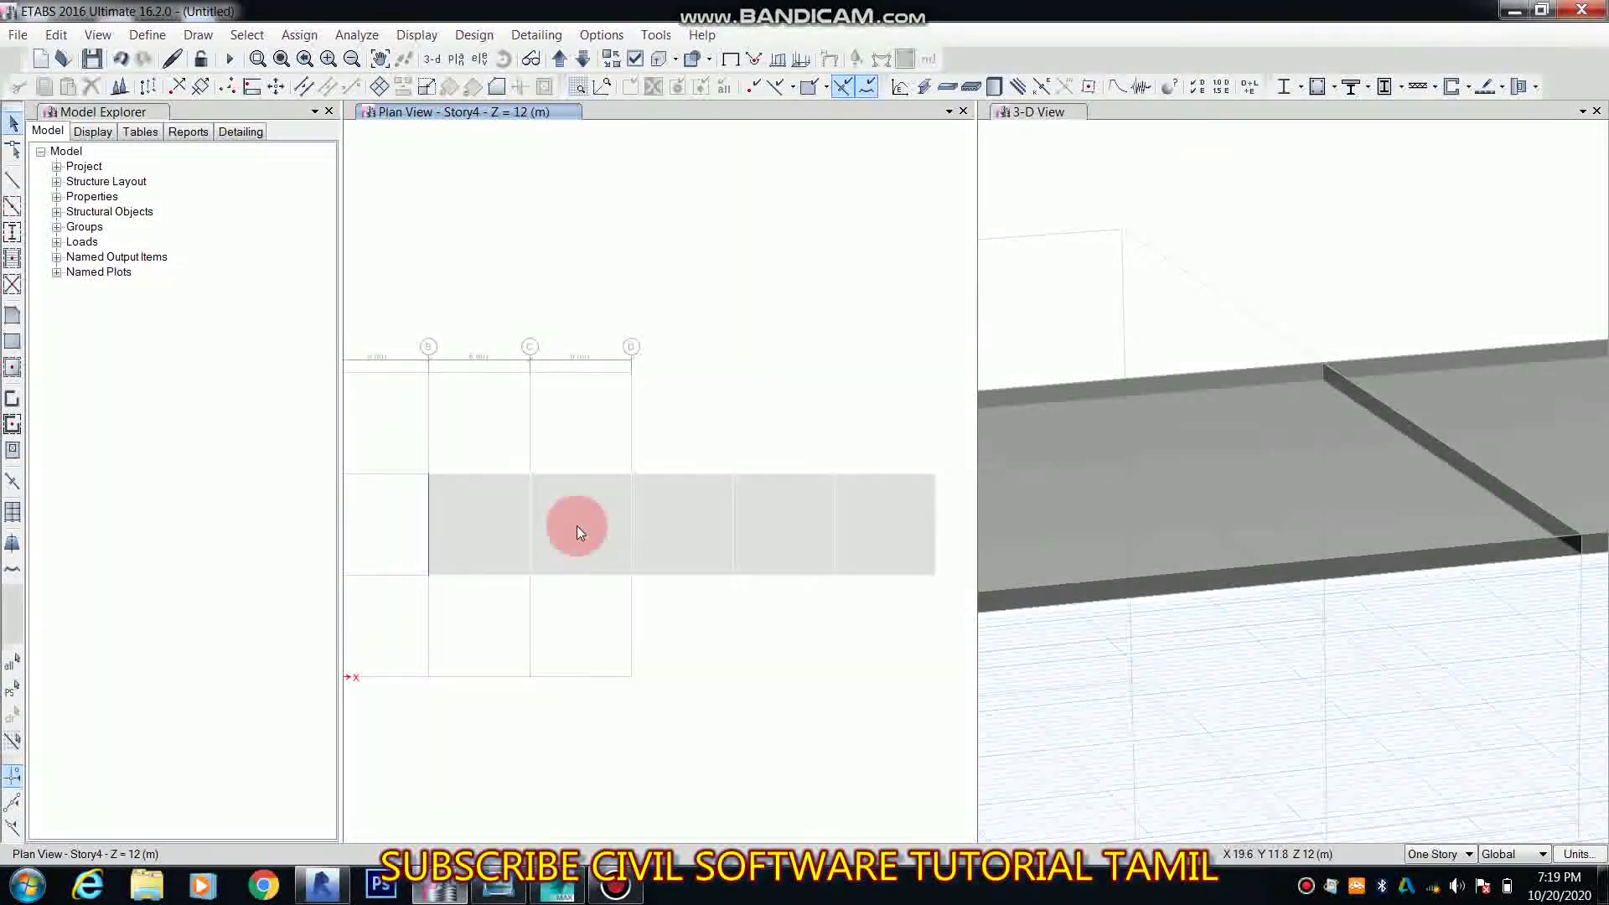
middle_drag(636, 633, 647, 612)
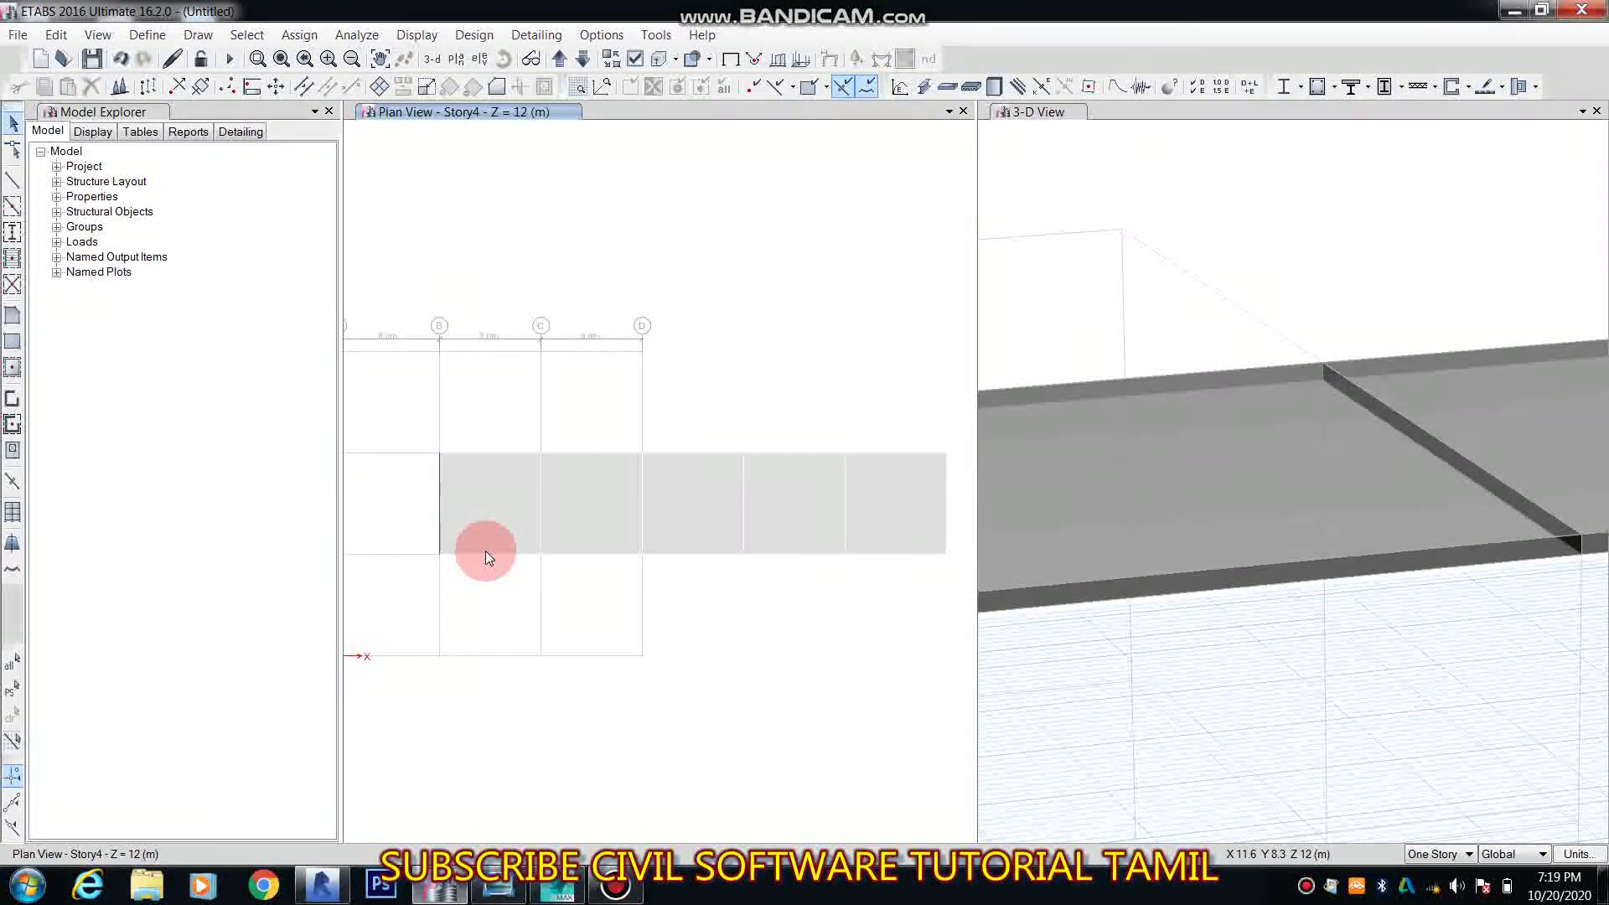
drag(413, 383, 927, 525)
click(56, 34)
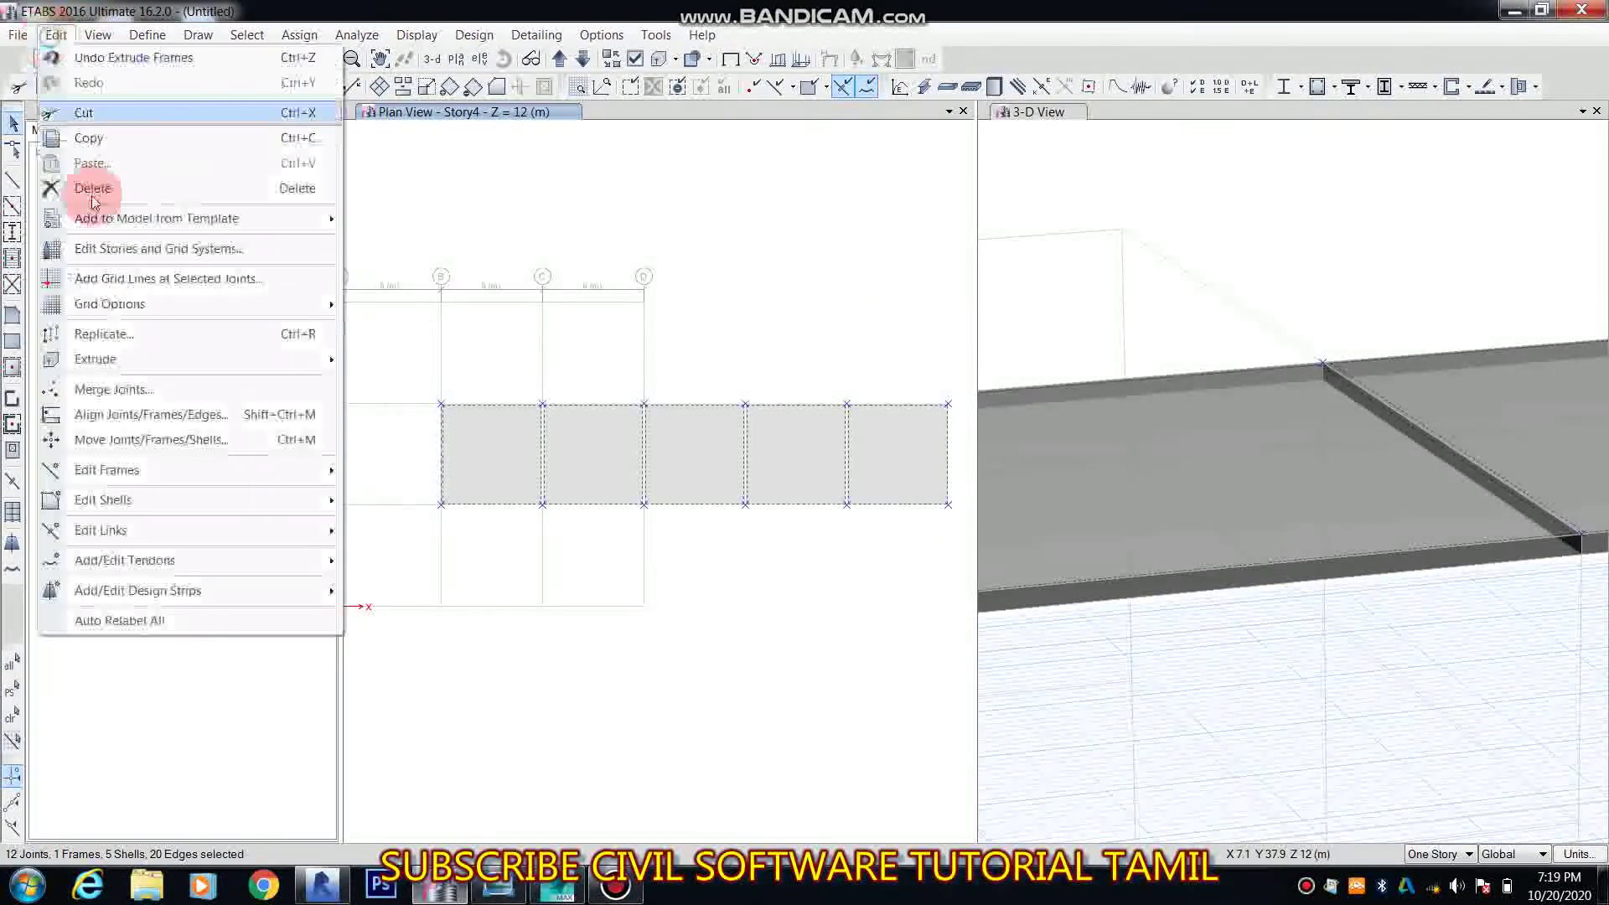
click(164, 358)
click(422, 386)
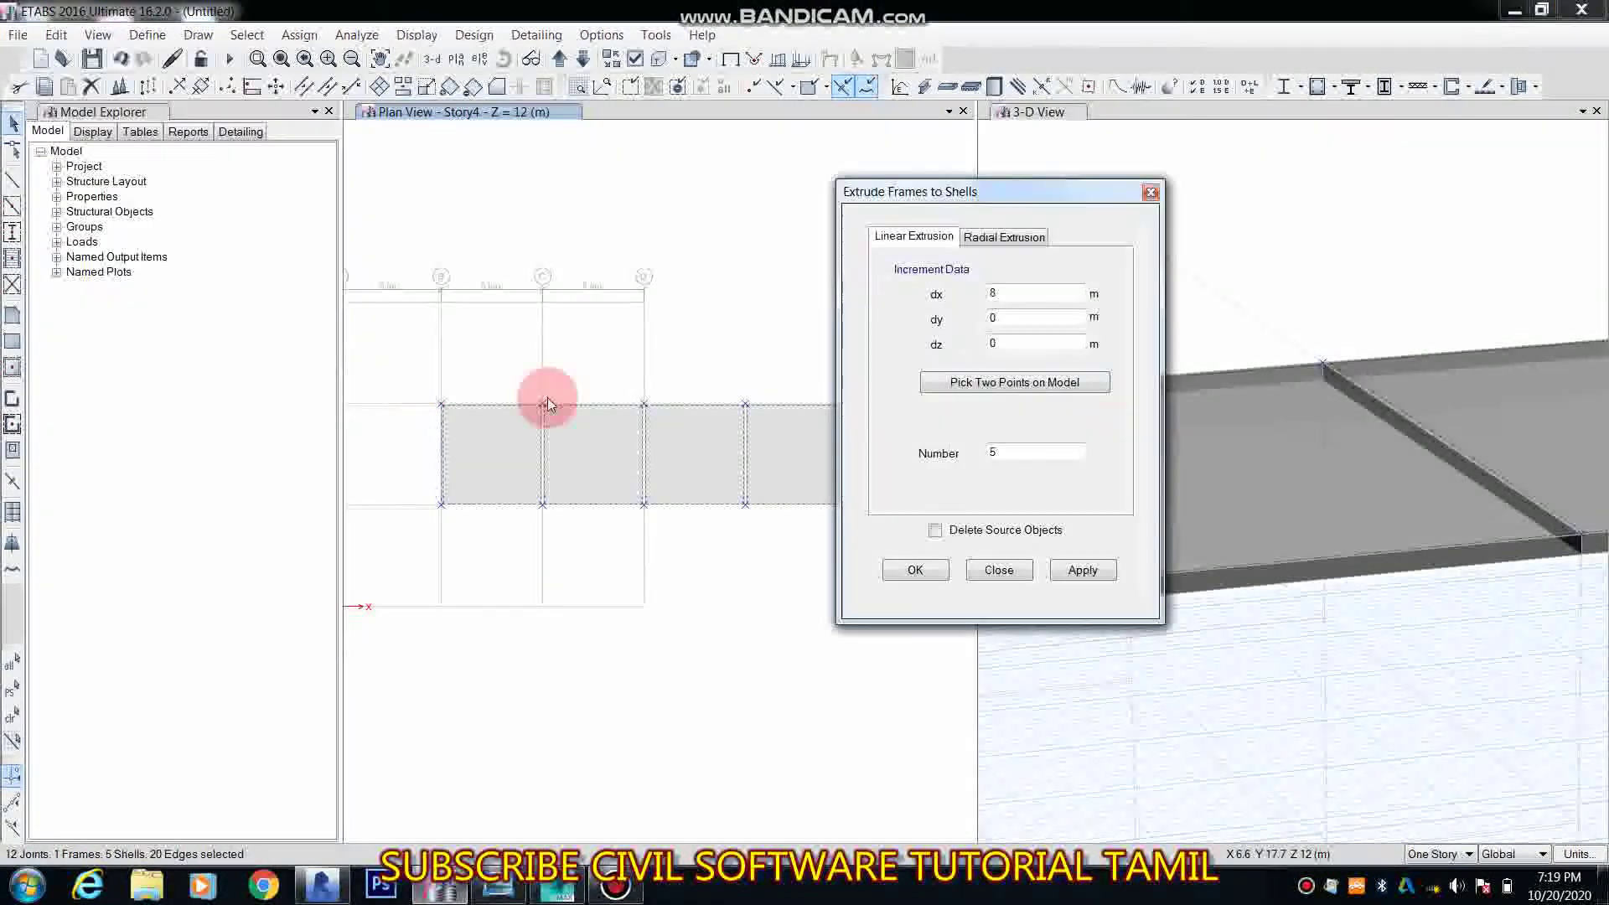
Step: Try to extrude the selected objects linearly into shells with dx 0, dy 2 m, dz 0 and number 5
drag(1014, 321, 942, 347)
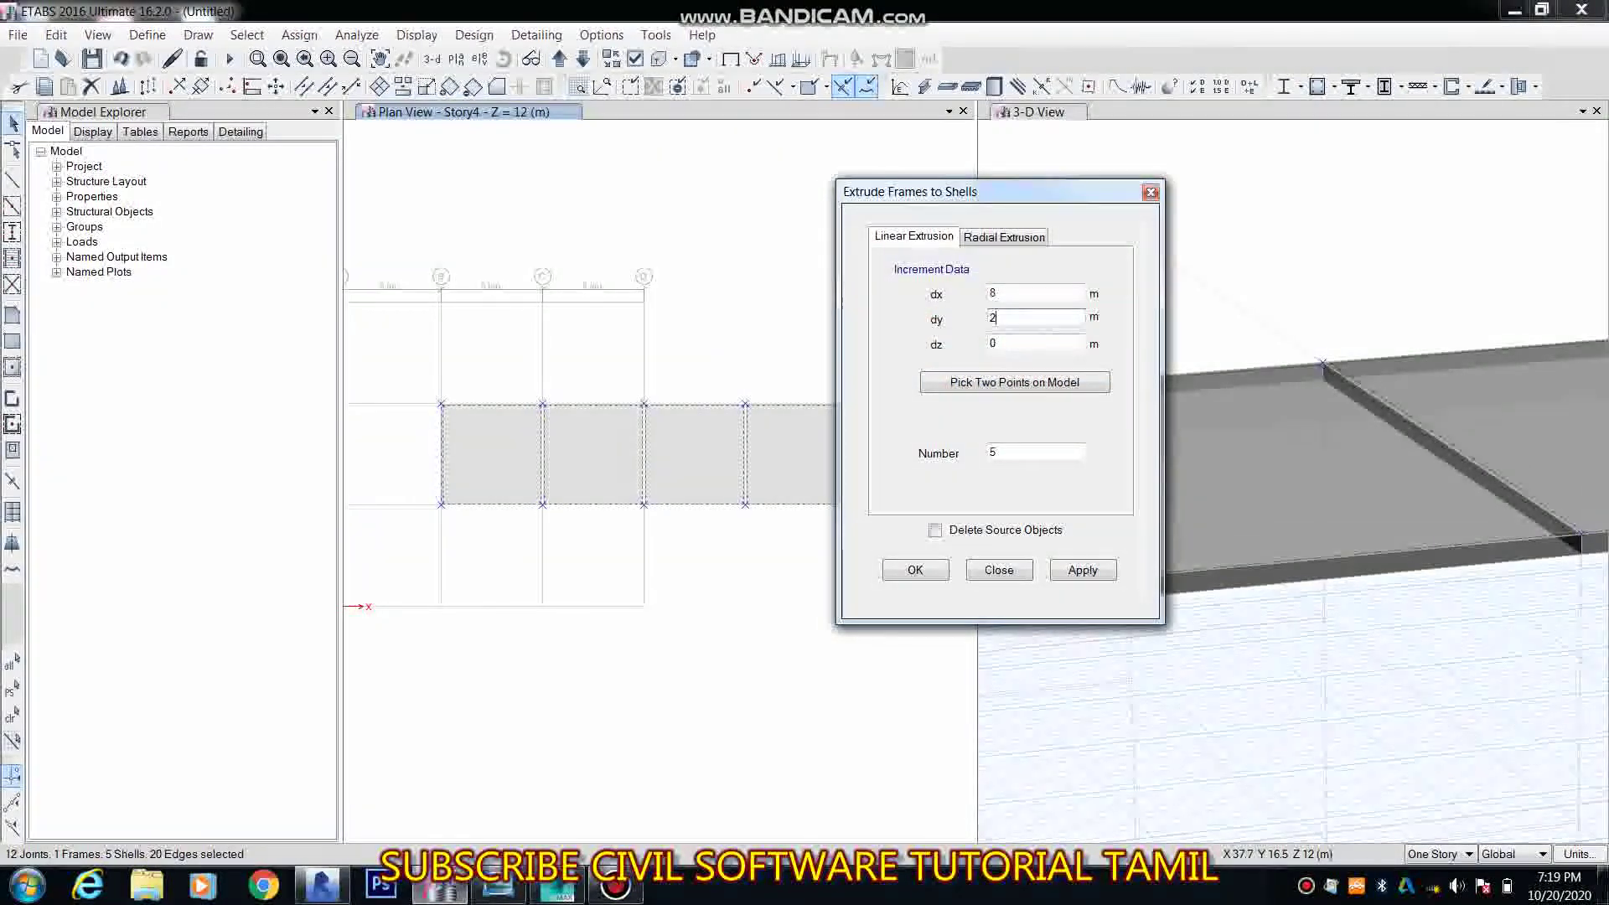
text(2)
double_click(995, 292)
text(0)
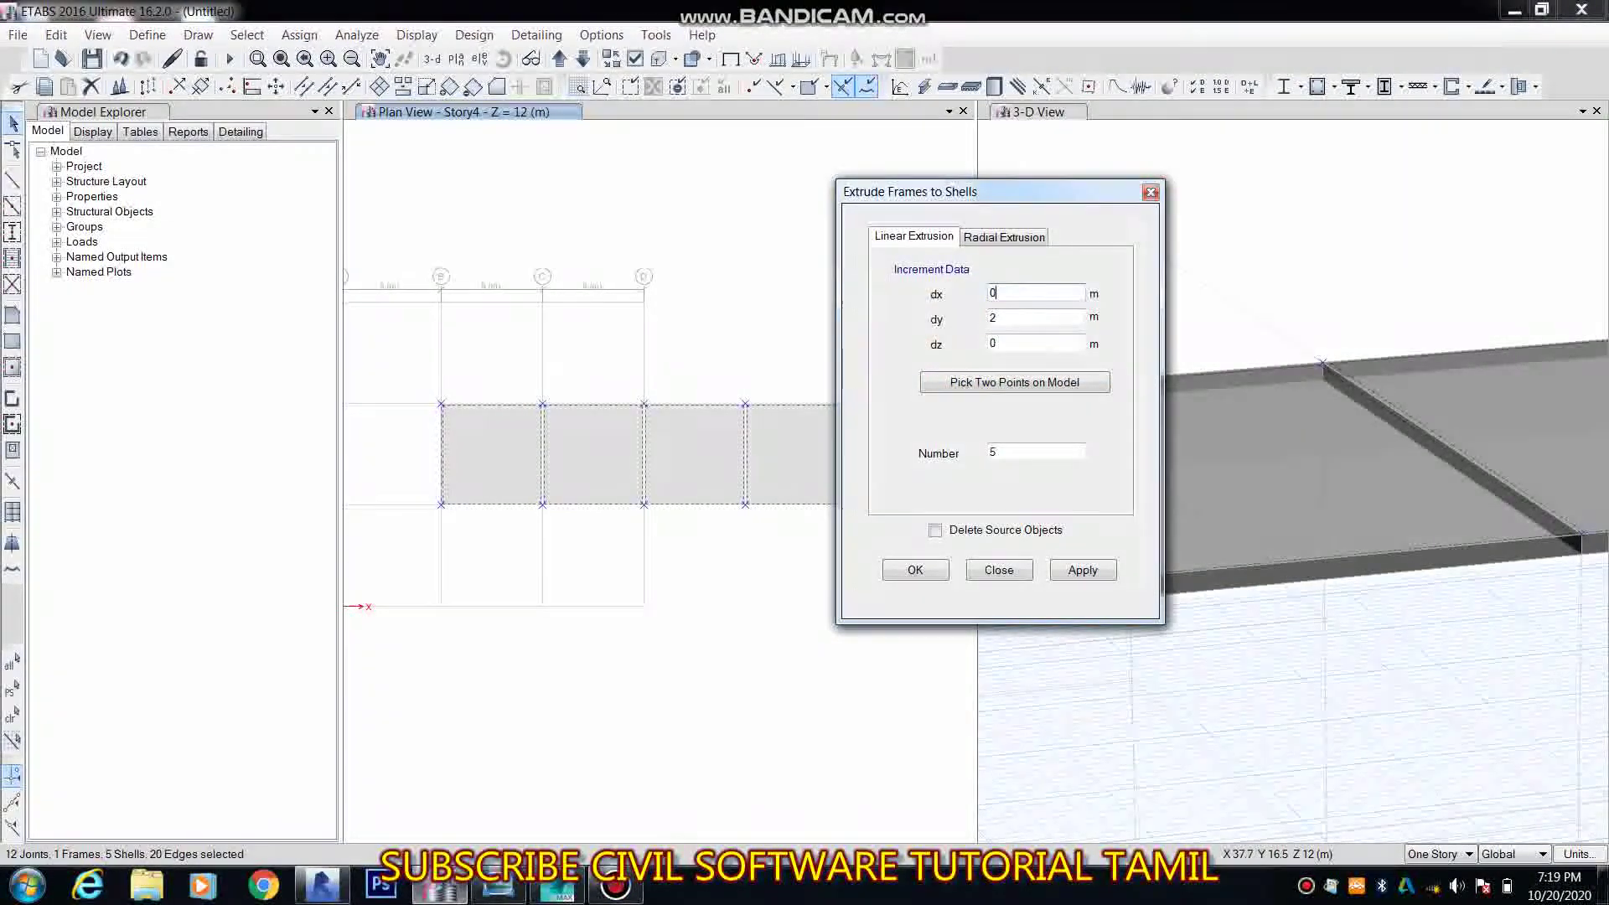
double_click(1005, 452)
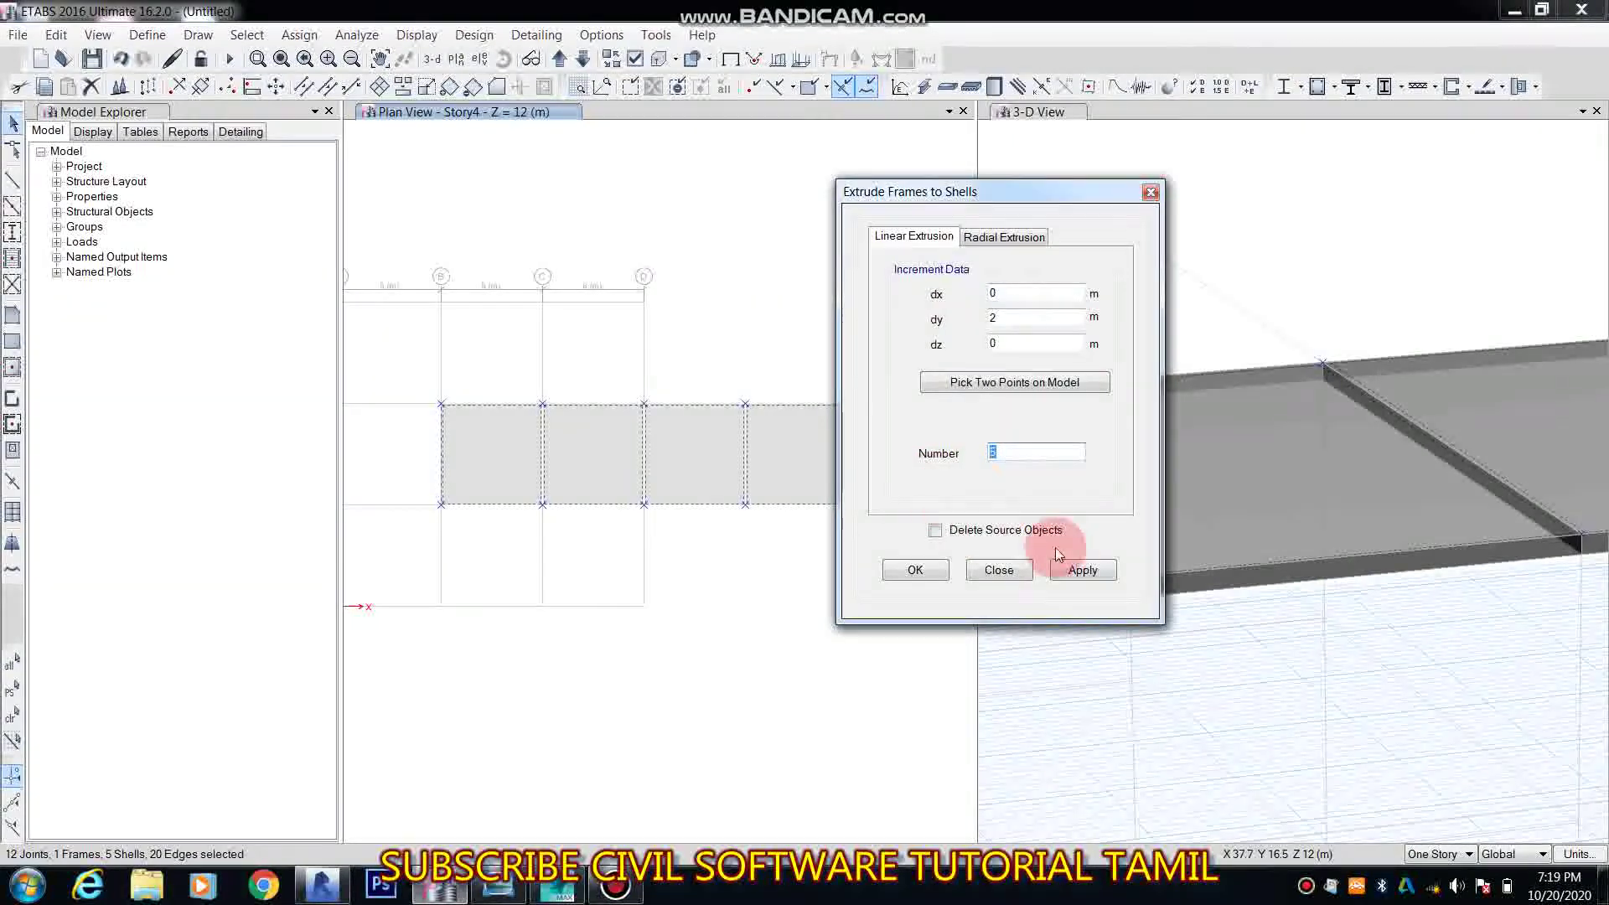
click(1063, 569)
click(916, 570)
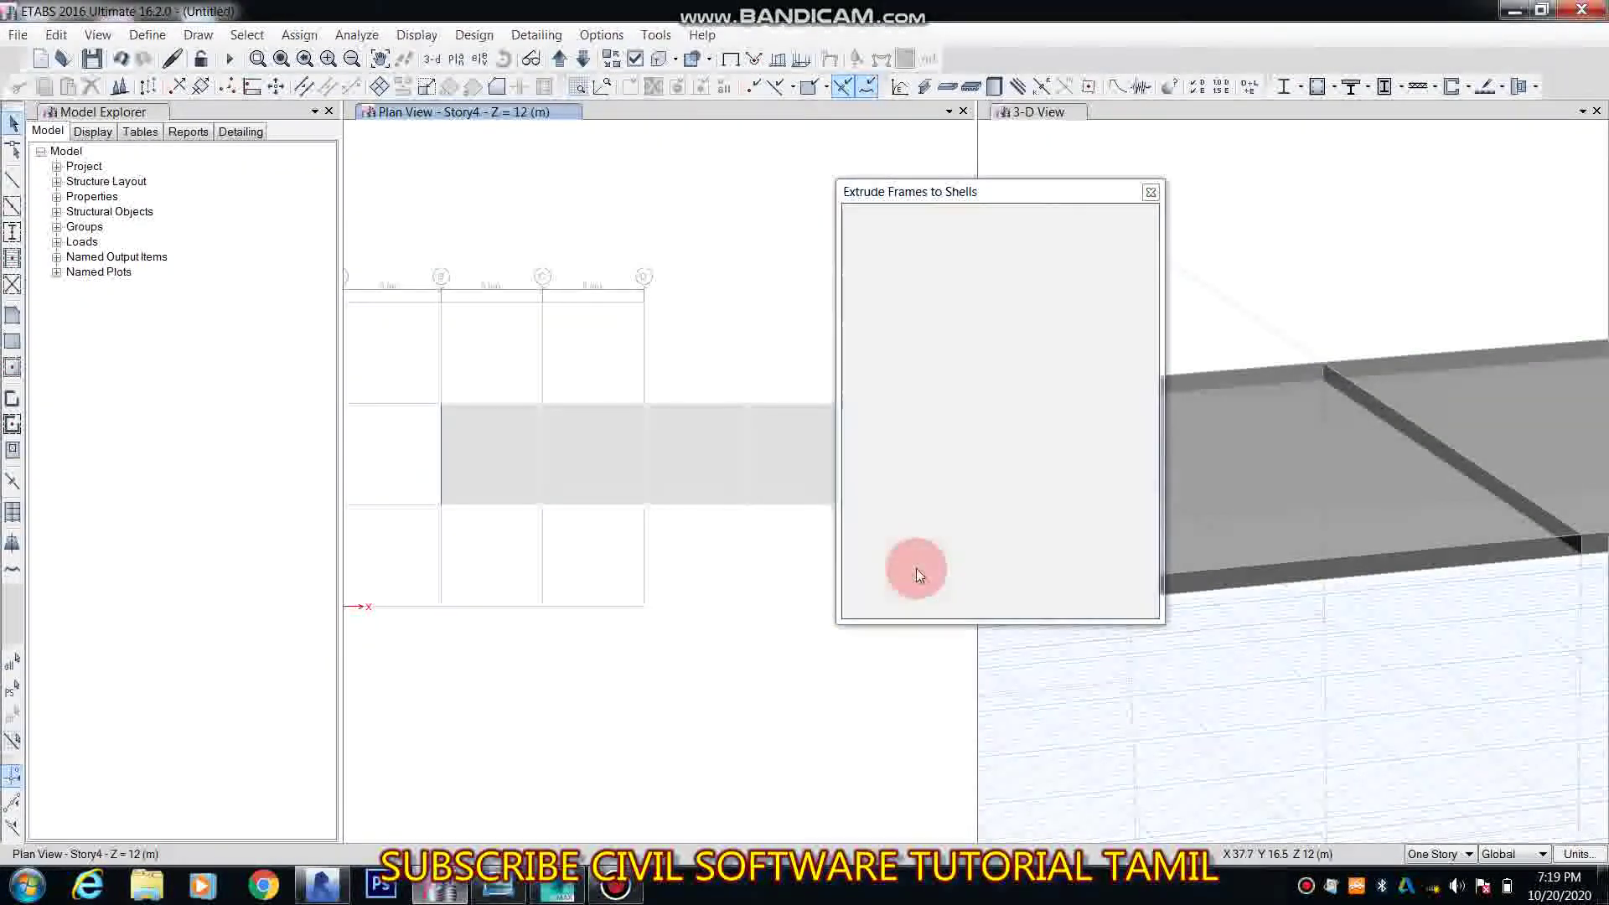
Step: Select the five shells with the grid B beam and try to extrude them linearly into shells with dx 0, dy 8 m, dz 0, number 5
click(616, 505)
drag(518, 477, 952, 564)
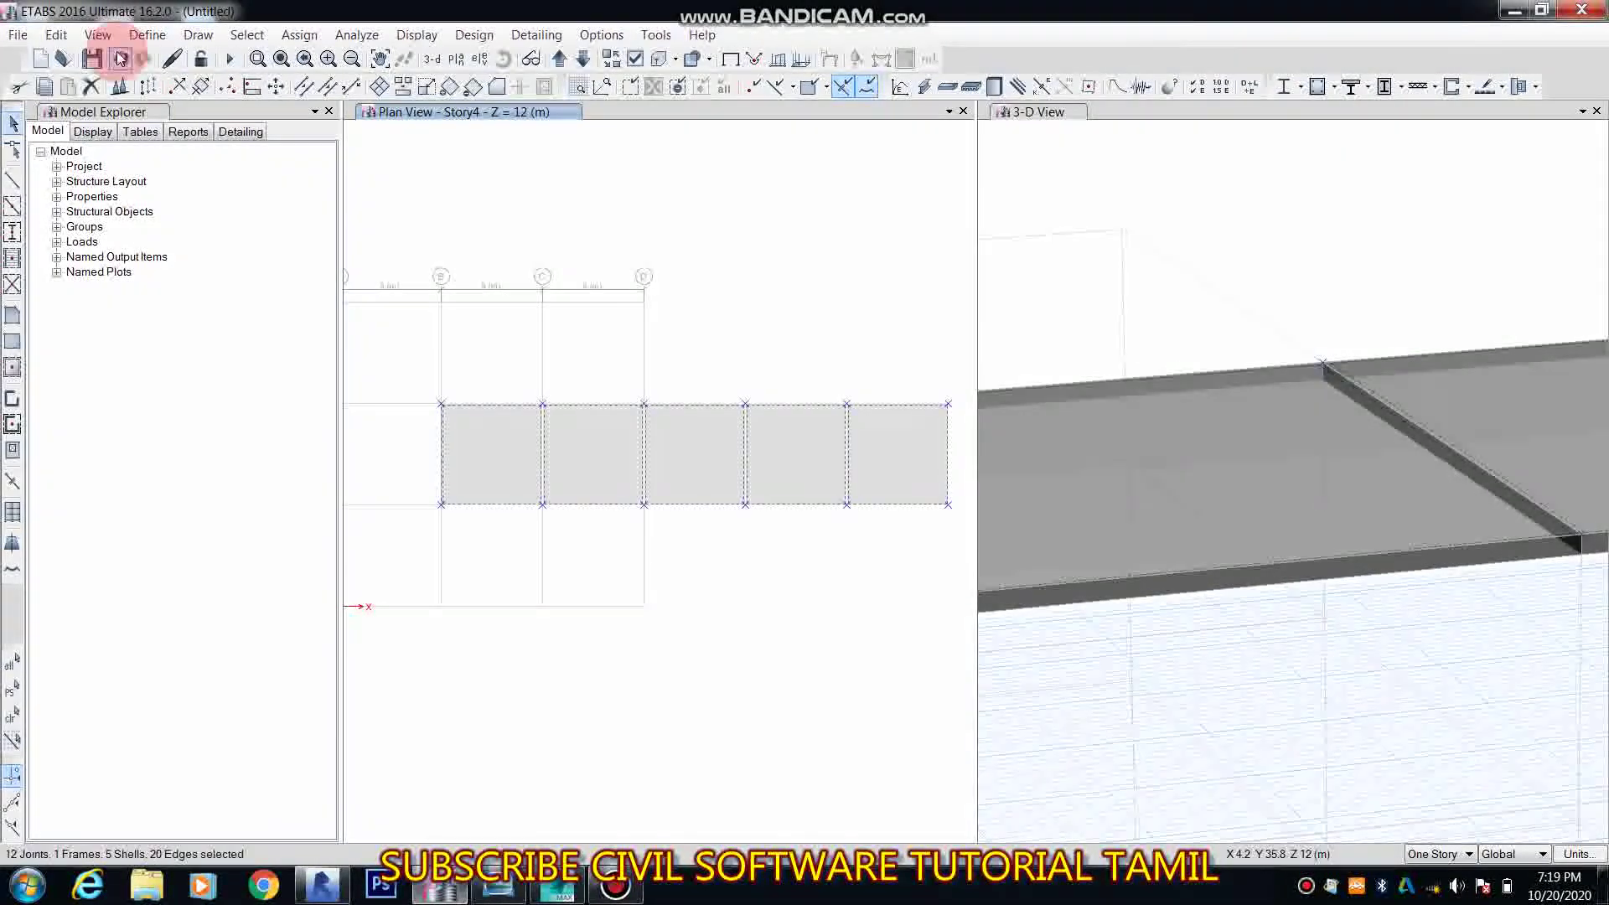
click(57, 34)
mouse_move(259, 359)
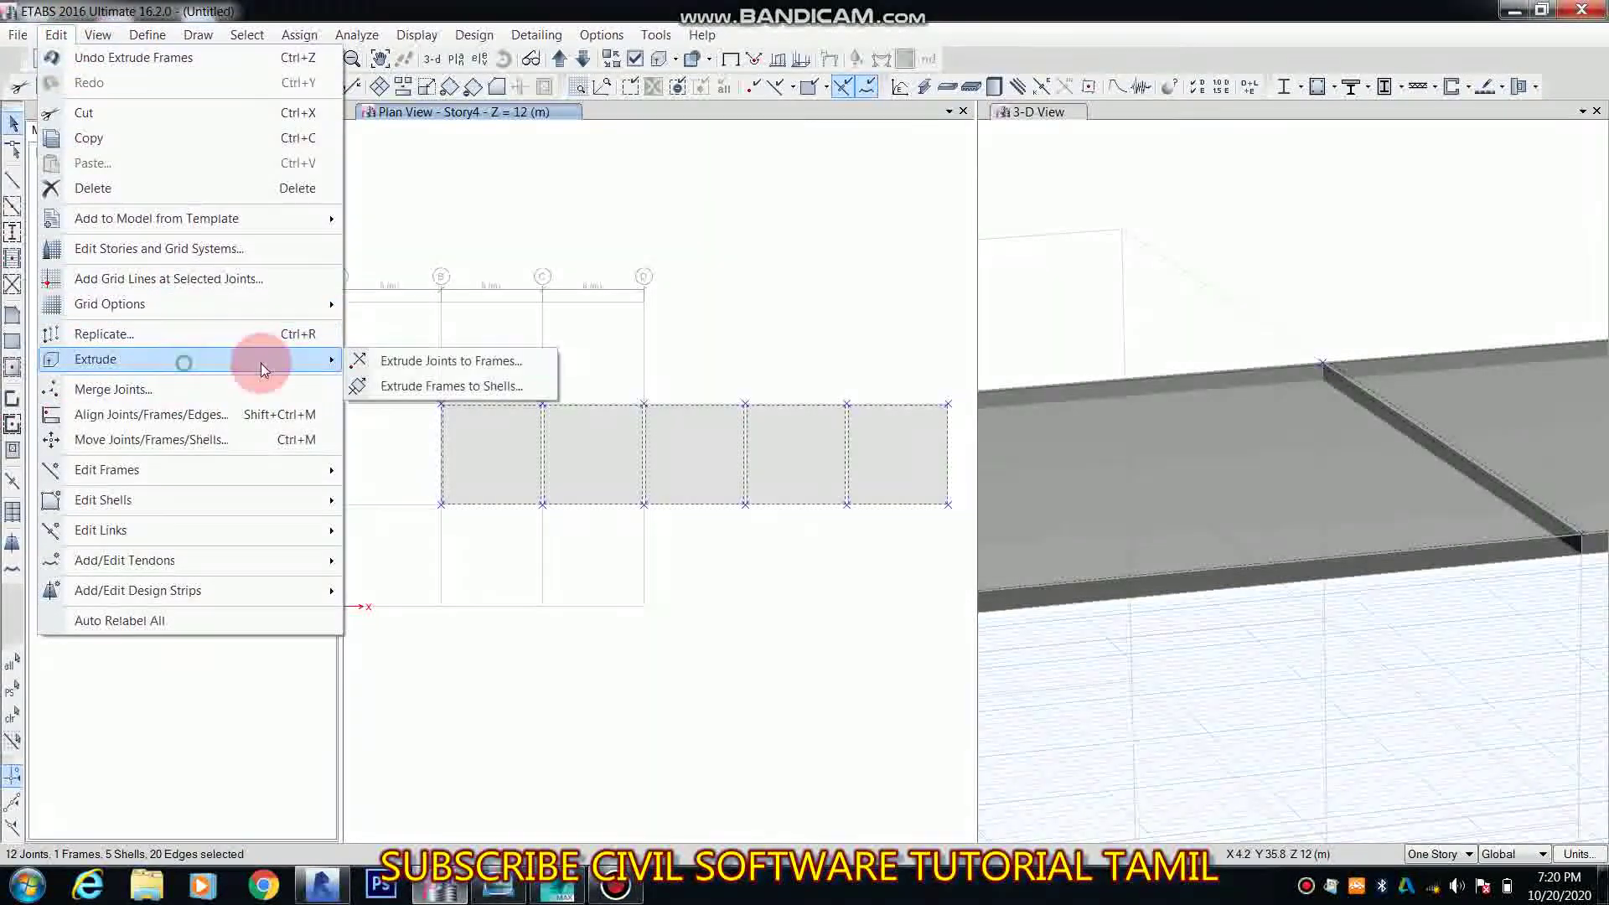
click(423, 387)
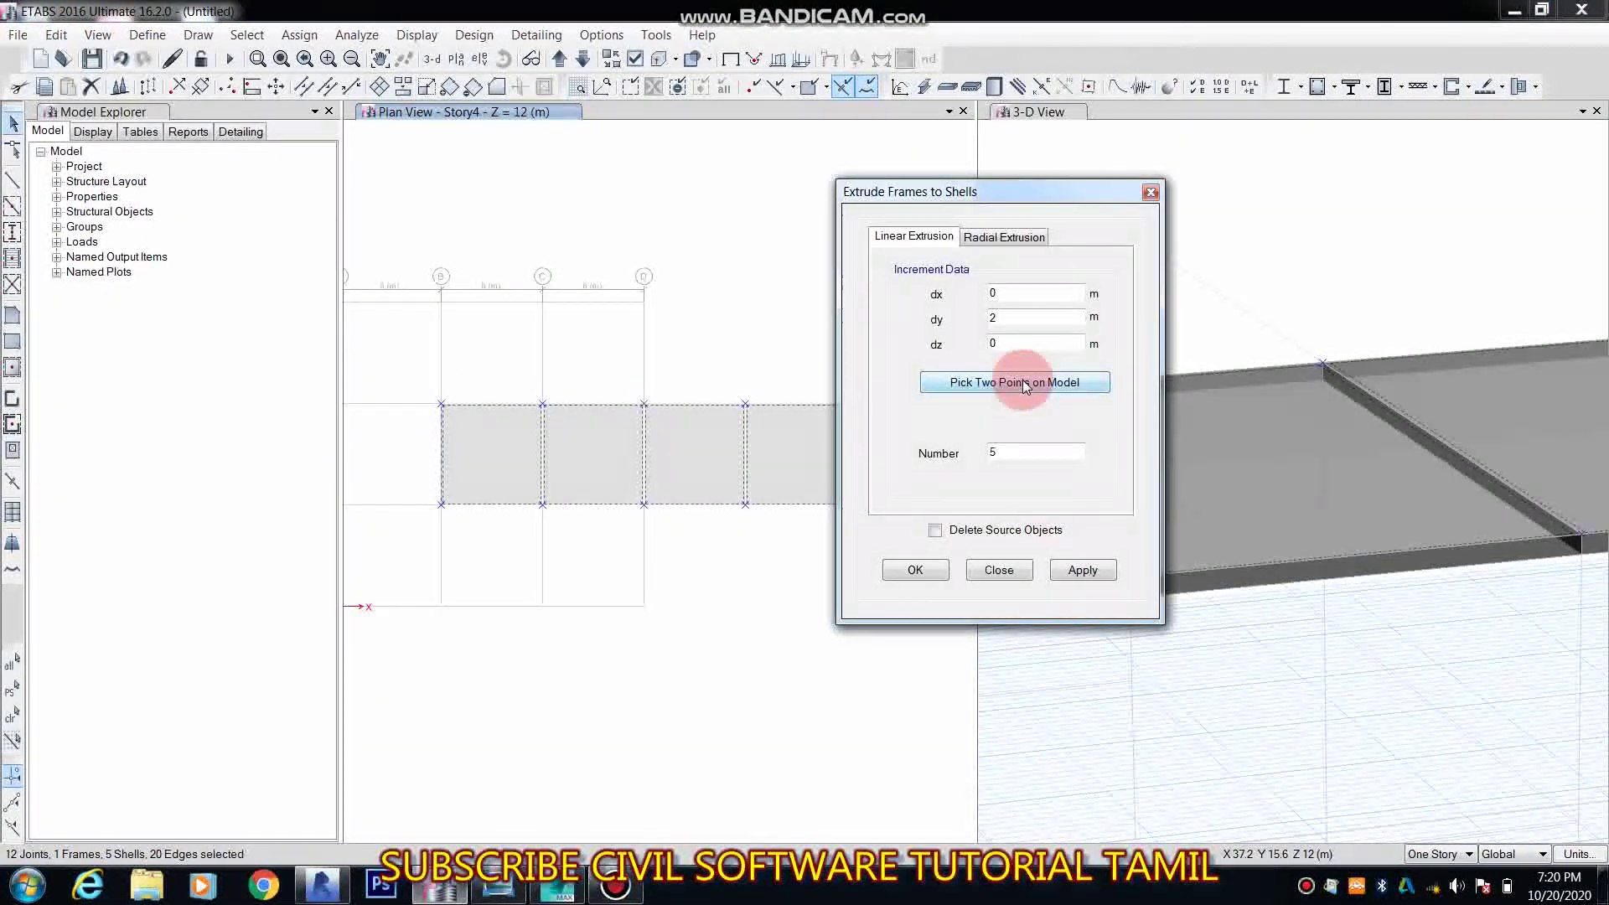
click(1002, 319)
drag(1003, 318, 895, 356)
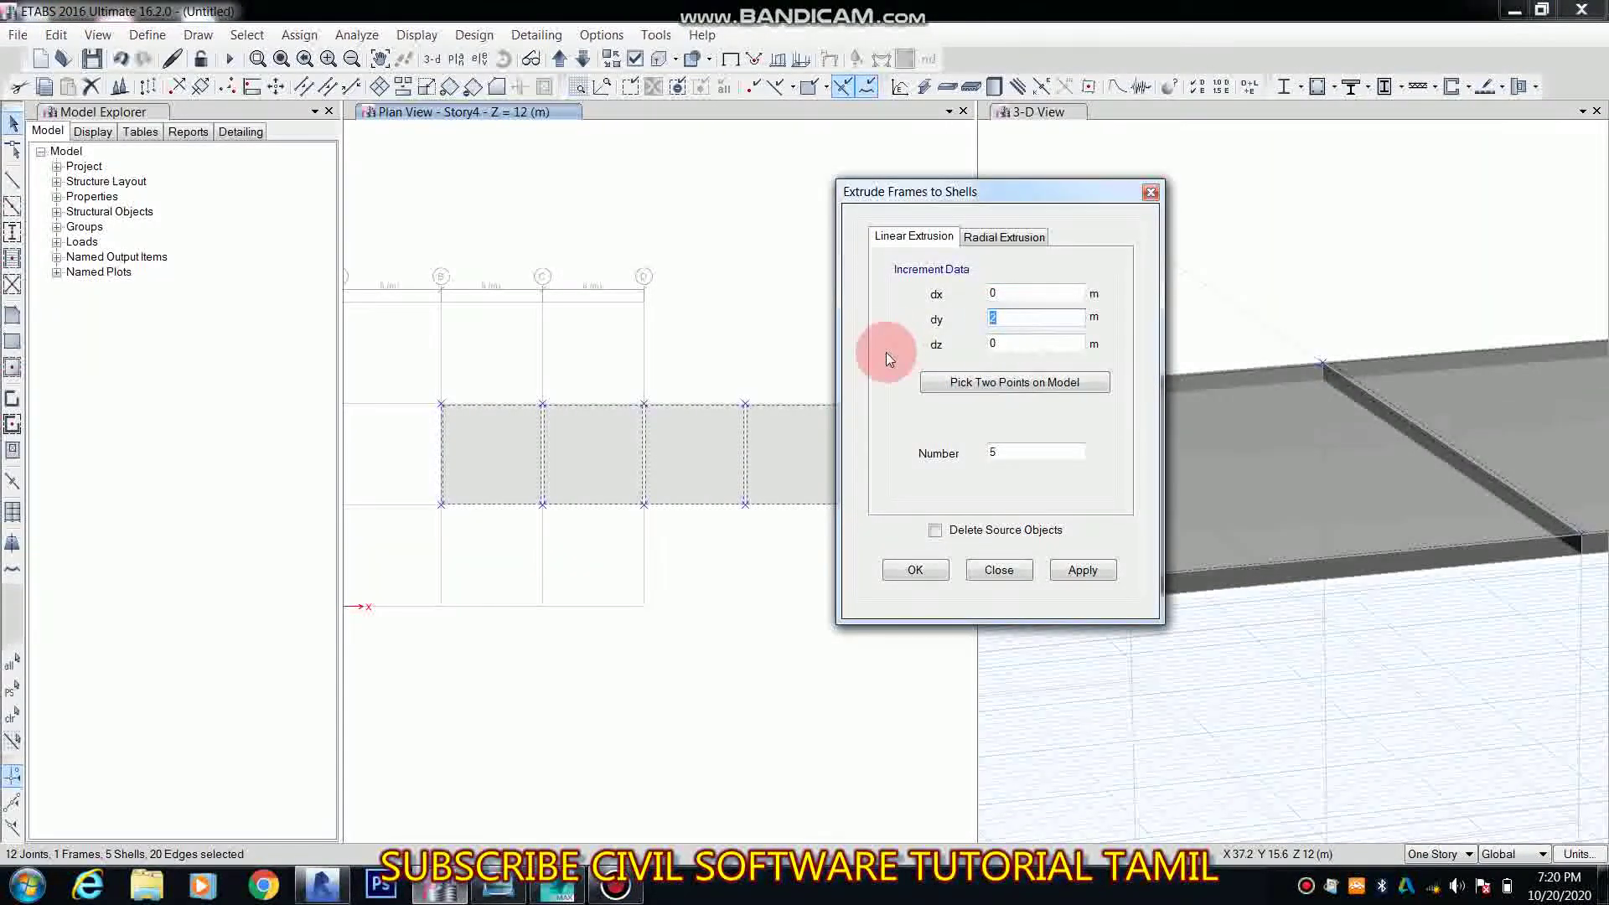
text(8)
click(983, 356)
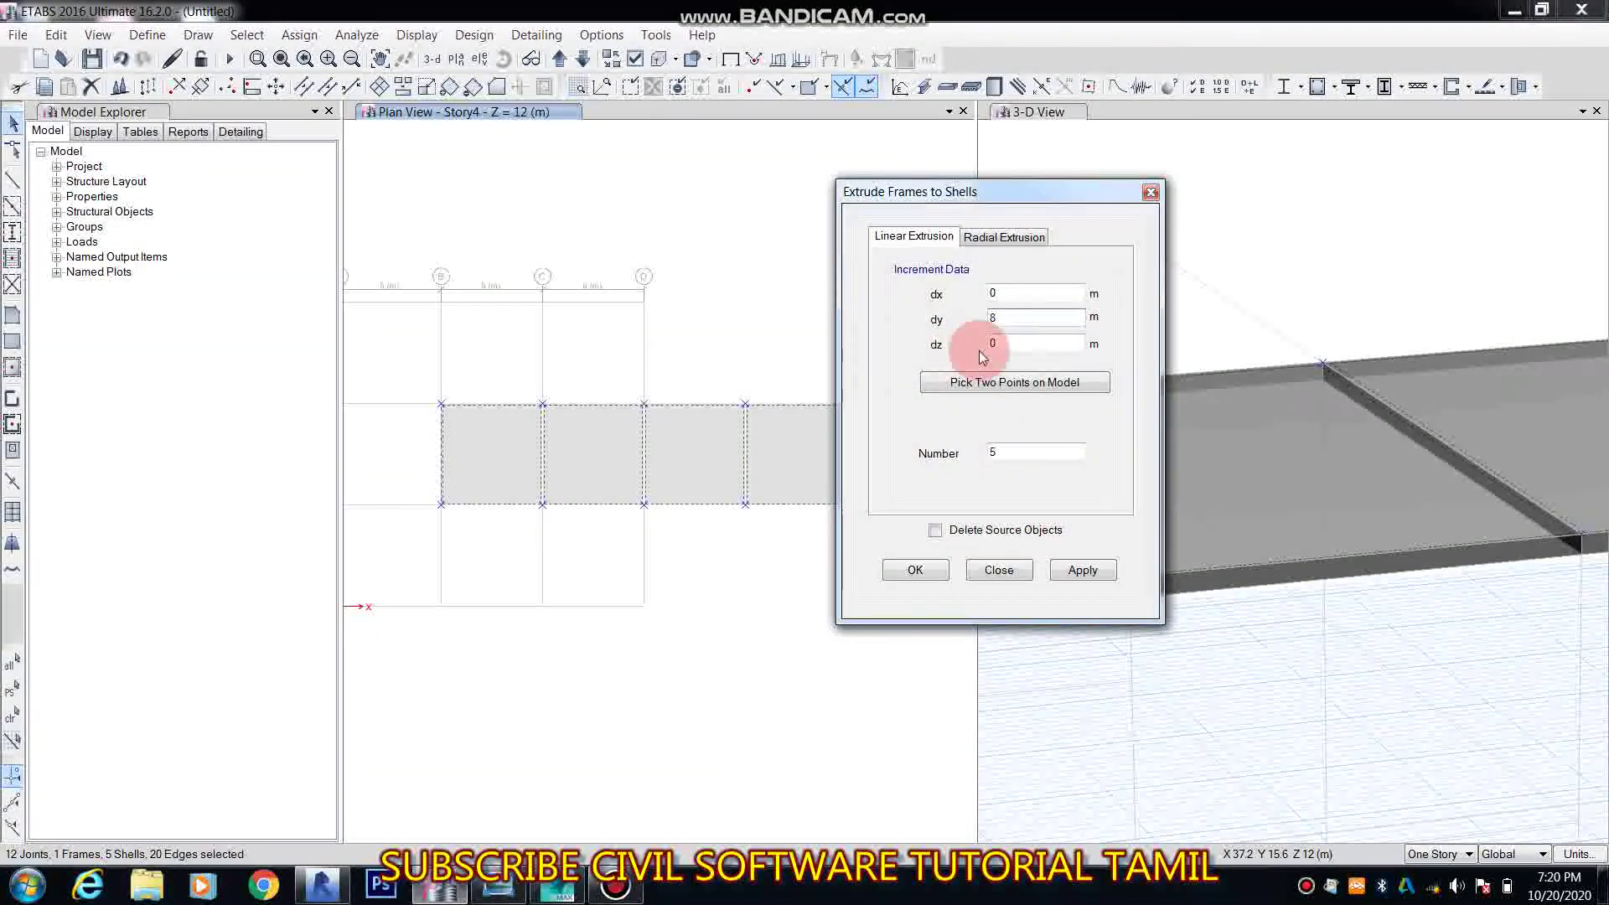
click(1081, 571)
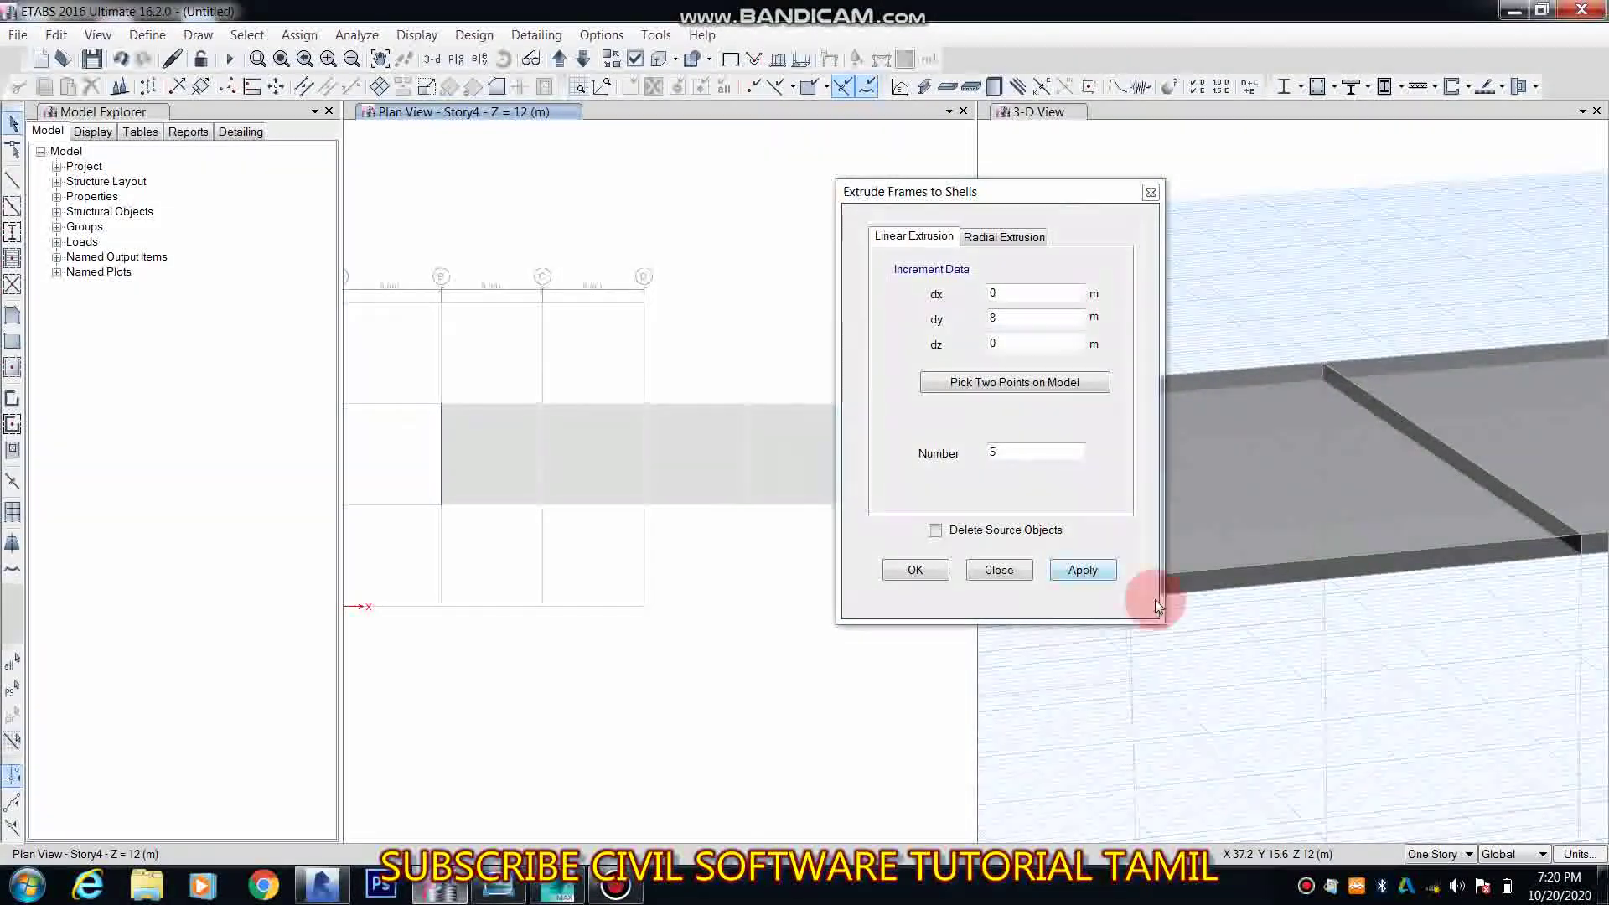
click(1333, 584)
scroll(1285, 630, down, 3)
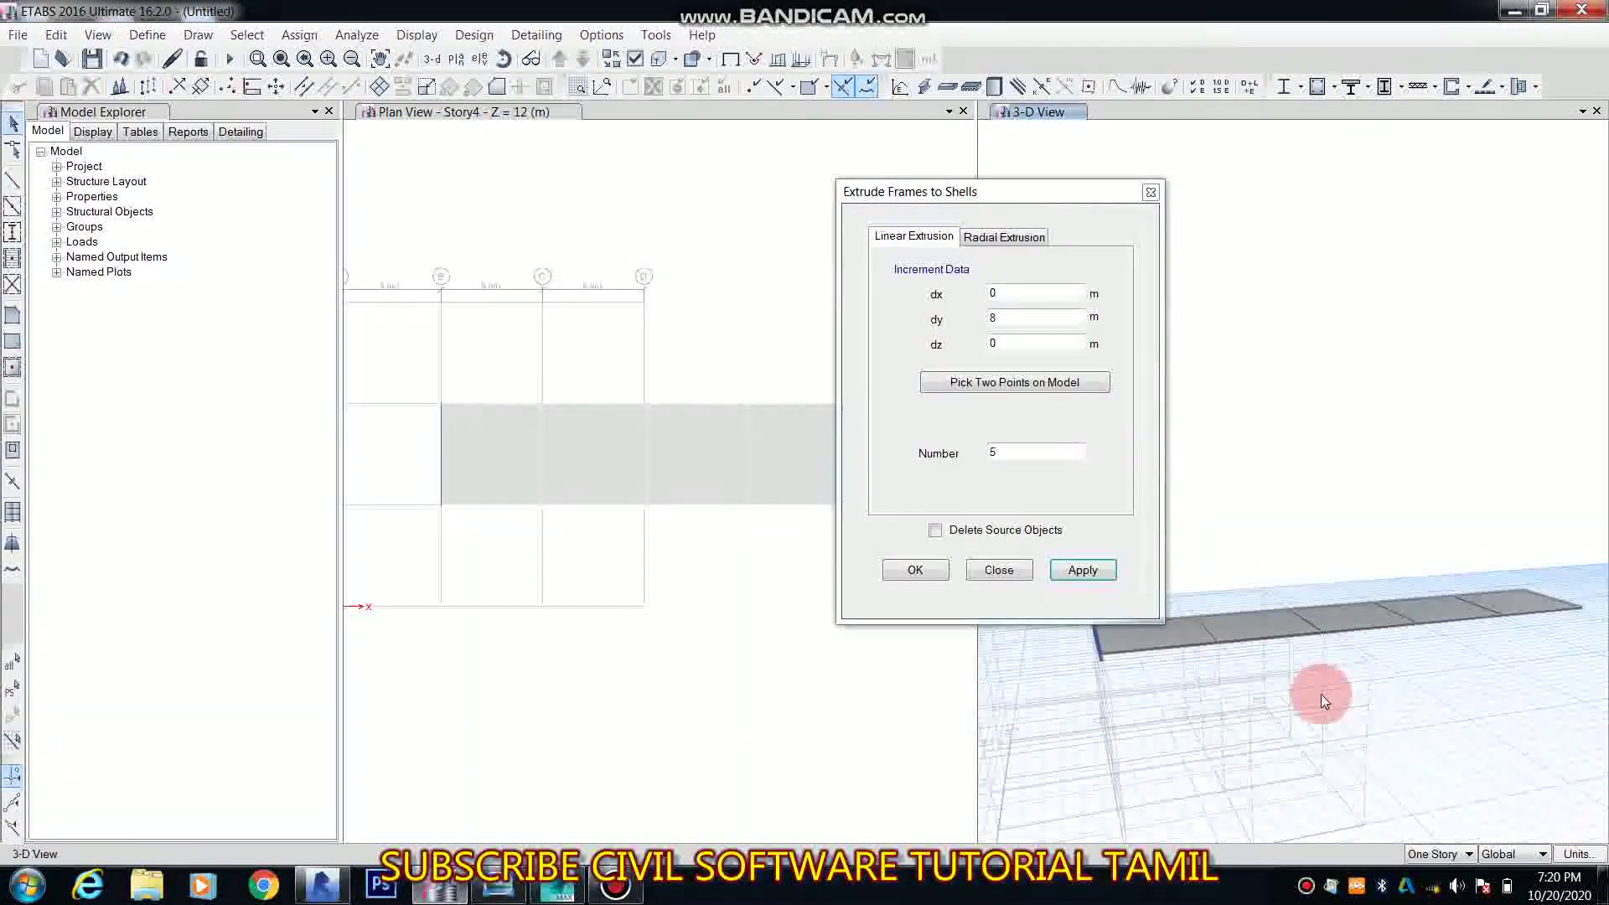
Step: Reselect the shell strip and grid B beam and try a linear extrusion to shells with dx 0, dy -8 m, dz 0, number 5
drag(431, 389, 1141, 620)
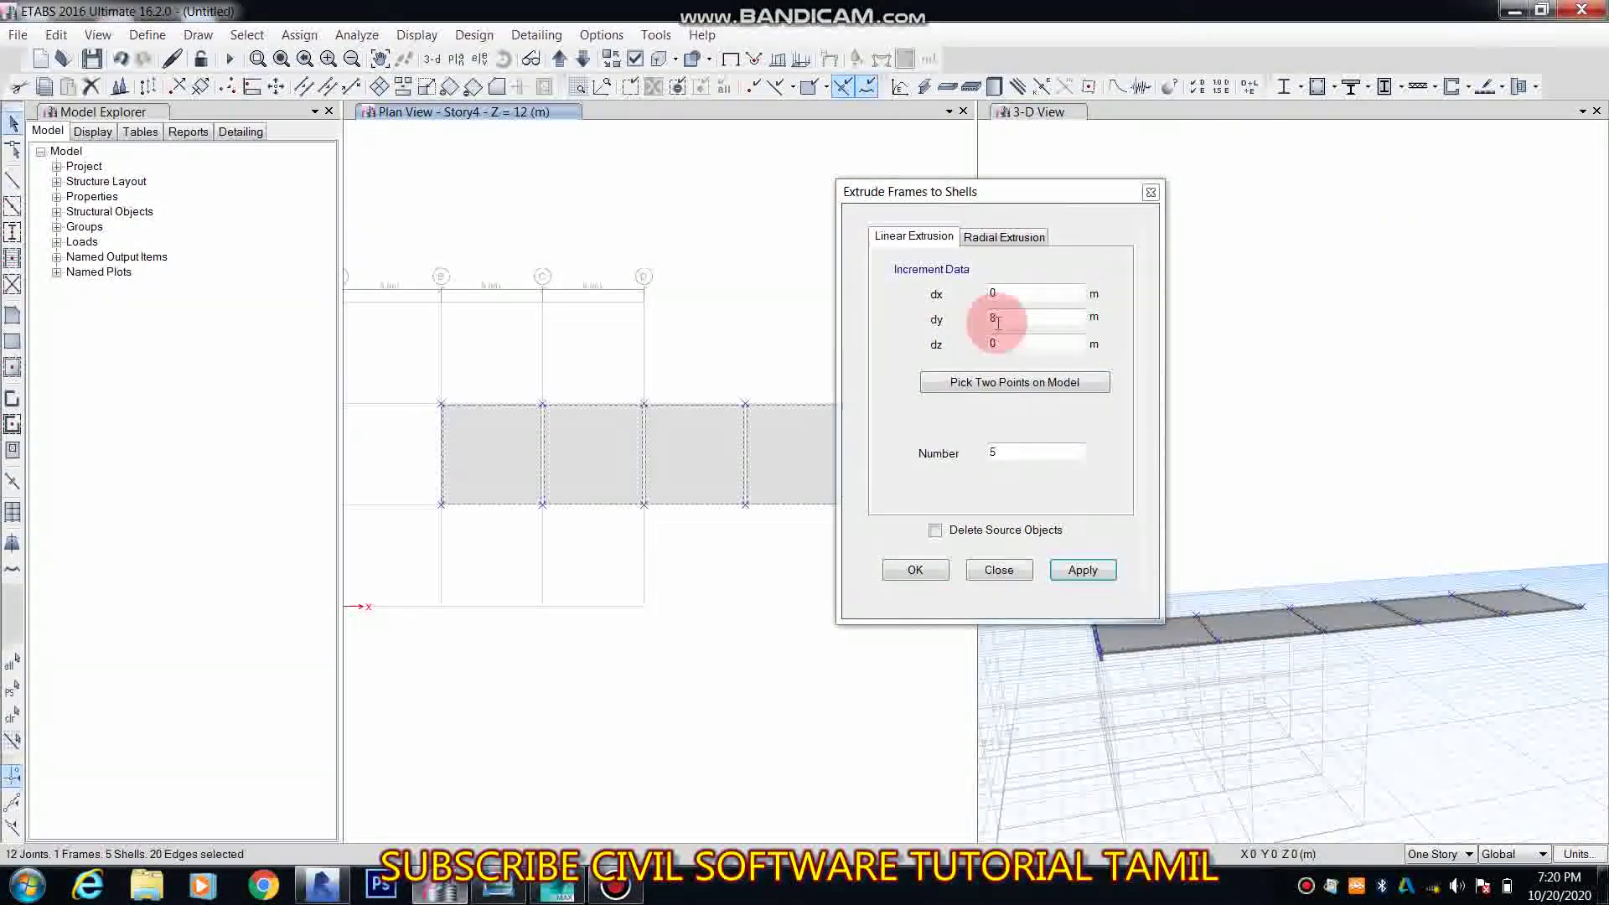
drag(1035, 326, 854, 352)
text(-5)
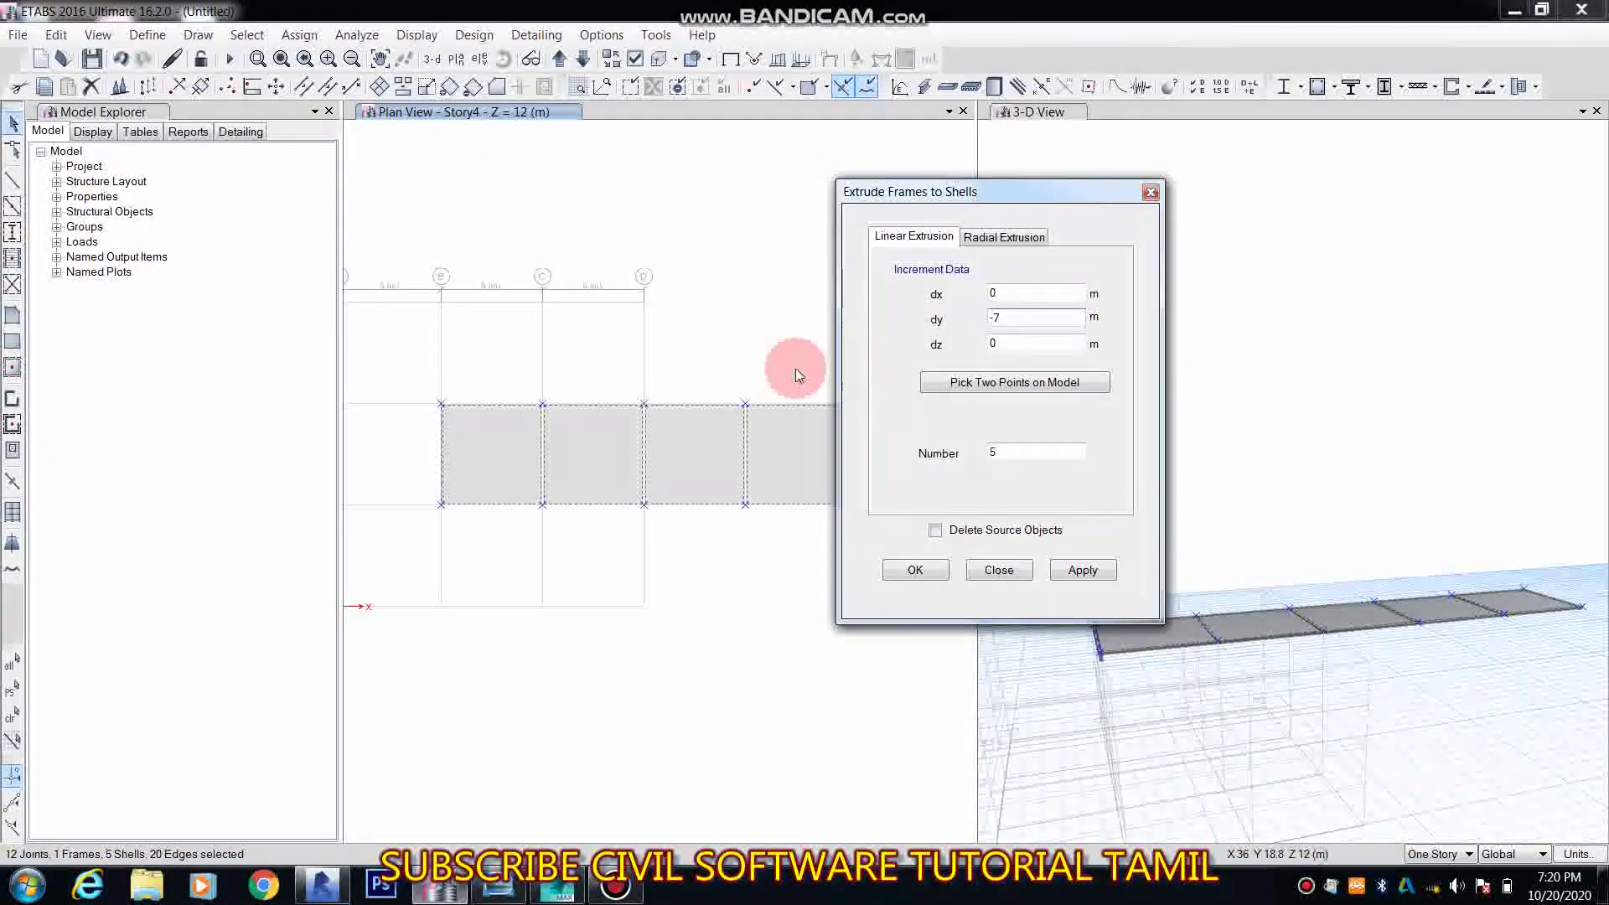
key(BackSpace)
text(8)
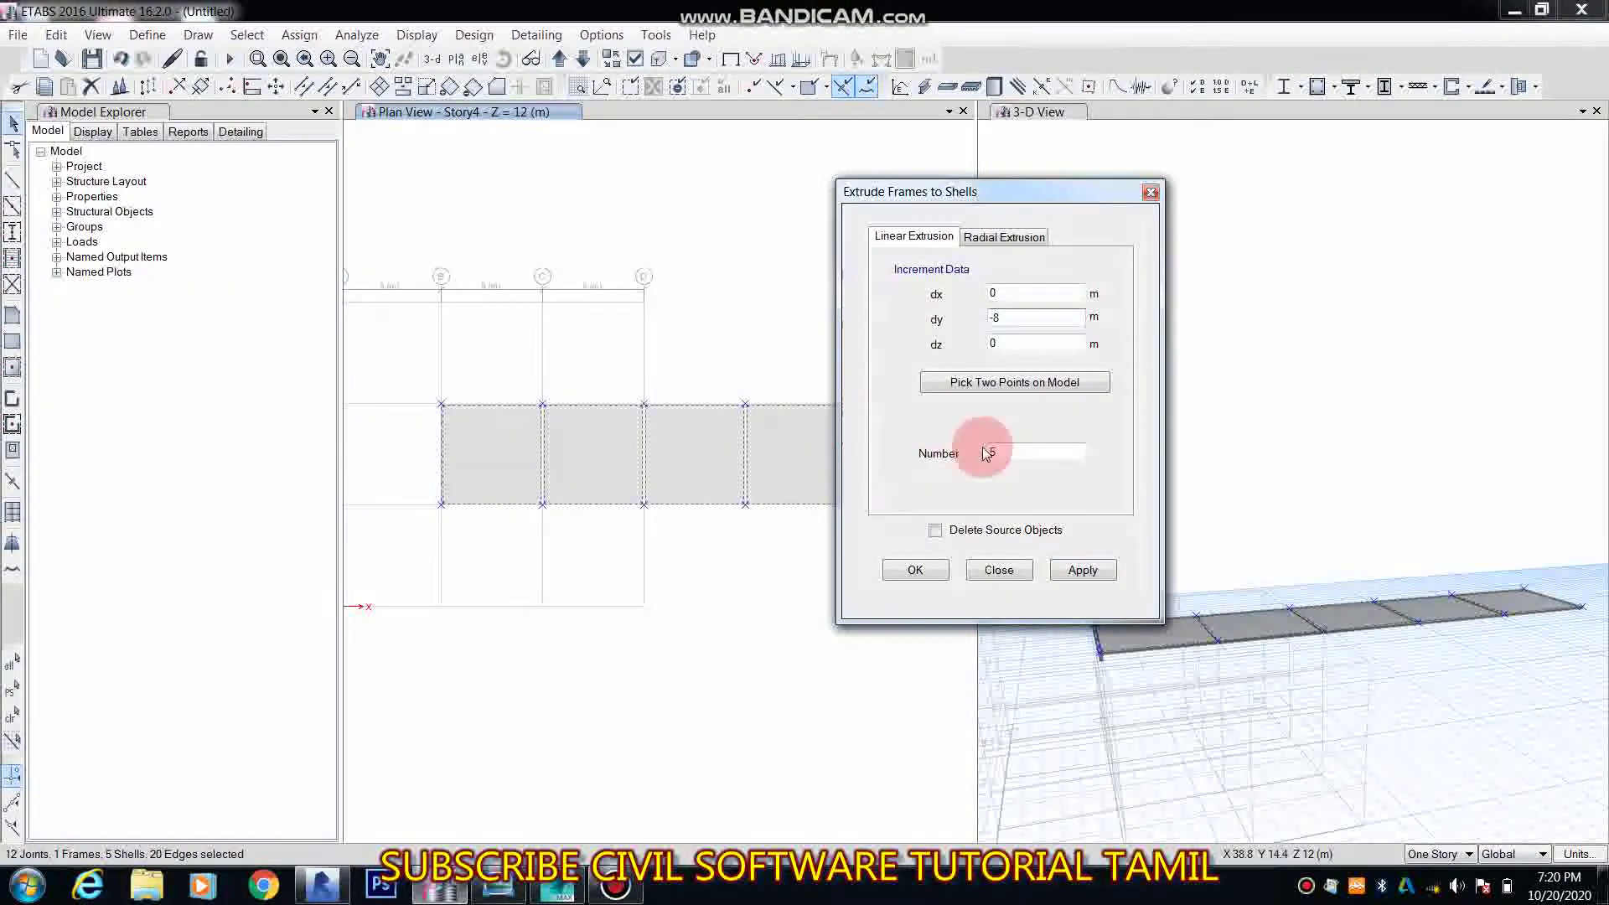
click(1081, 571)
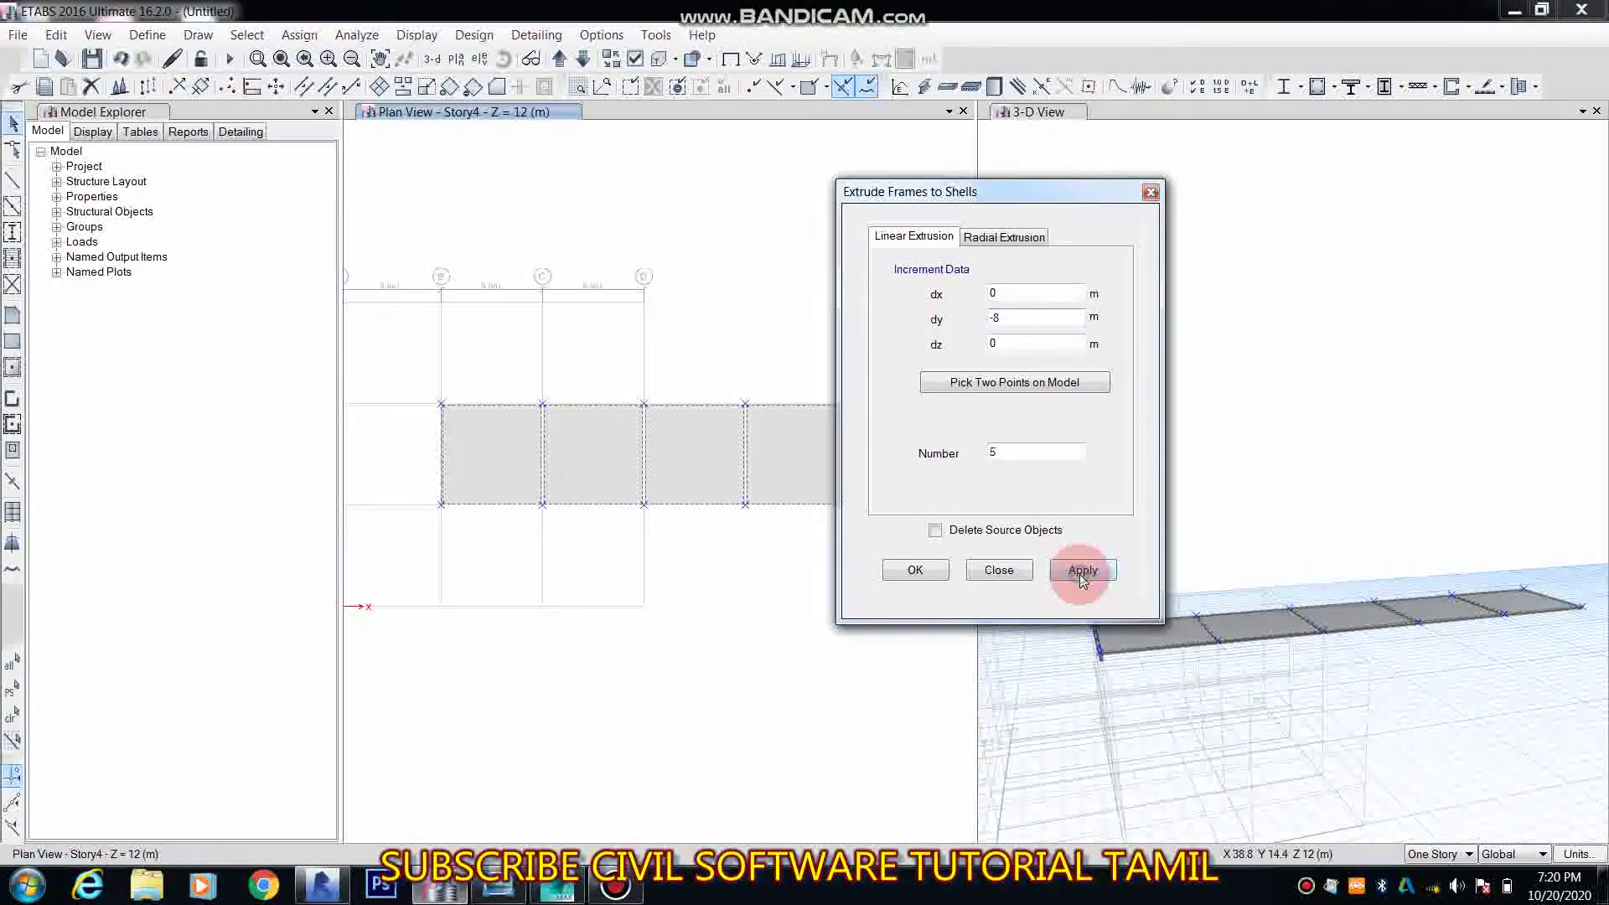
click(1358, 725)
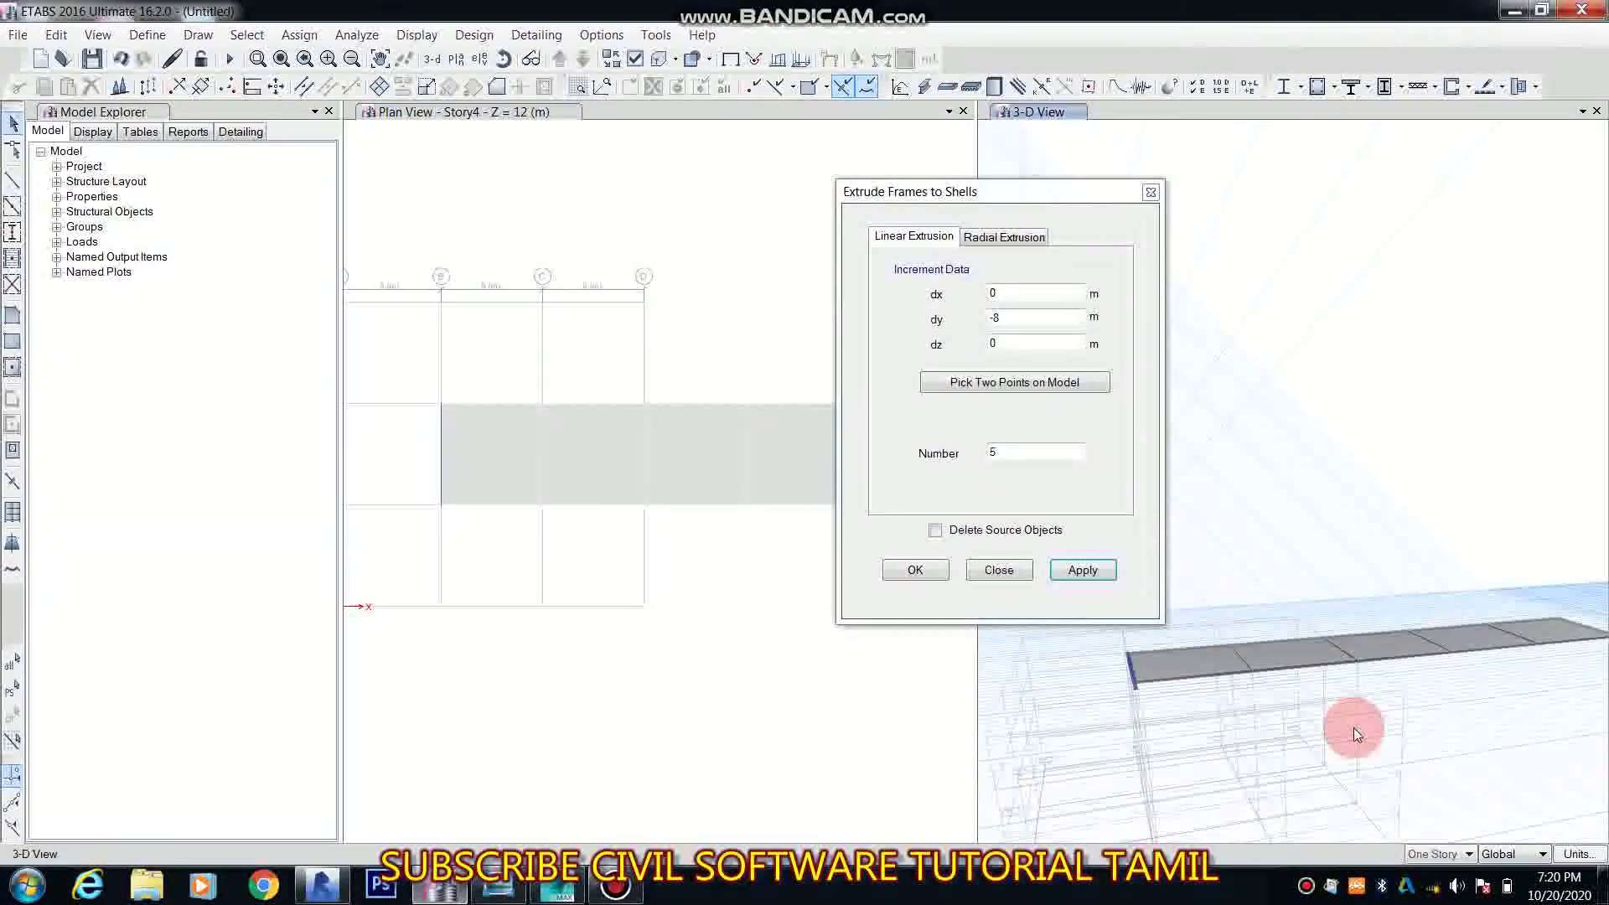
drag(1305, 736, 1343, 728)
click(996, 571)
Step: Select the shell between grids B and C with the beam and try extruding linearly with dx 0, dy -8 m, dz 0, number 2
click(434, 511)
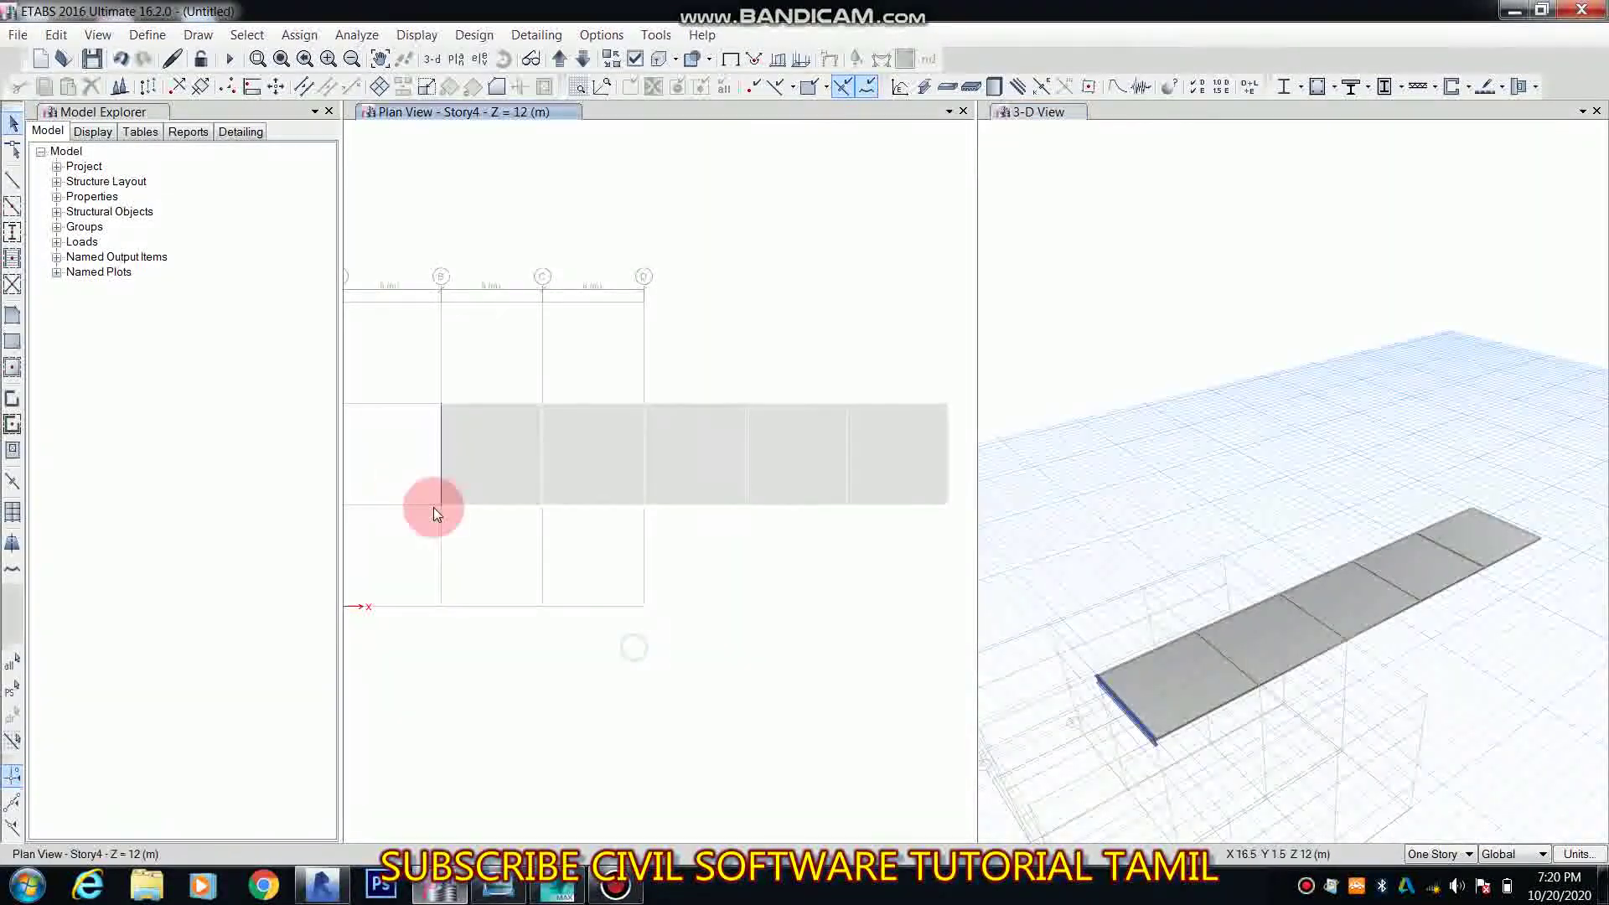
drag(409, 394, 636, 530)
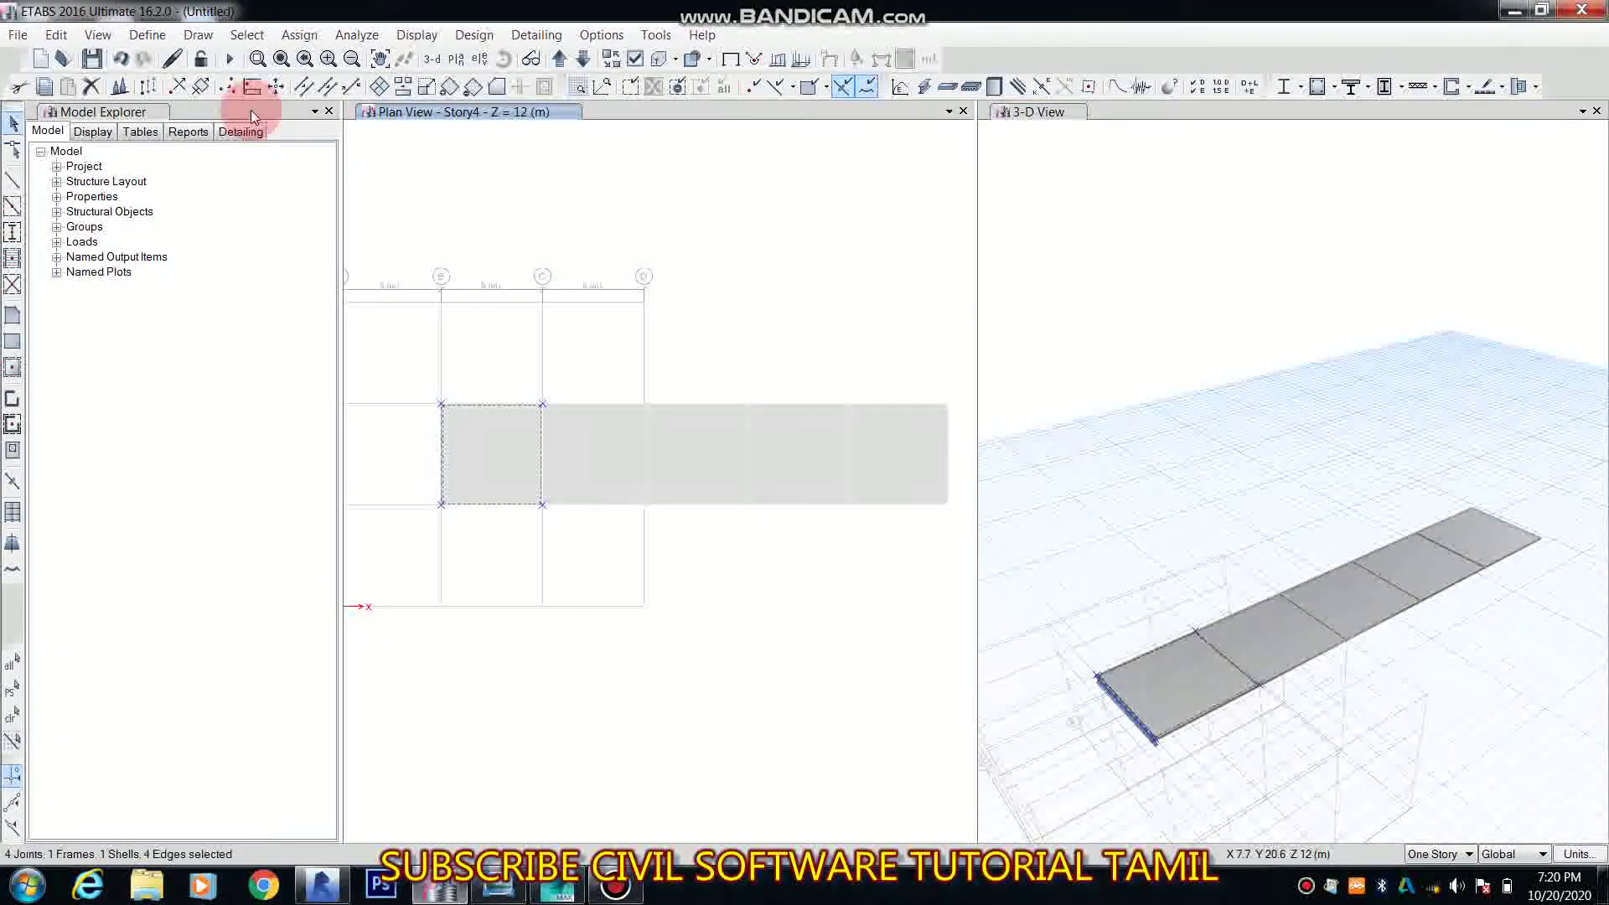
click(56, 34)
mouse_move(173, 356)
click(435, 385)
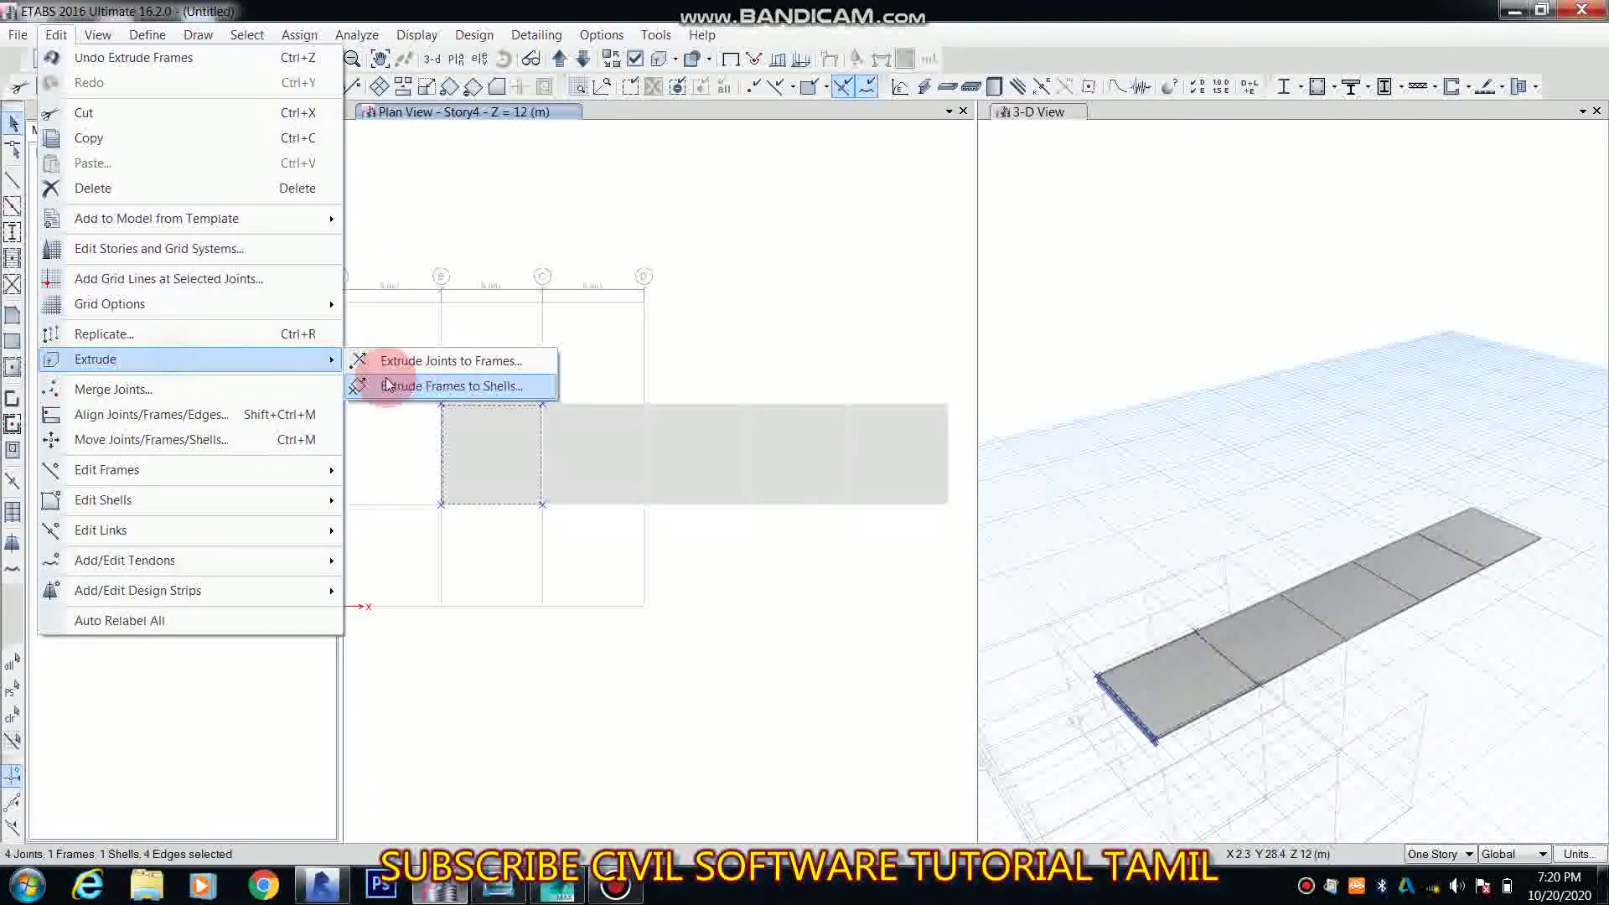
click(890, 242)
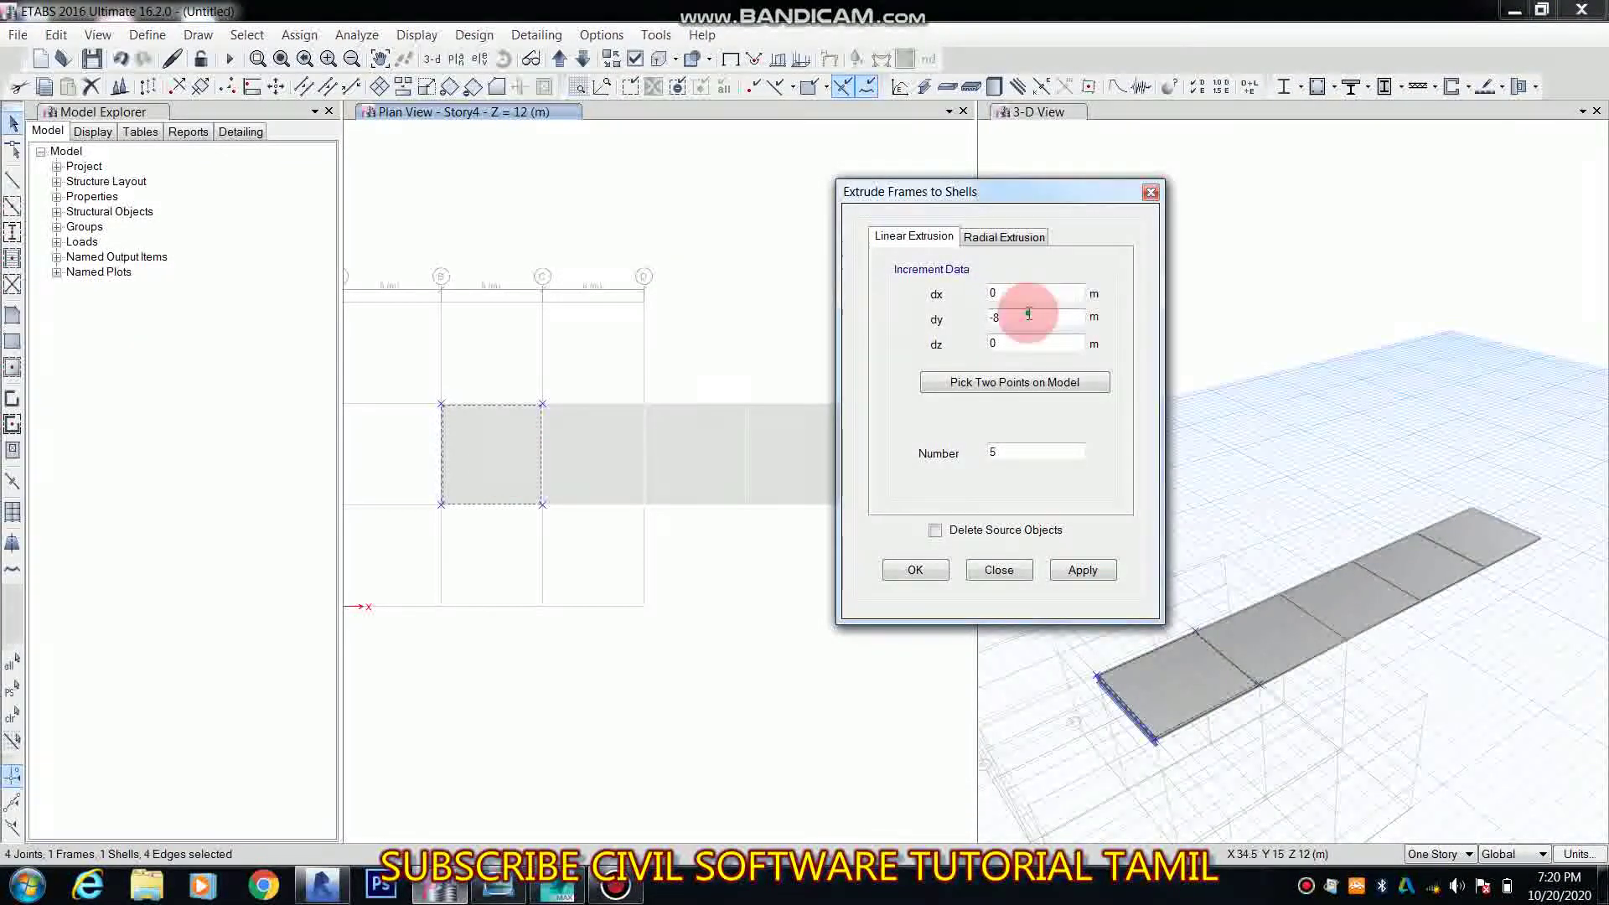
drag(1027, 315, 938, 343)
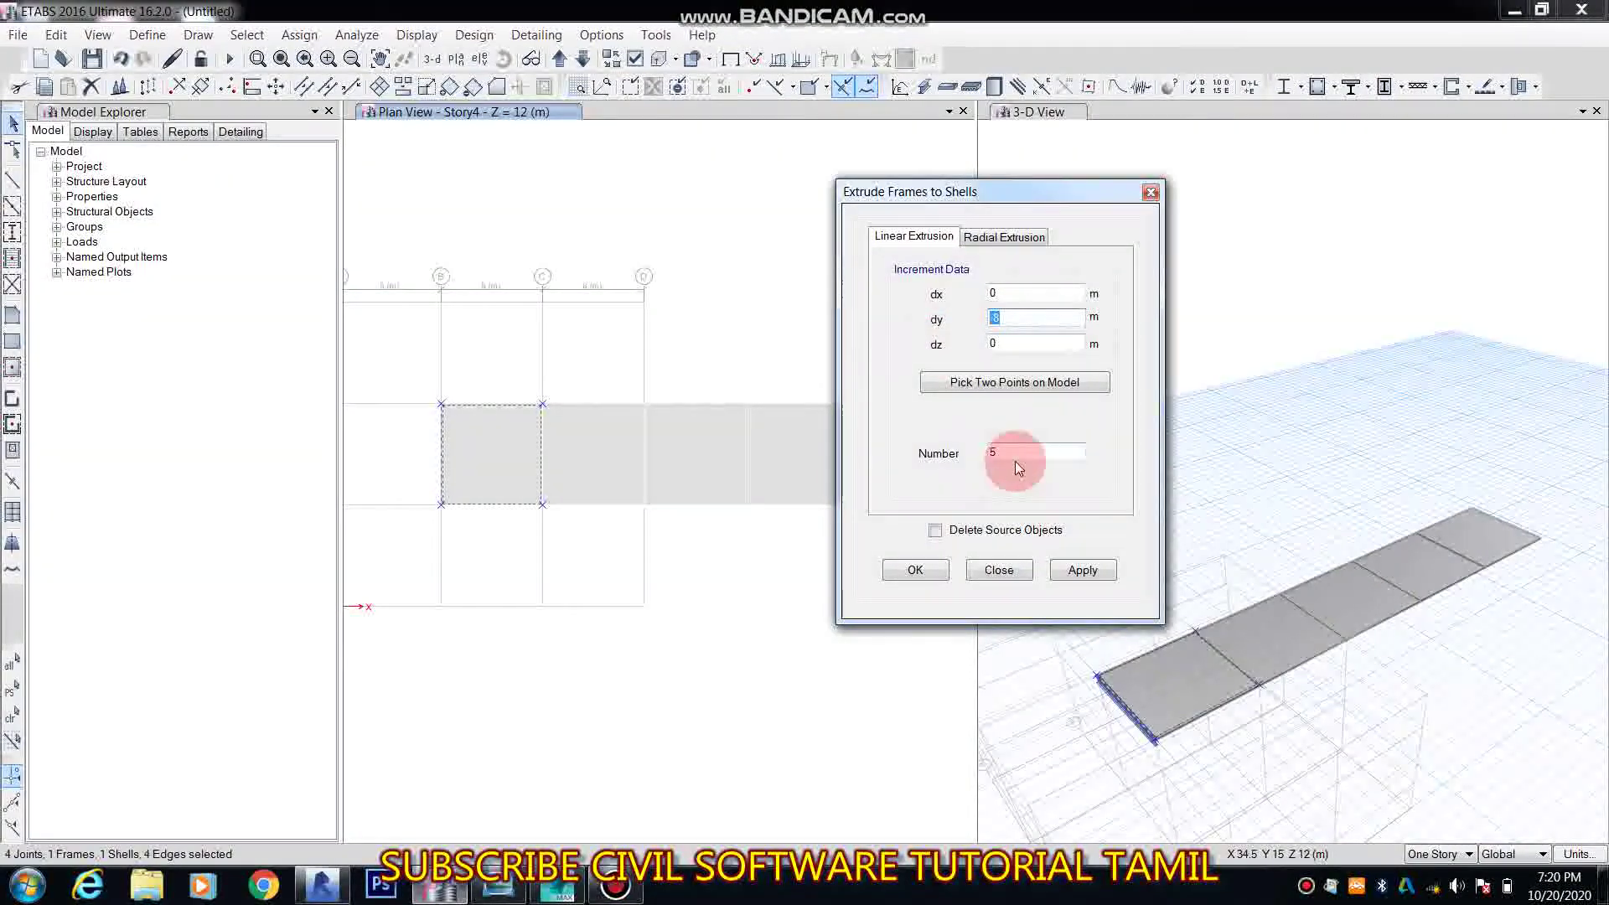
drag(1014, 461, 939, 467)
text(2)
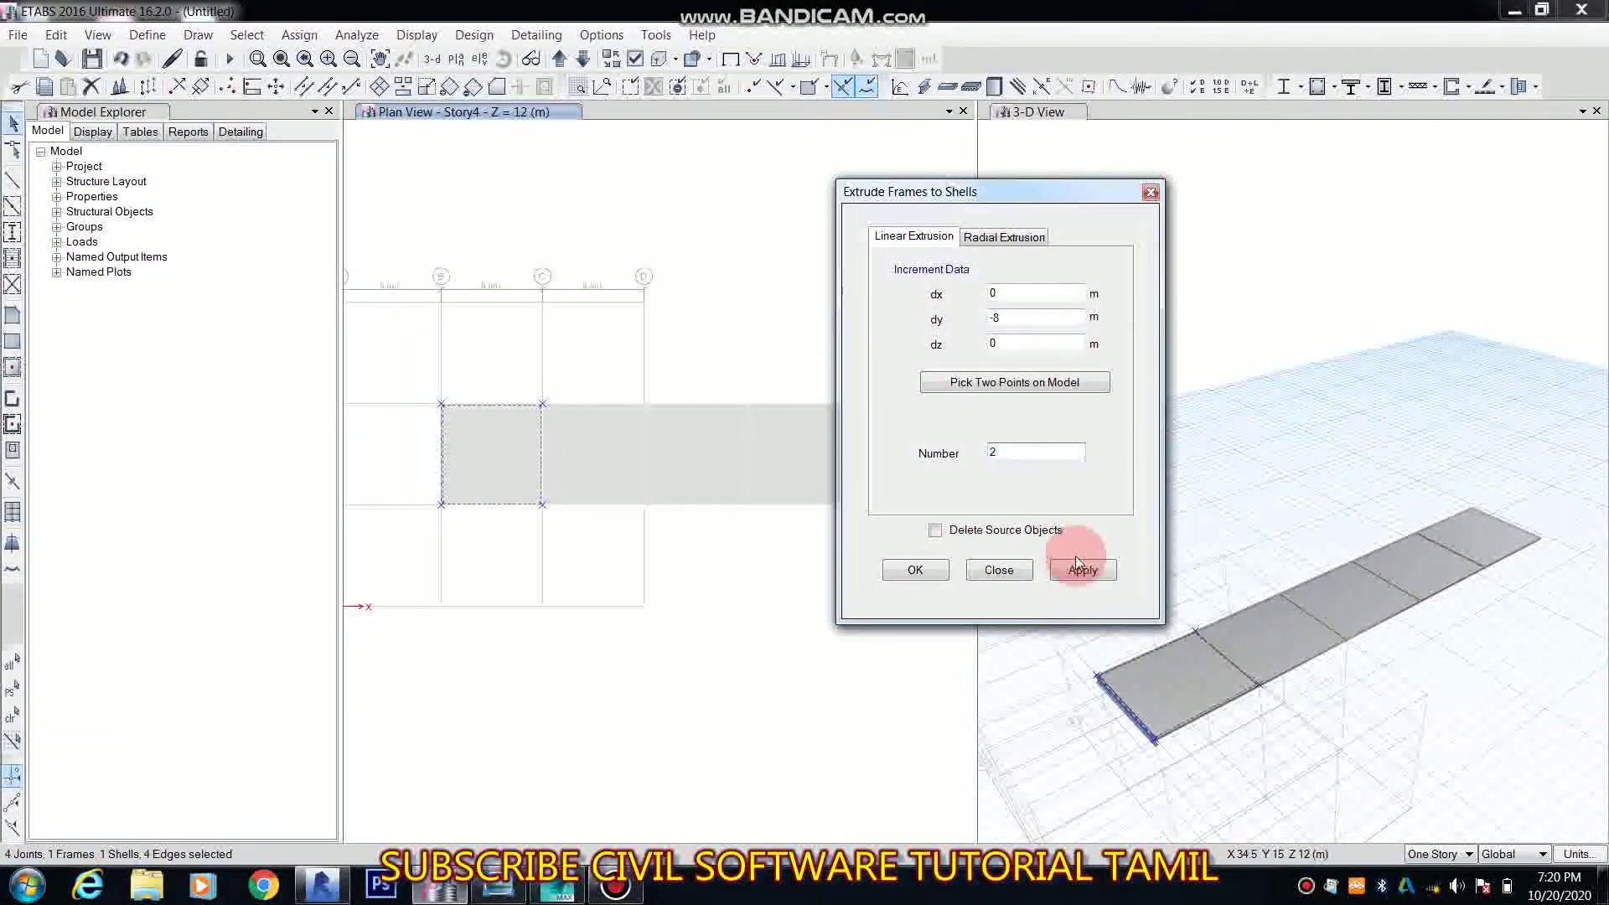
click(1079, 577)
click(915, 570)
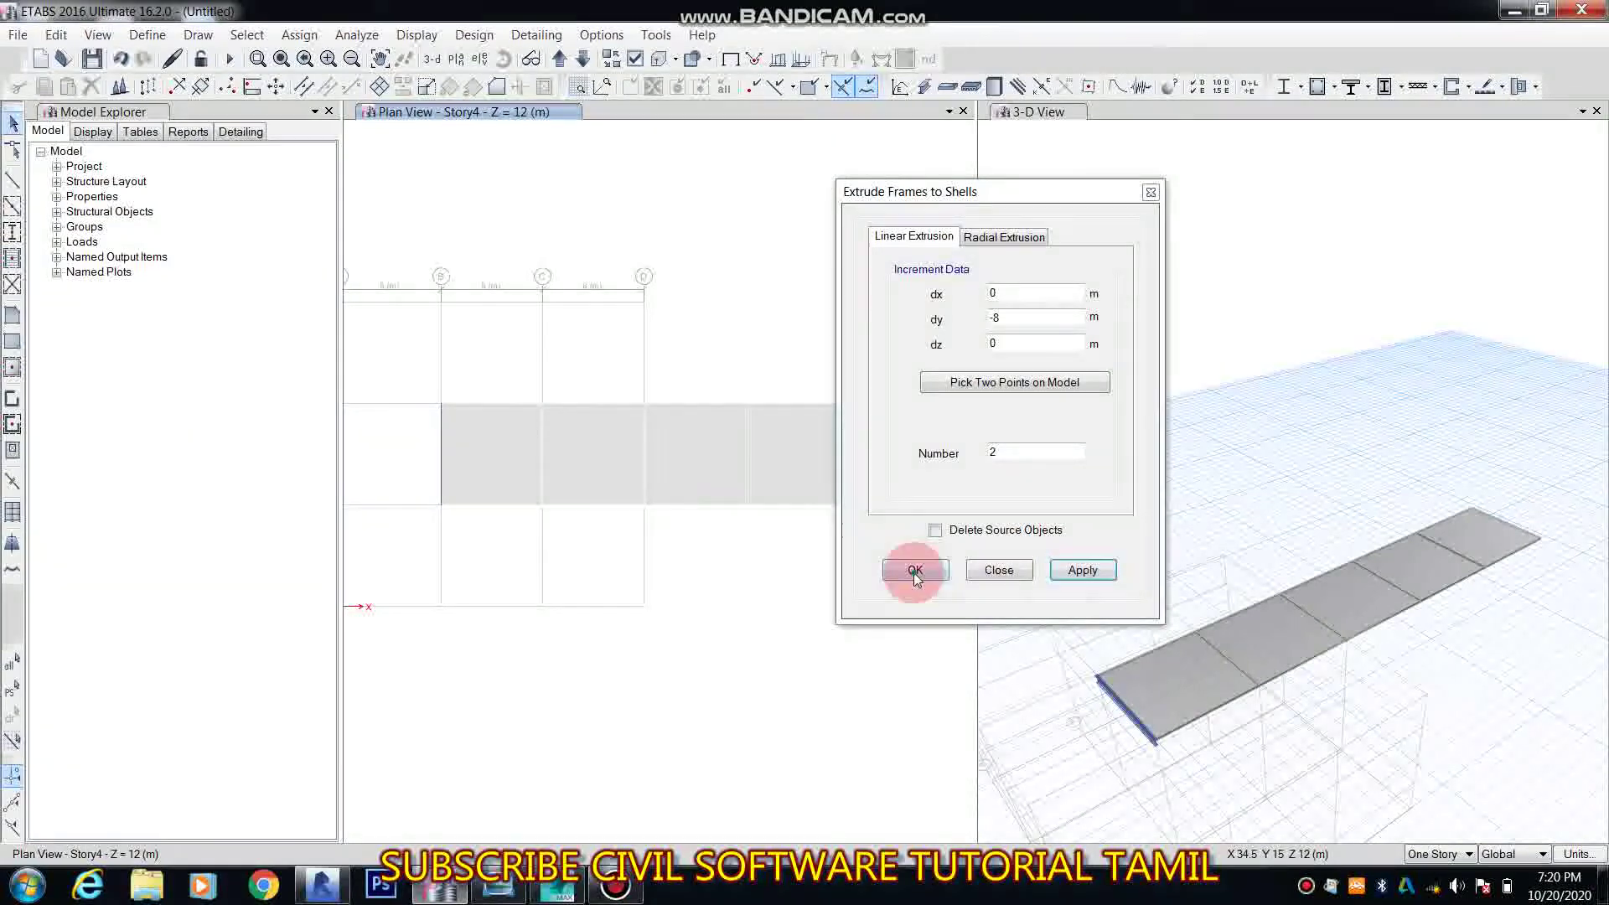
Step: Undo the frame-to-shell extrusions back to the single beam on grid B
click(516, 457)
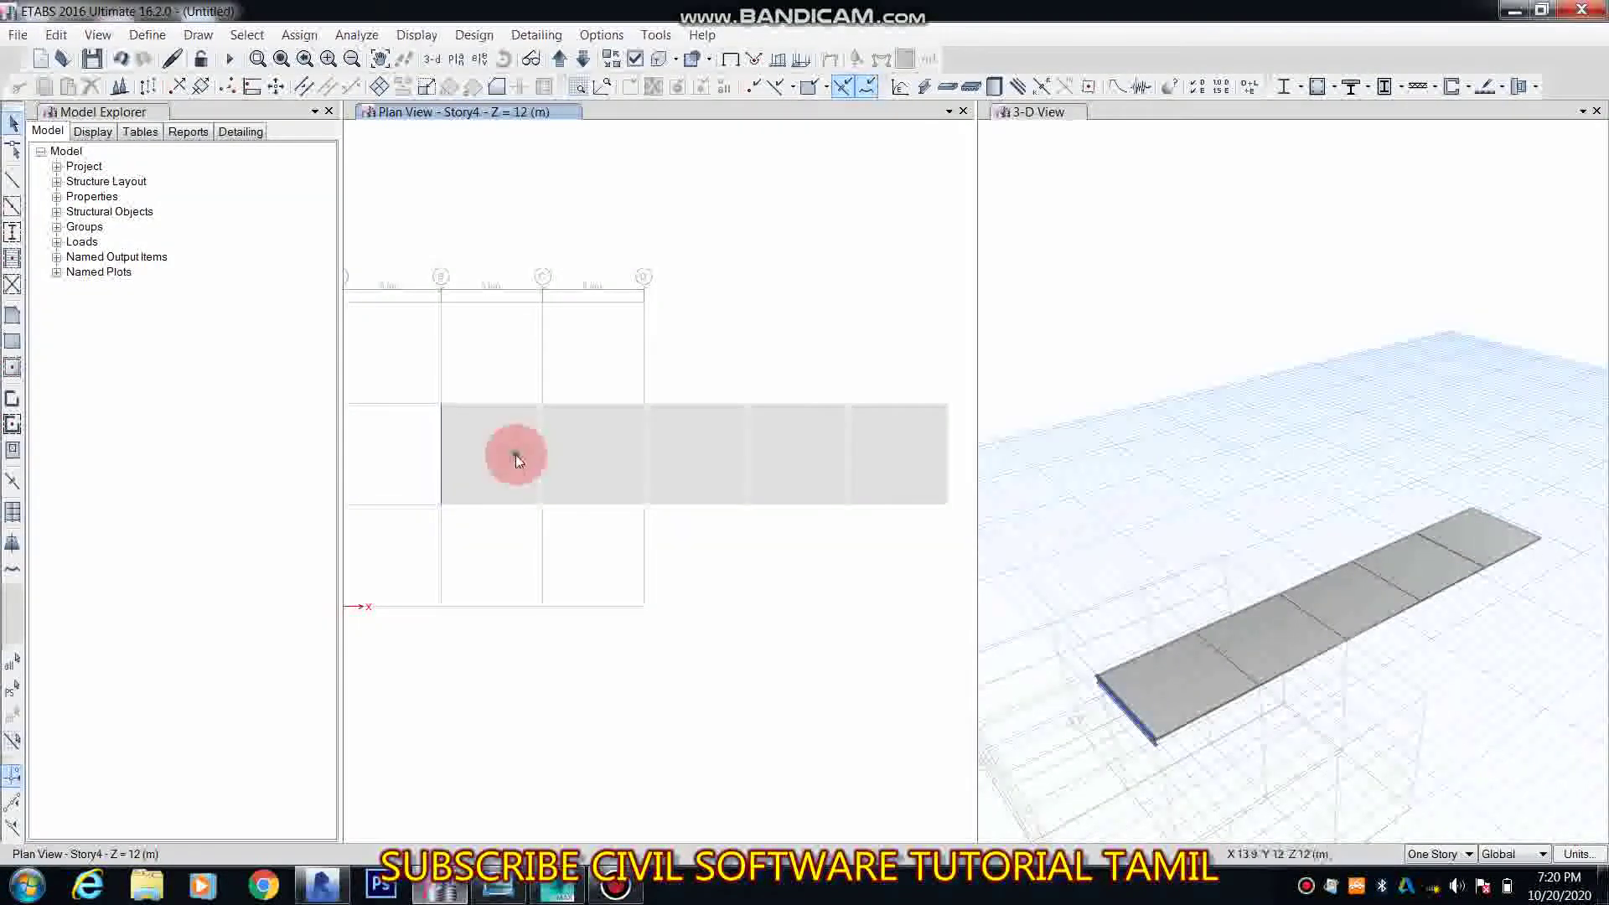
click(585, 576)
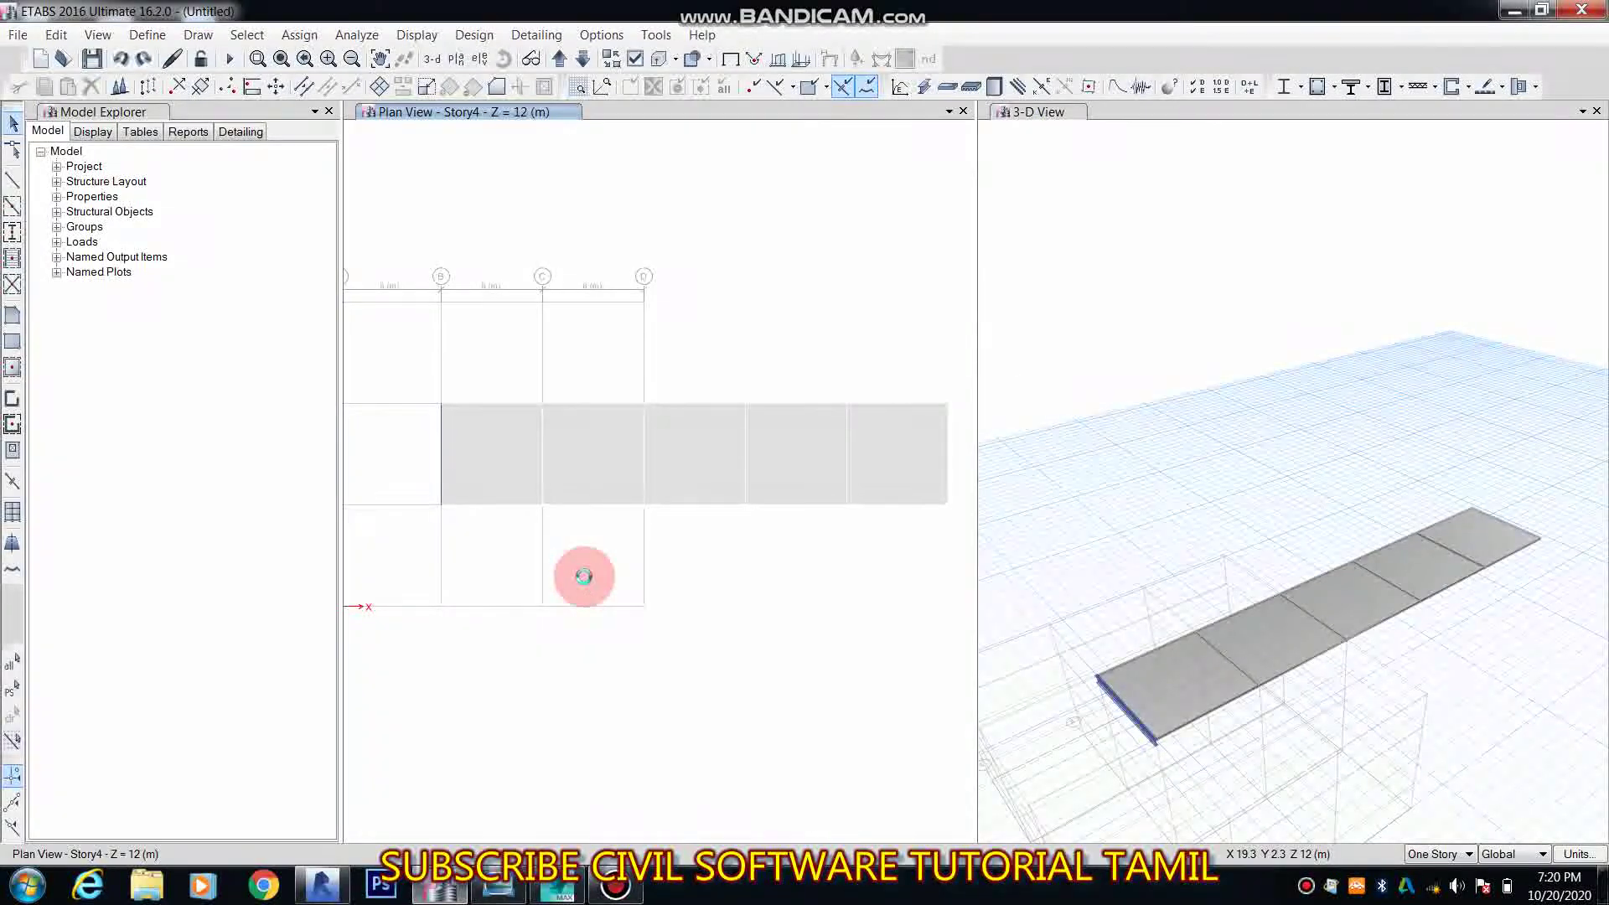
key(ctrl+z)
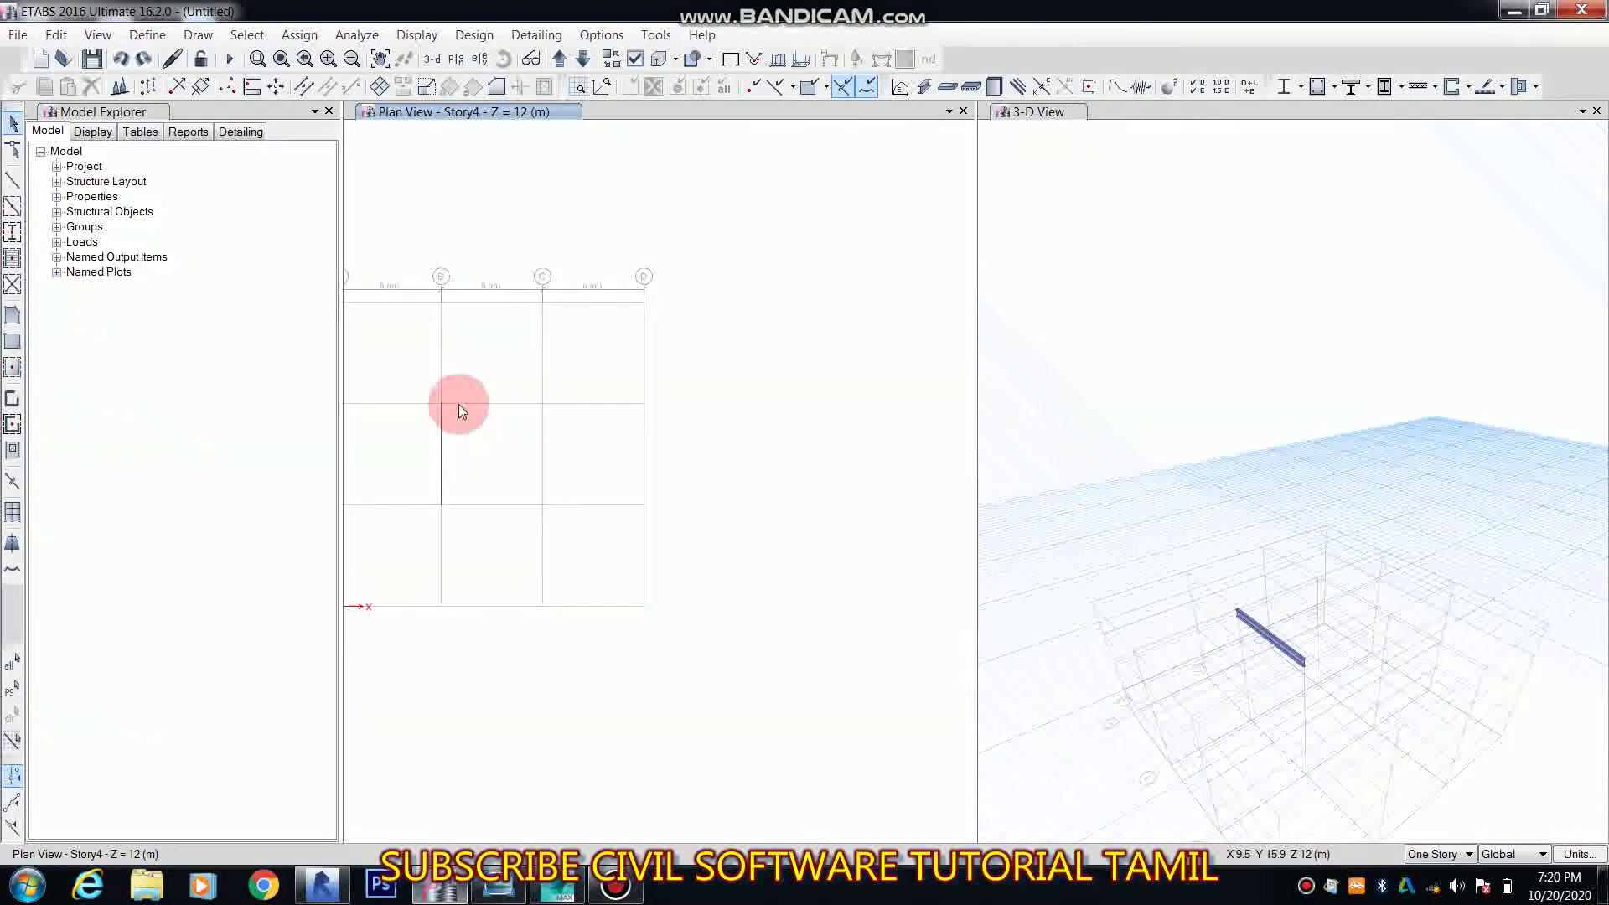
Step: Start extruding frames to shells and select the grid B beam between grids 2 and 3
drag(476, 510, 478, 511)
middle_drag(459, 552, 520, 467)
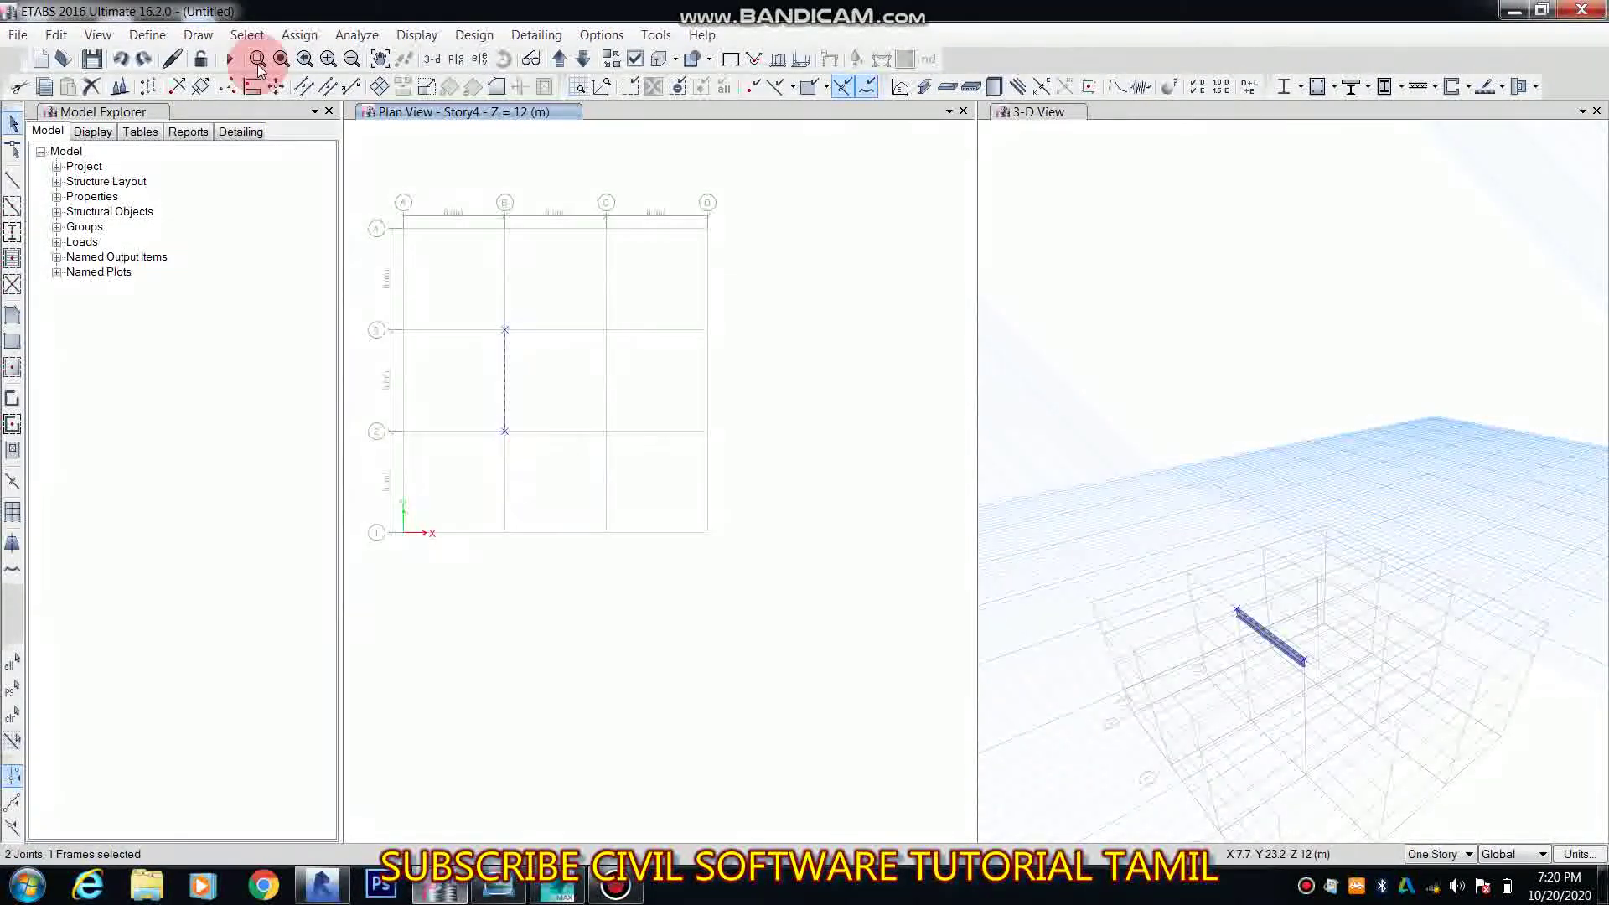
key(ctrl+q)
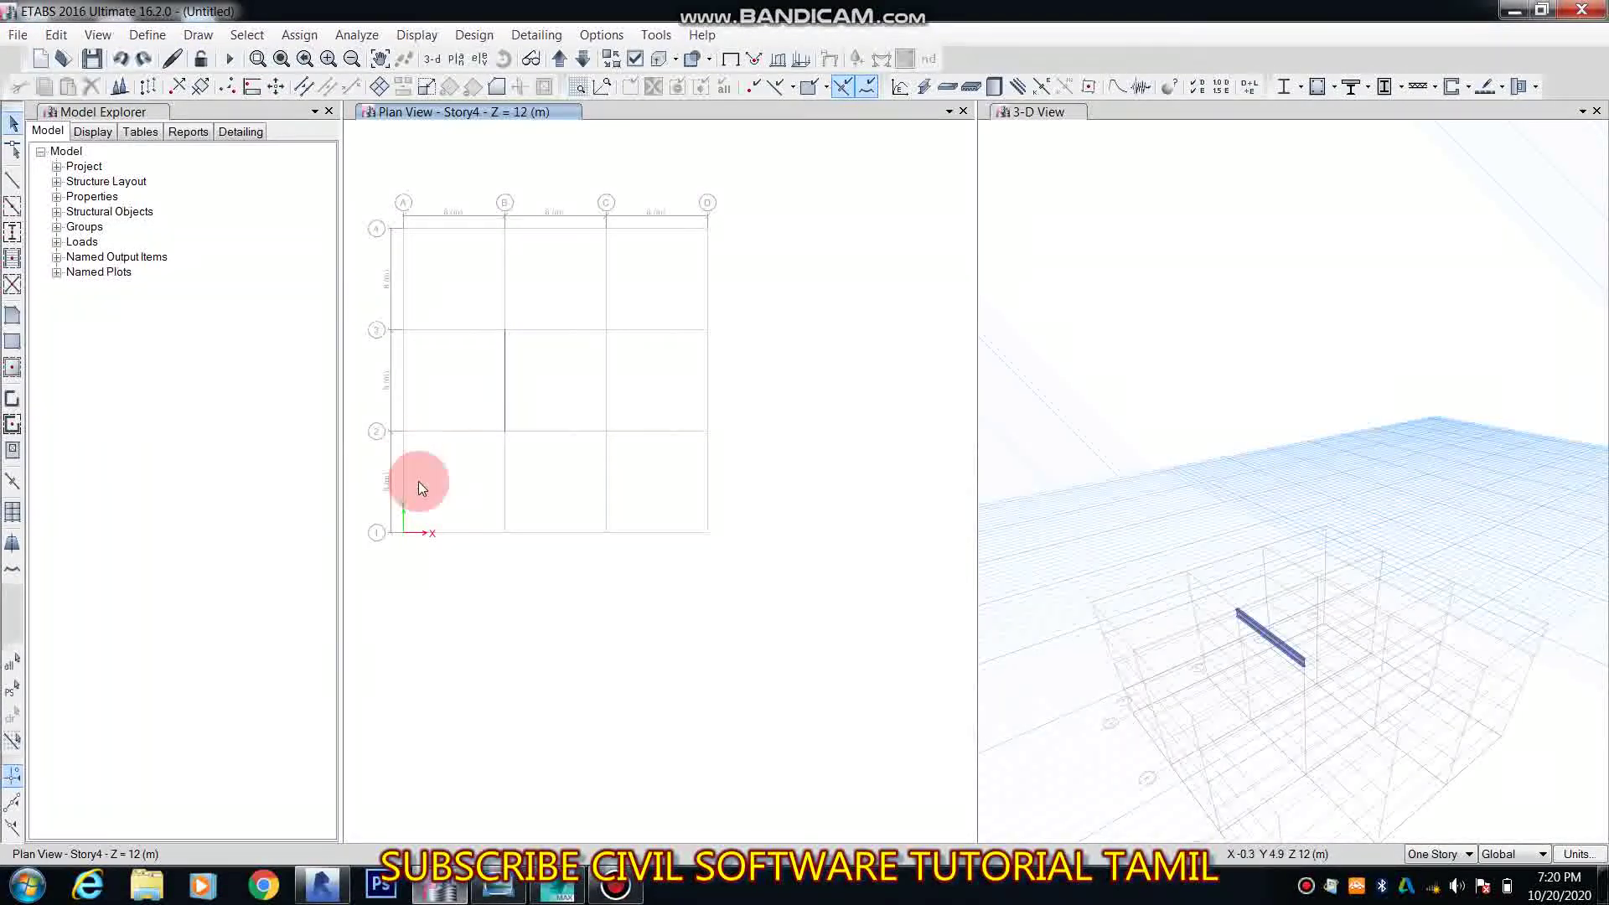
click(98, 35)
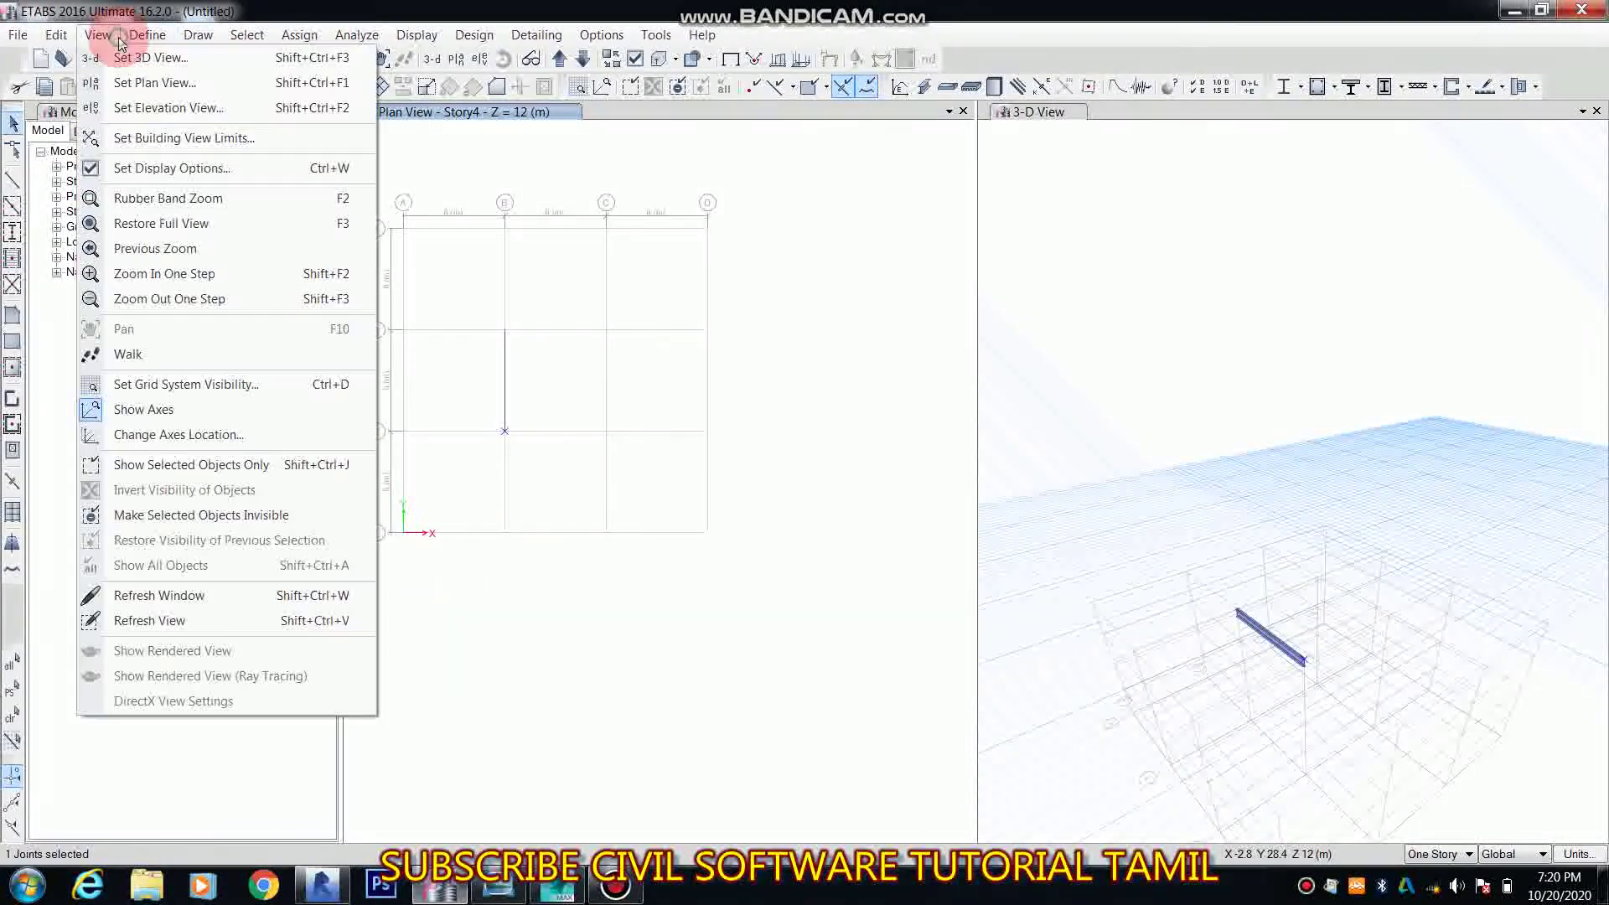
mouse_move(57, 34)
mouse_move(162, 361)
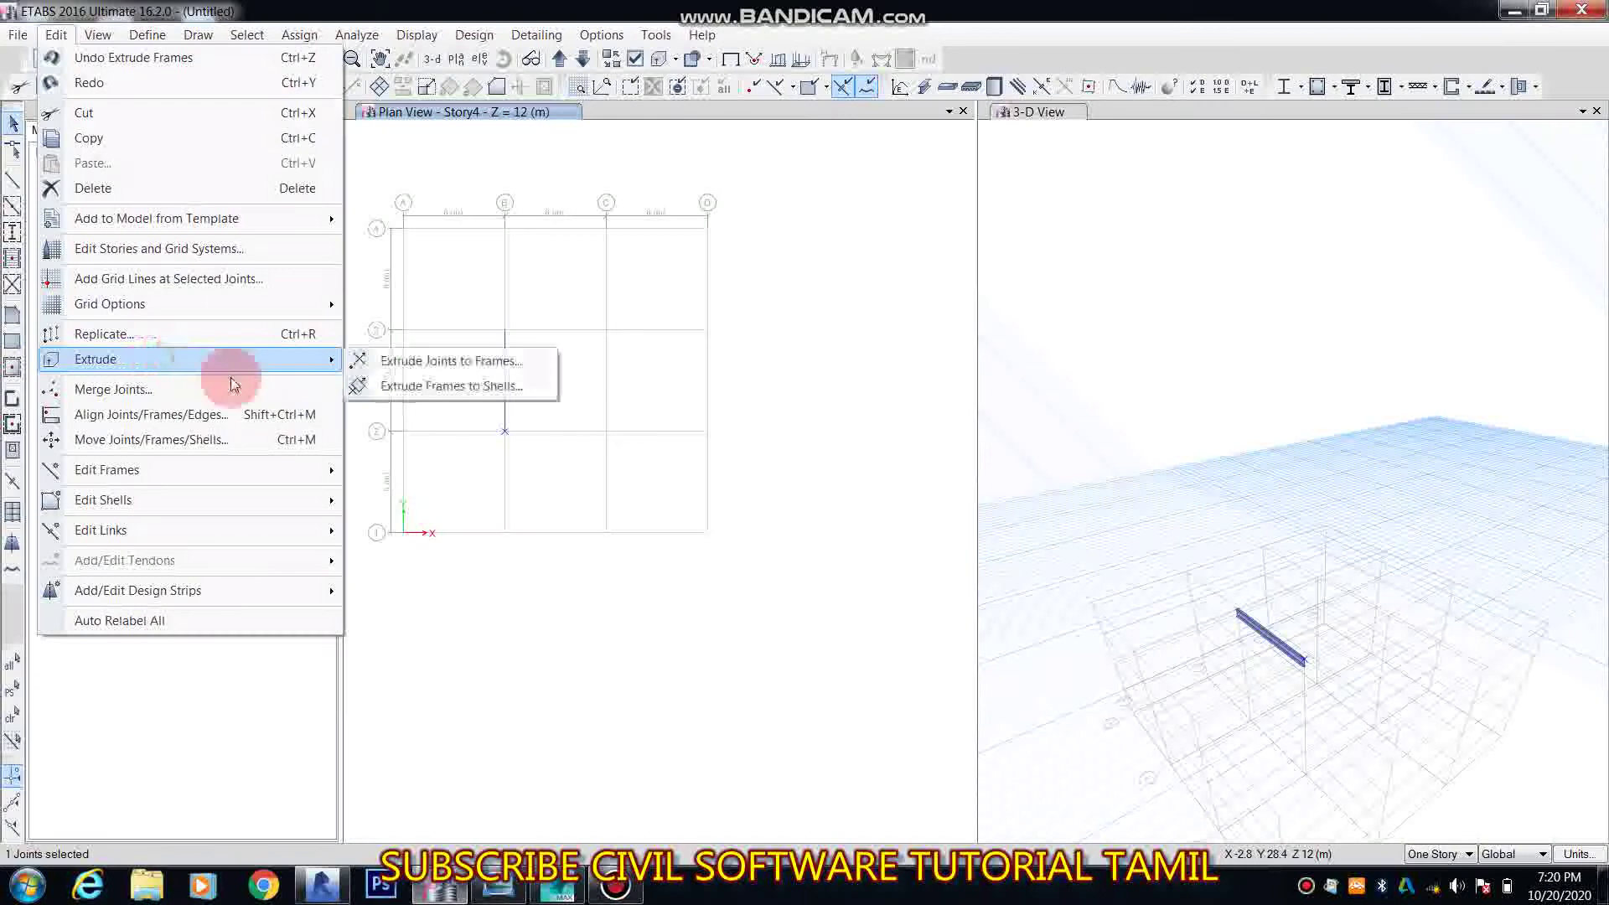
click(412, 385)
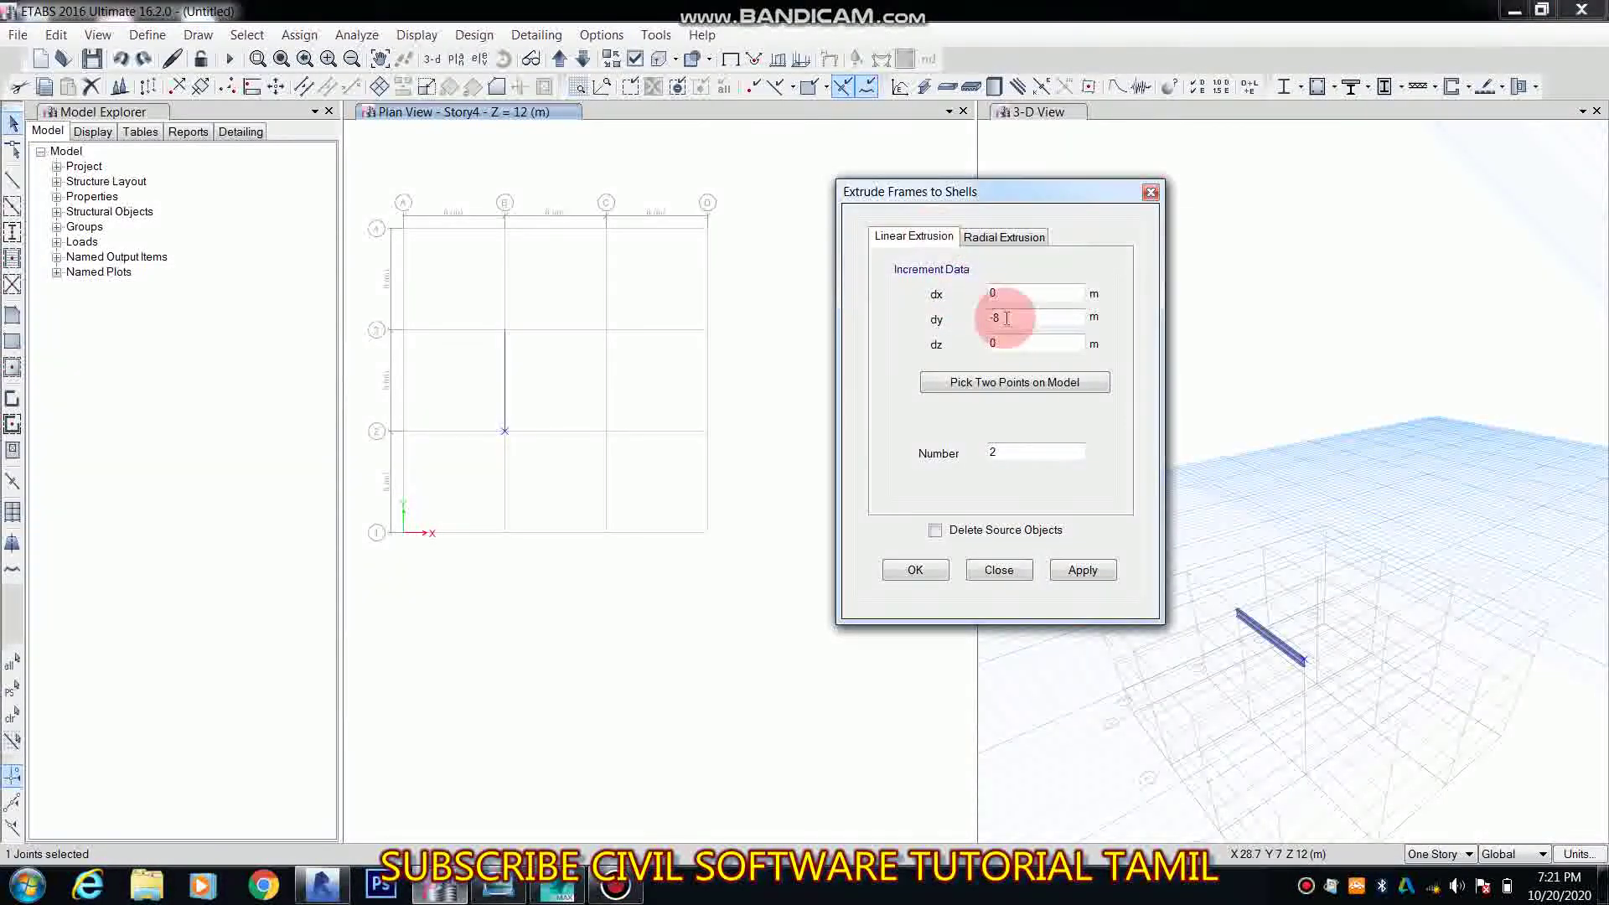
click(1081, 570)
click(923, 445)
drag(523, 348, 470, 442)
drag(538, 310, 436, 480)
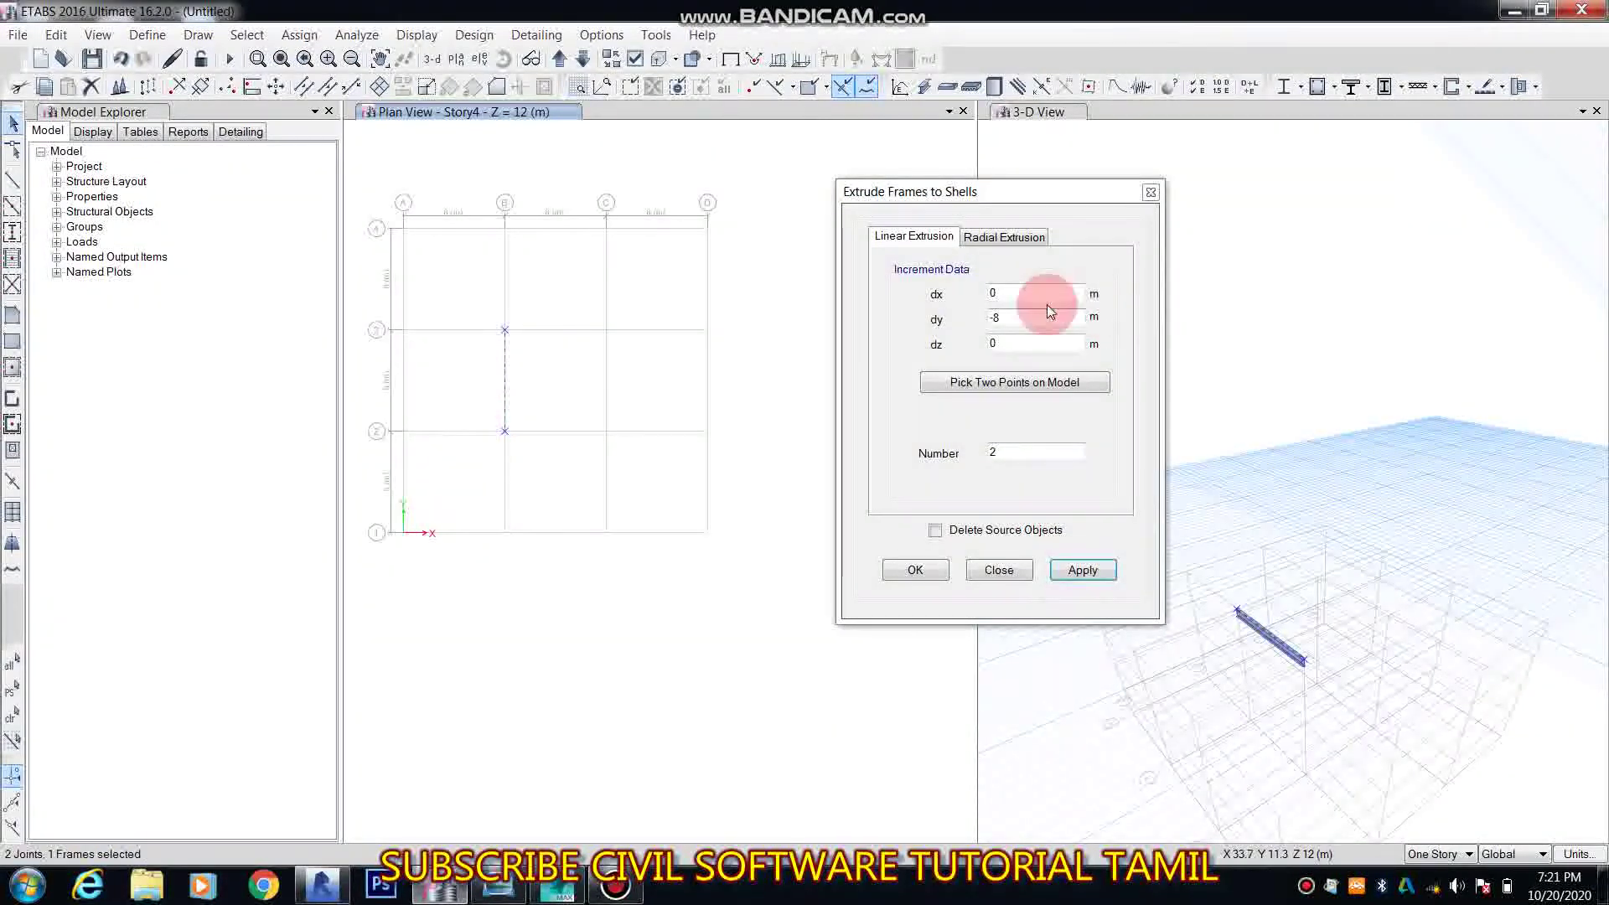
Step: Extrude the beam linearly into shells with dx 2 m, dy 0, dz 0 and number 6
double_click(1006, 294)
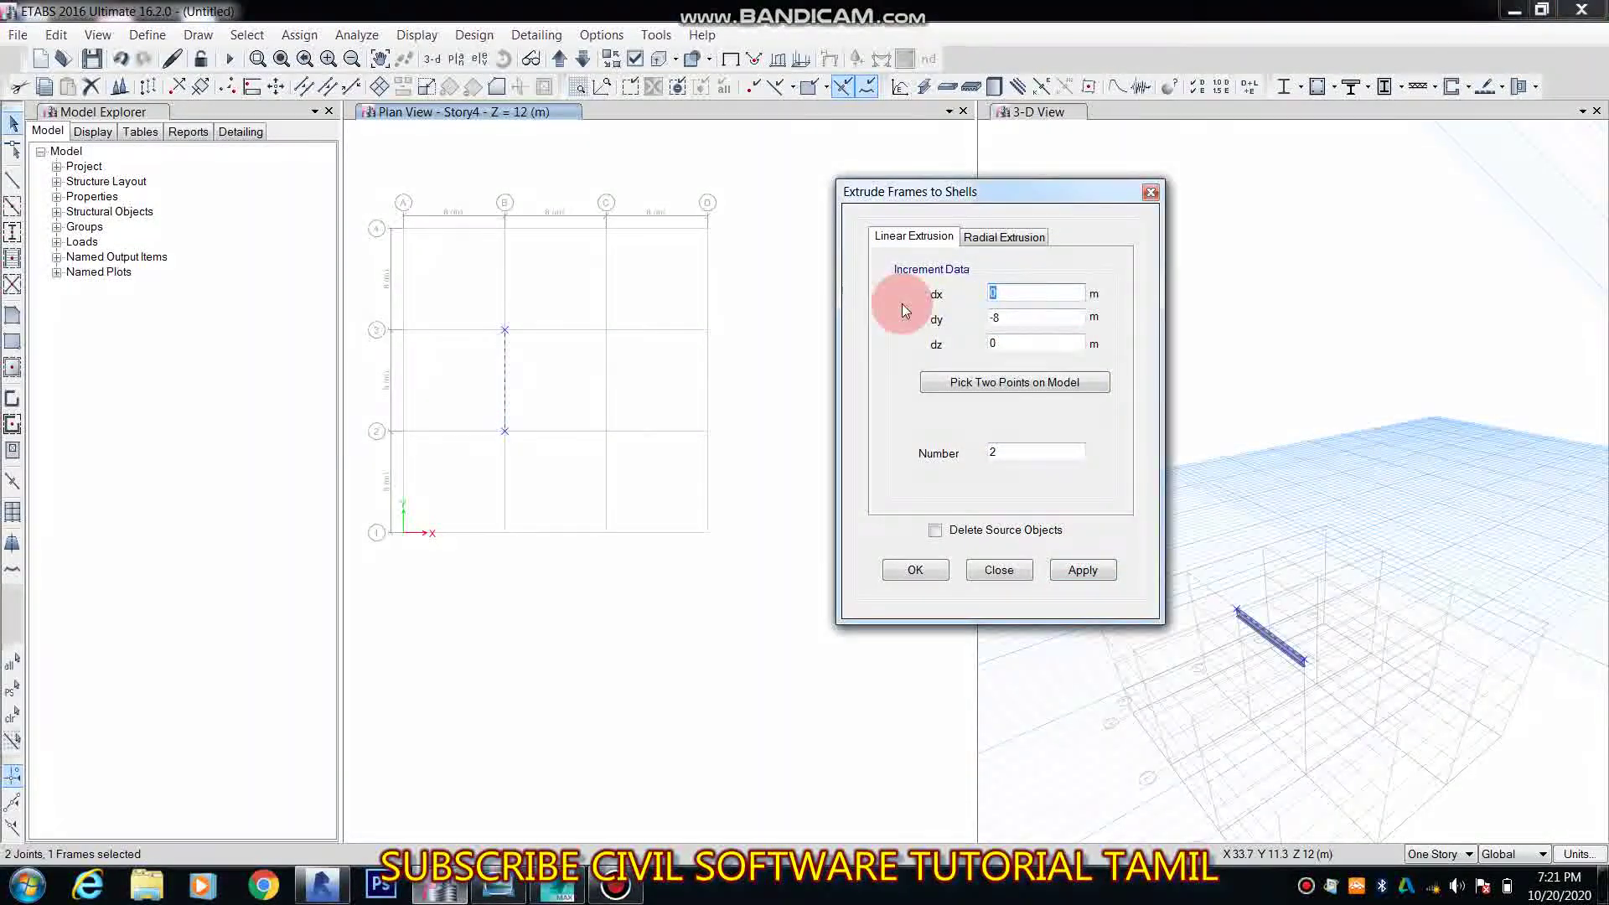
text(8)
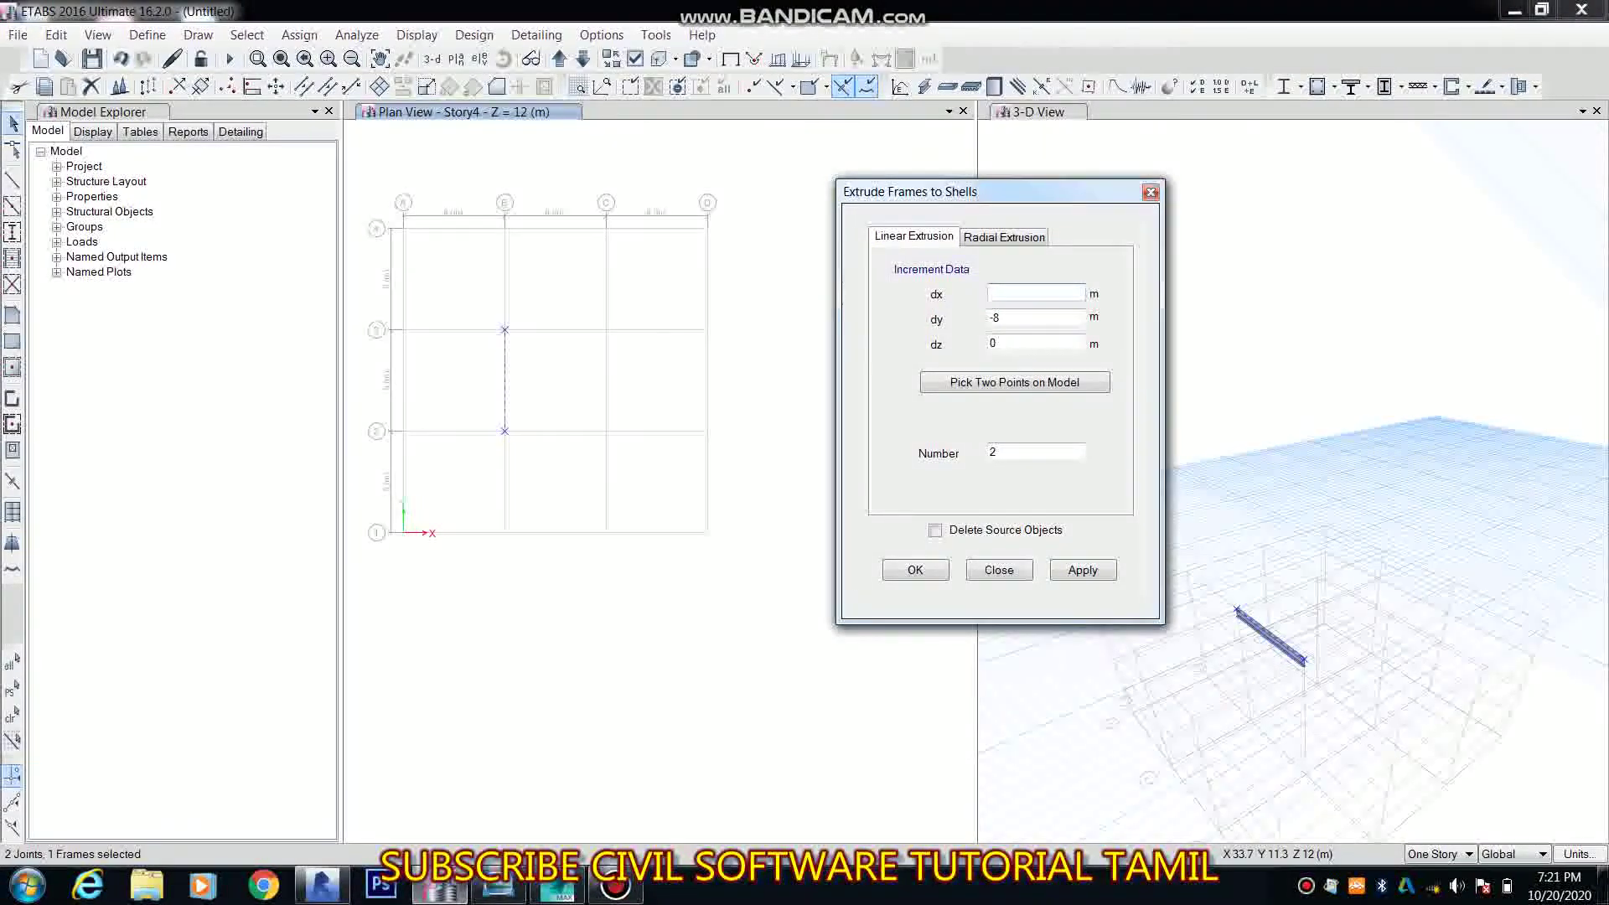
double_click(1006, 318)
text(0)
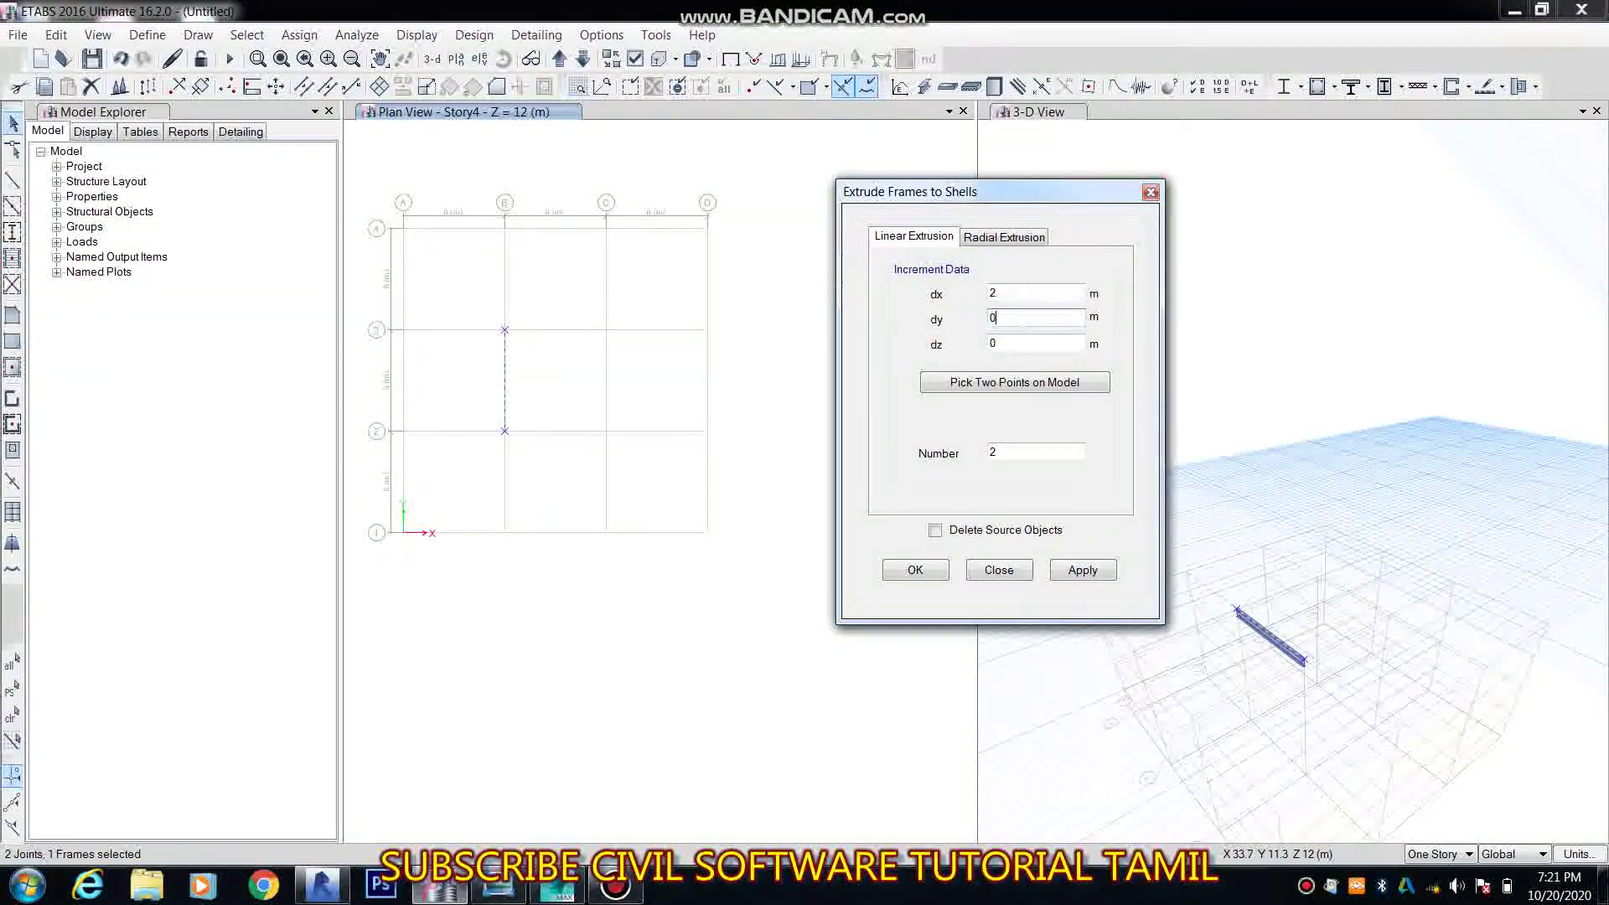
click(1009, 453)
double_click(1008, 453)
text(6)
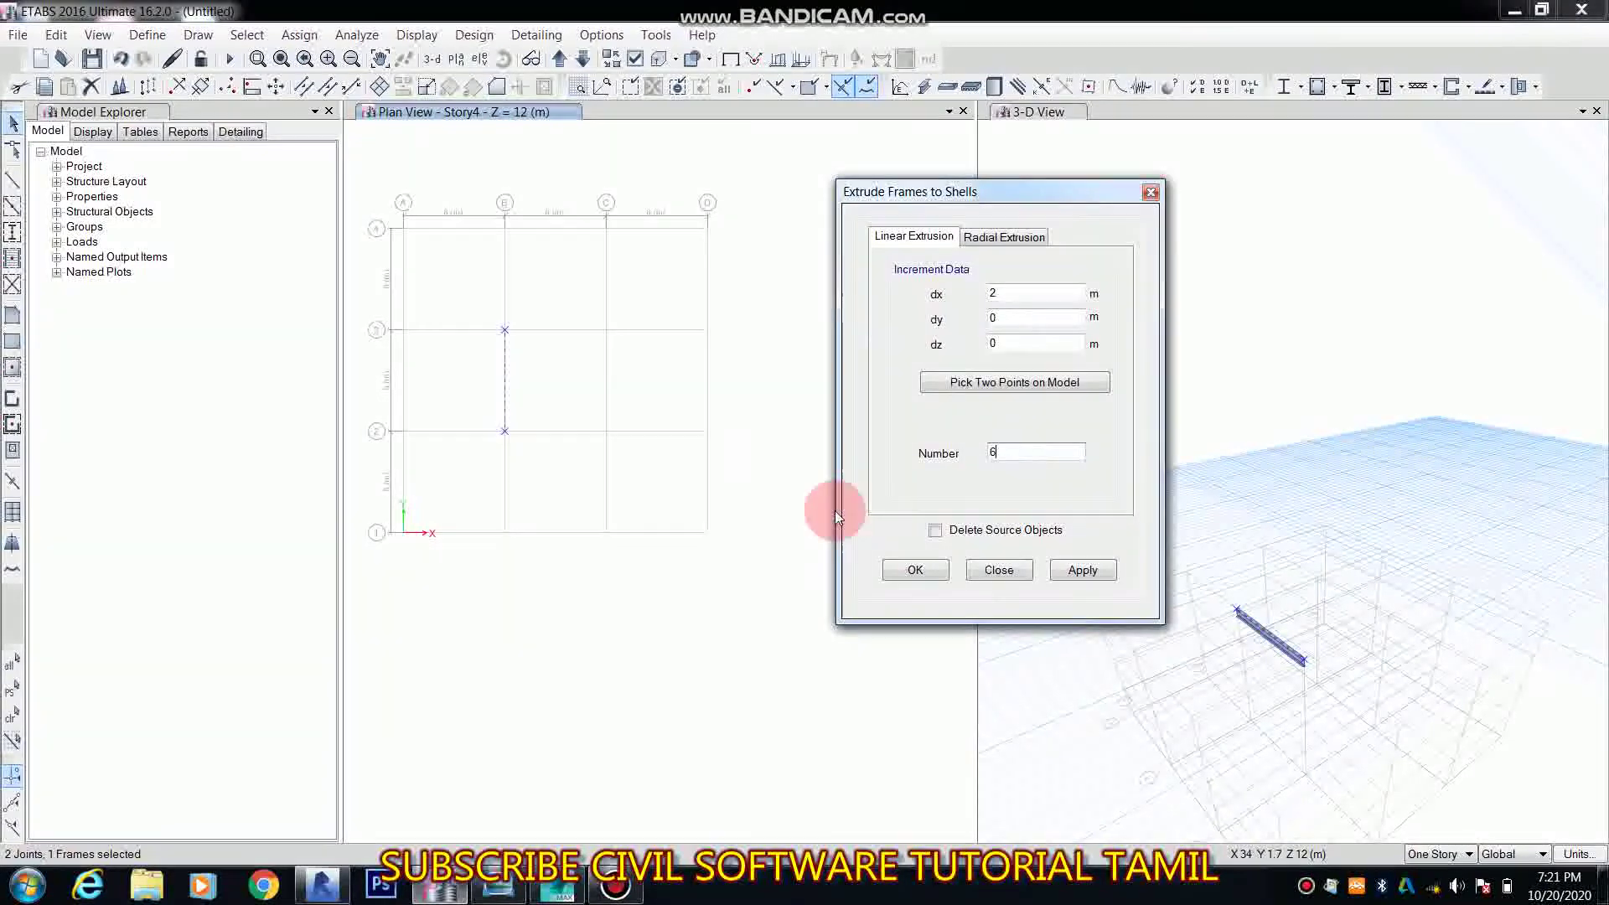
click(1074, 571)
Step: Select the row of joints where the extruded shells meet grid 2
click(632, 356)
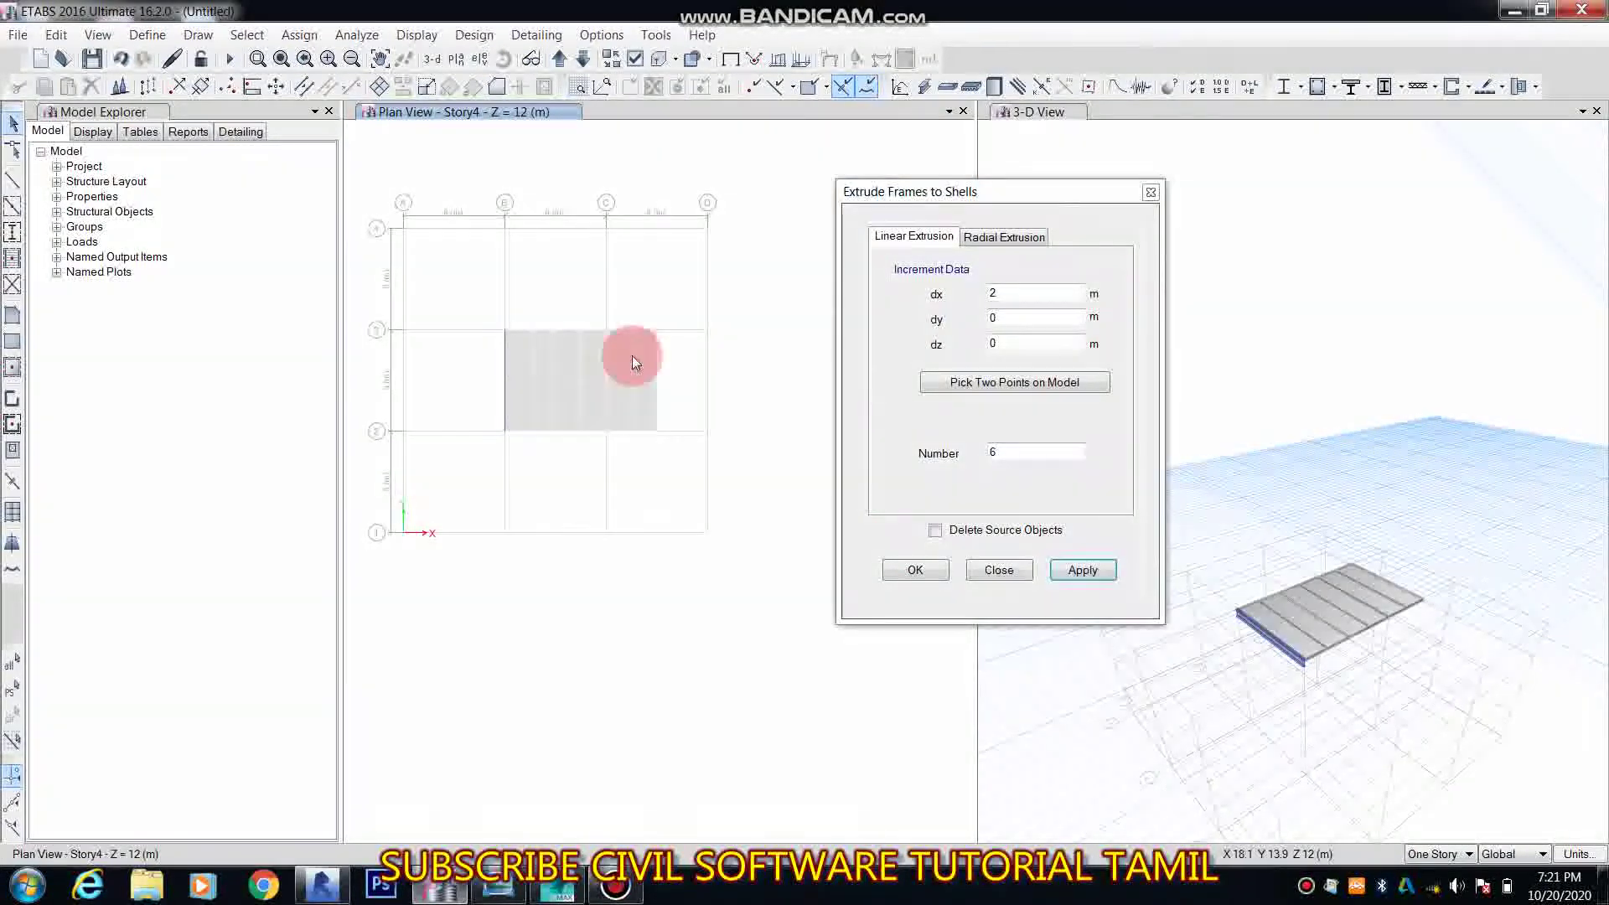
scroll(626, 388, up, 3)
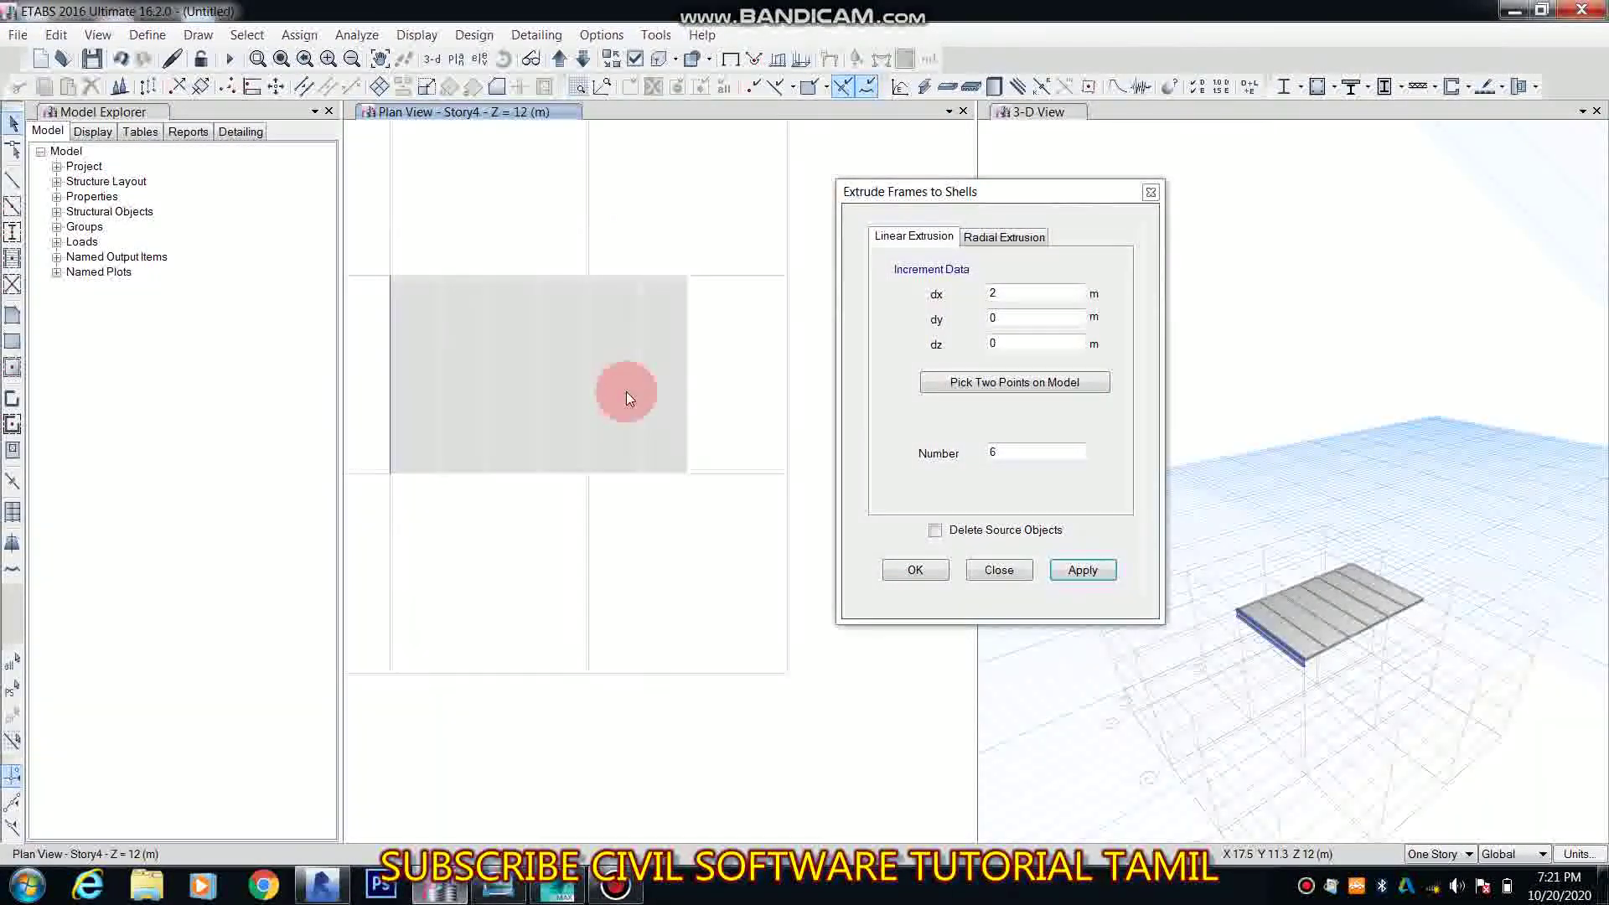
scroll(625, 390, down, 3)
drag(477, 421, 733, 452)
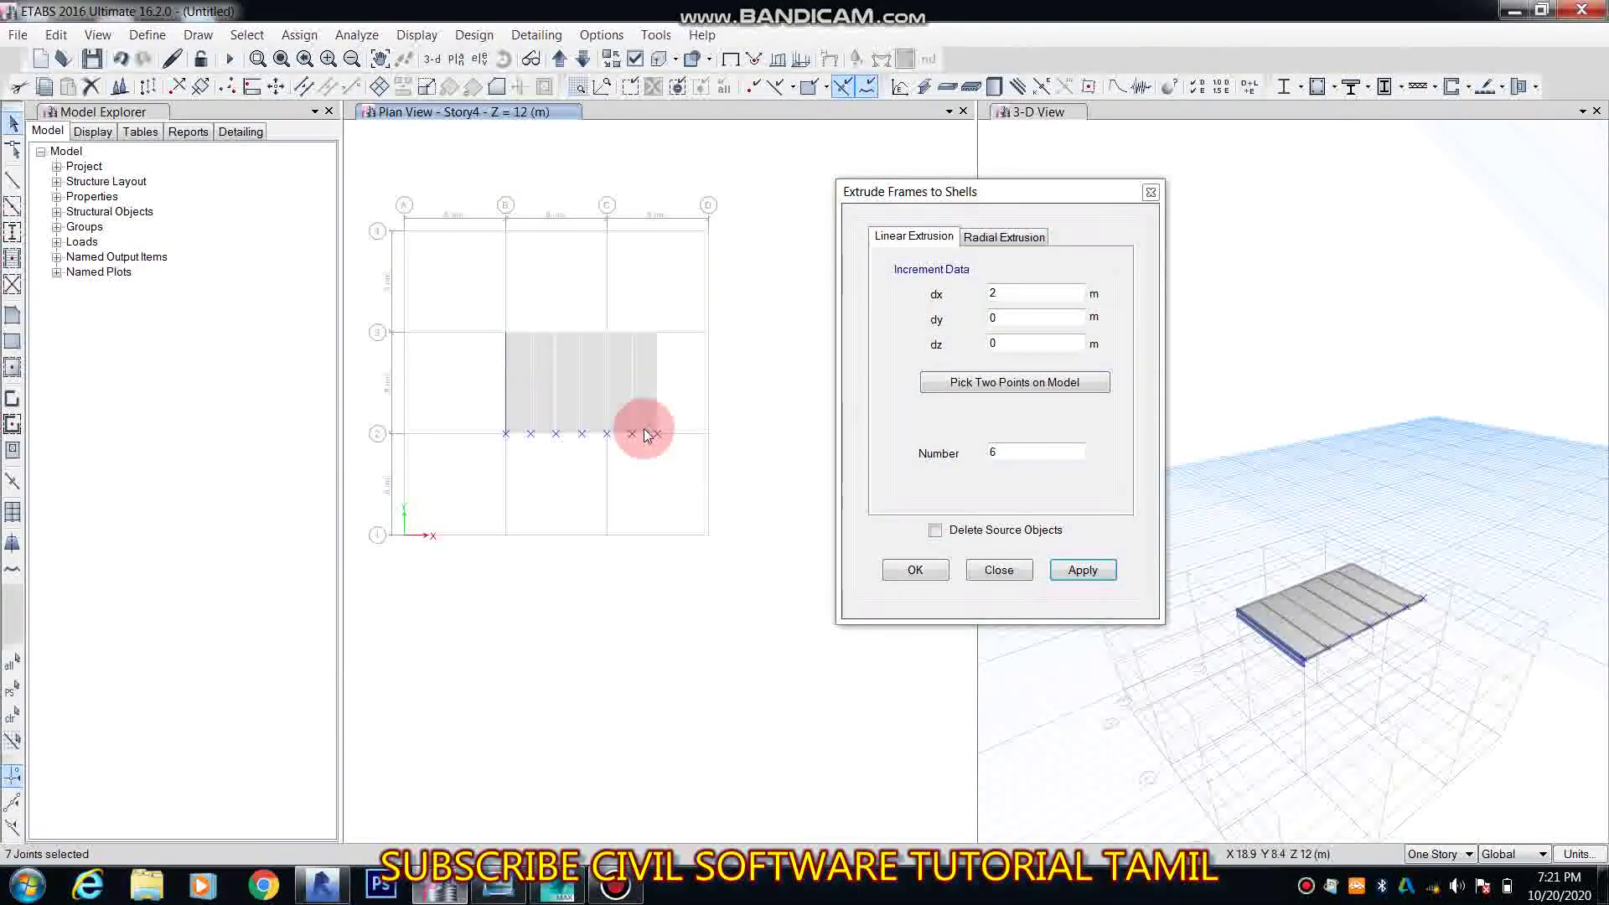
Step: Try to extrude from the selected grid 2 joints into shells with dx 0, dy 2 m, dz 0 and number 6
scroll(644, 429, up, 3)
drag(1006, 293, 891, 311)
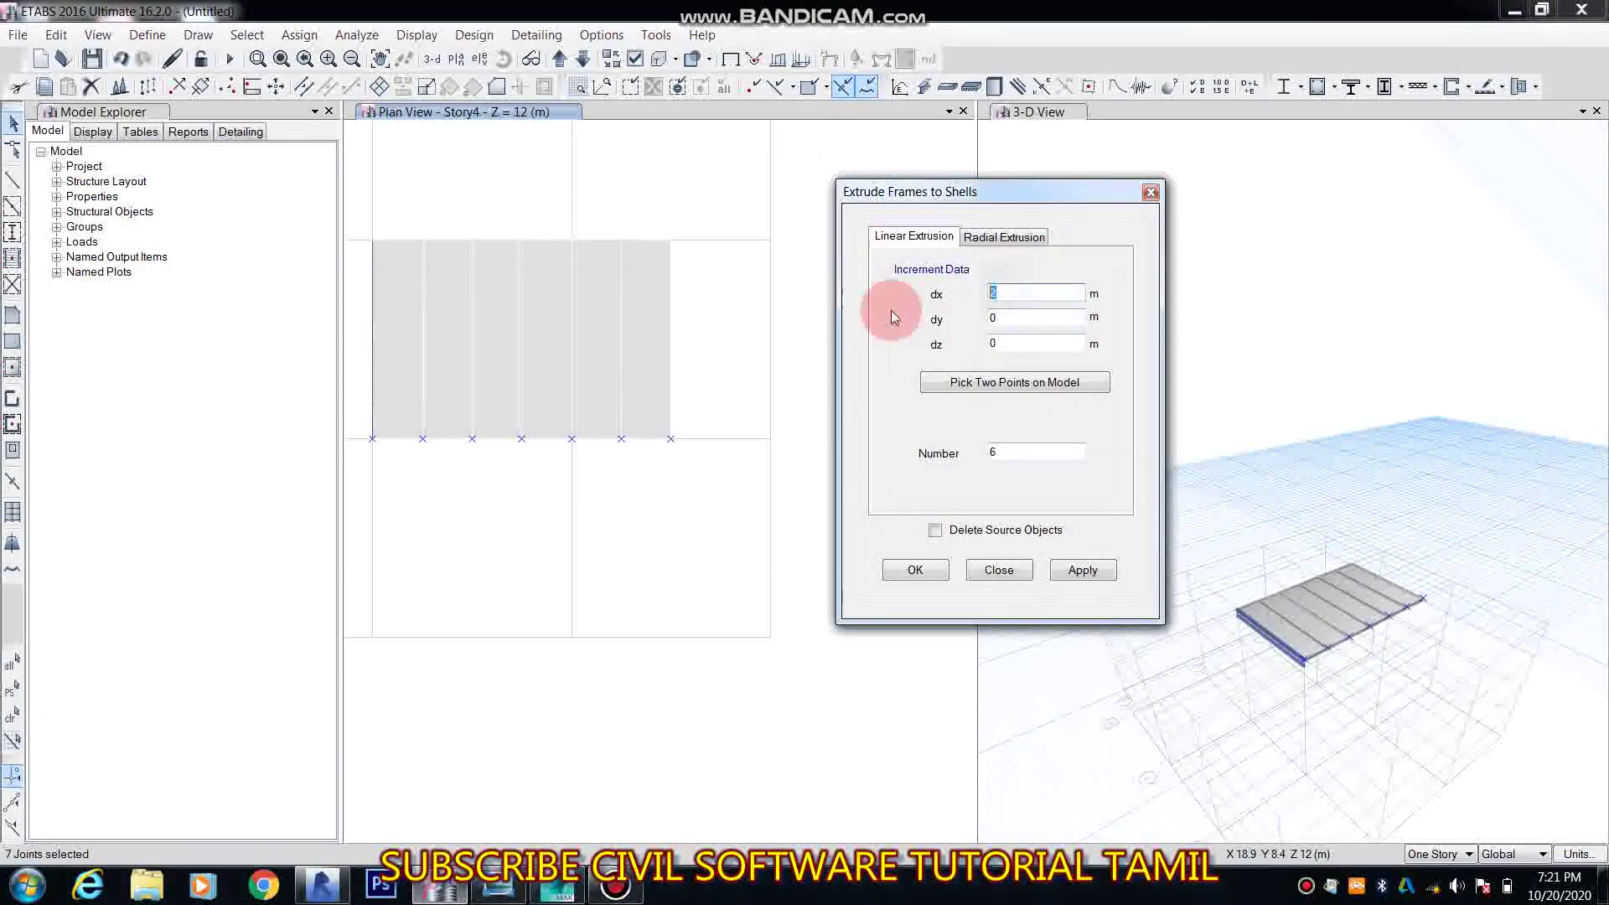
text(0)
drag(1002, 325, 916, 354)
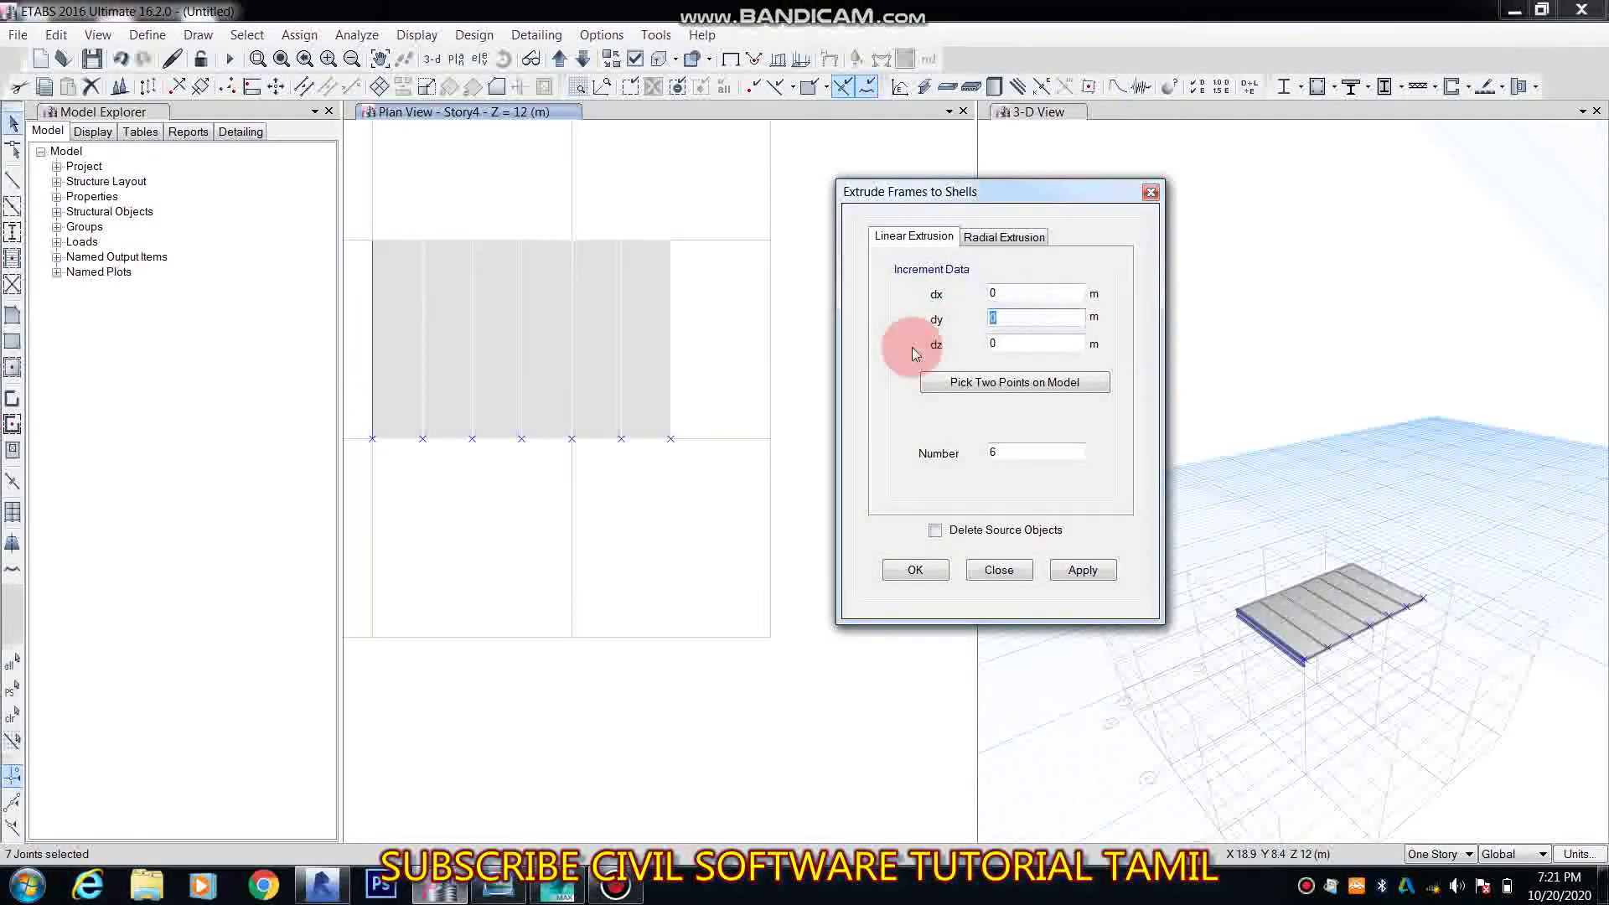
text(2)
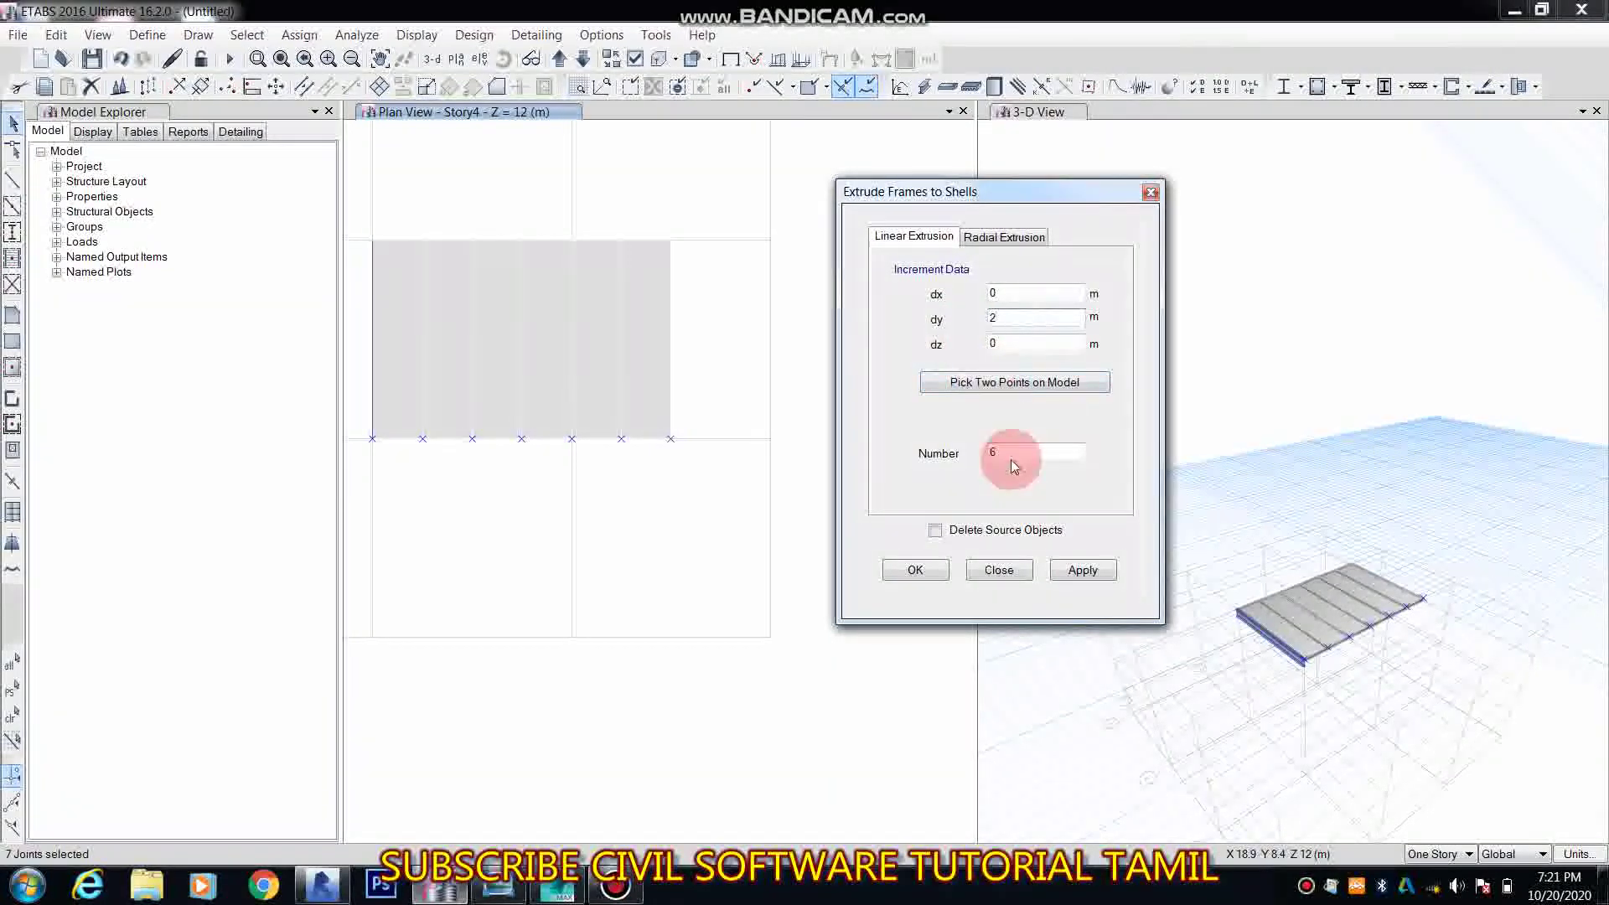
click(1064, 571)
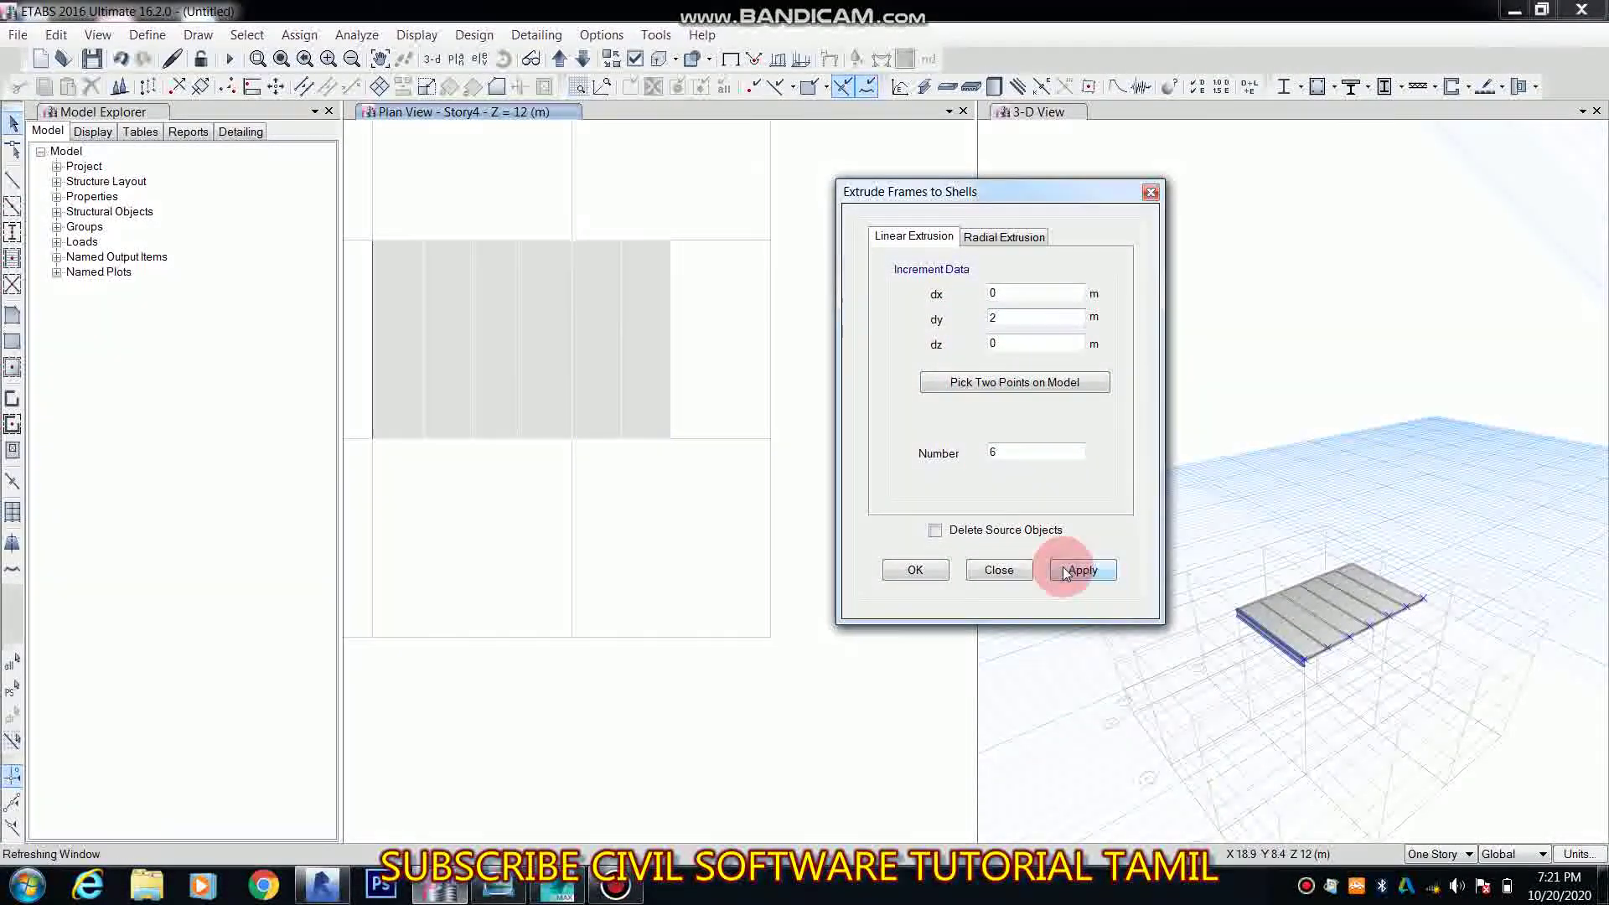
Step: Try the linear shell extrusion again with dy -2 m and number 6
drag(1004, 317, 791, 375)
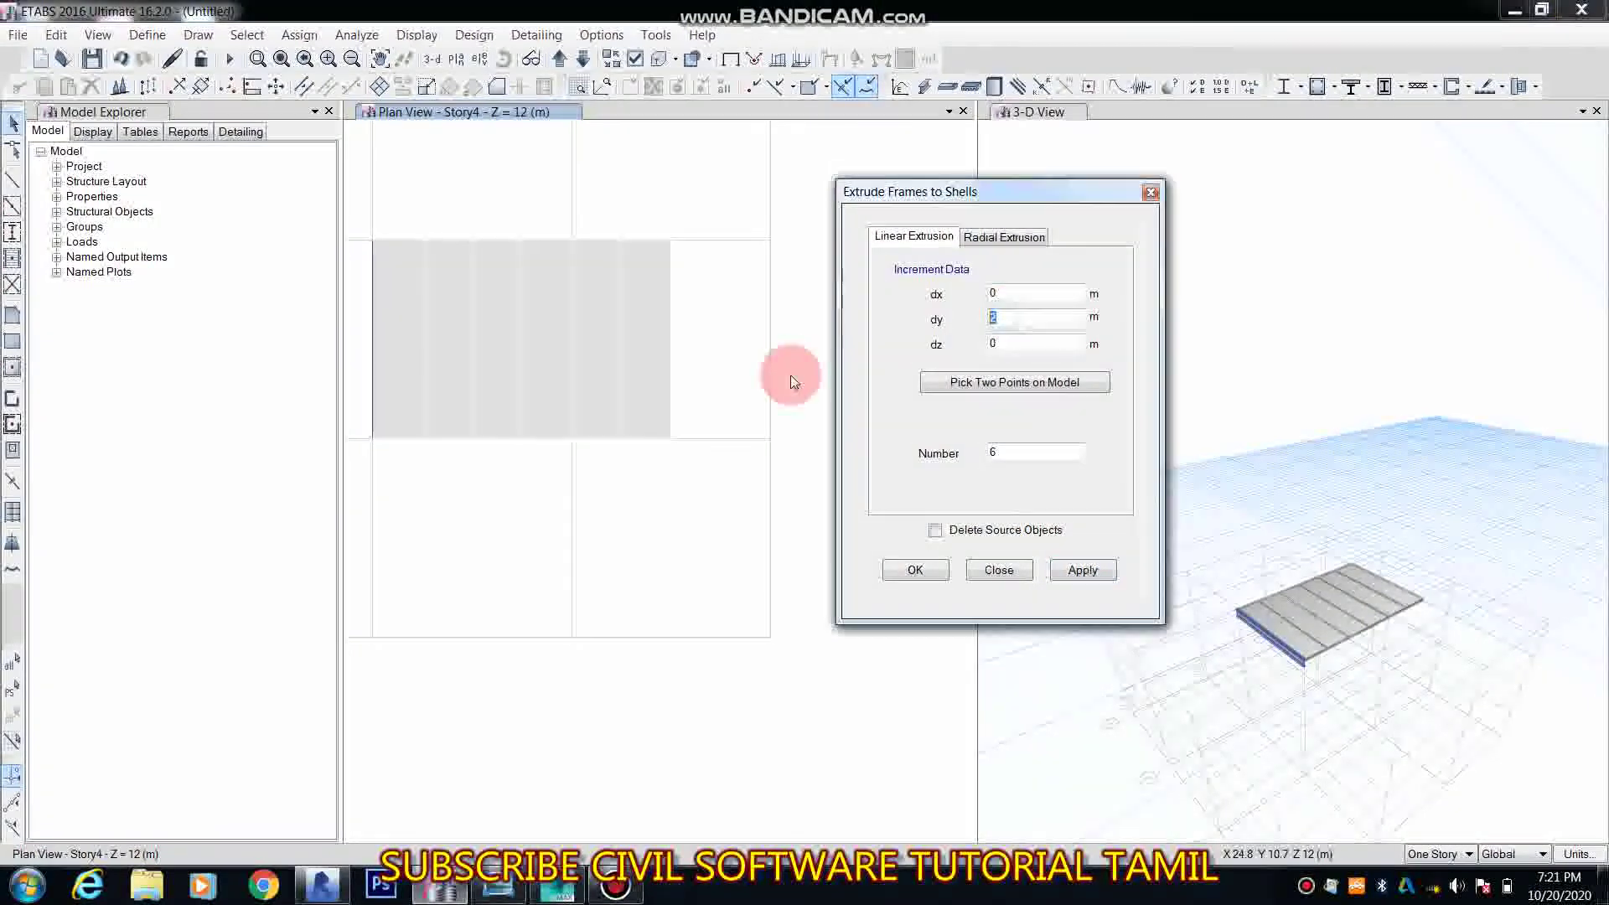
text(-2)
click(1051, 570)
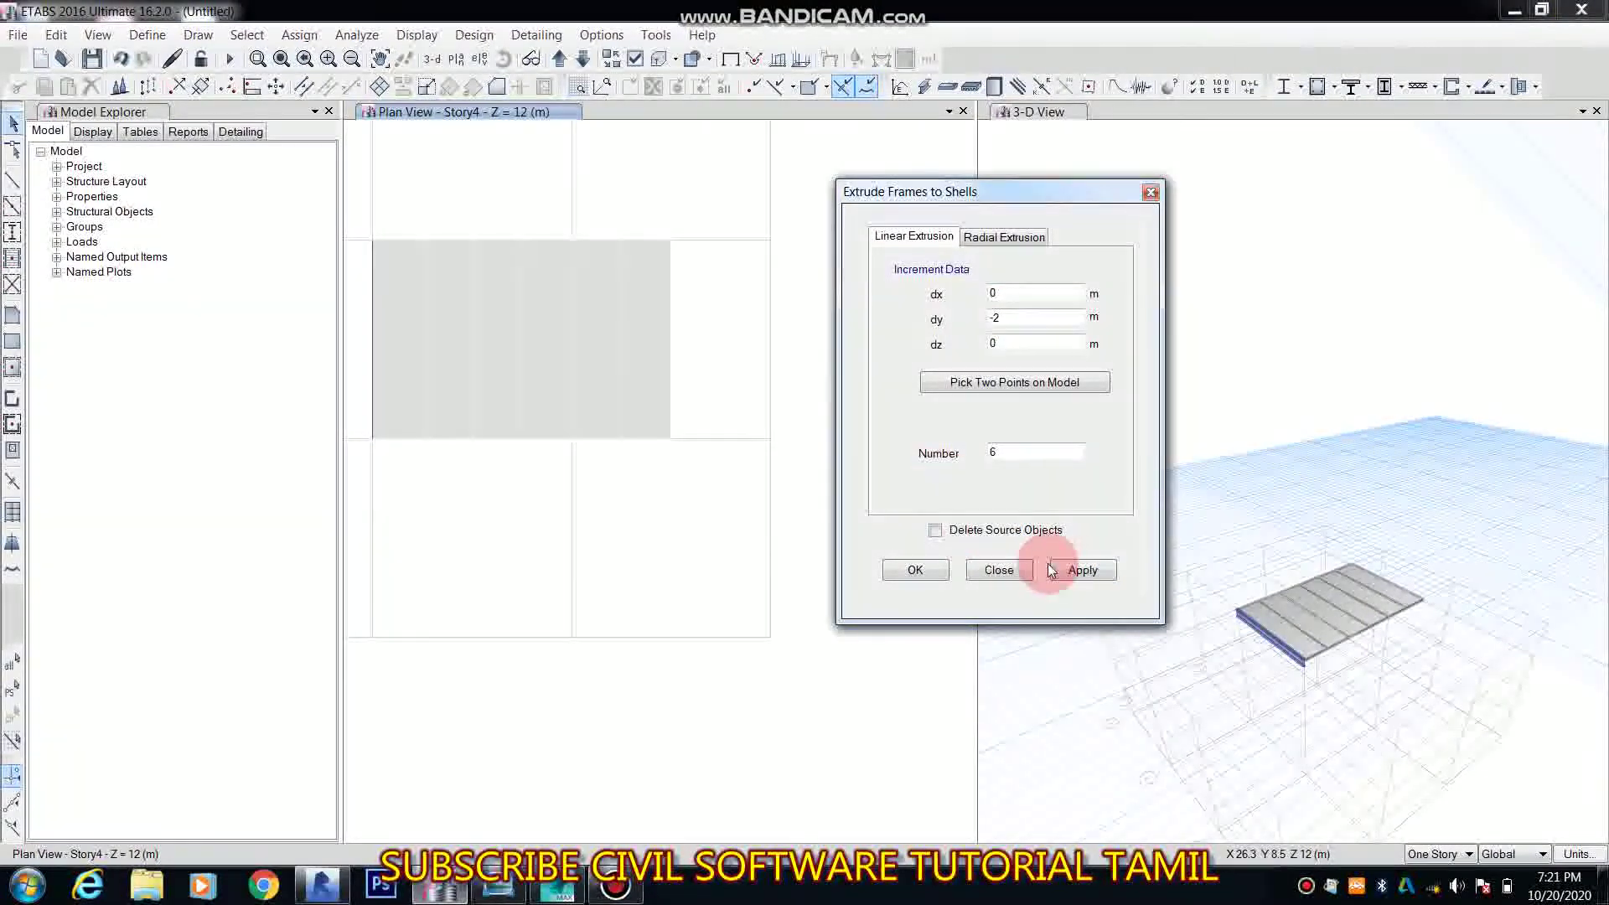
click(1080, 570)
drag(687, 433, 350, 488)
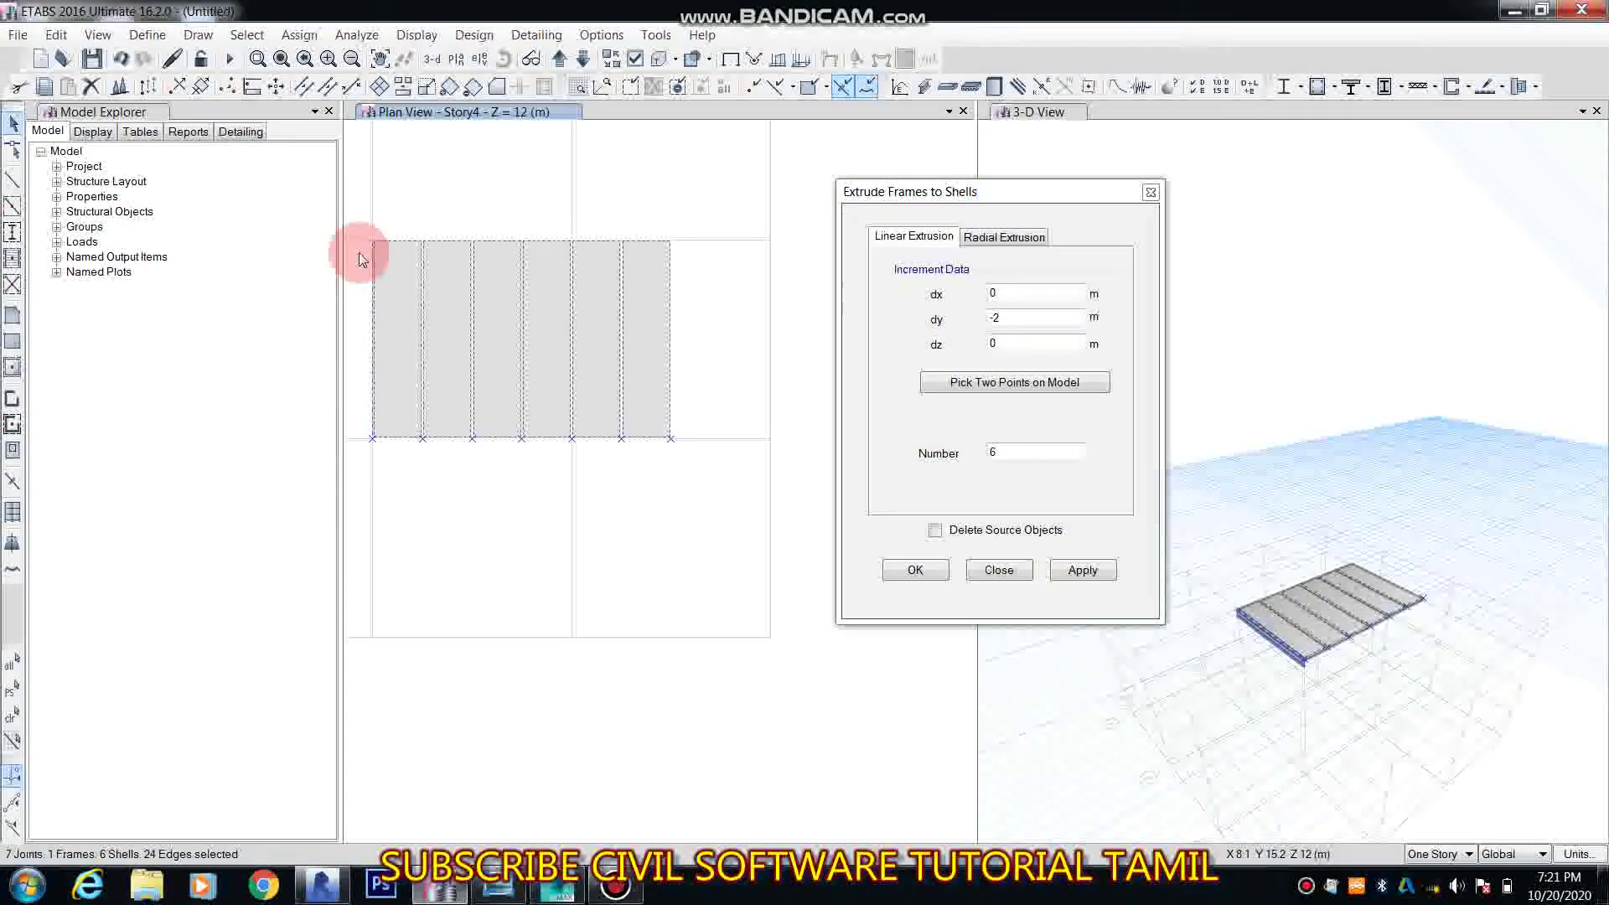
click(12, 717)
click(615, 886)
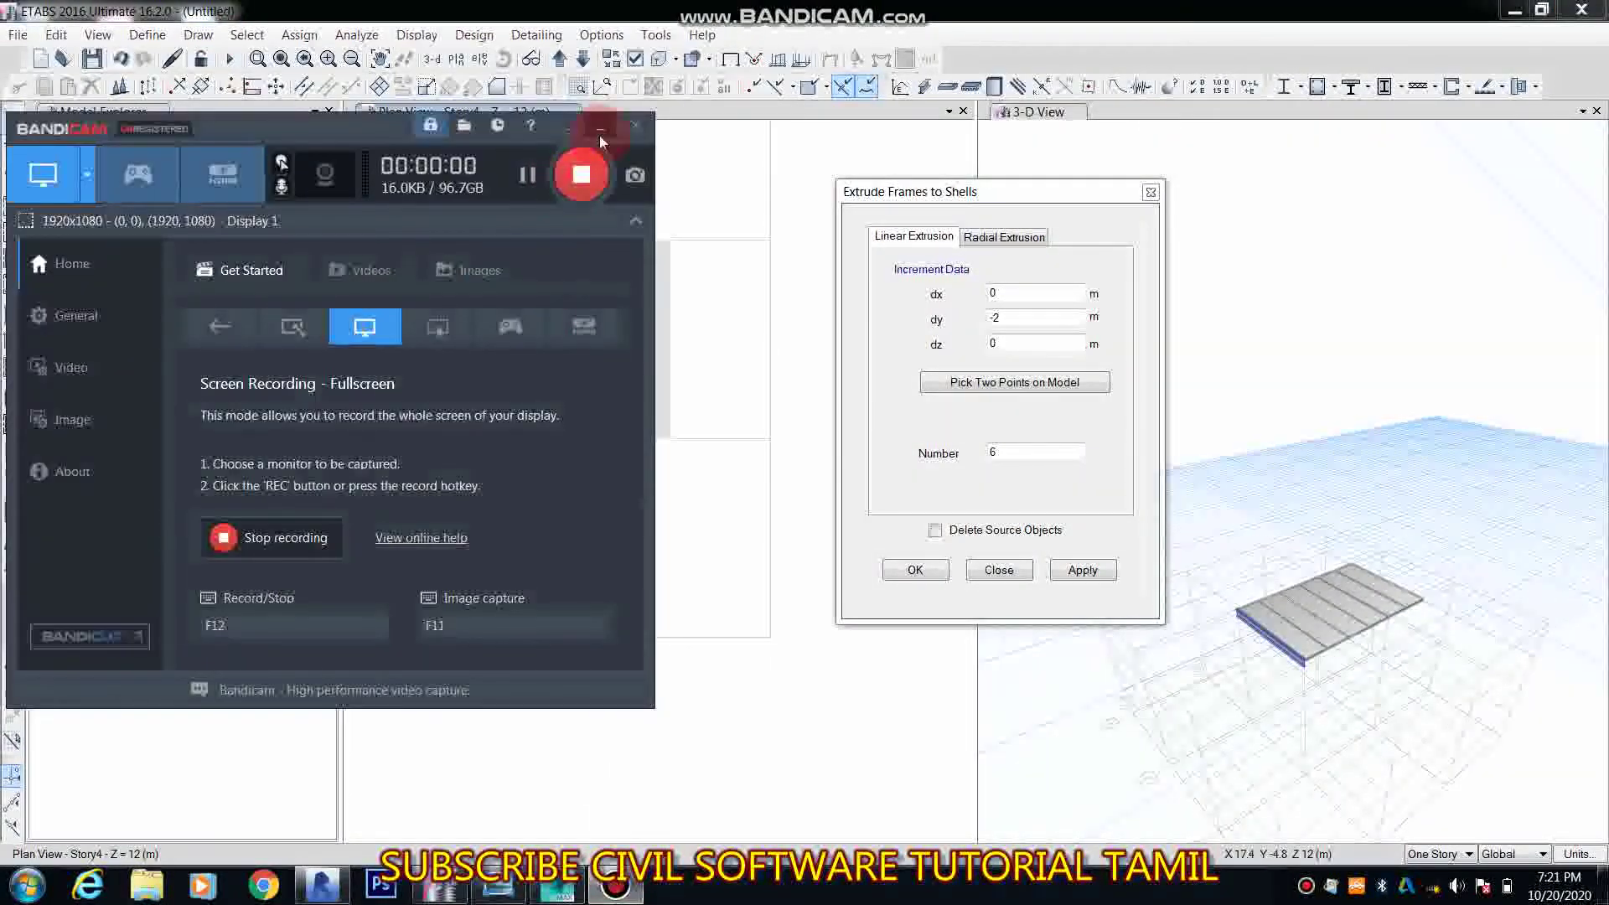
click(600, 131)
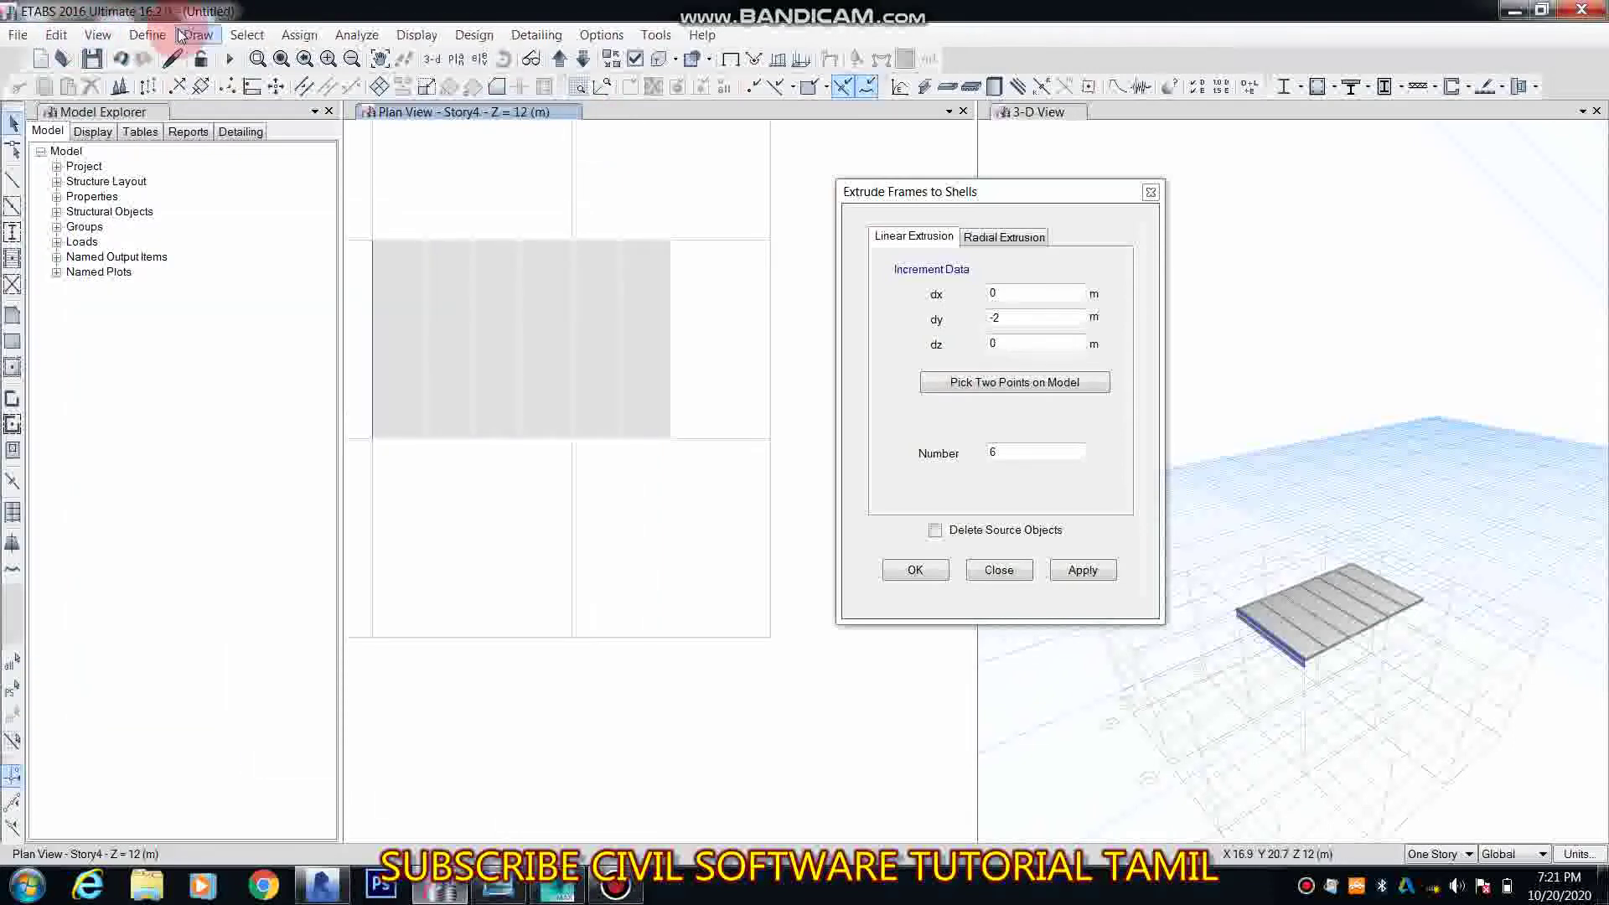
Step: Select all beams by object type and add the row of joints along grid 2 to the selection
click(248, 35)
mouse_move(350, 59)
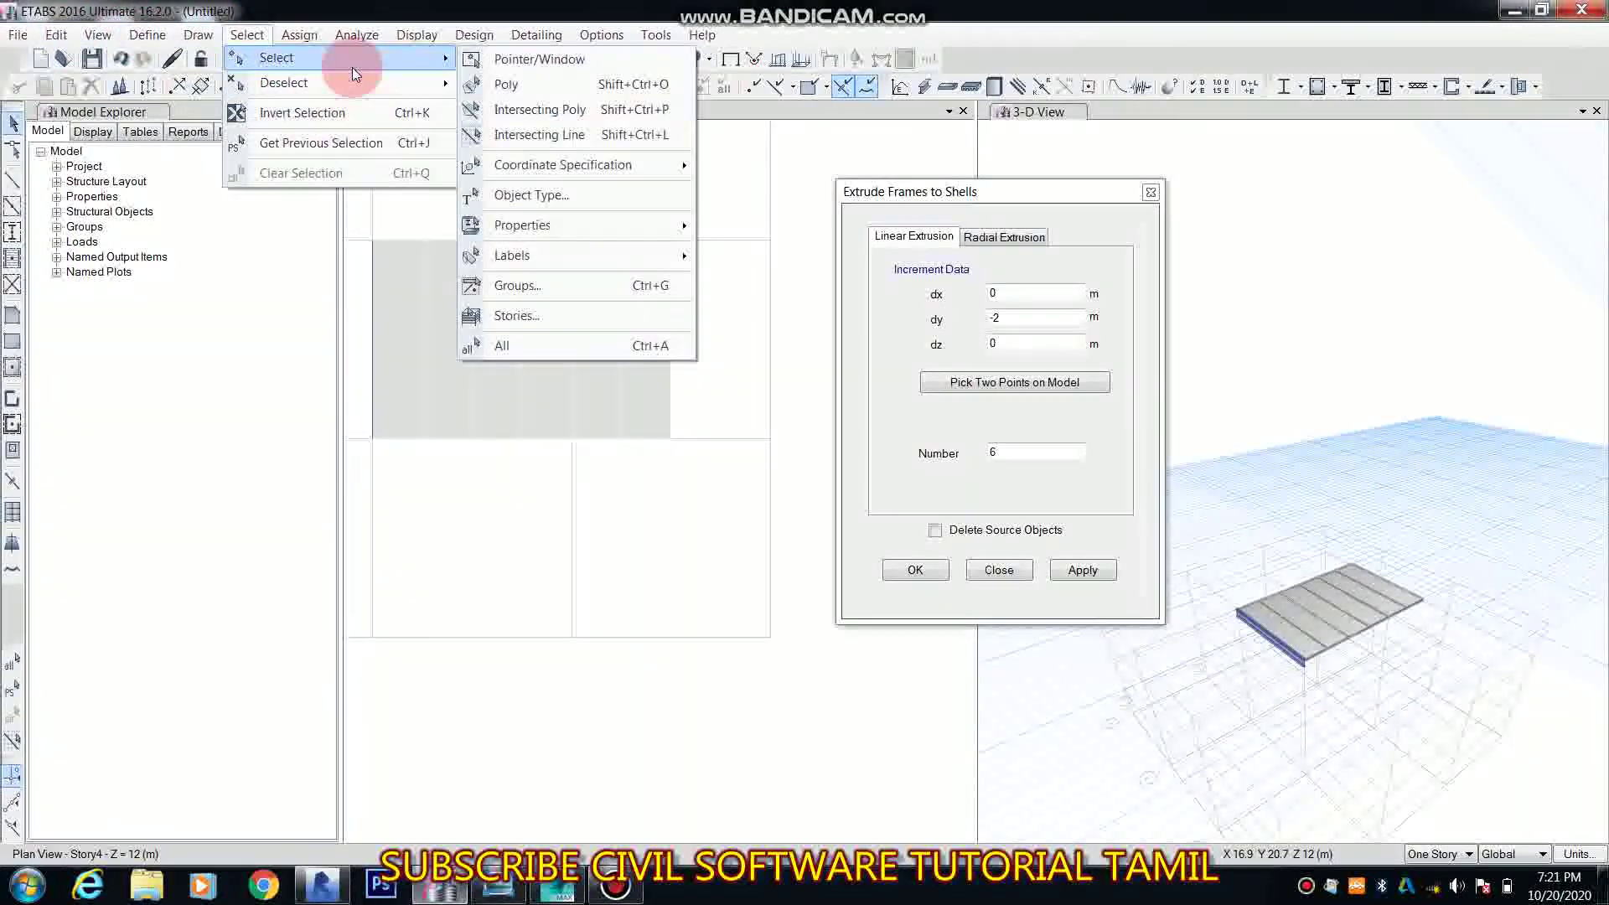
click(591, 195)
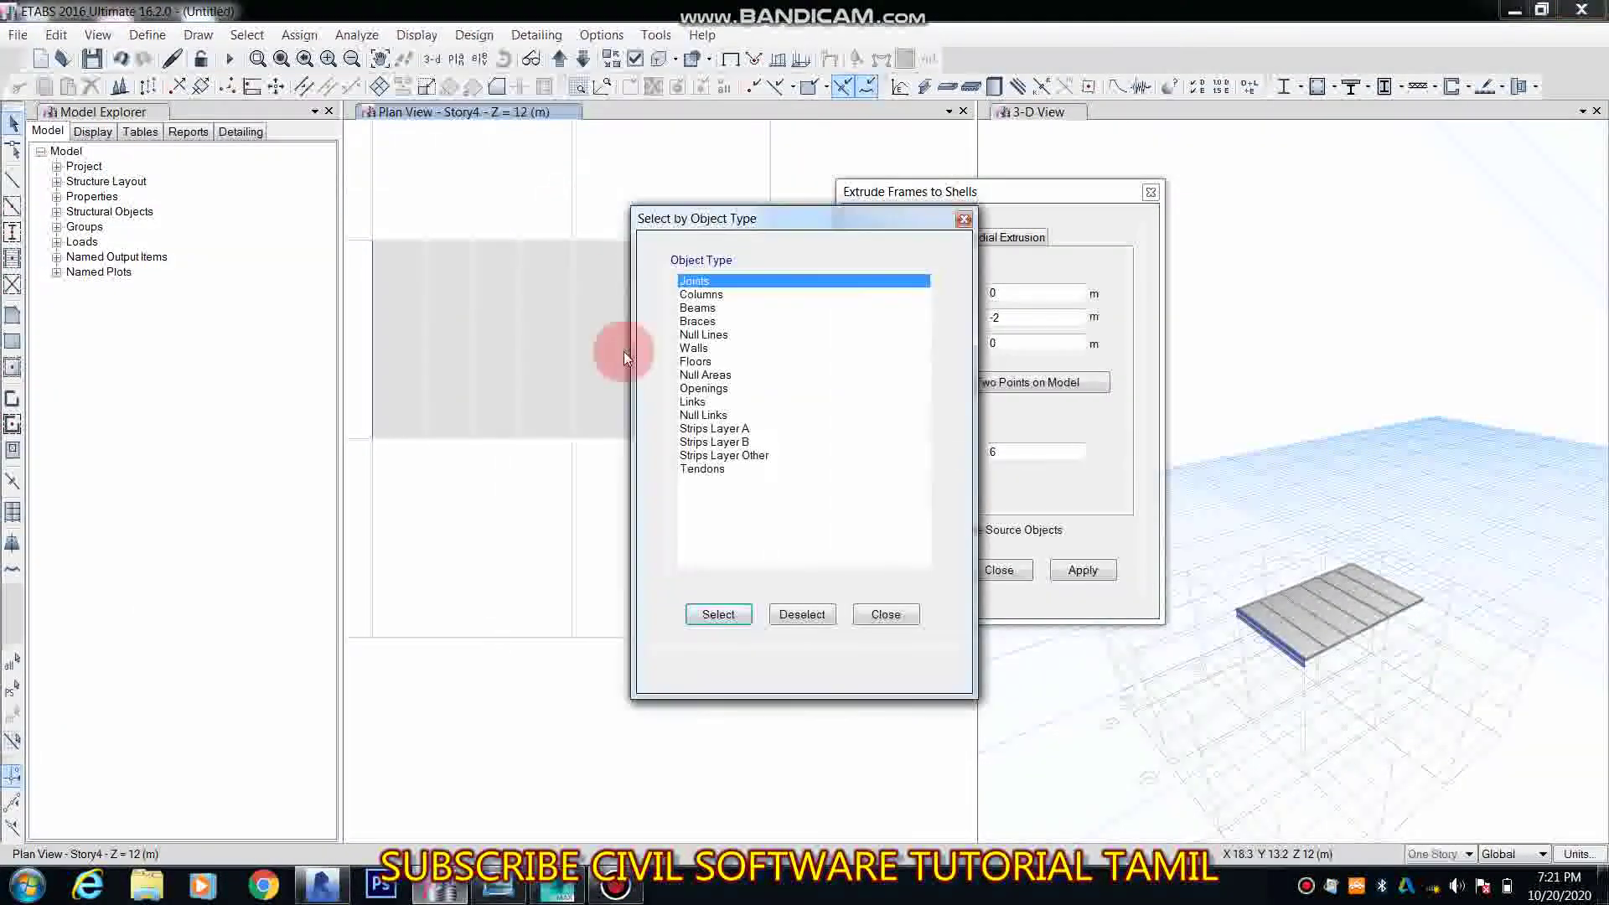
click(698, 309)
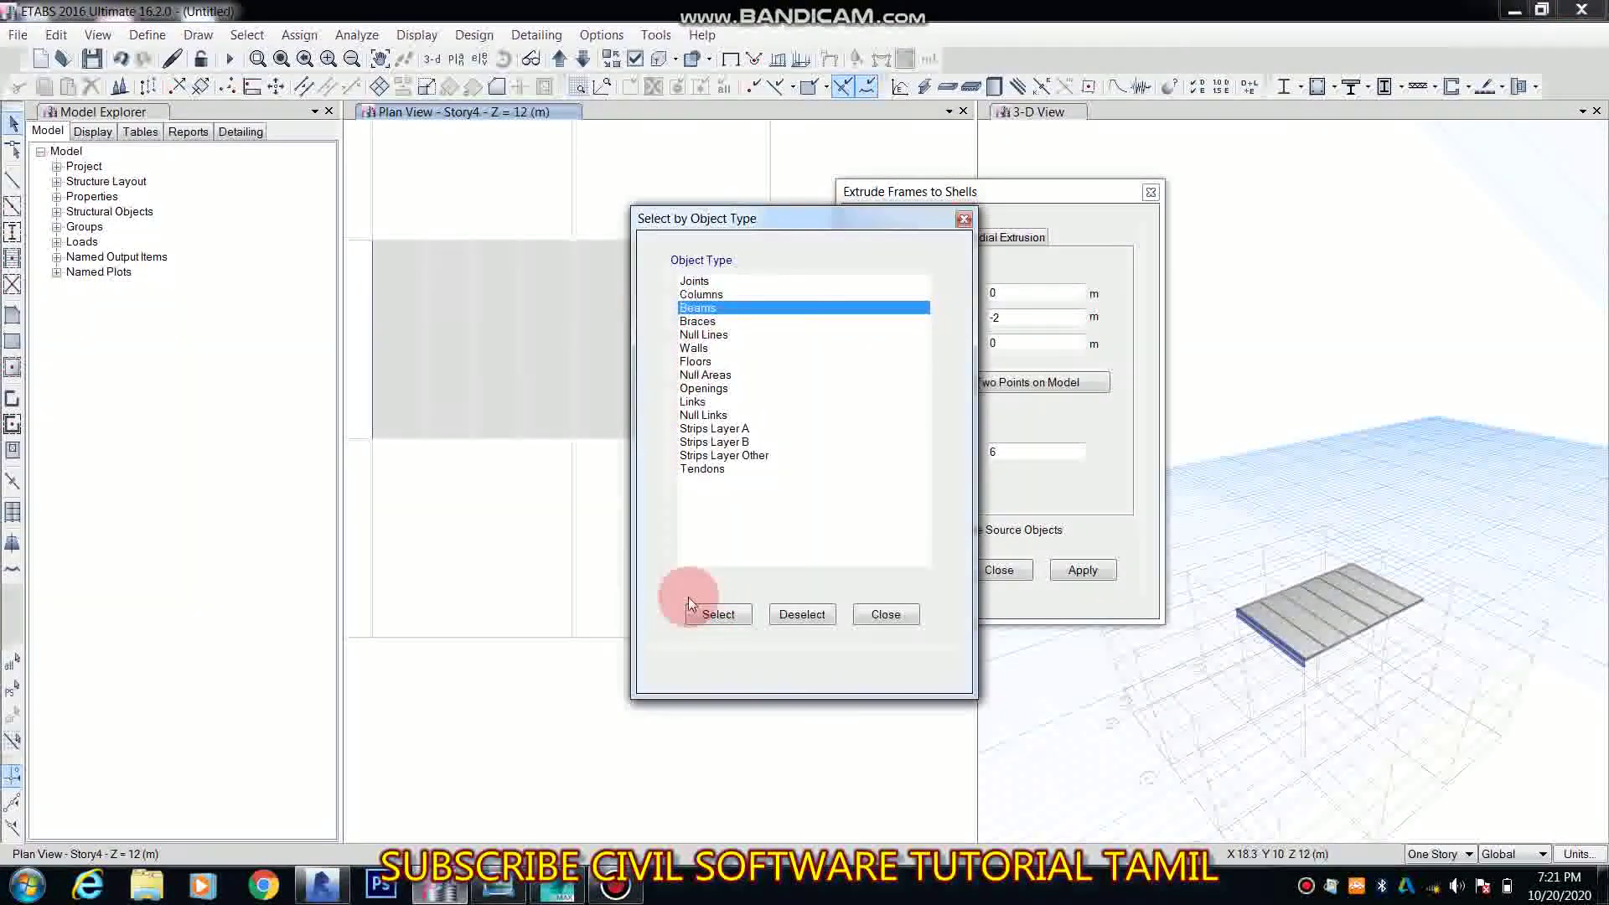
click(711, 616)
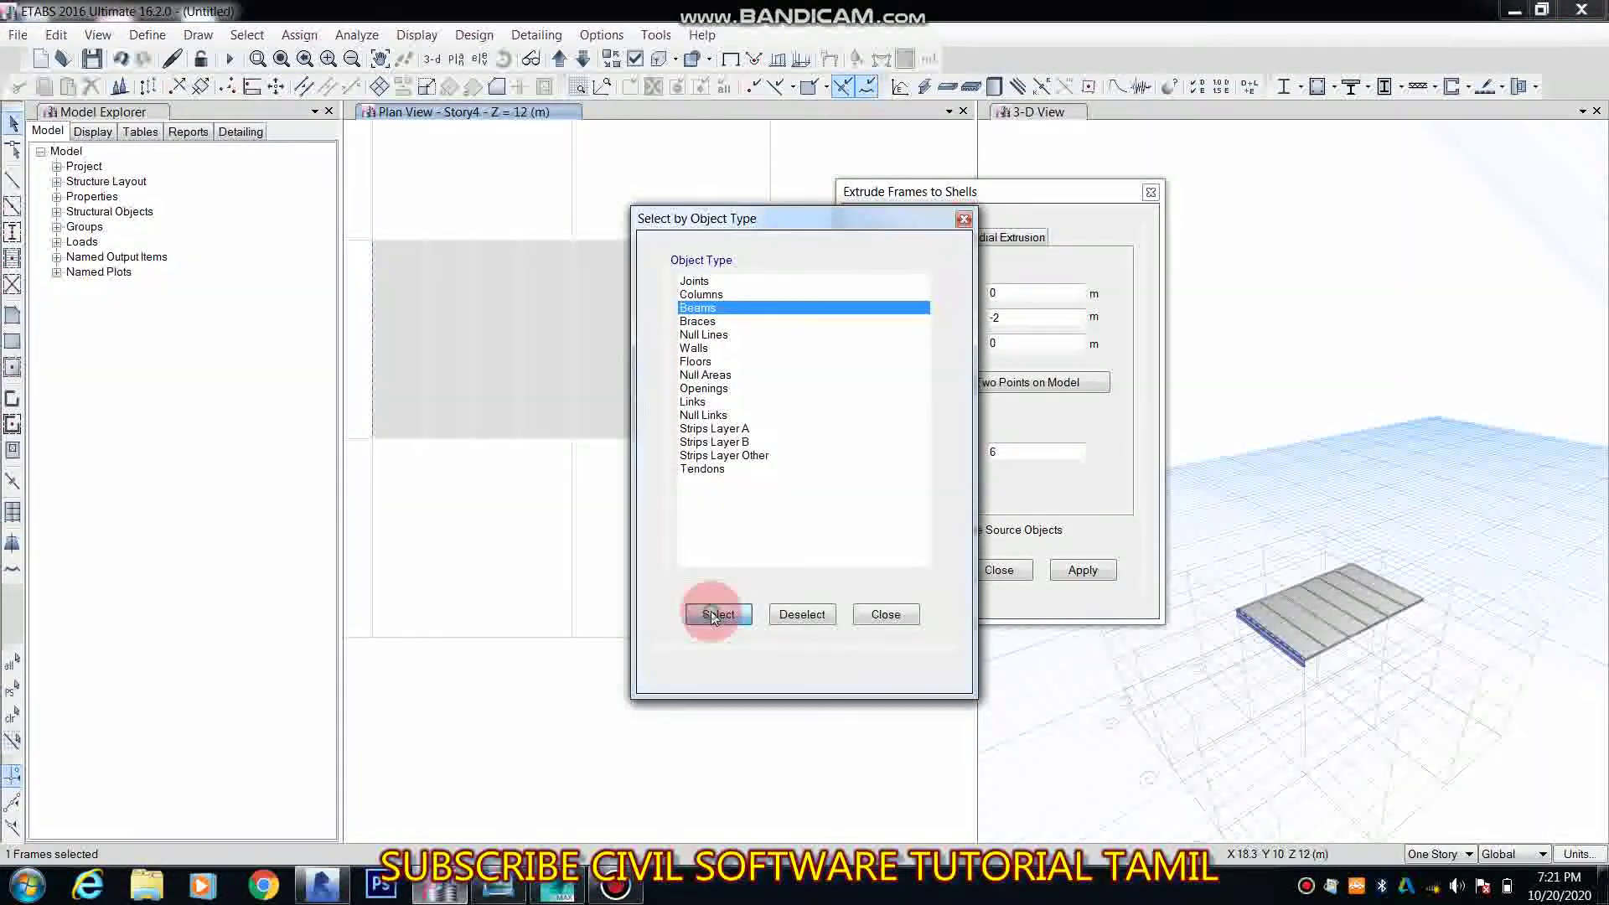
click(863, 616)
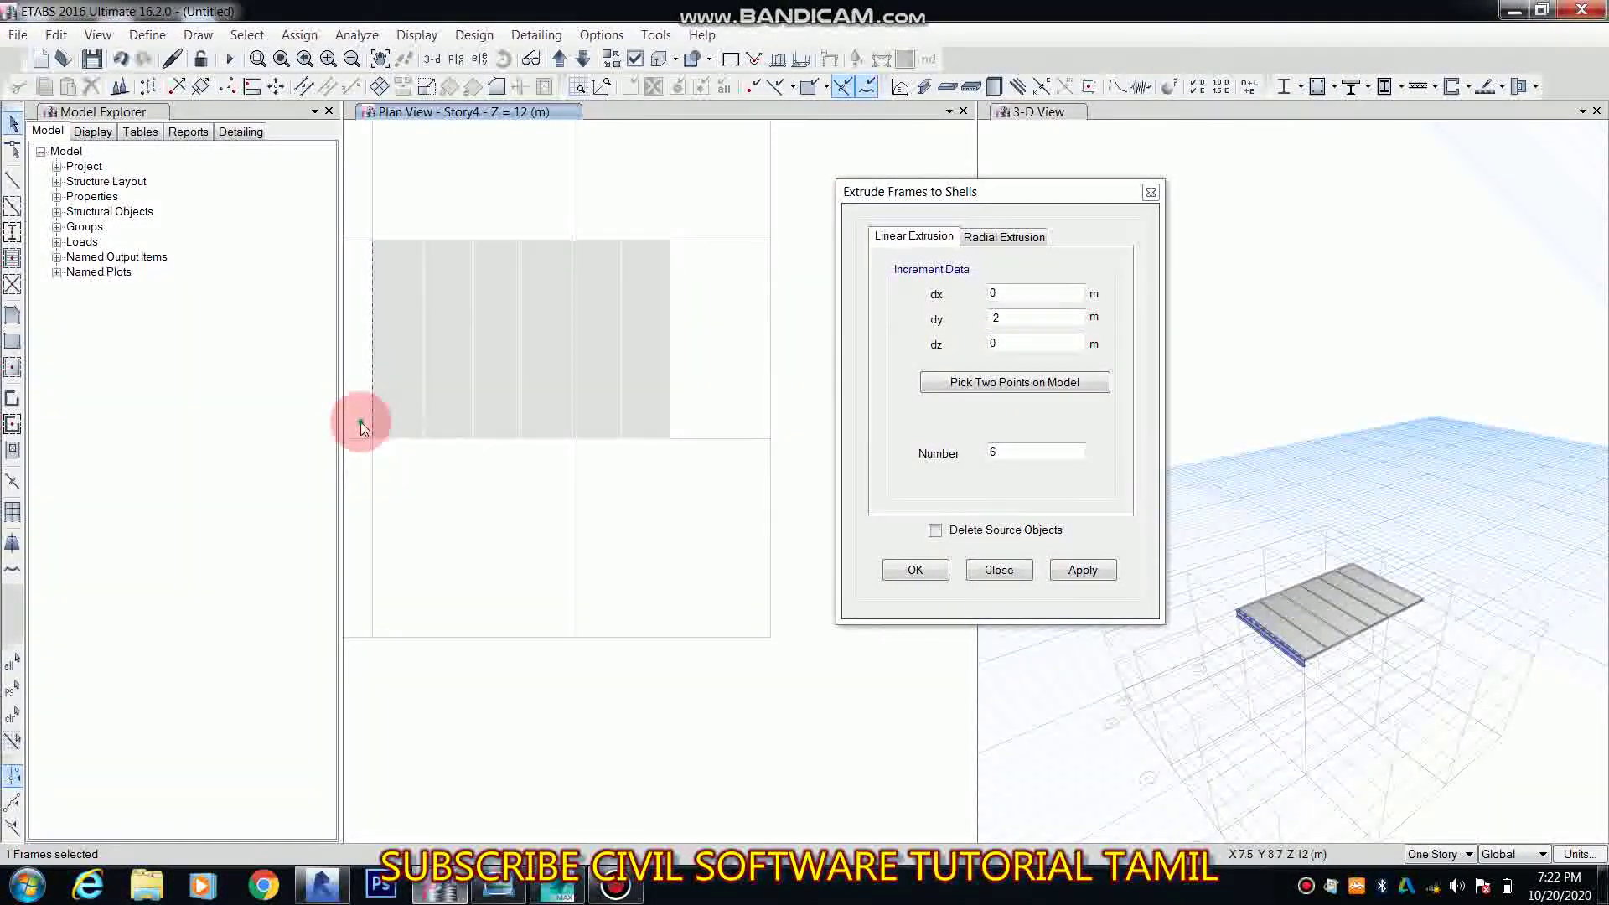
drag(360, 421, 810, 487)
click(12, 126)
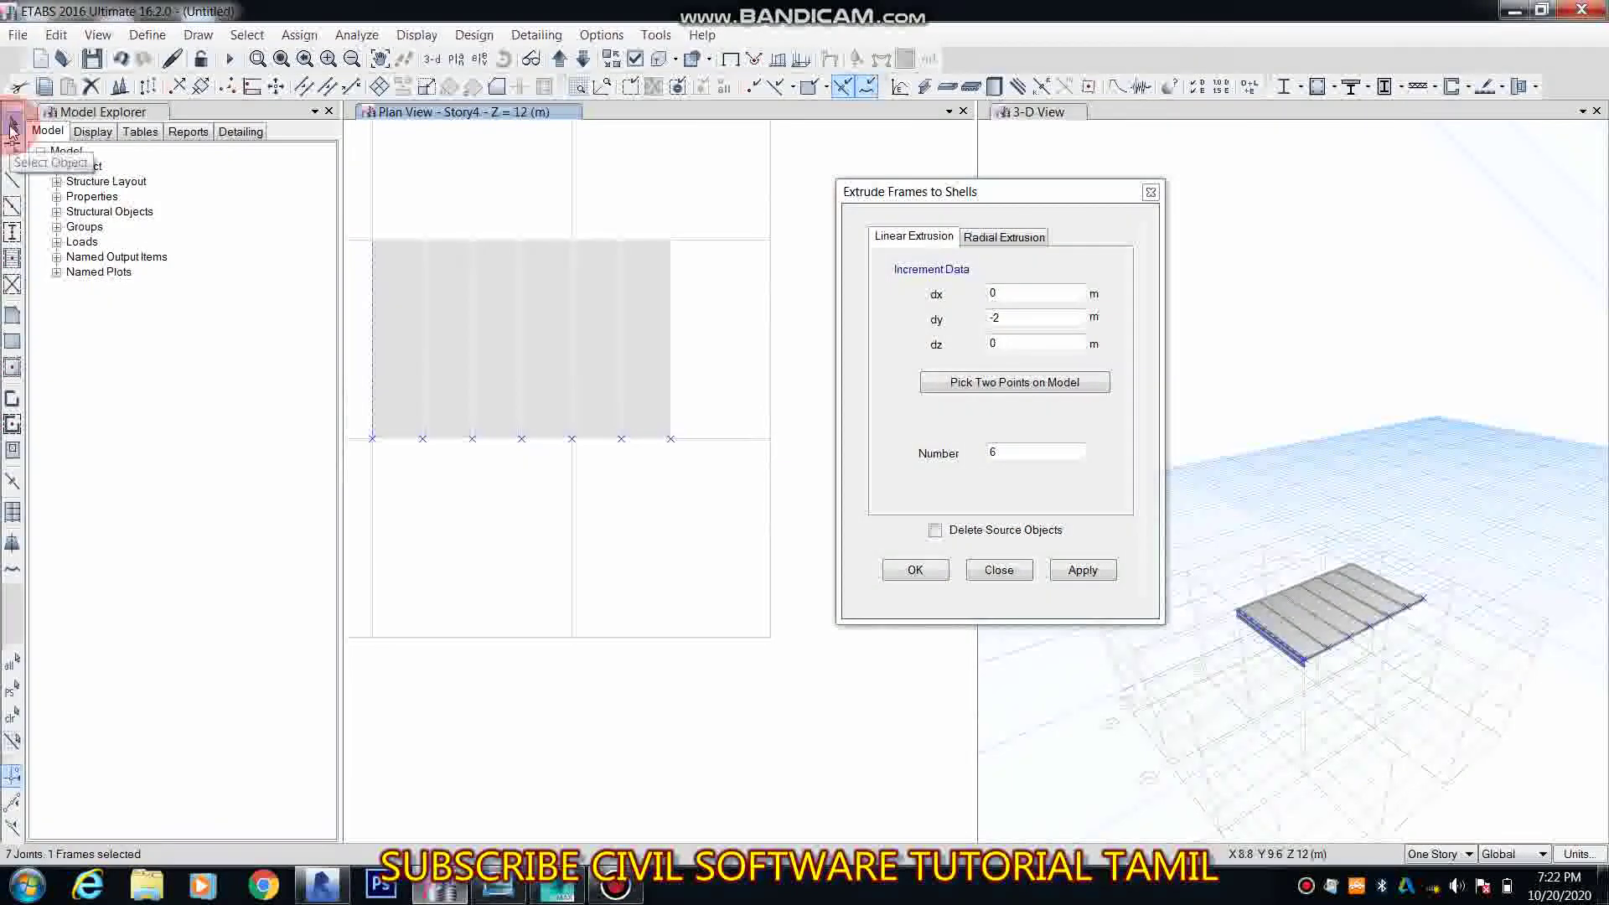
Step: Undo the shell extrusion and redo it
key(ctrl+z)
middle_drag(543, 518, 567, 518)
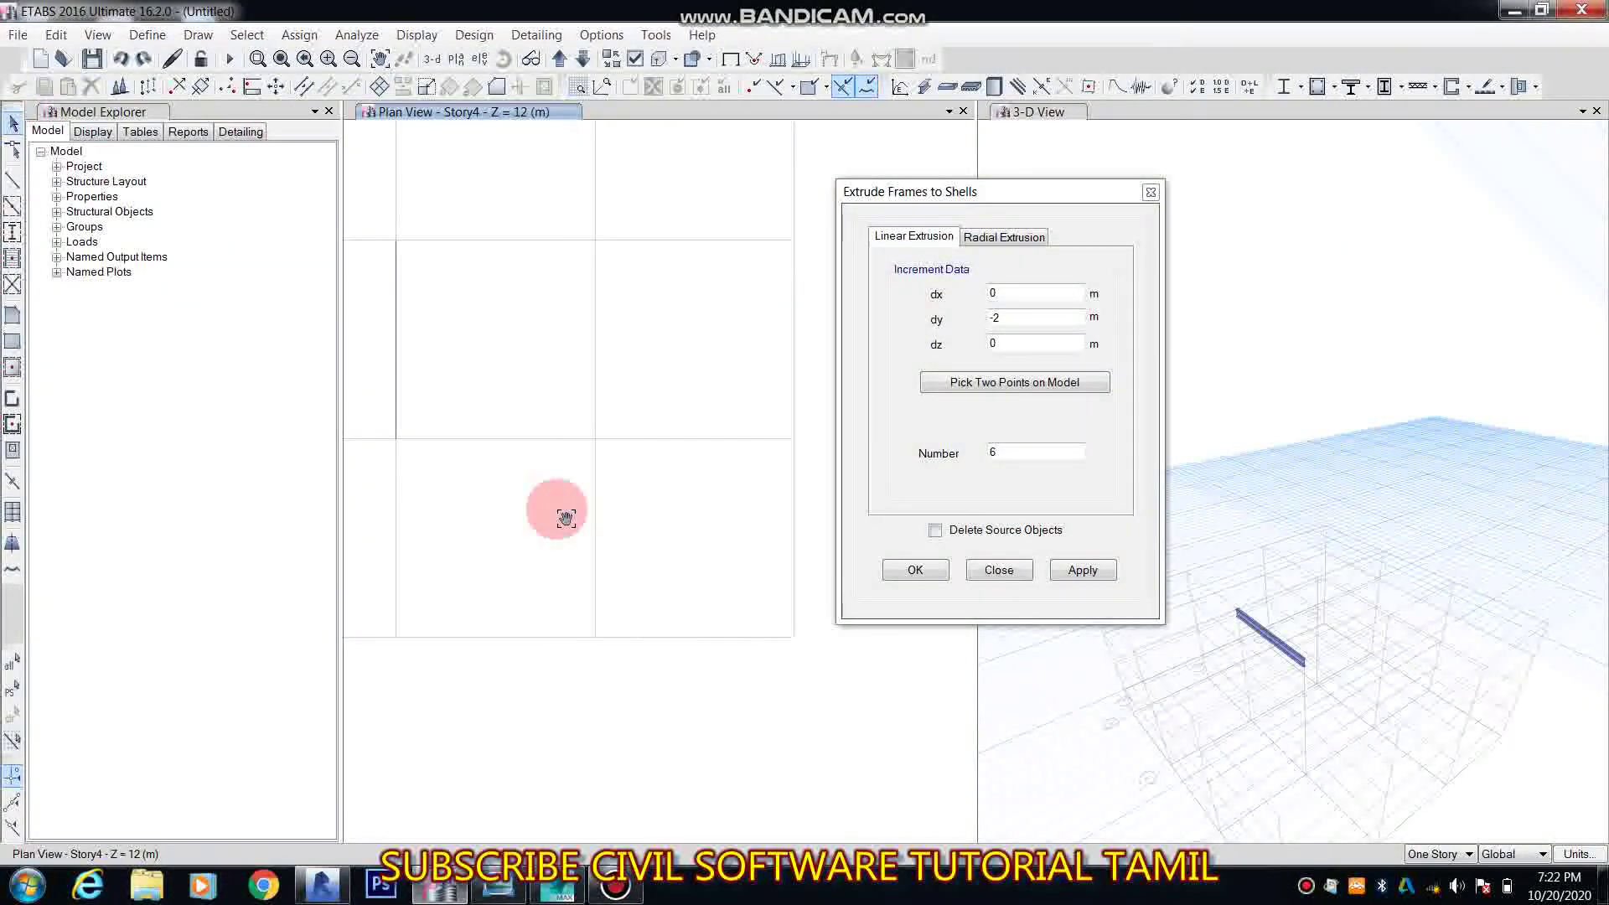
key(ctrl+y)
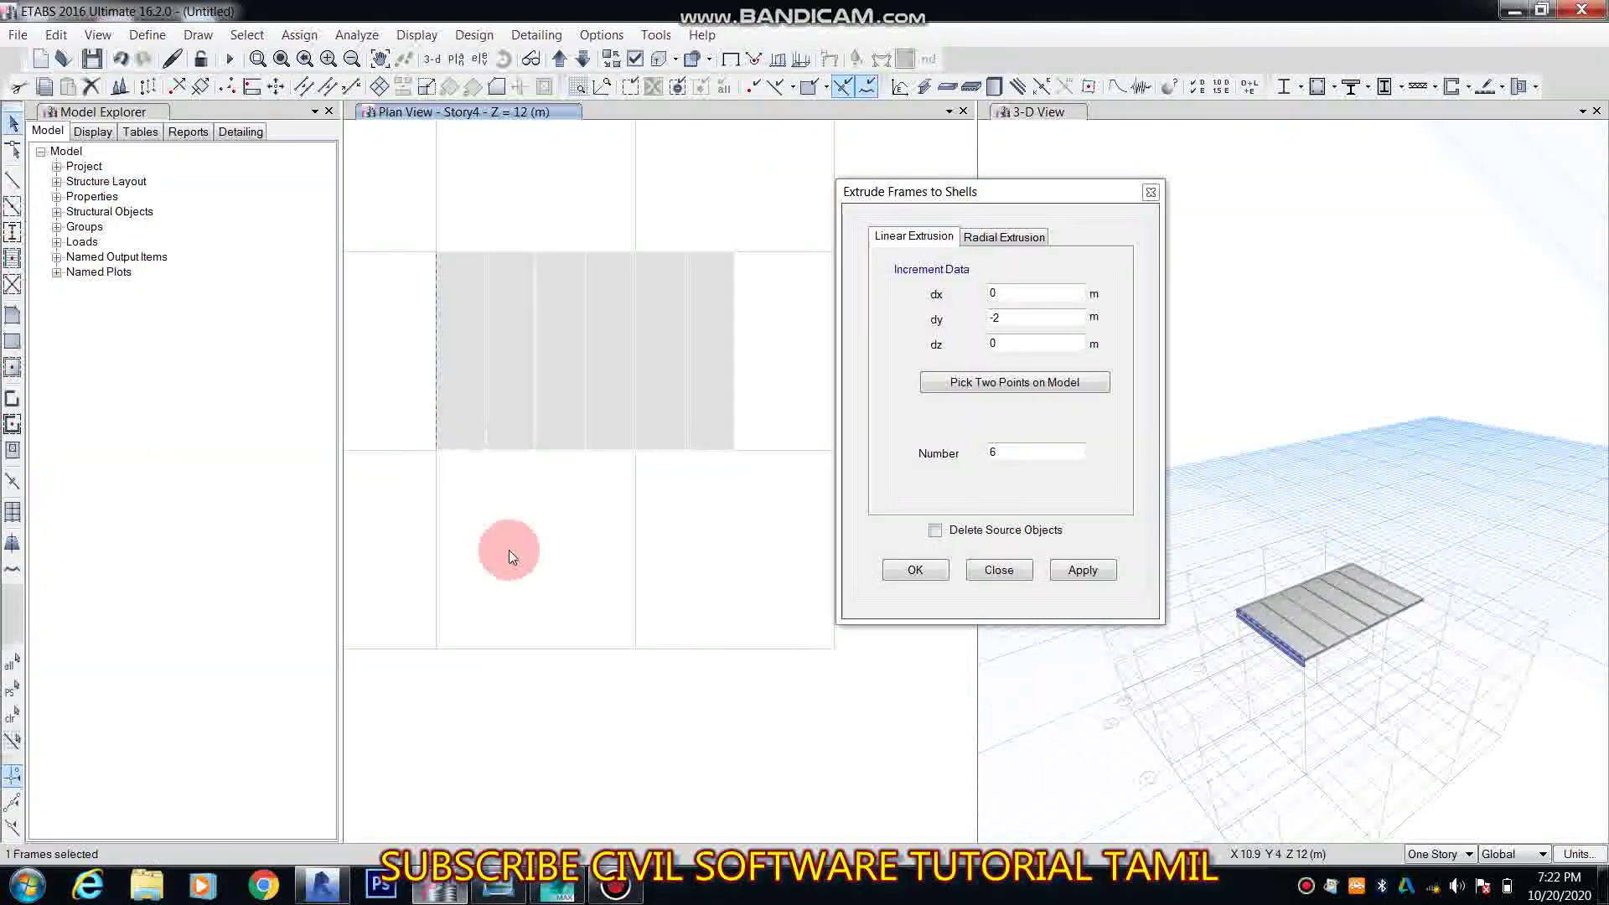
middle_drag(509, 550, 478, 542)
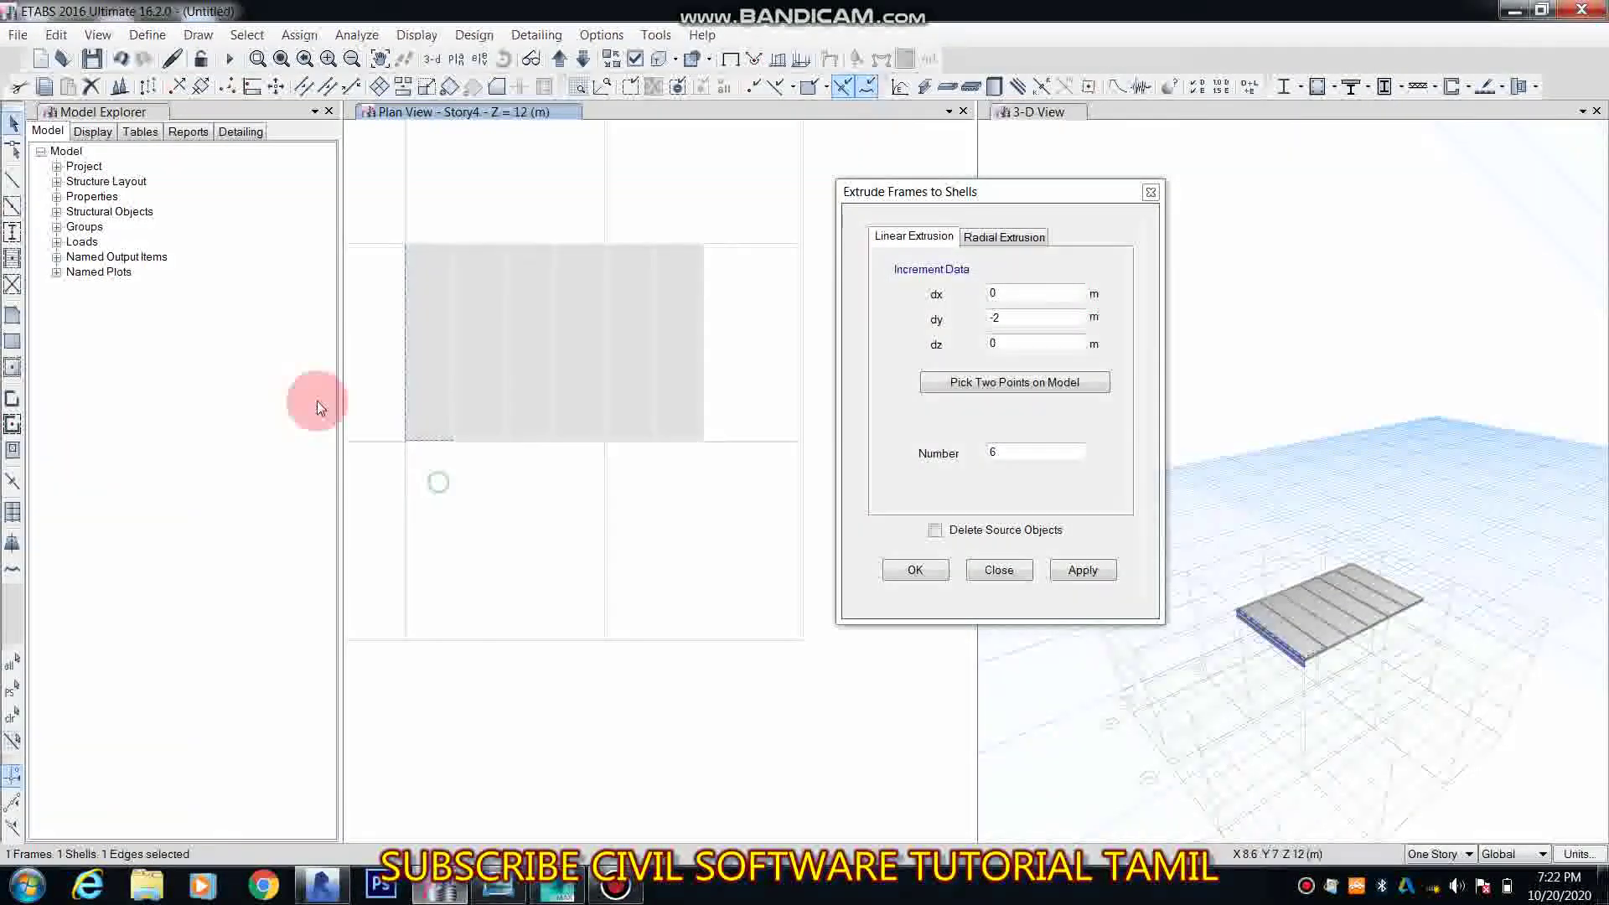
Step: Select only the shell edges along grid 2 and try to extrude them linearly with dy -2 m and number 6
click(12, 716)
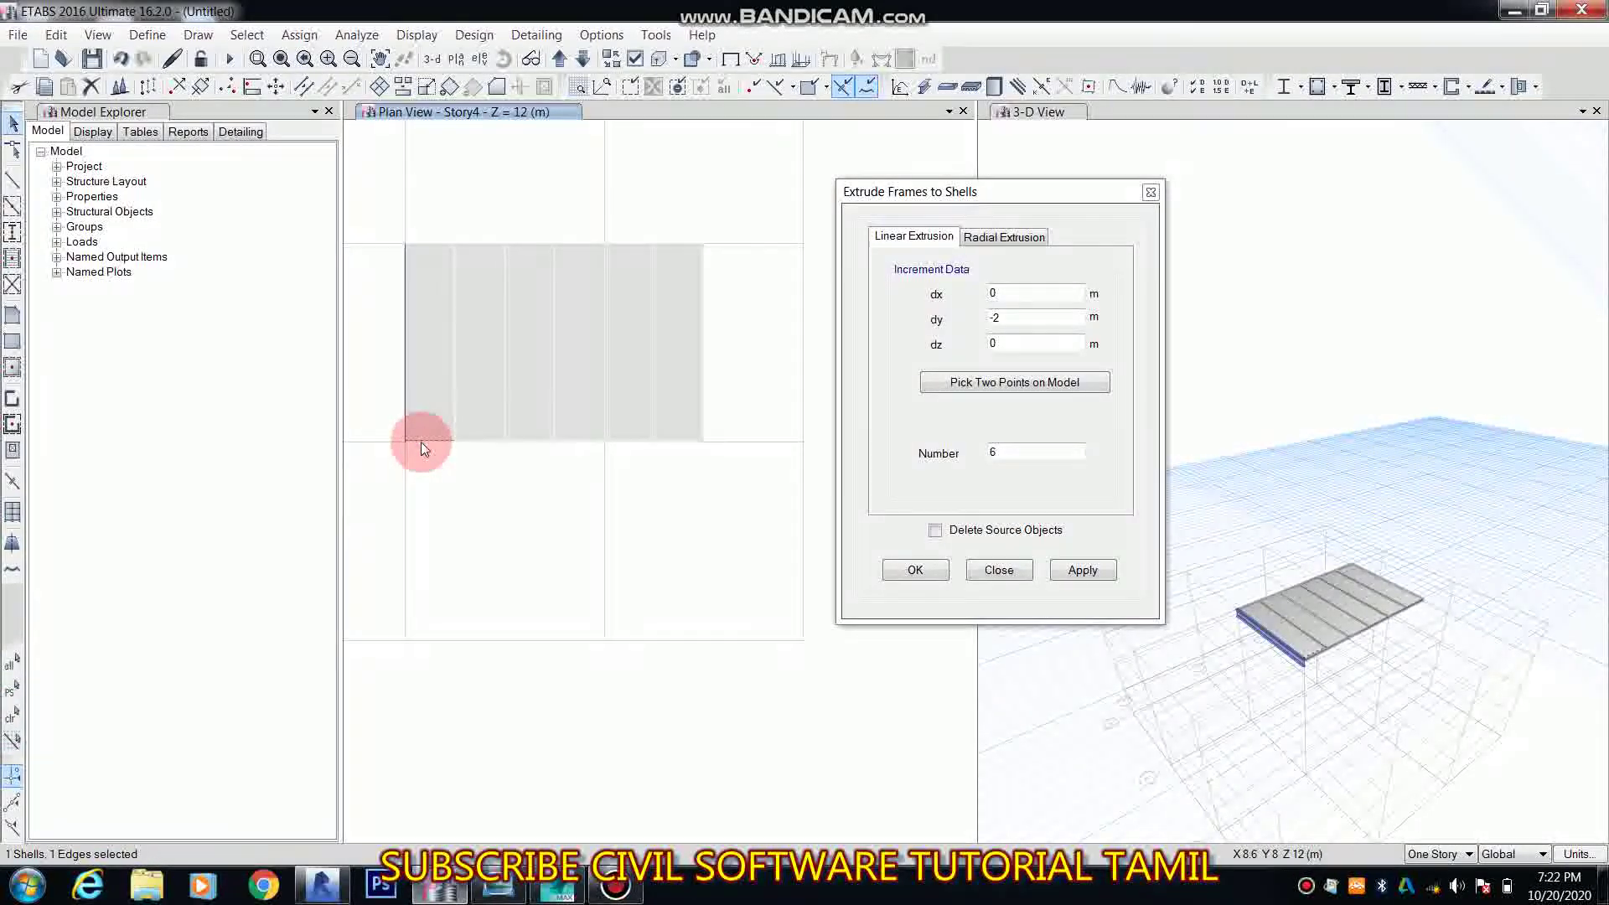
click(585, 442)
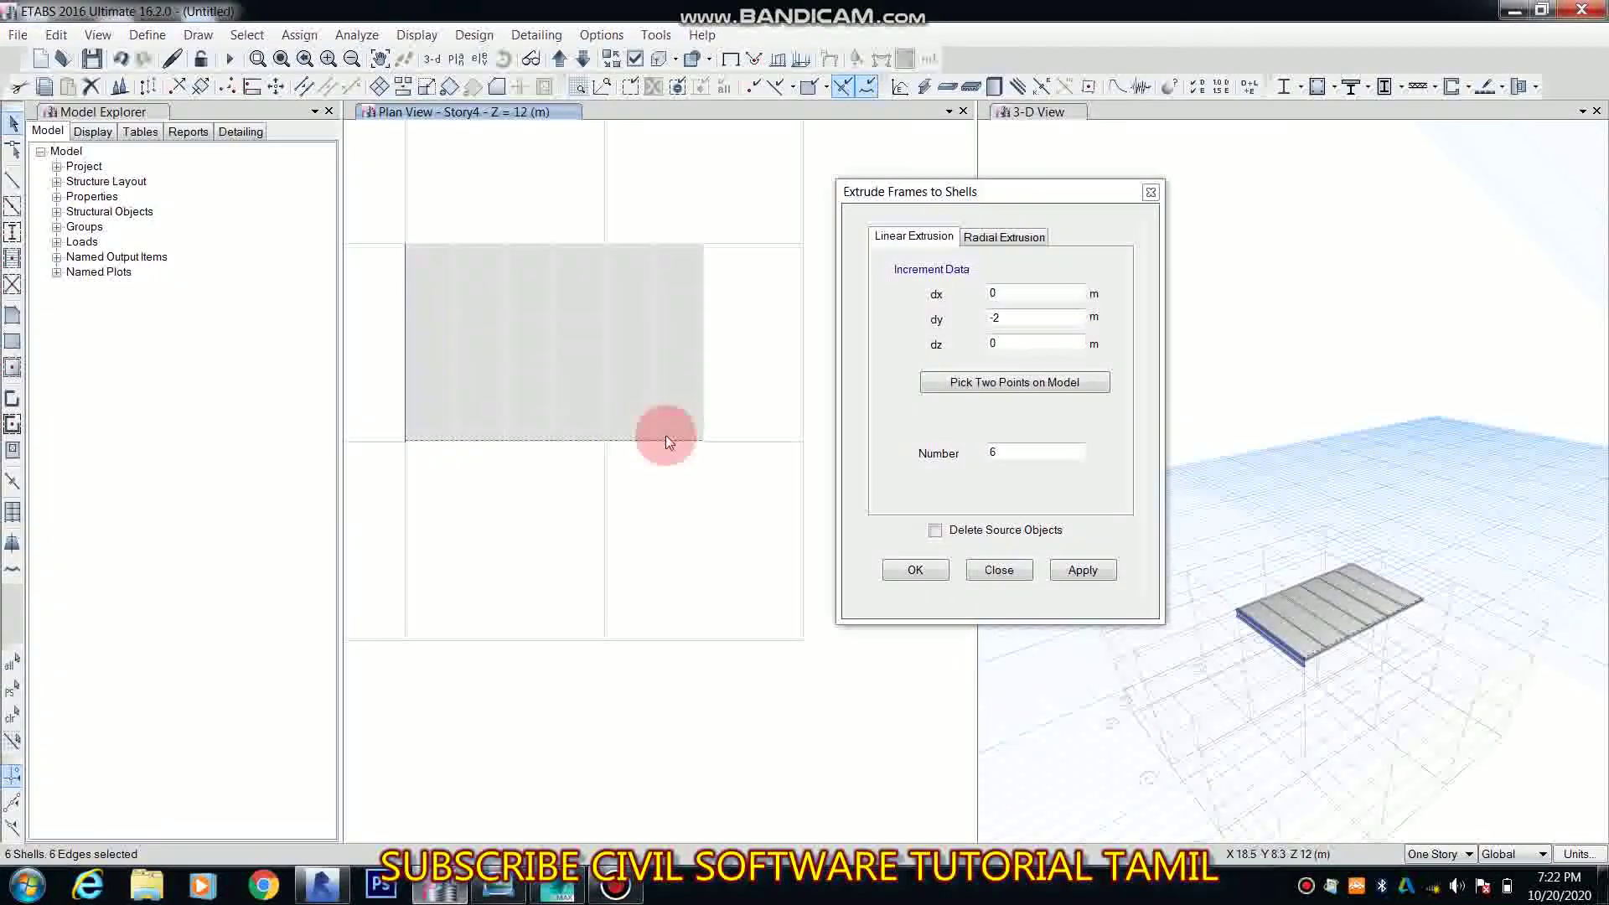
click(1013, 335)
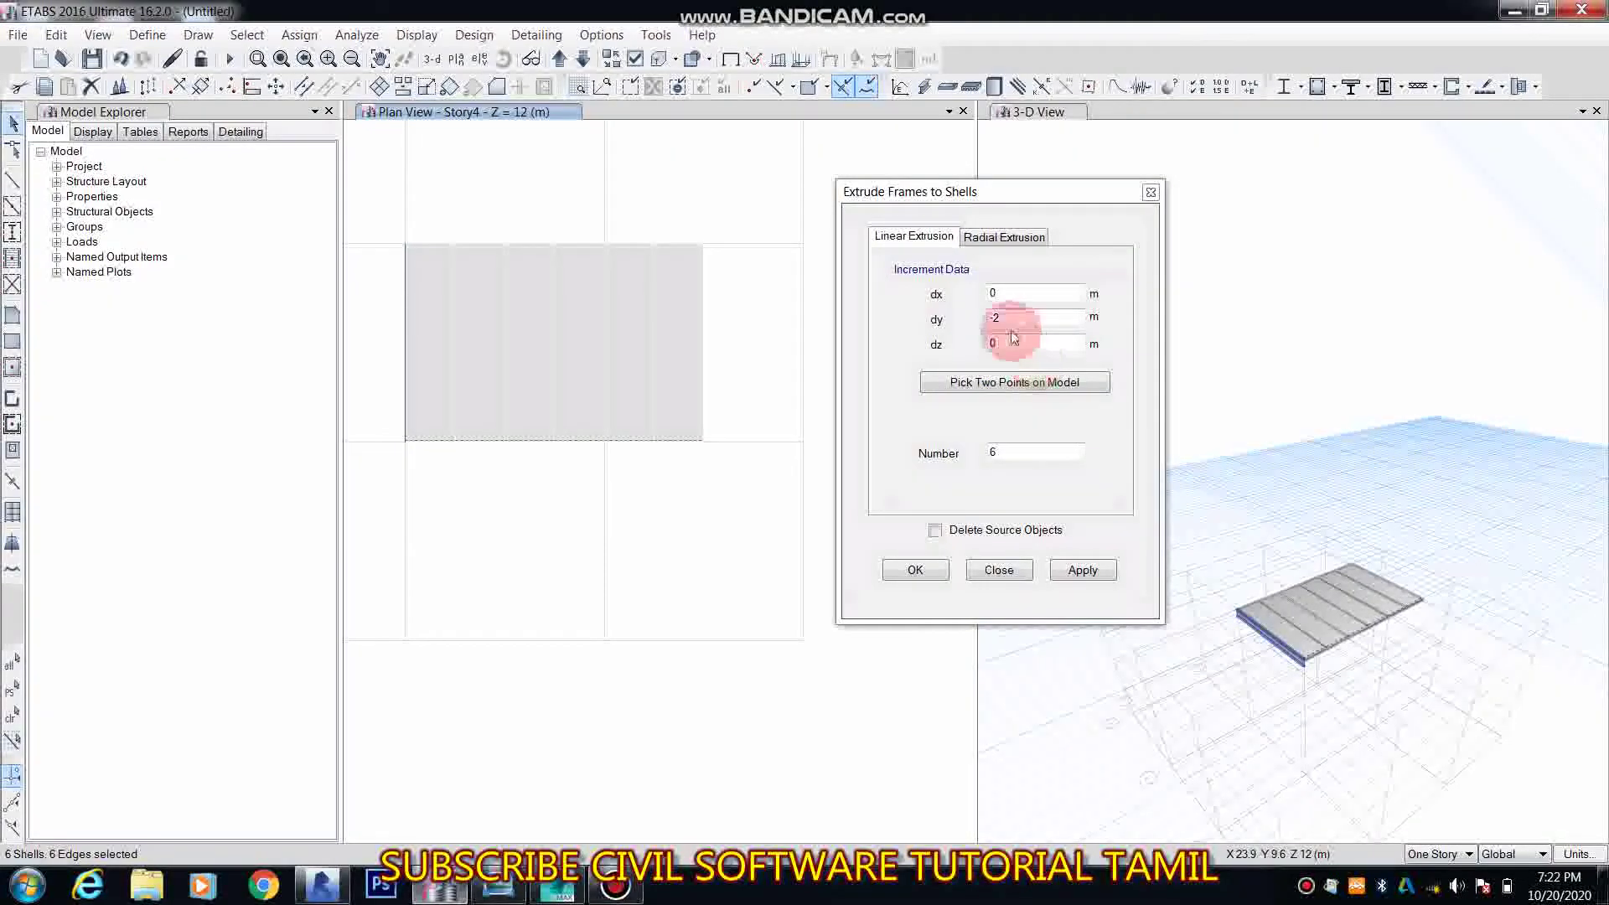
click(999, 451)
text(6)
click(1079, 570)
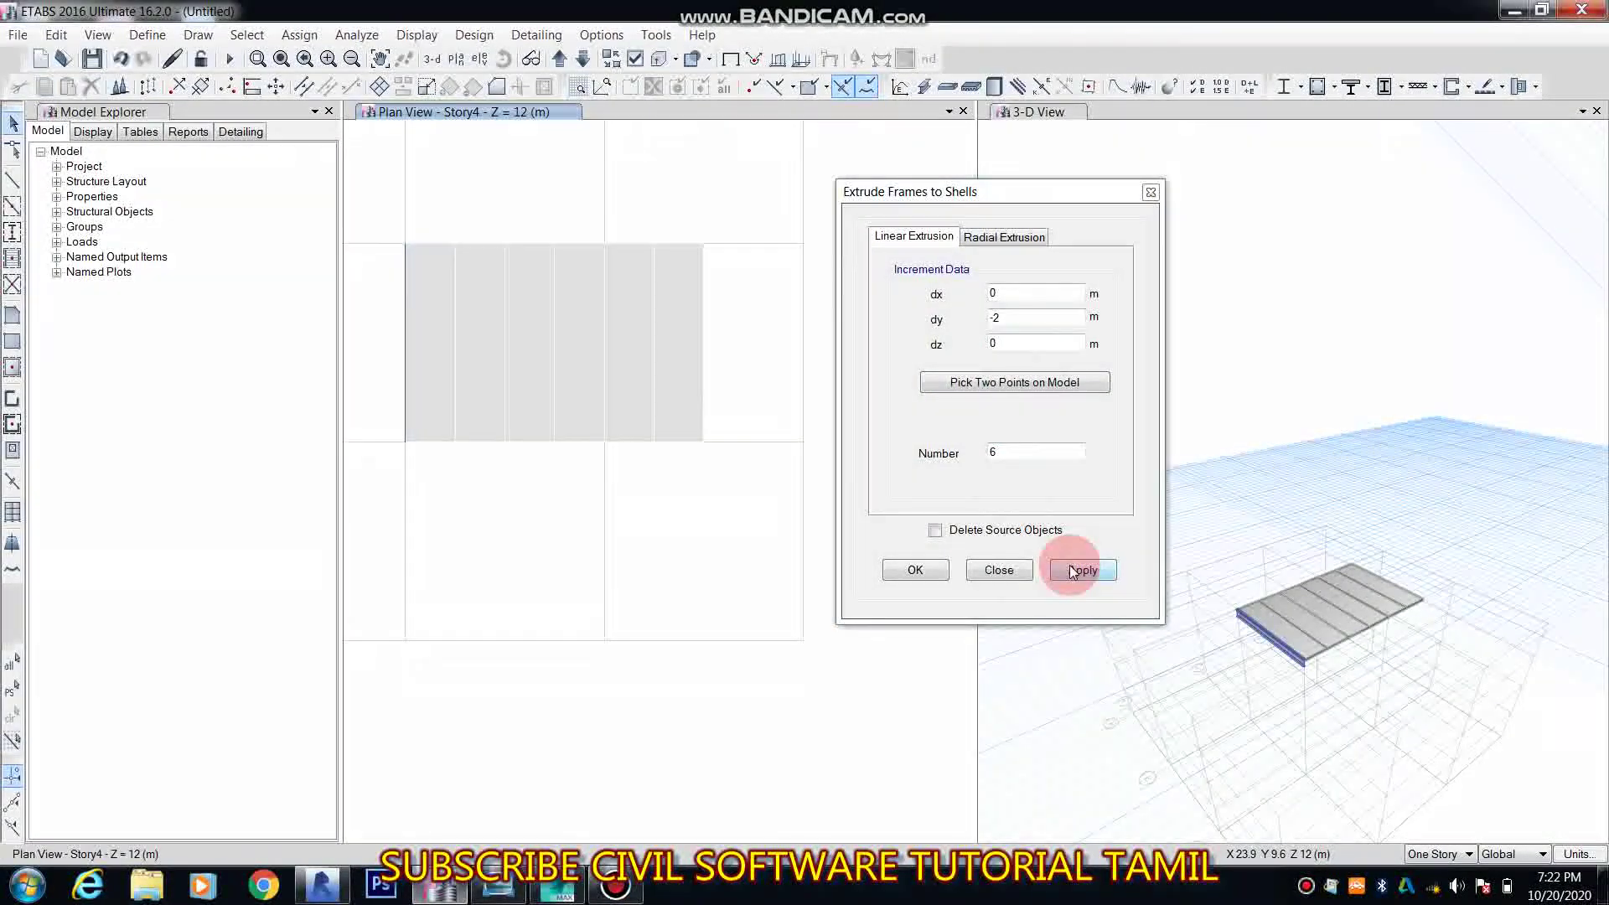
Step: Try to extrude the shell edges along grid 2 with dy 8 m and number 6, and close the extrusion dialog
drag(1004, 318, 886, 360)
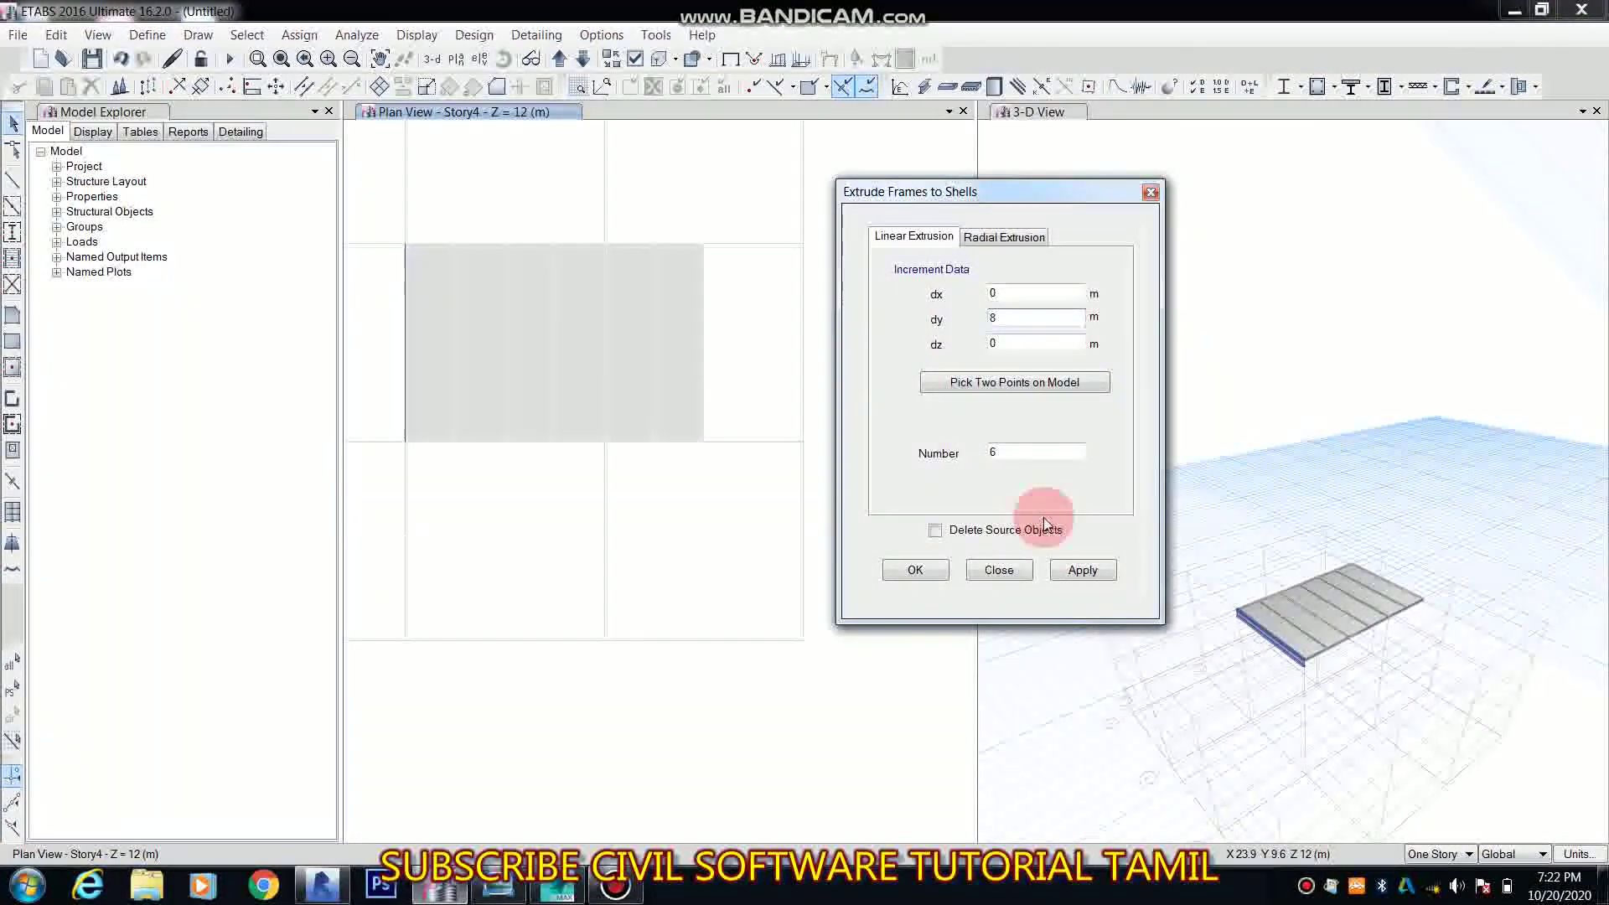
click(442, 449)
drag(443, 449, 726, 467)
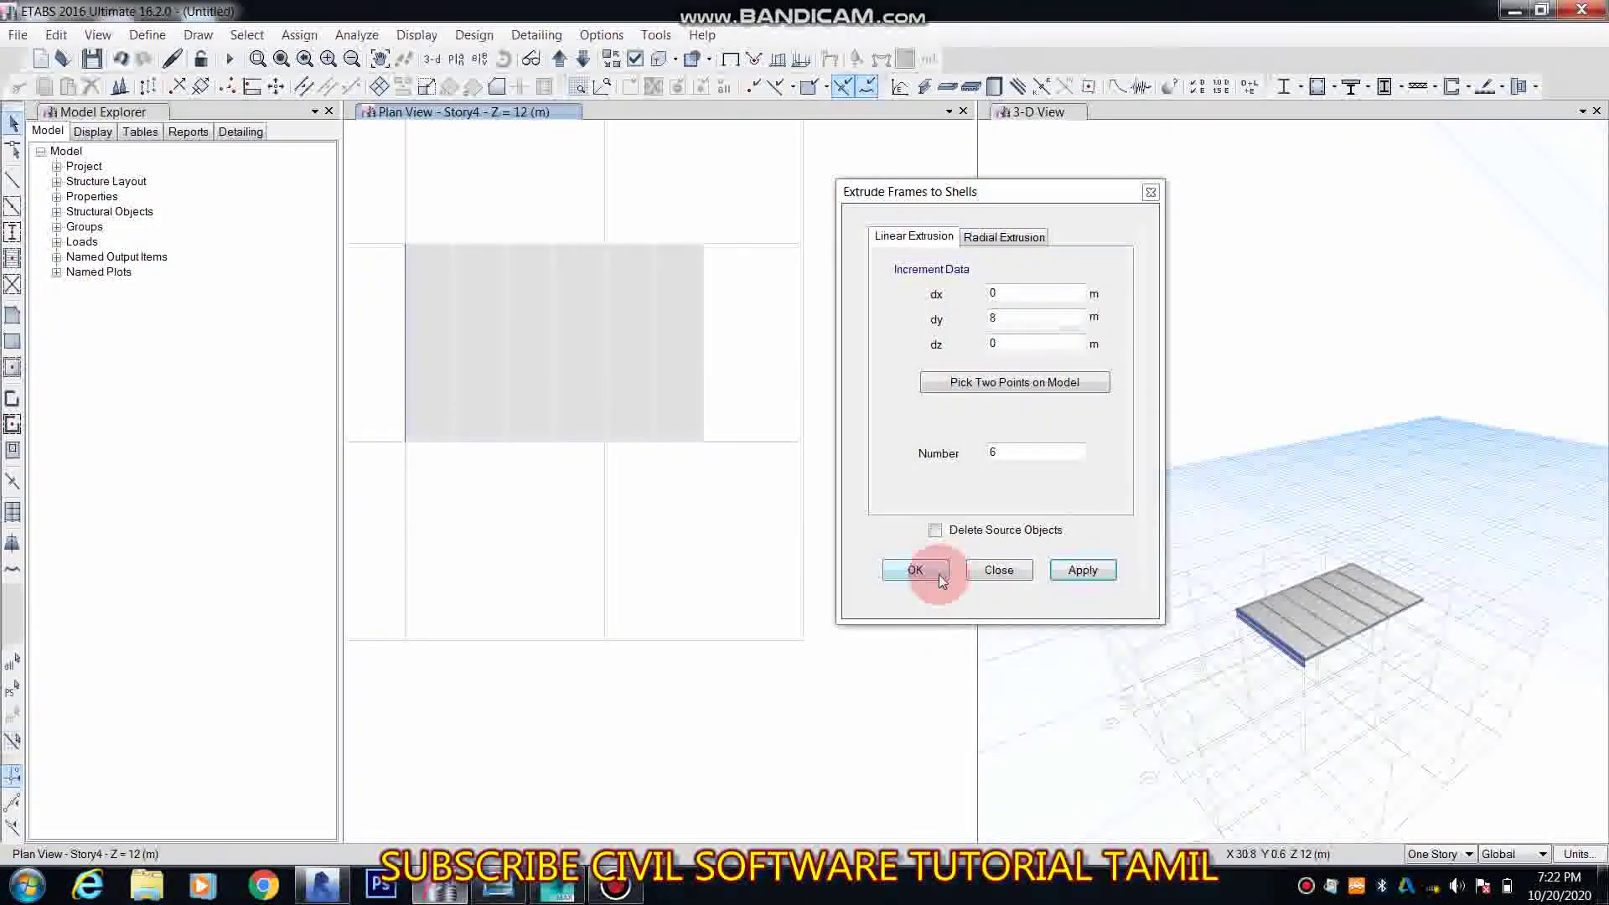
click(916, 570)
click(771, 566)
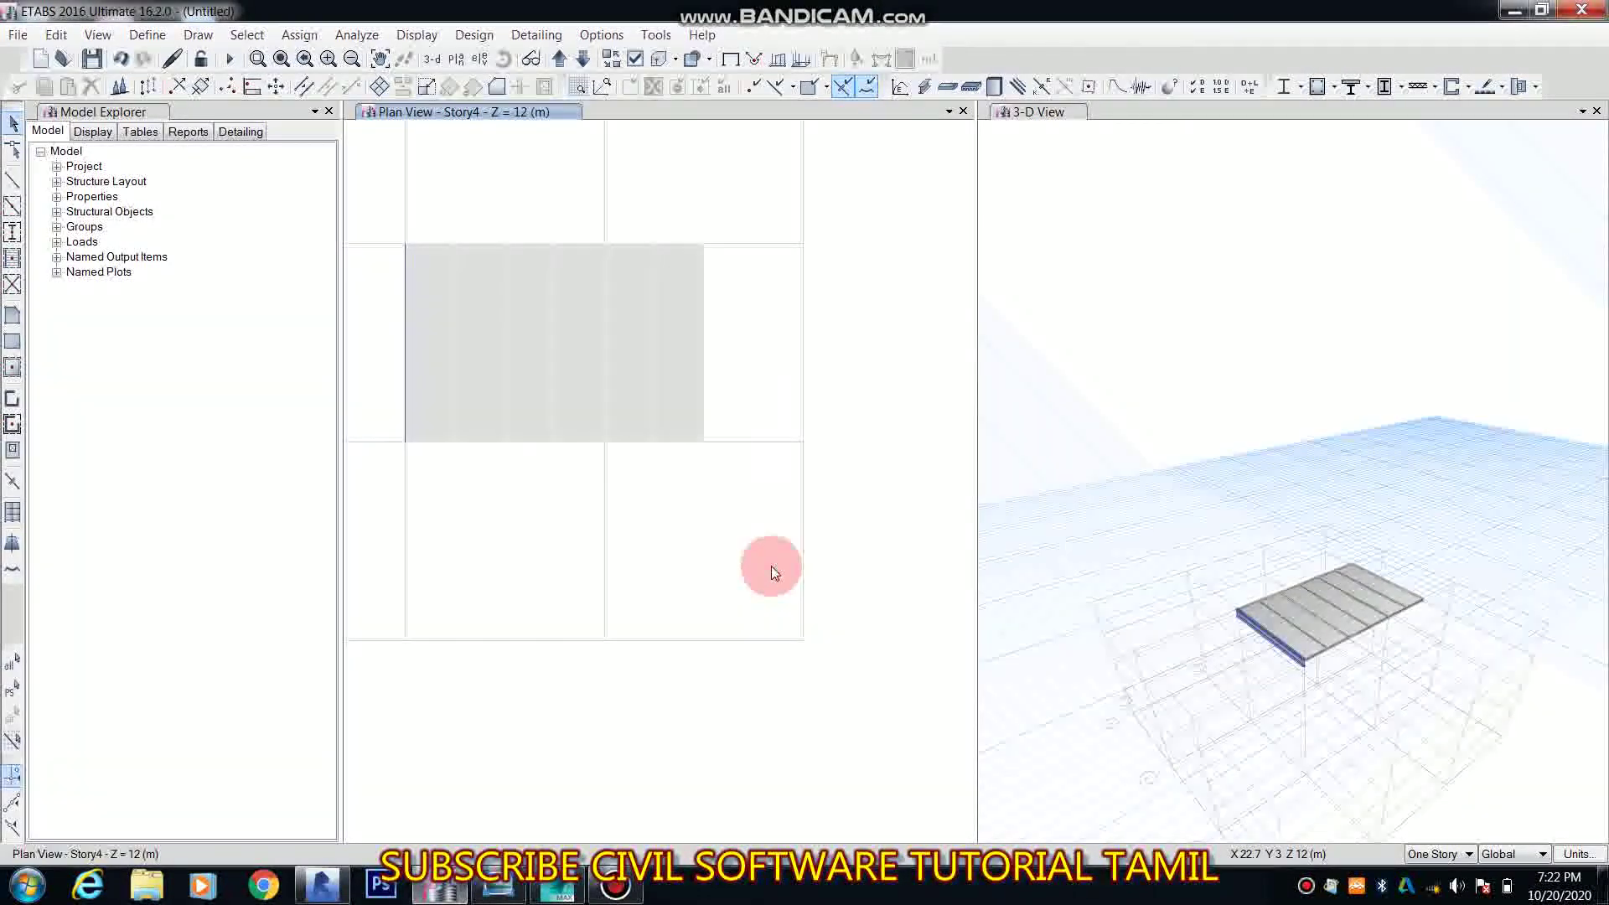
Step: Undo the shell extrusion back to the single grid B beam and start extruding frames to shells again
key(ctrl+z)
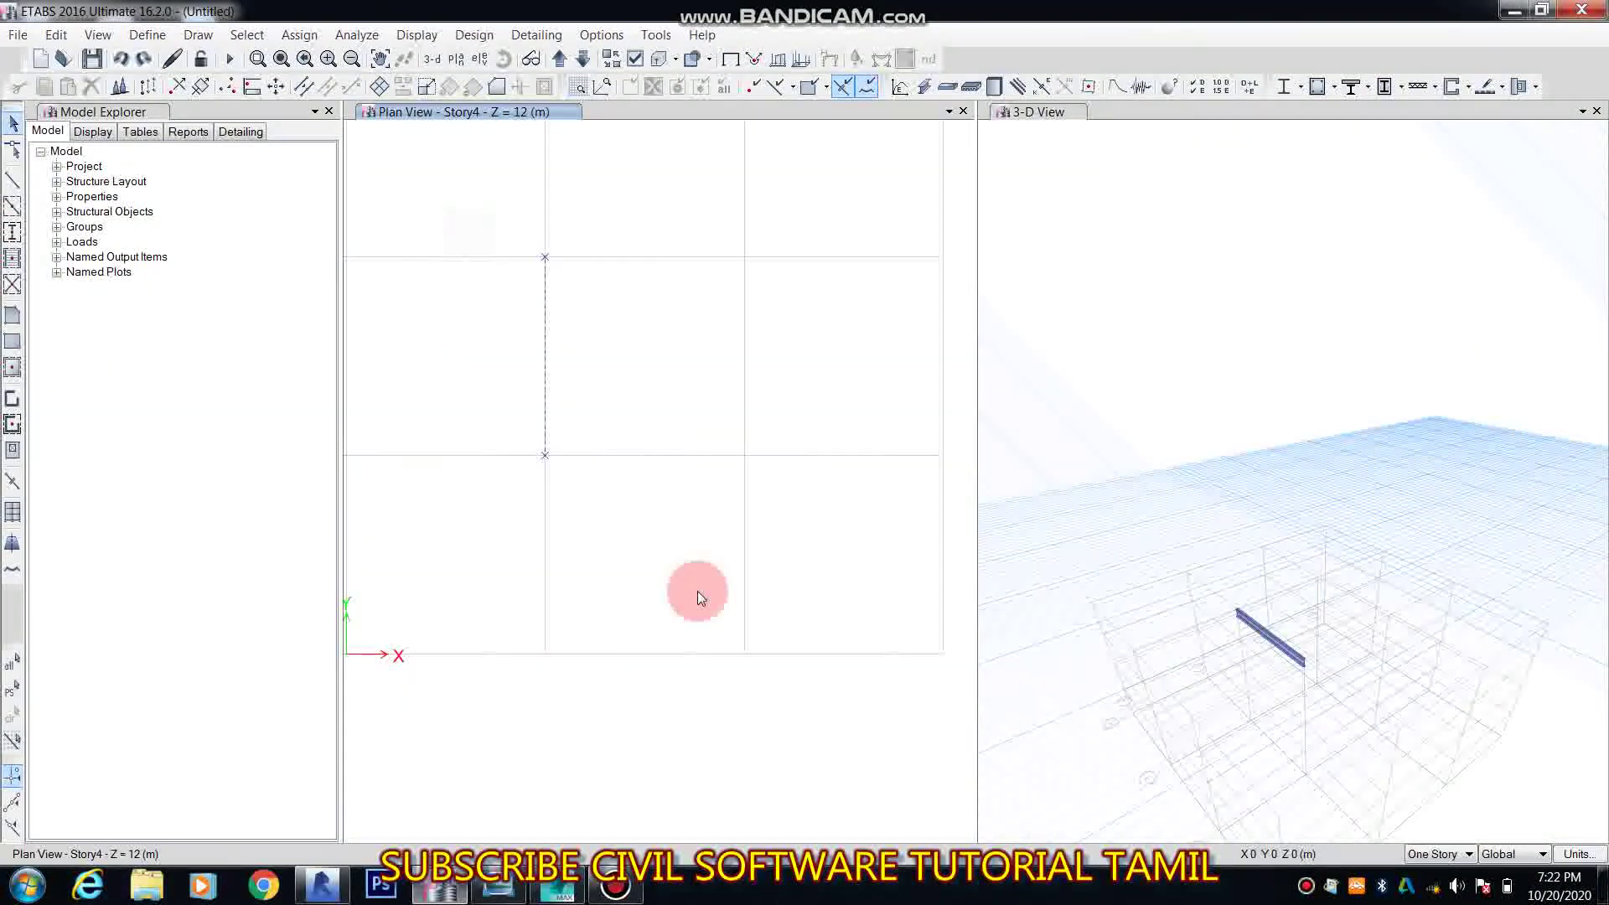
click(56, 35)
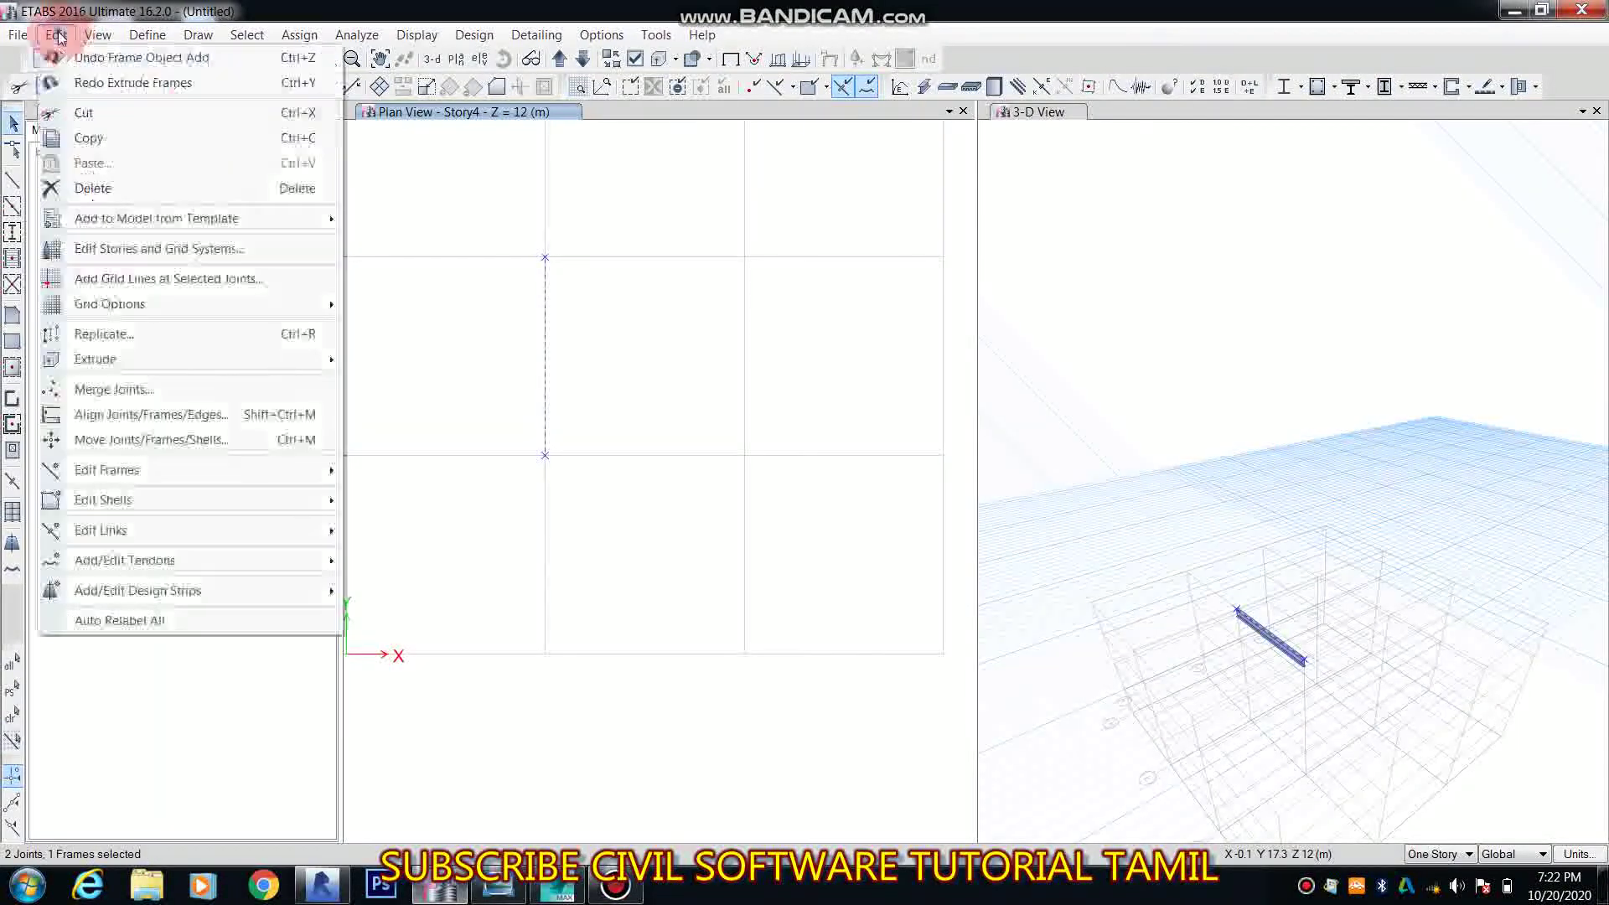
click(126, 368)
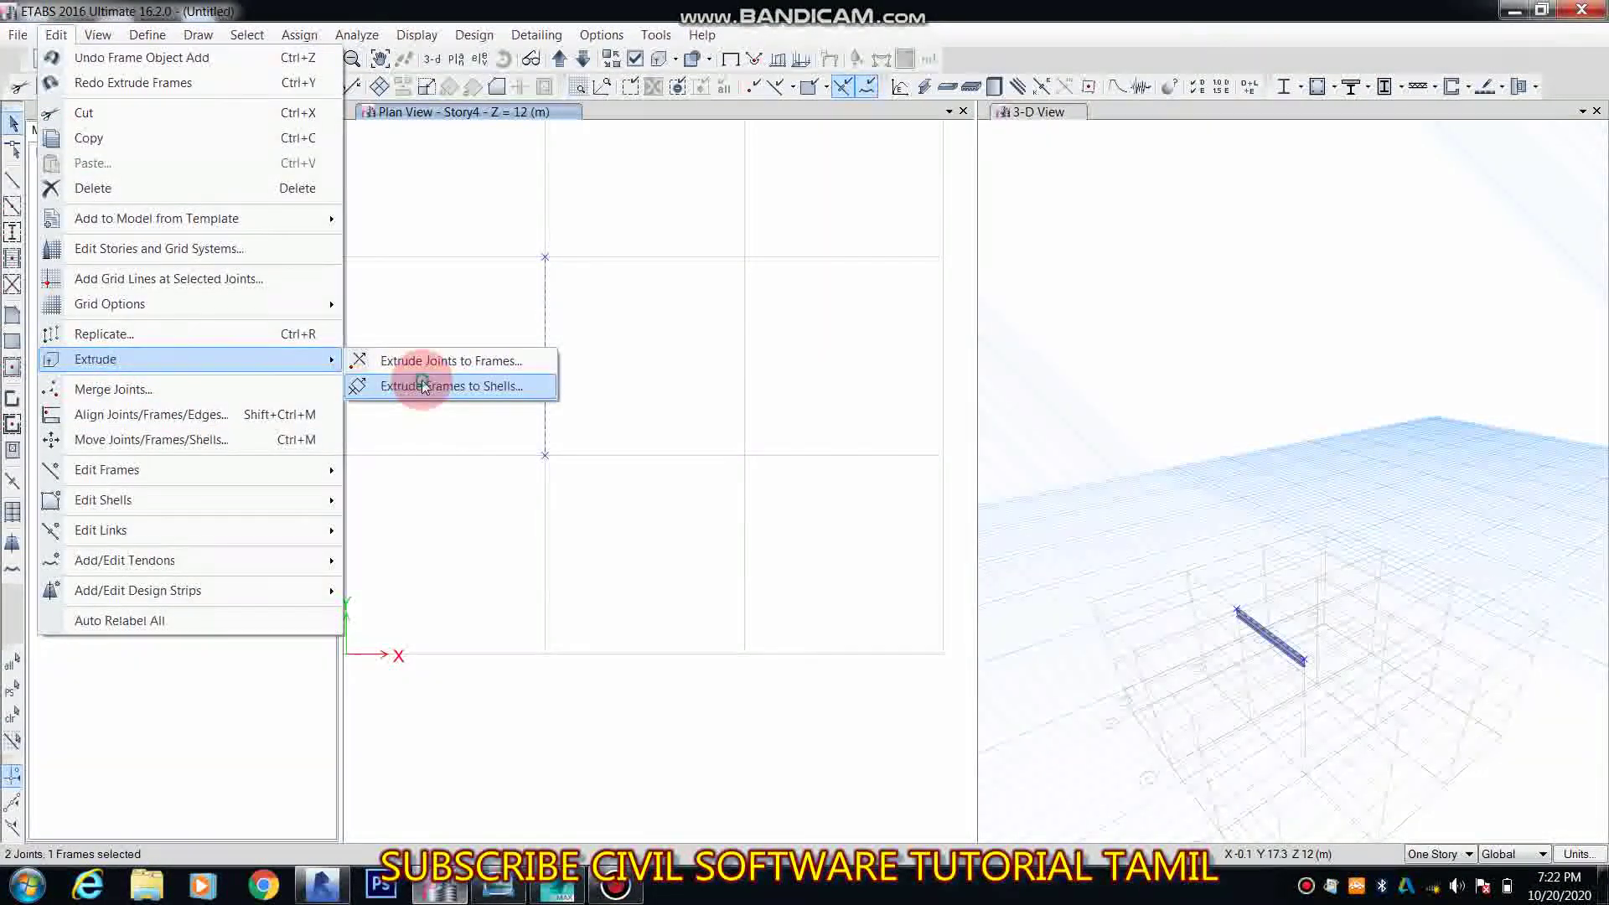
click(423, 386)
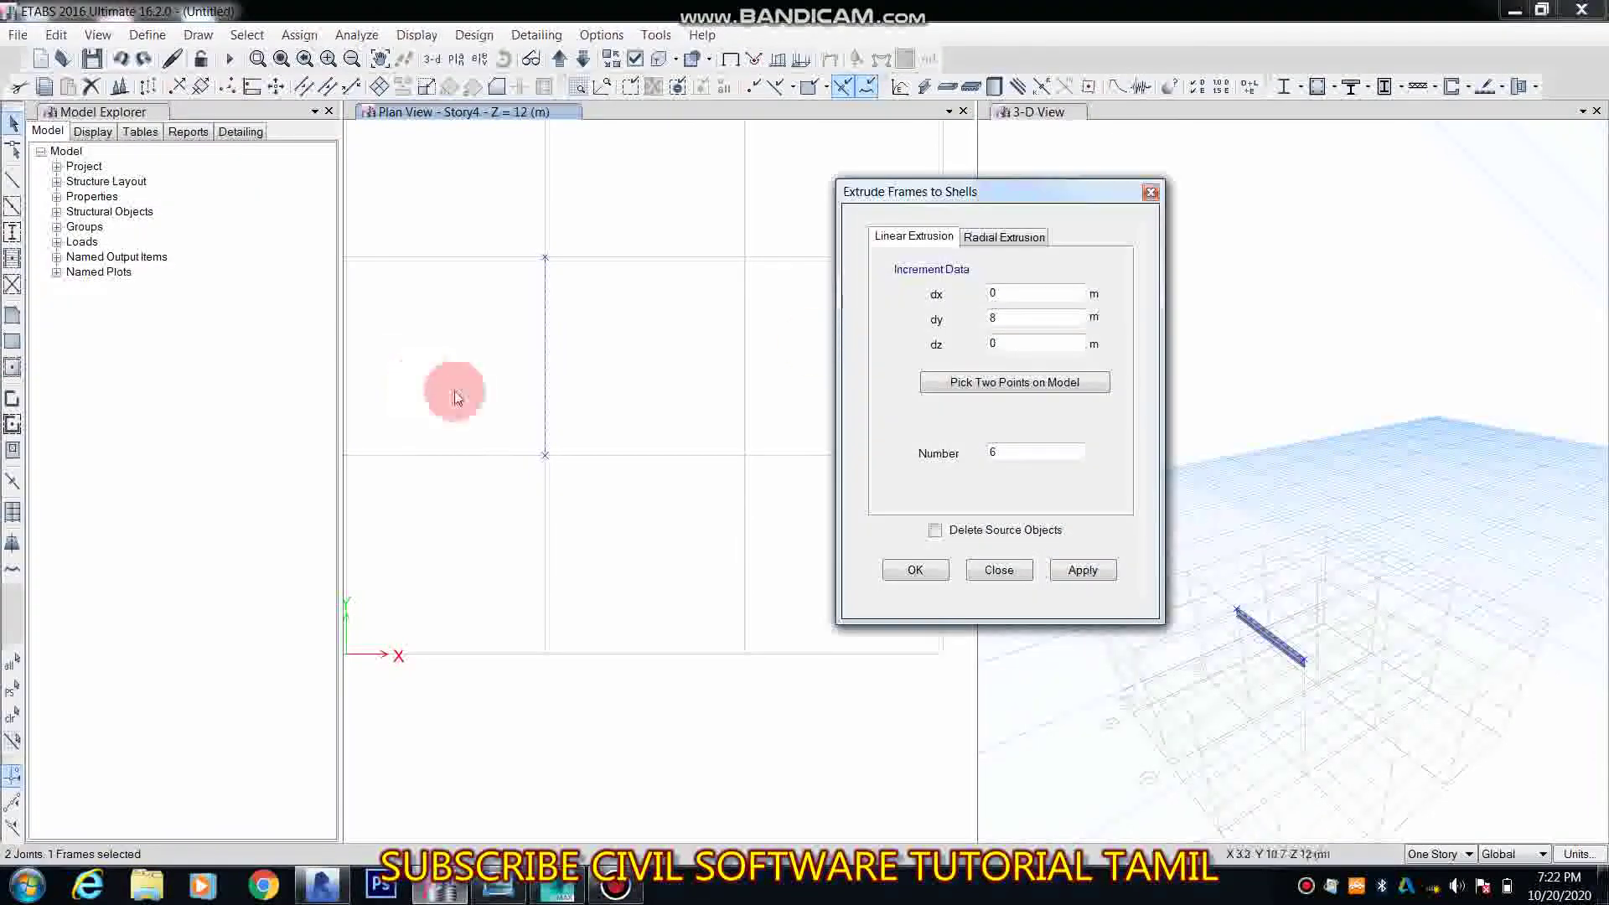
Step: Choose radial extrusion and pick the beam's end joint at grids B and 2 (X 8 m, Y 8 m) as rotation point
click(993, 318)
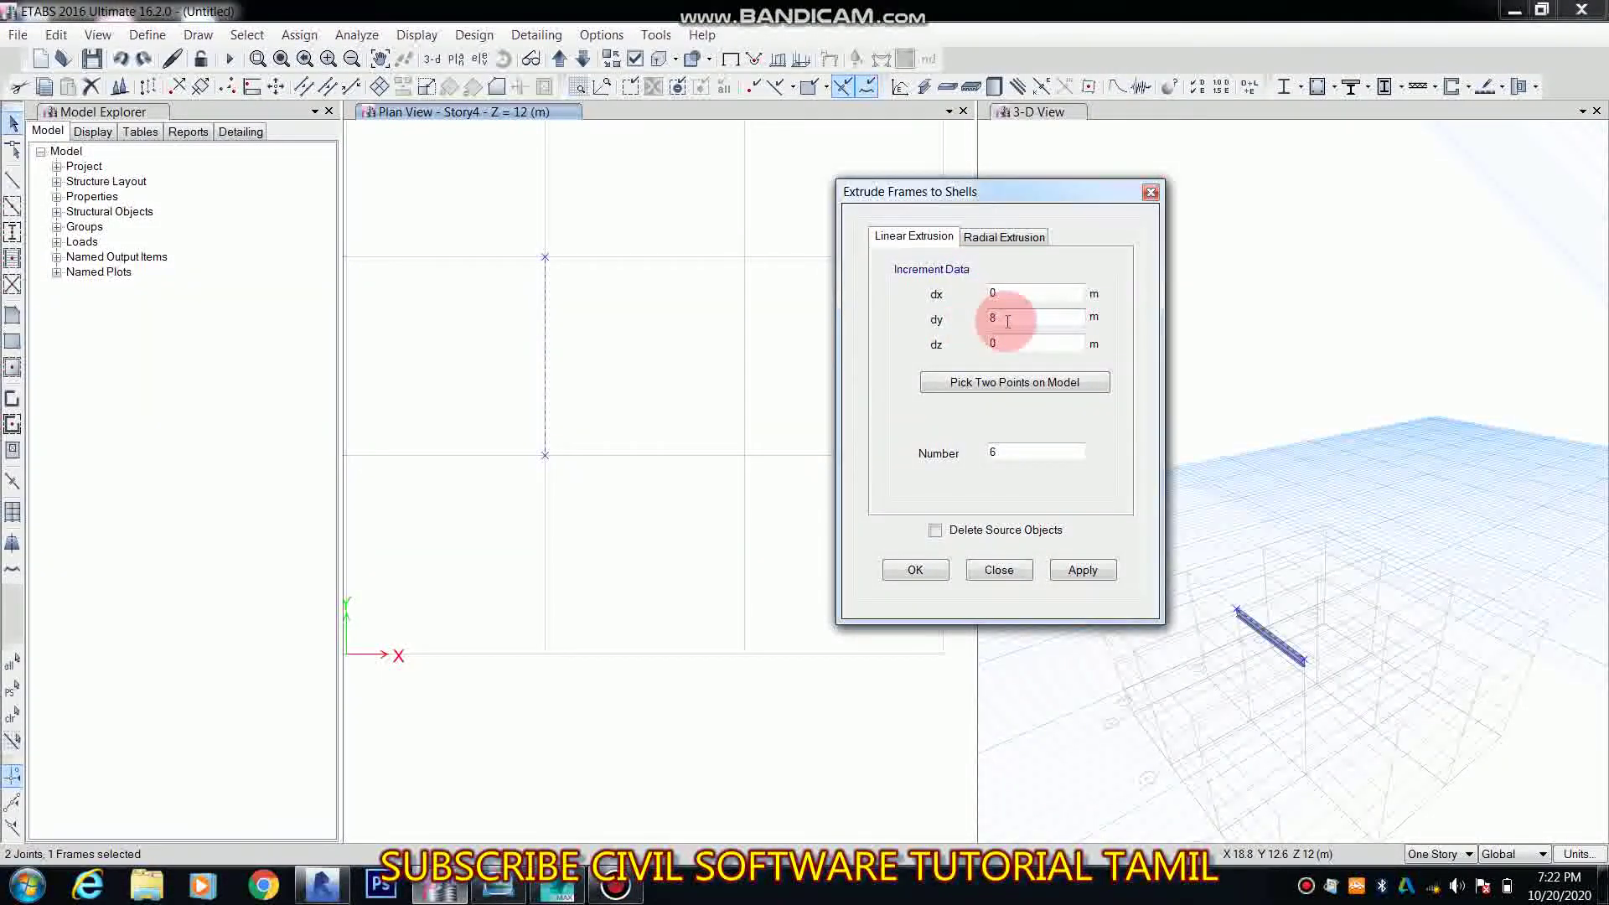
click(989, 243)
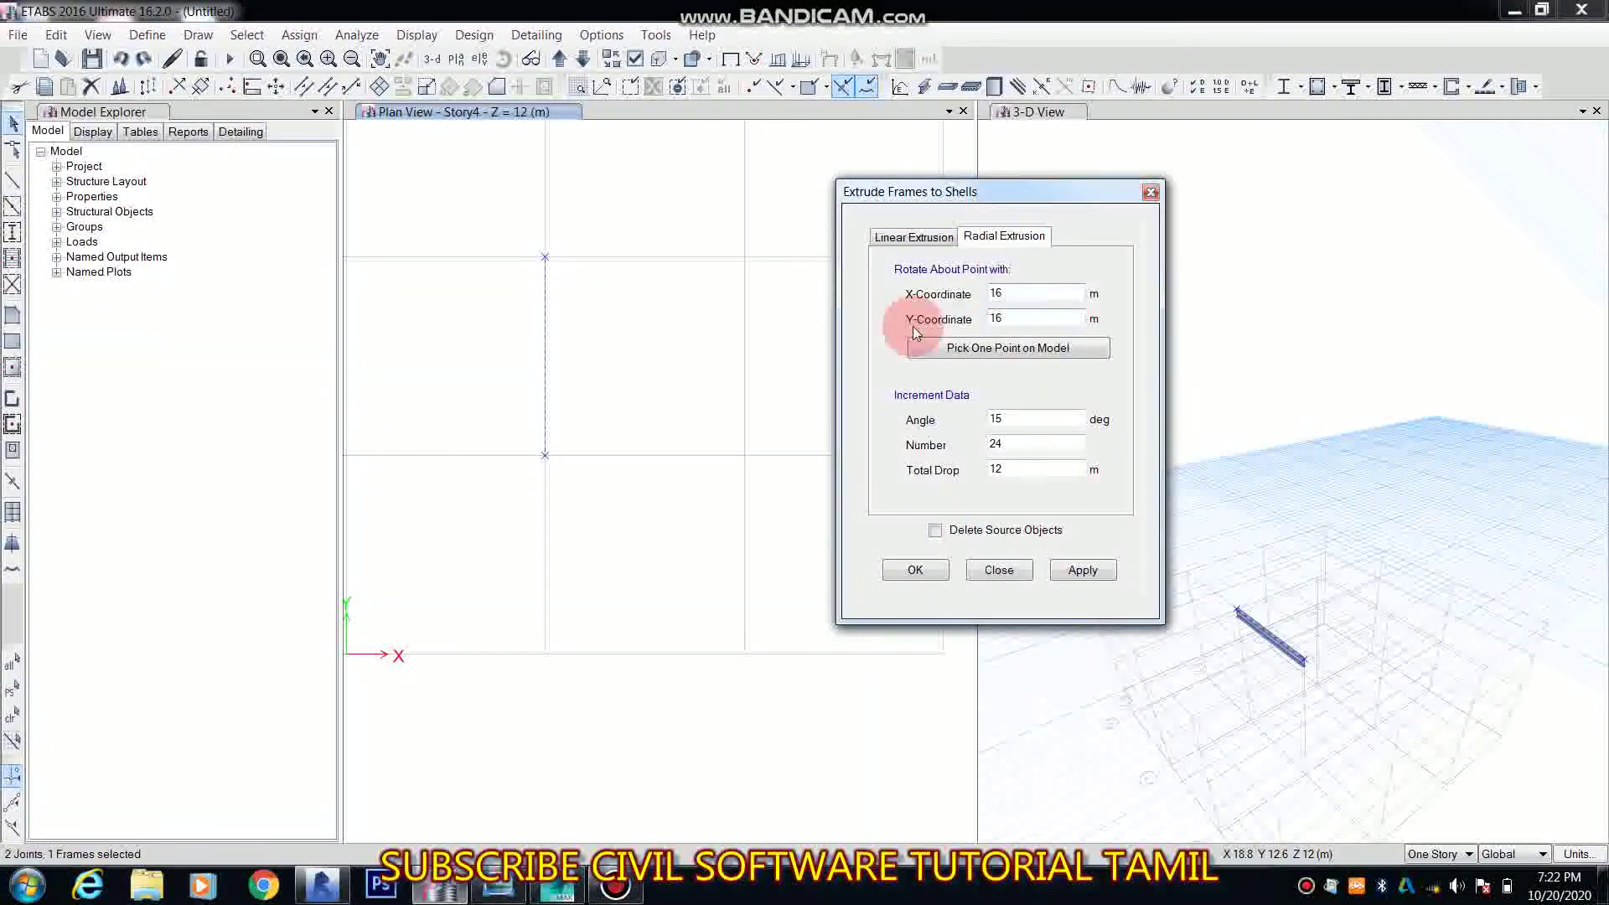
click(960, 351)
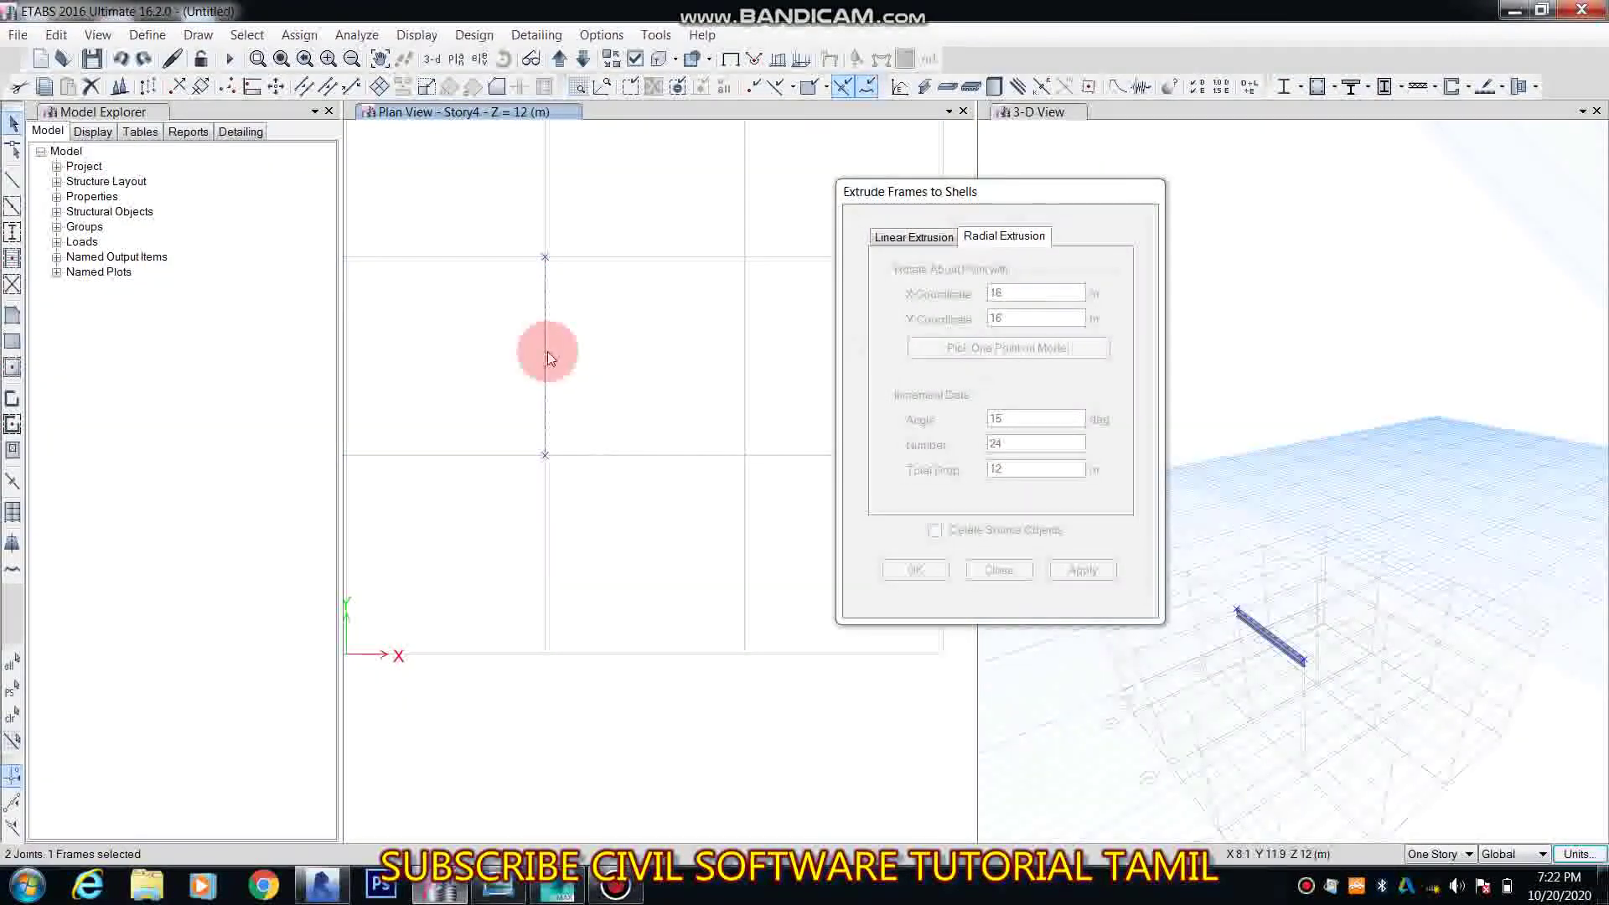
click(545, 456)
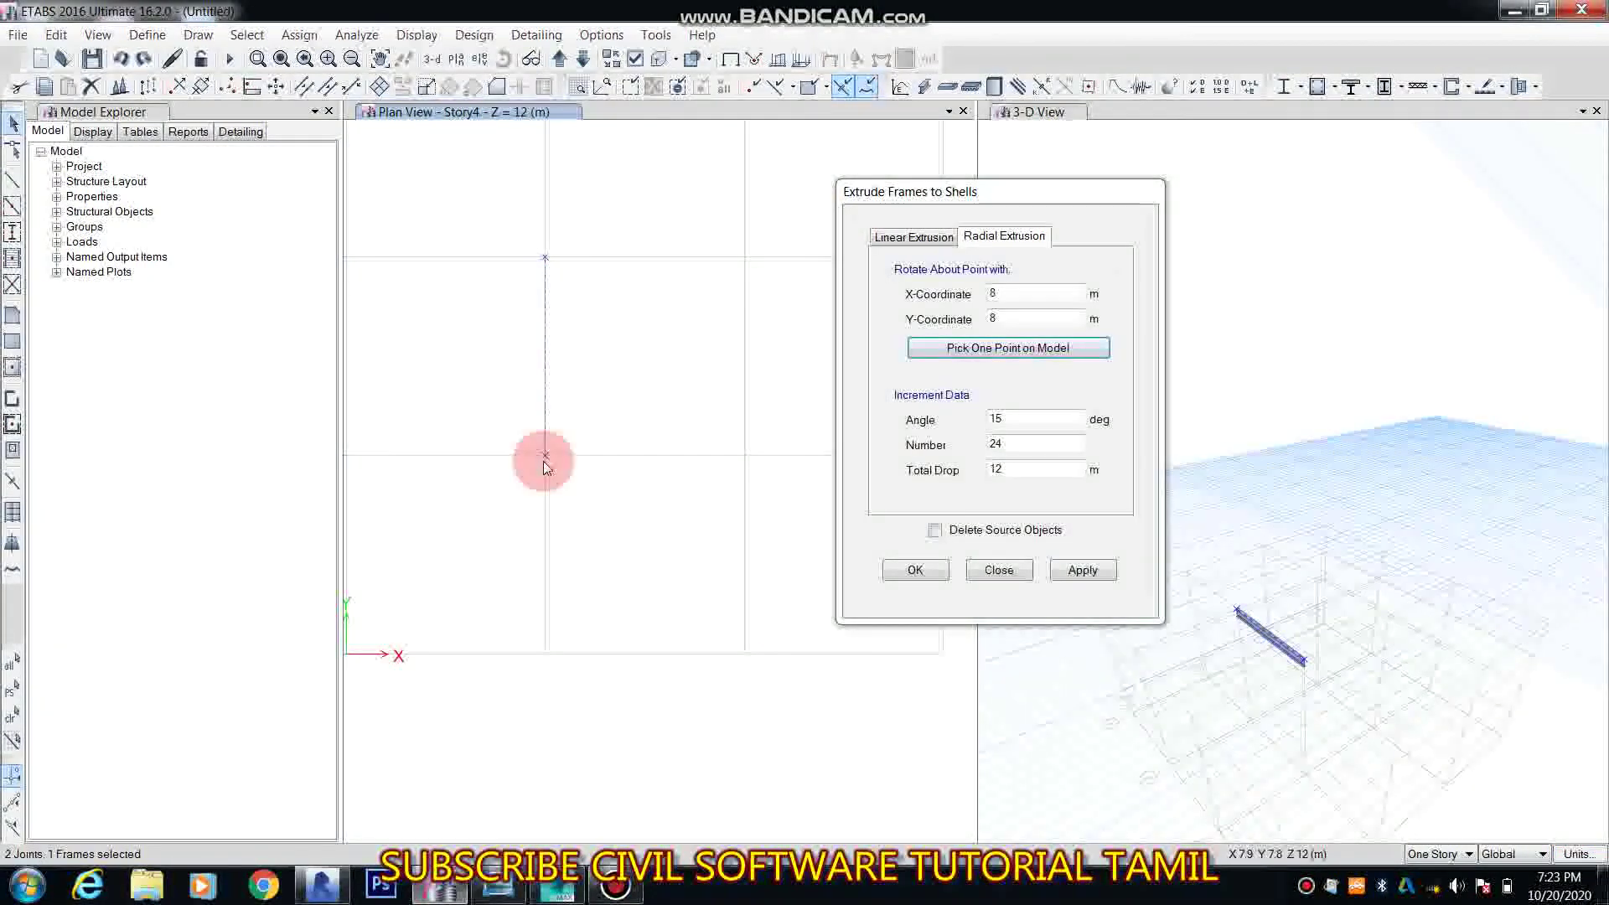
Step: Try extruding the beam radially into shells about X 8 m, Y 8 m with angle 15, number 24 and total drop 0, and undo it
double_click(1023, 420)
drag(1004, 444, 921, 474)
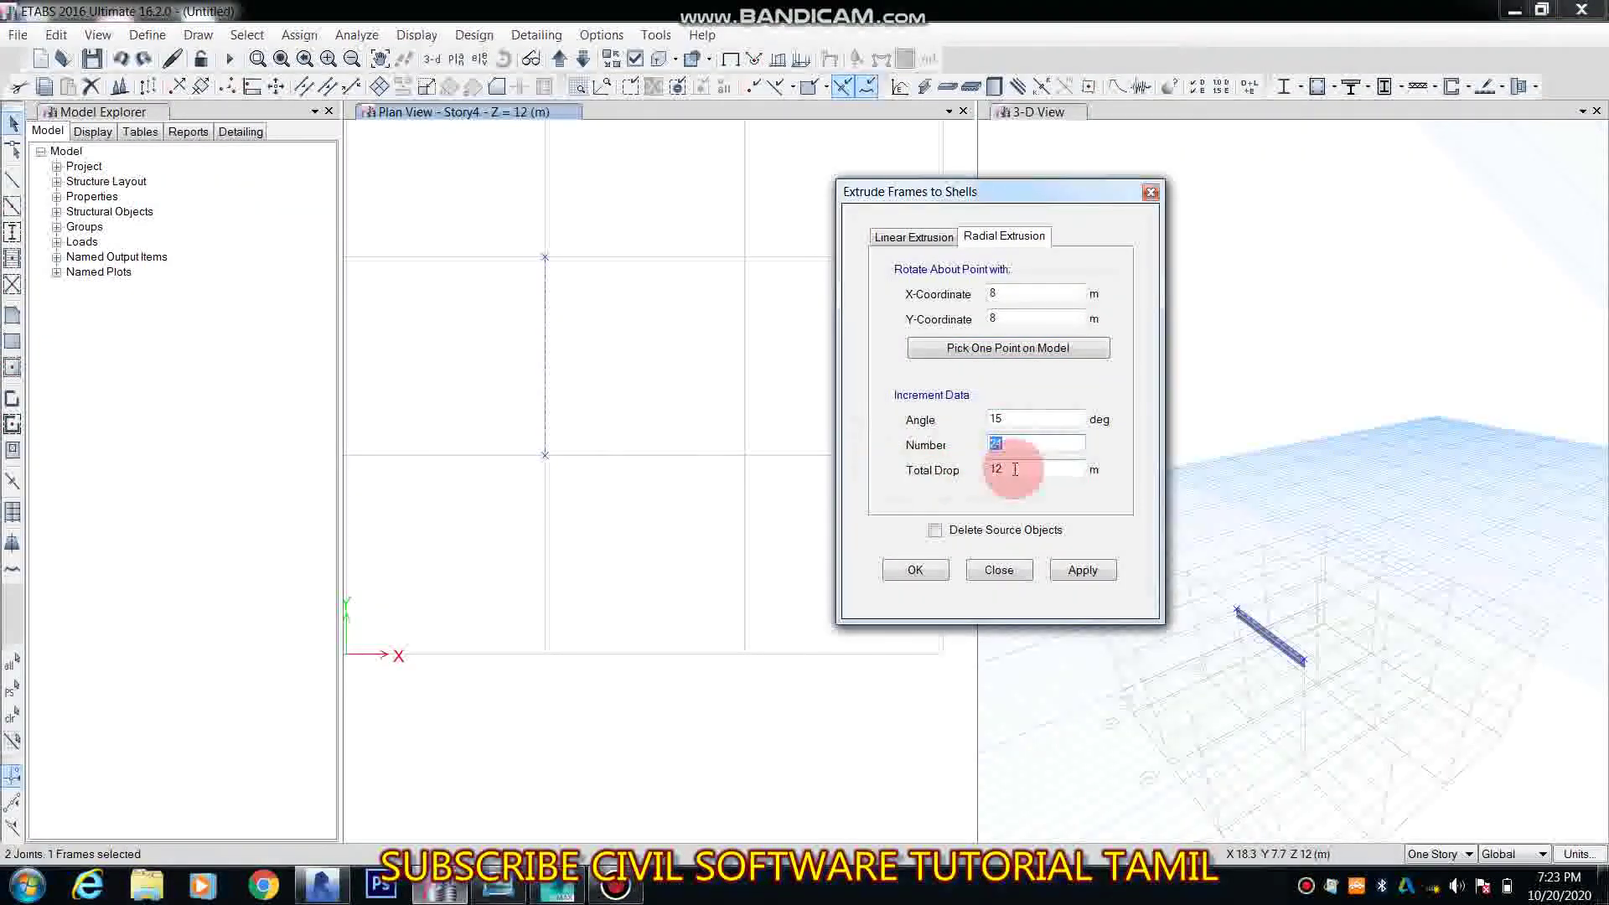
drag(1024, 467, 909, 503)
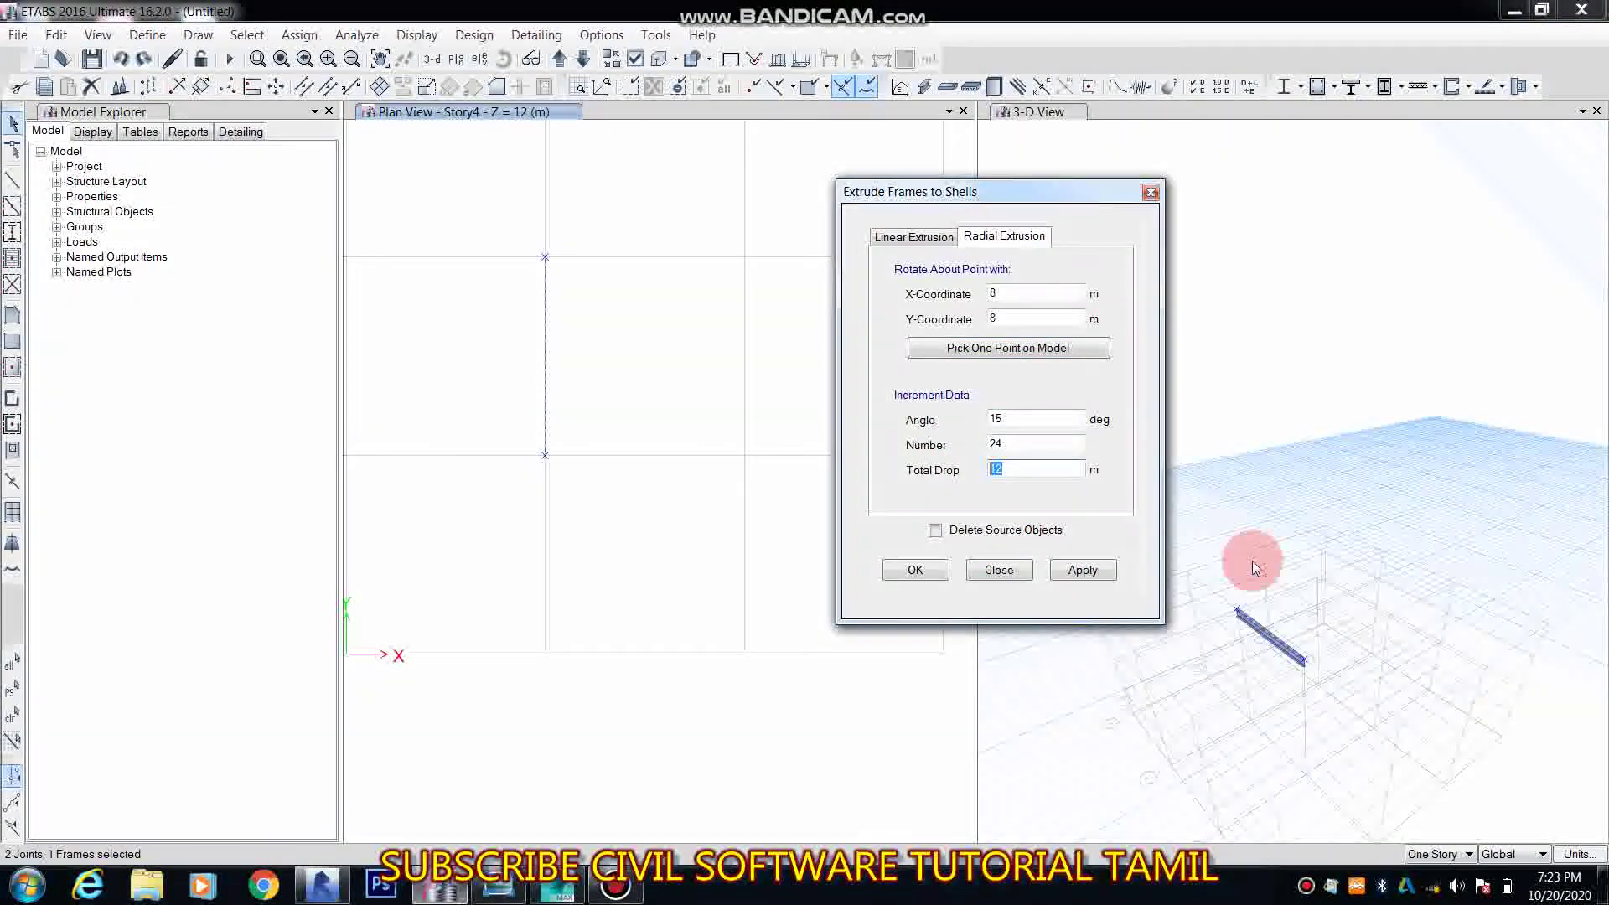
text(0)
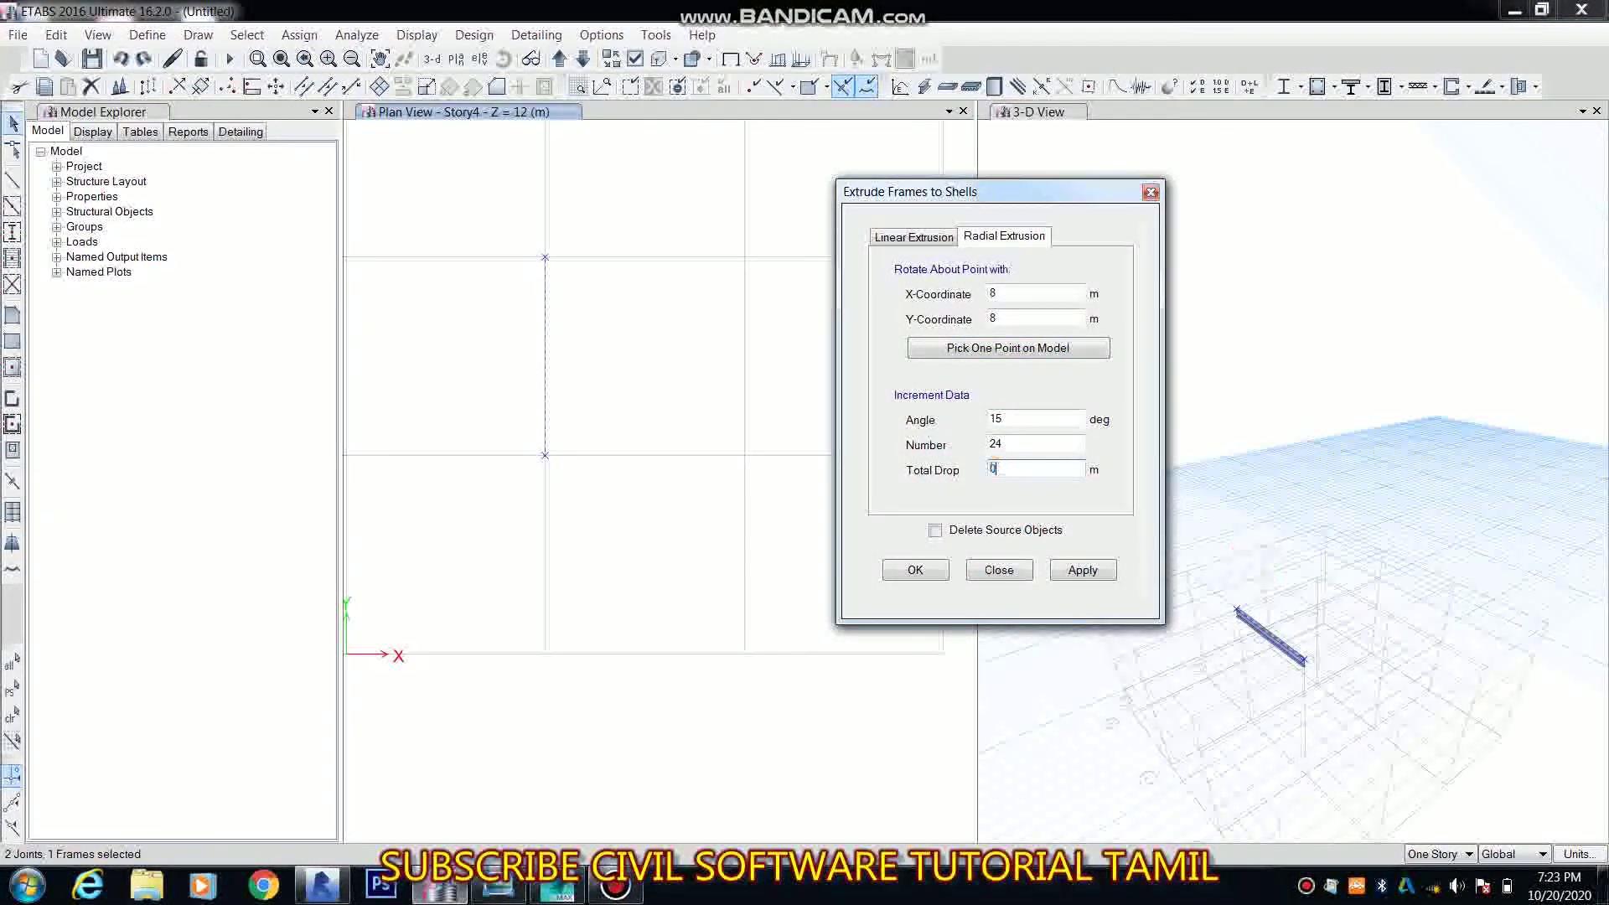
click(1086, 570)
click(1363, 716)
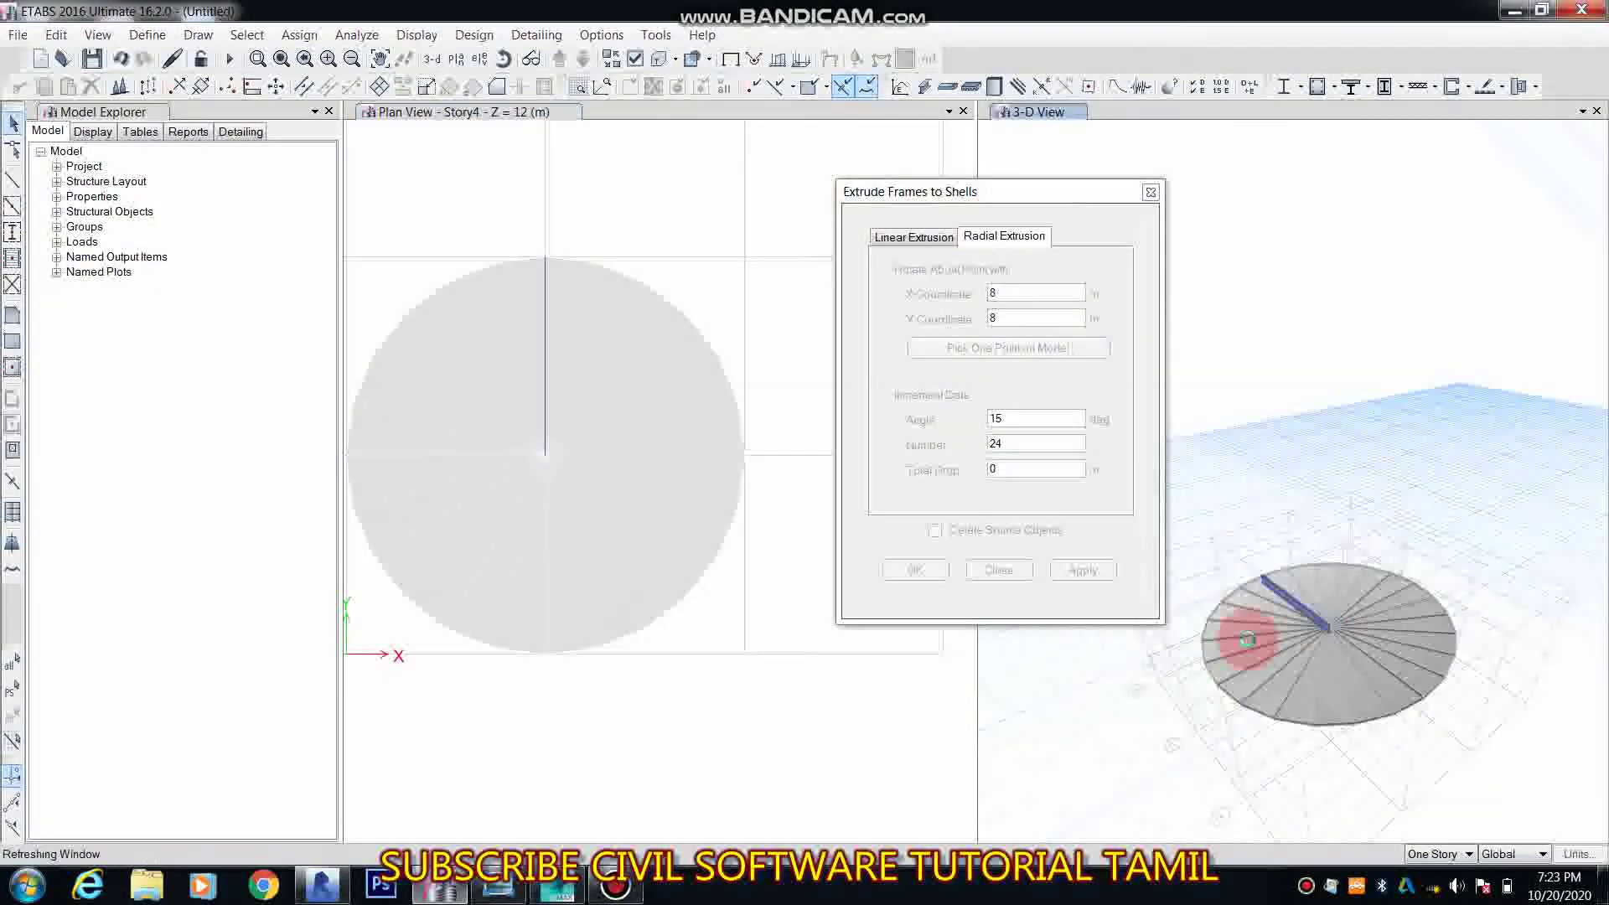
click(1022, 474)
key(ctrl+z)
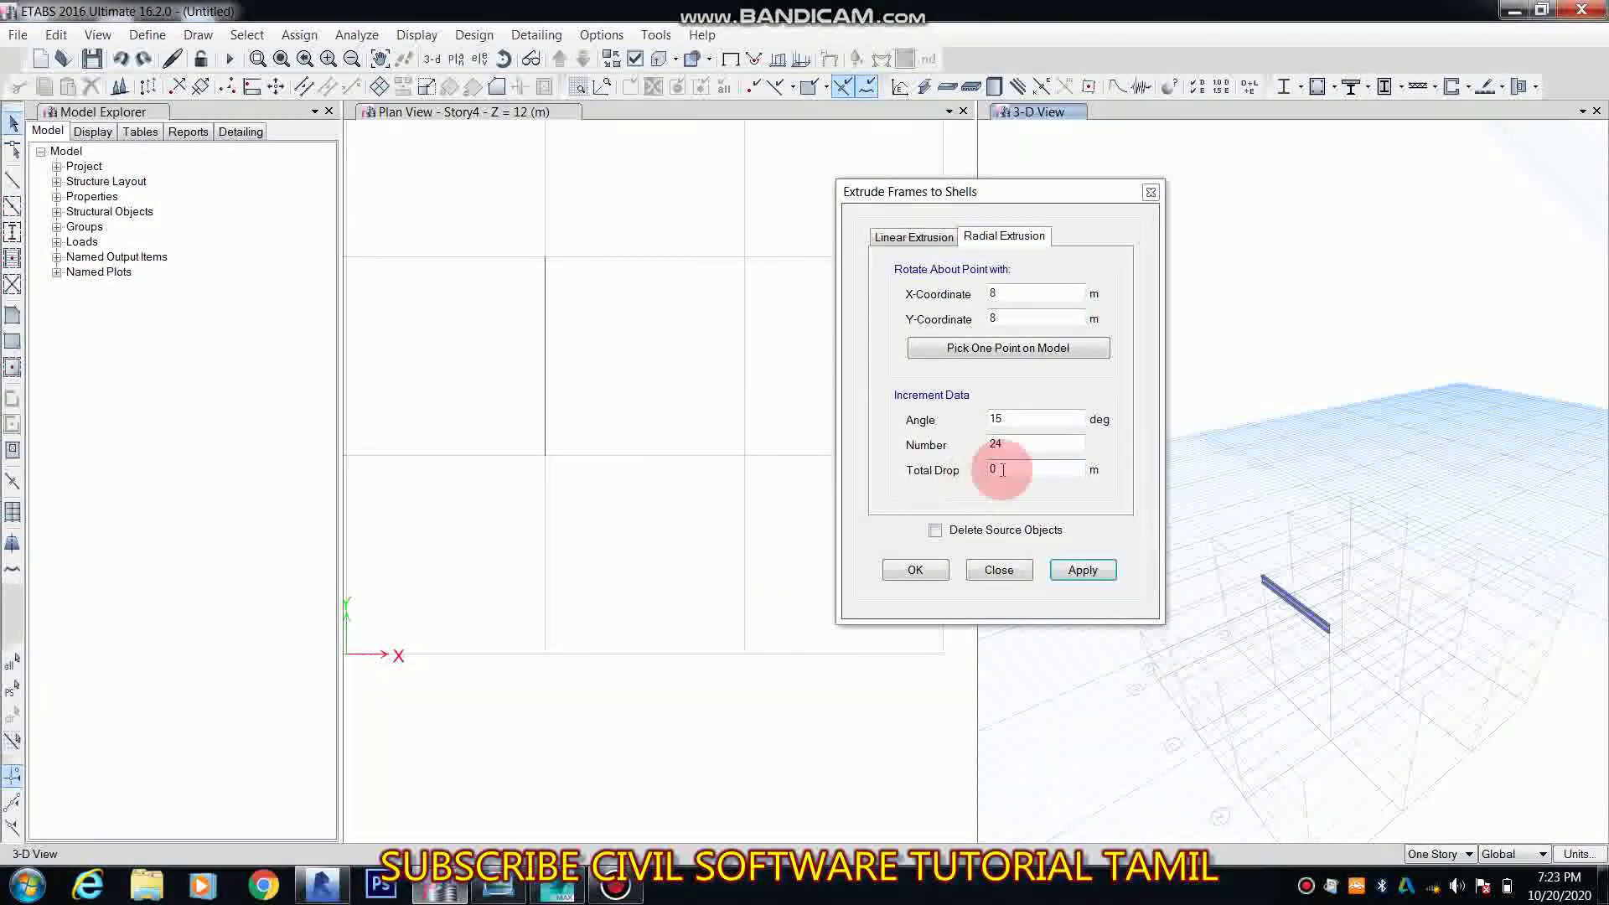
Step: Reselect the grid B beam and extrude it radially about the joint at X 8 m, Y 8 m with angle 15, number 24 and total drop 12 m
drag(1000, 470, 926, 503)
text(12)
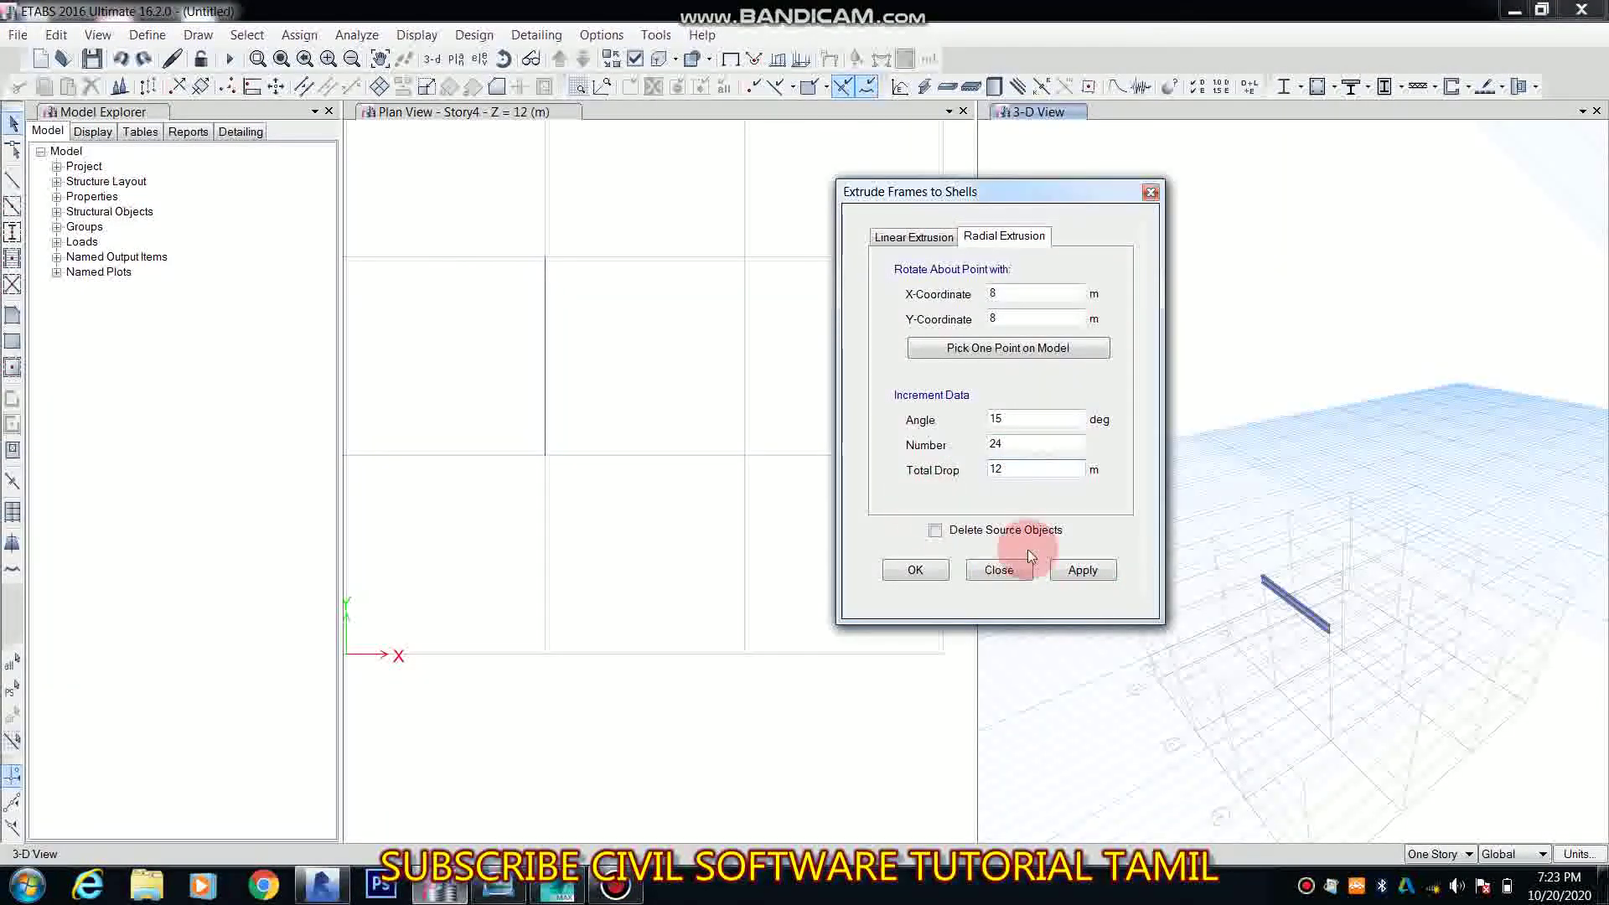
drag(490, 254, 617, 521)
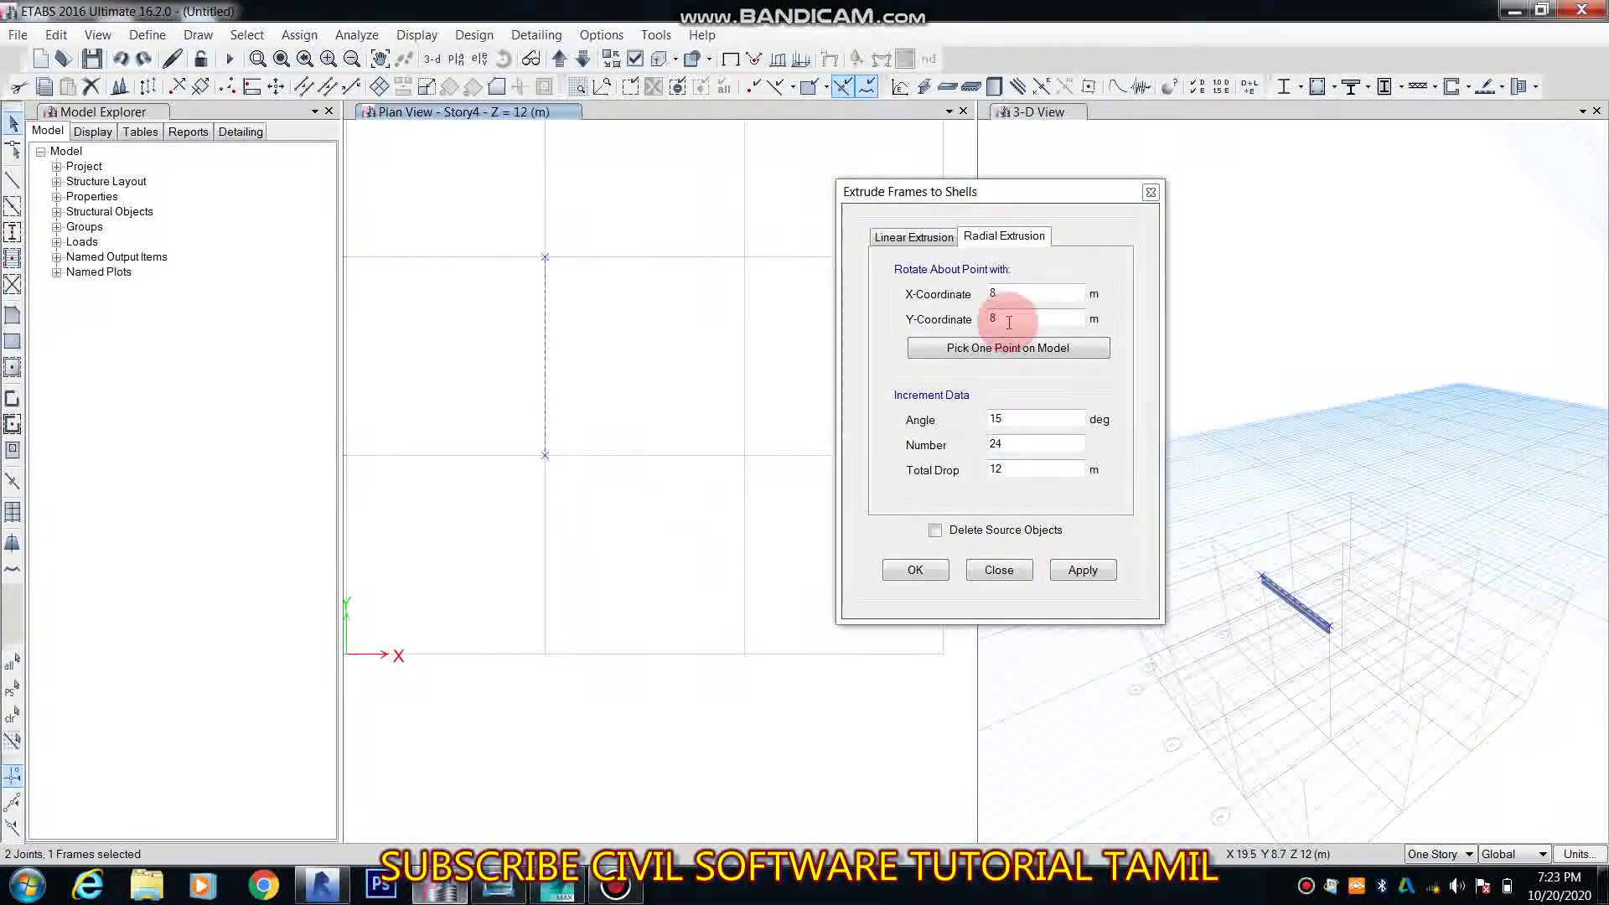
click(1004, 348)
click(545, 455)
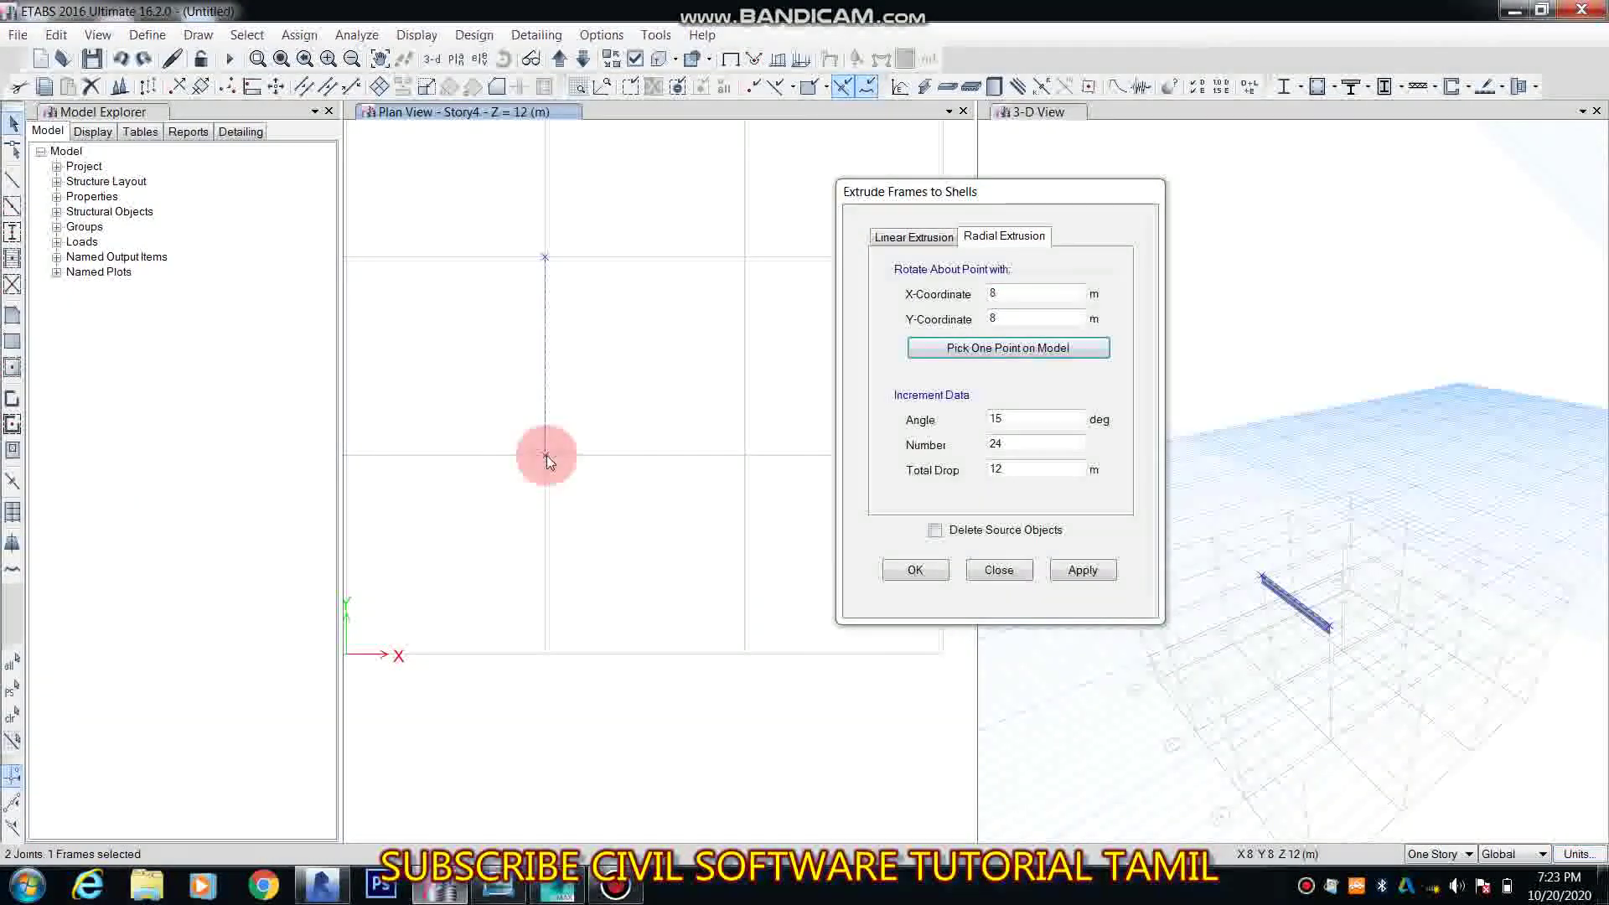
click(1100, 570)
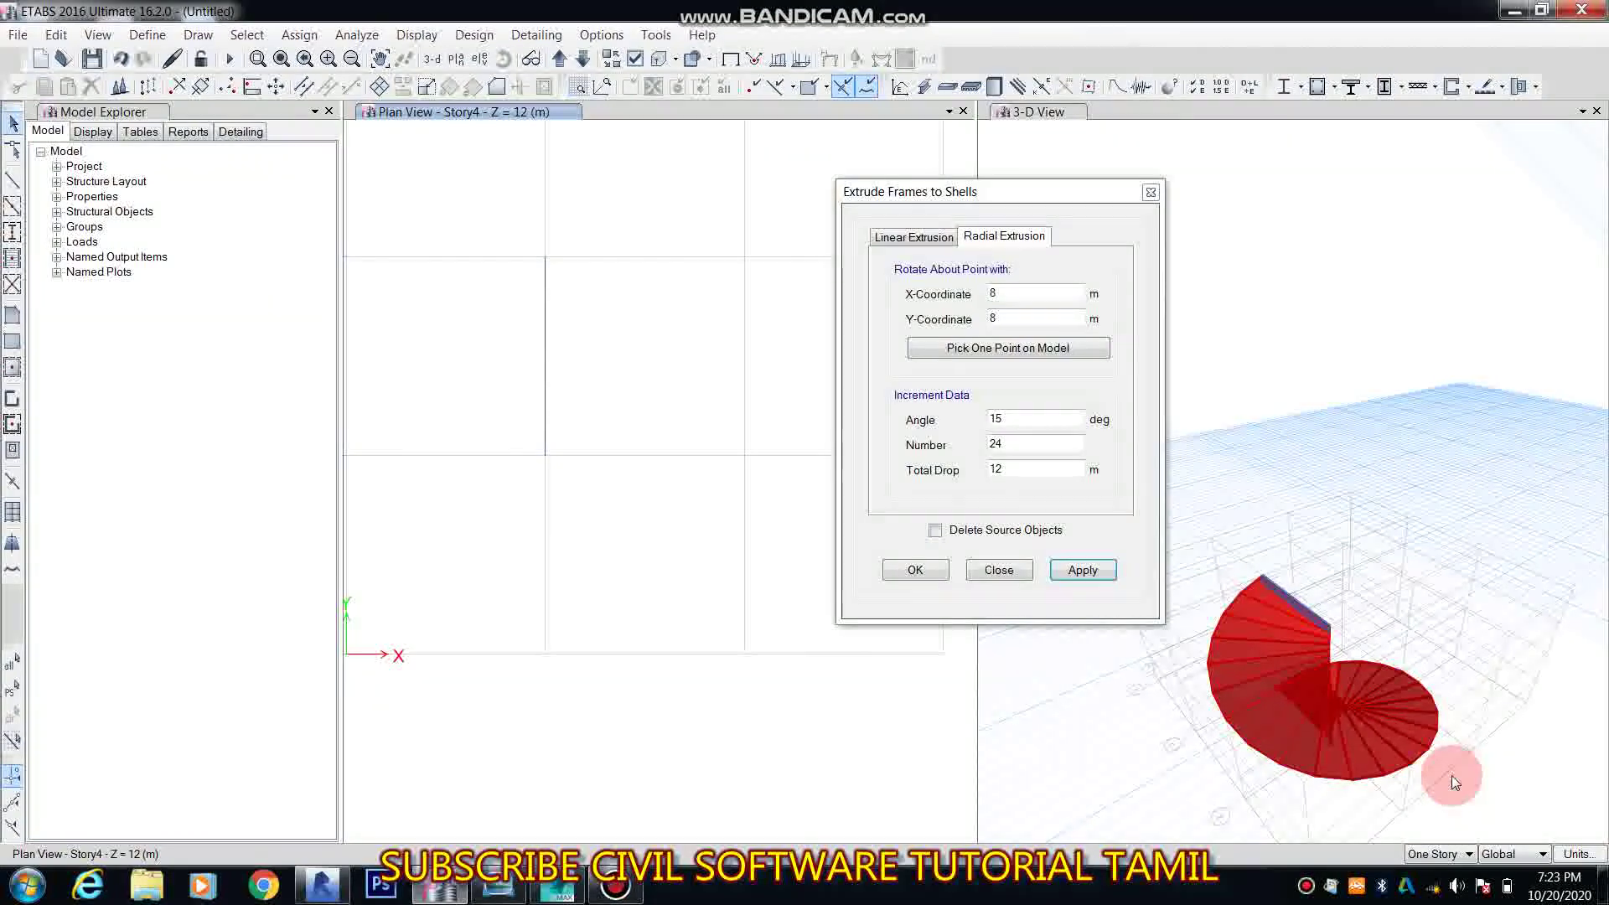
drag(1452, 777, 1360, 694)
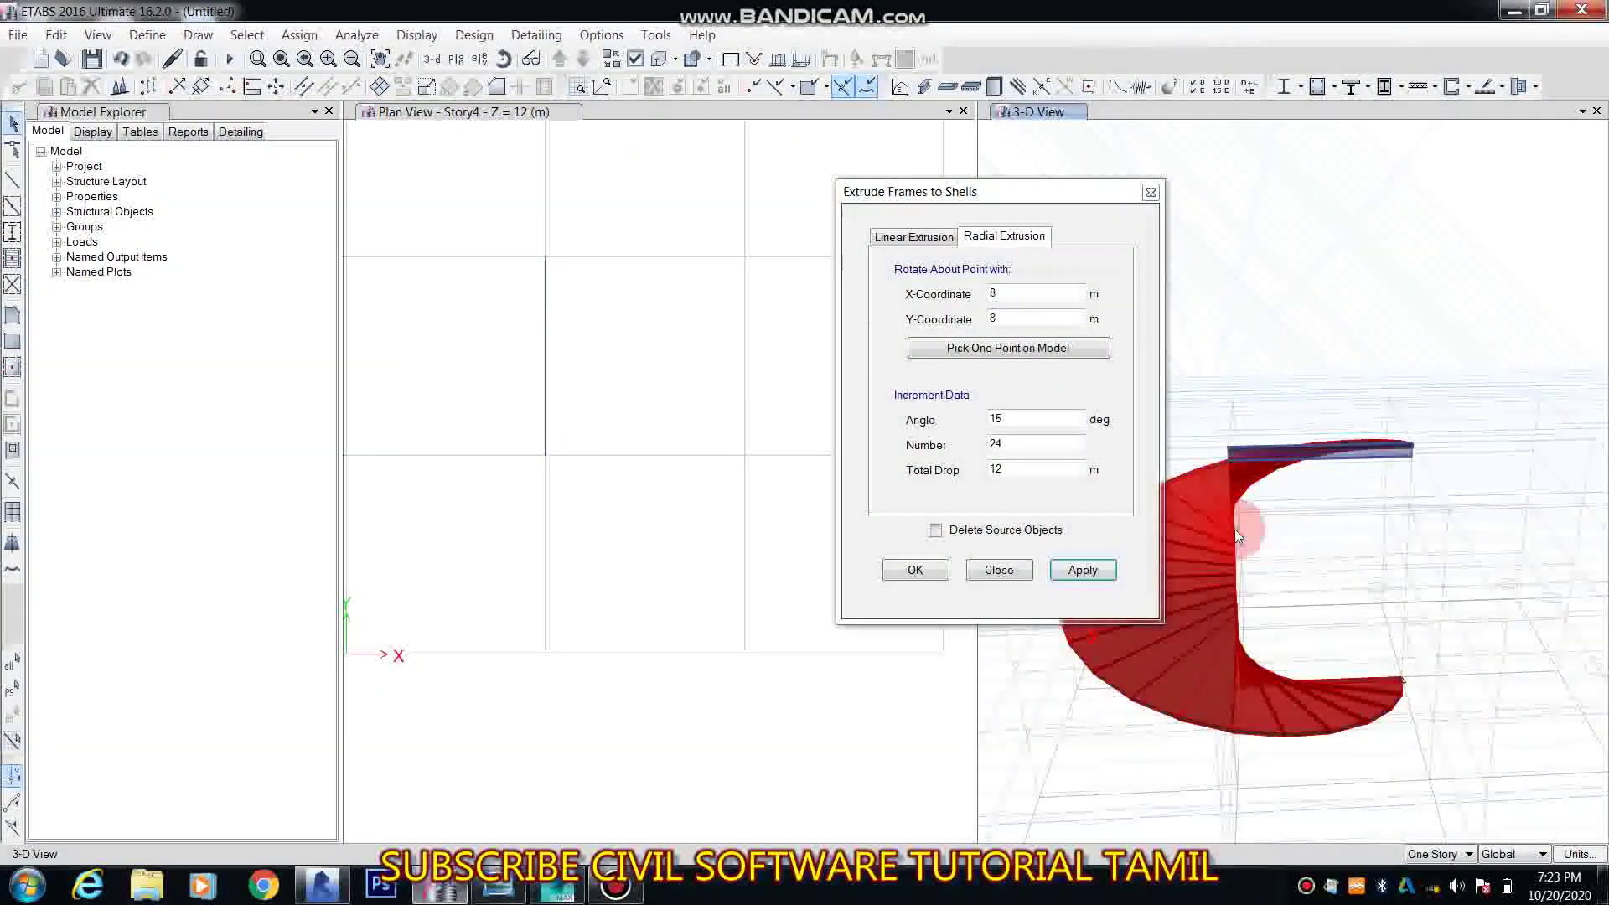
click(1025, 471)
click(1537, 709)
click(1310, 537)
click(1224, 806)
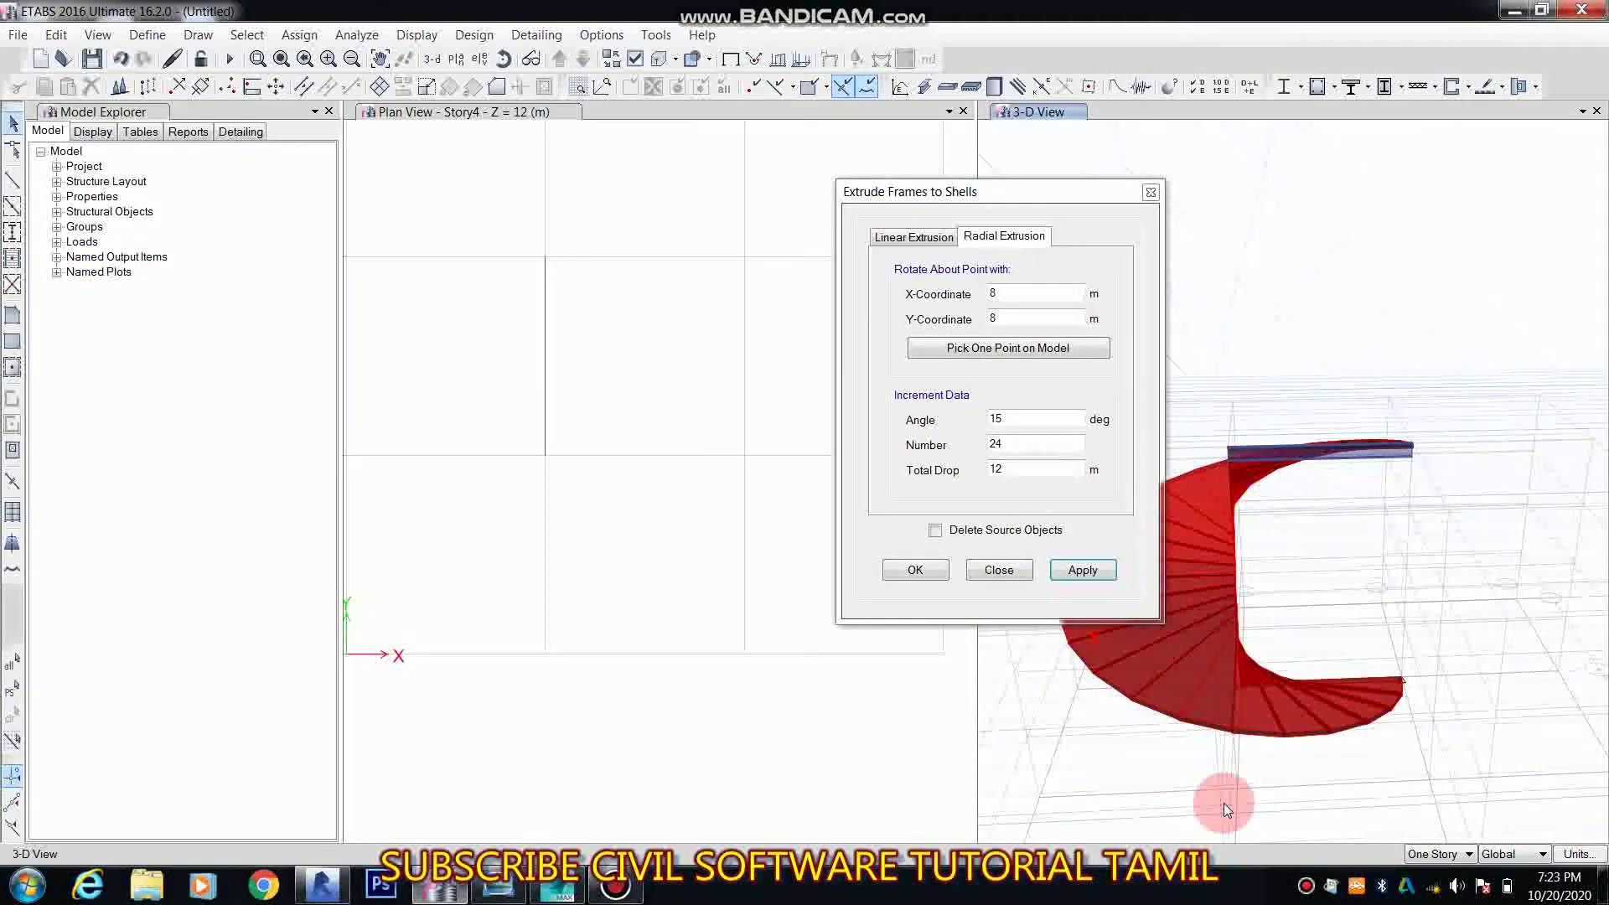
click(1213, 460)
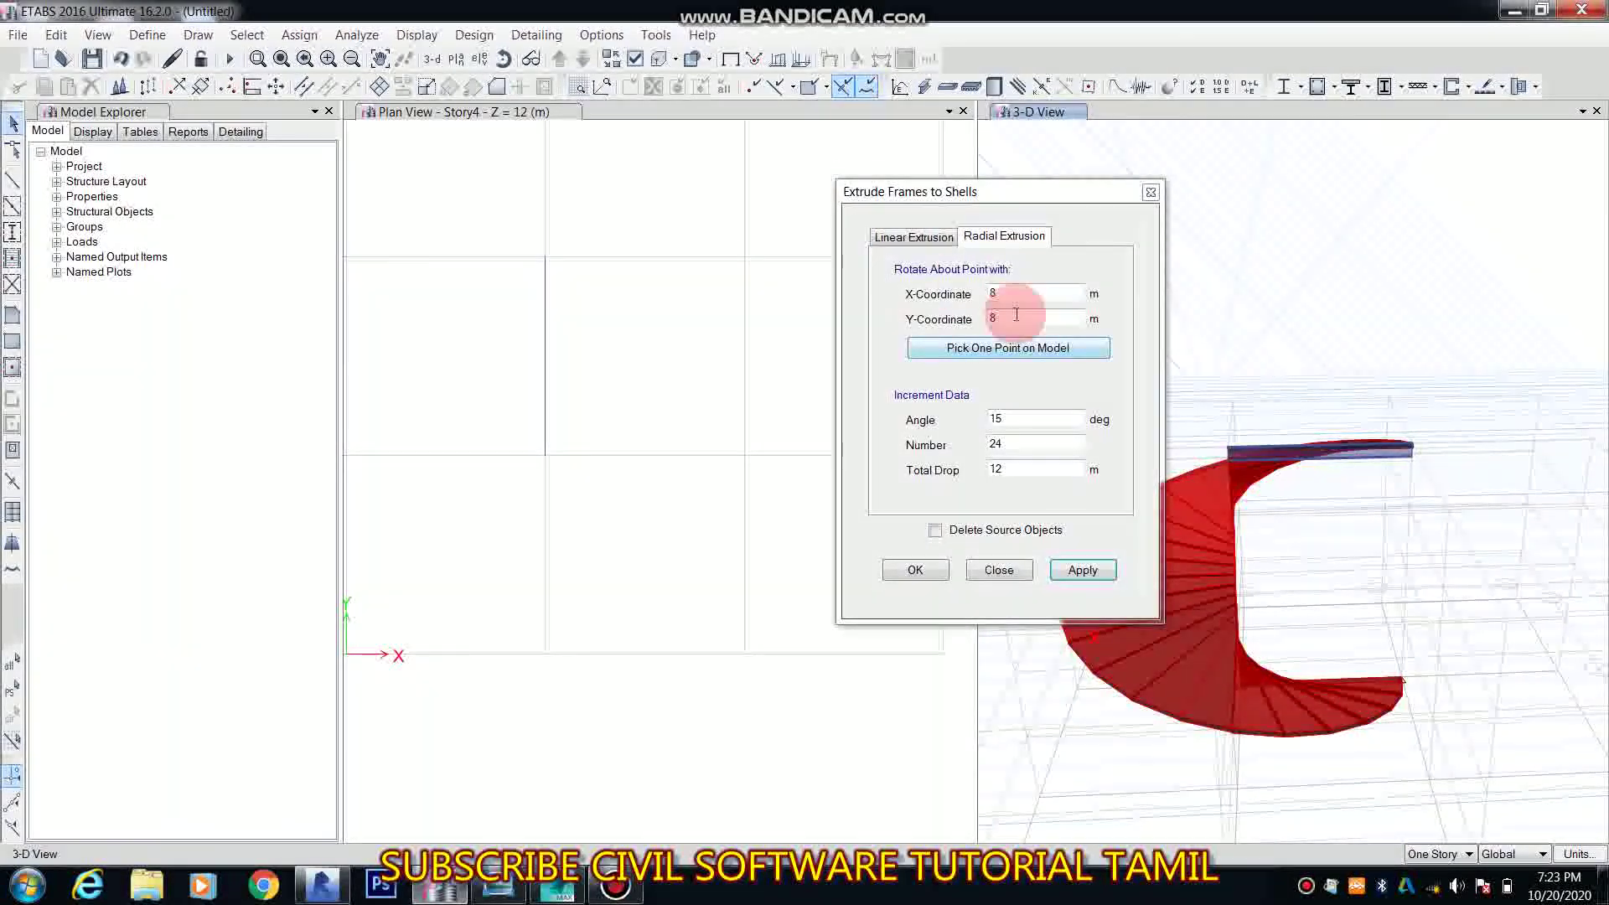
Step: Show the linear extrusion settings for frames to shells and close the extrusion dialog
click(915, 238)
click(1045, 396)
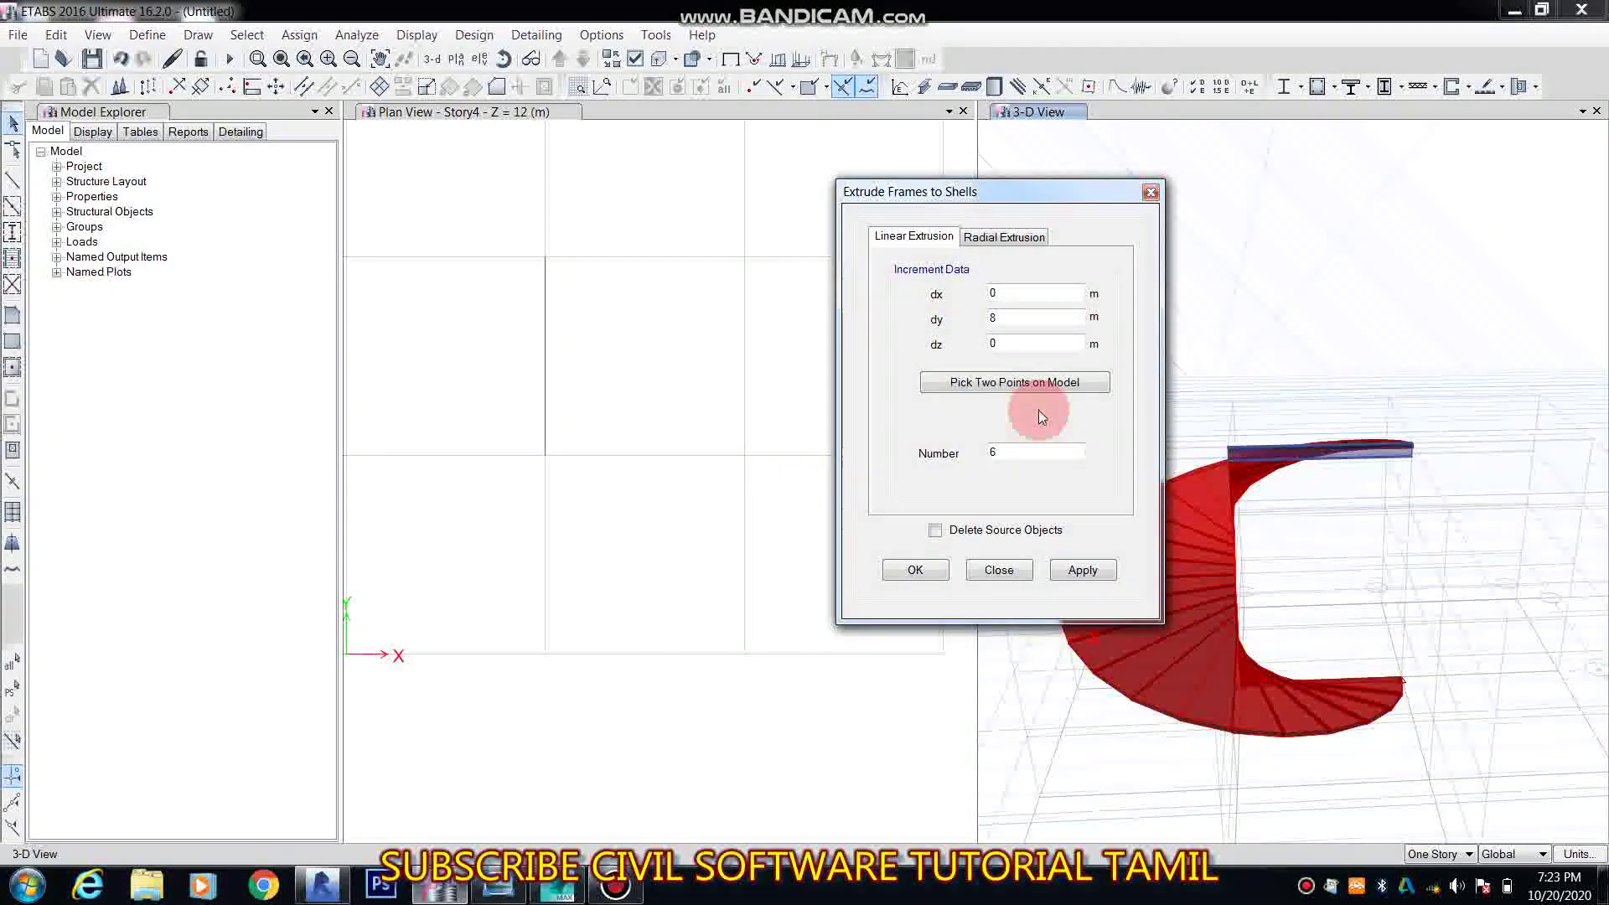
click(915, 570)
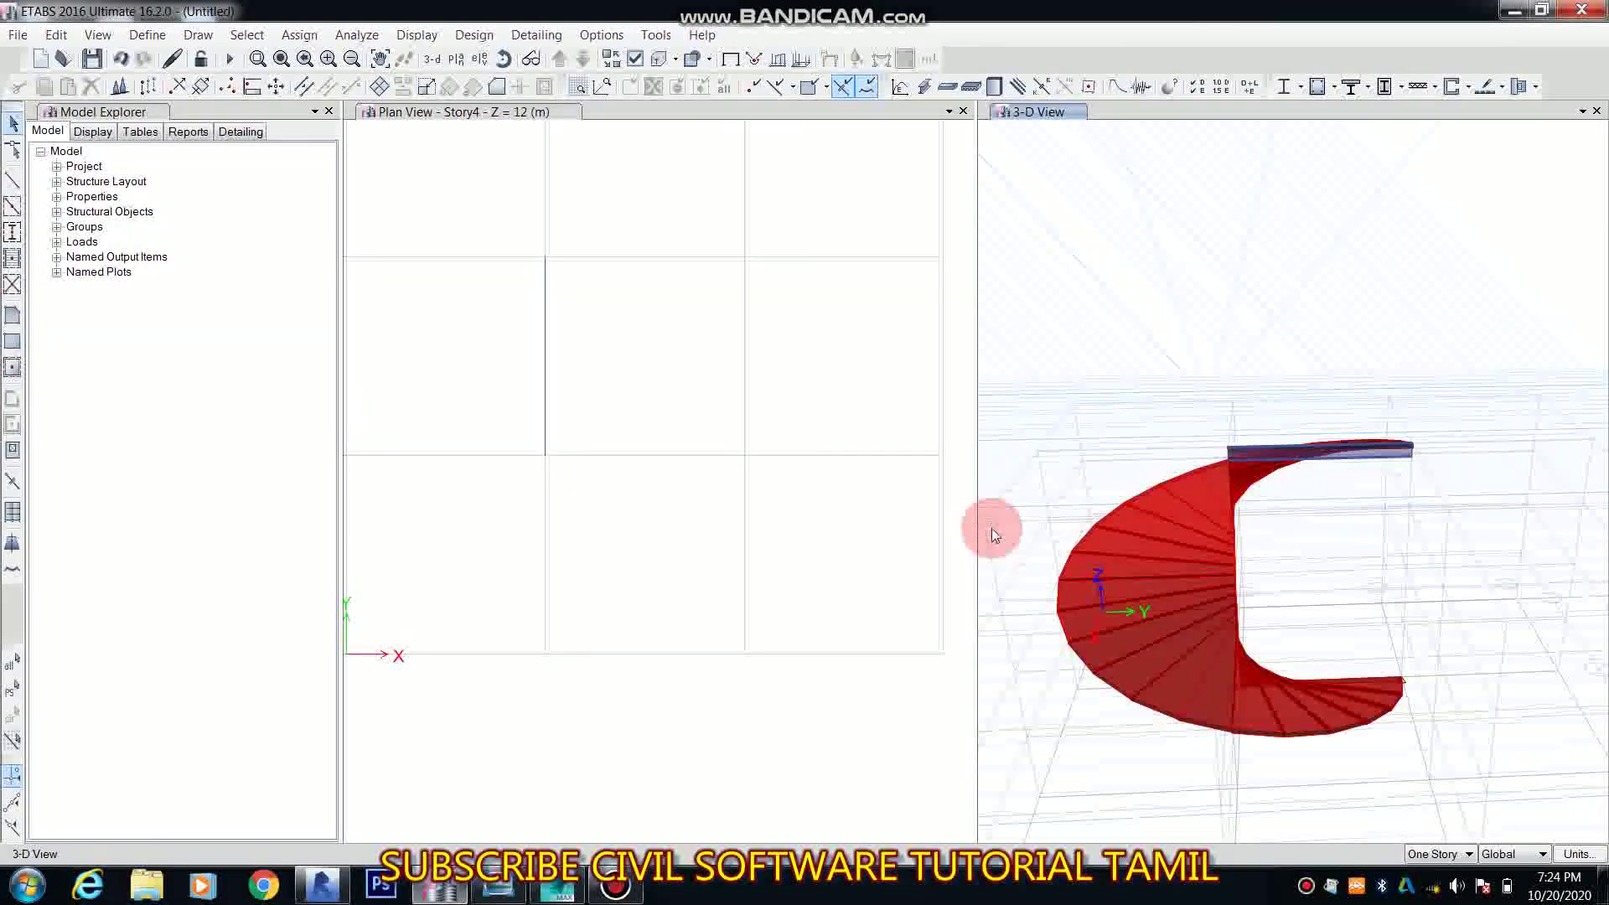
click(615, 886)
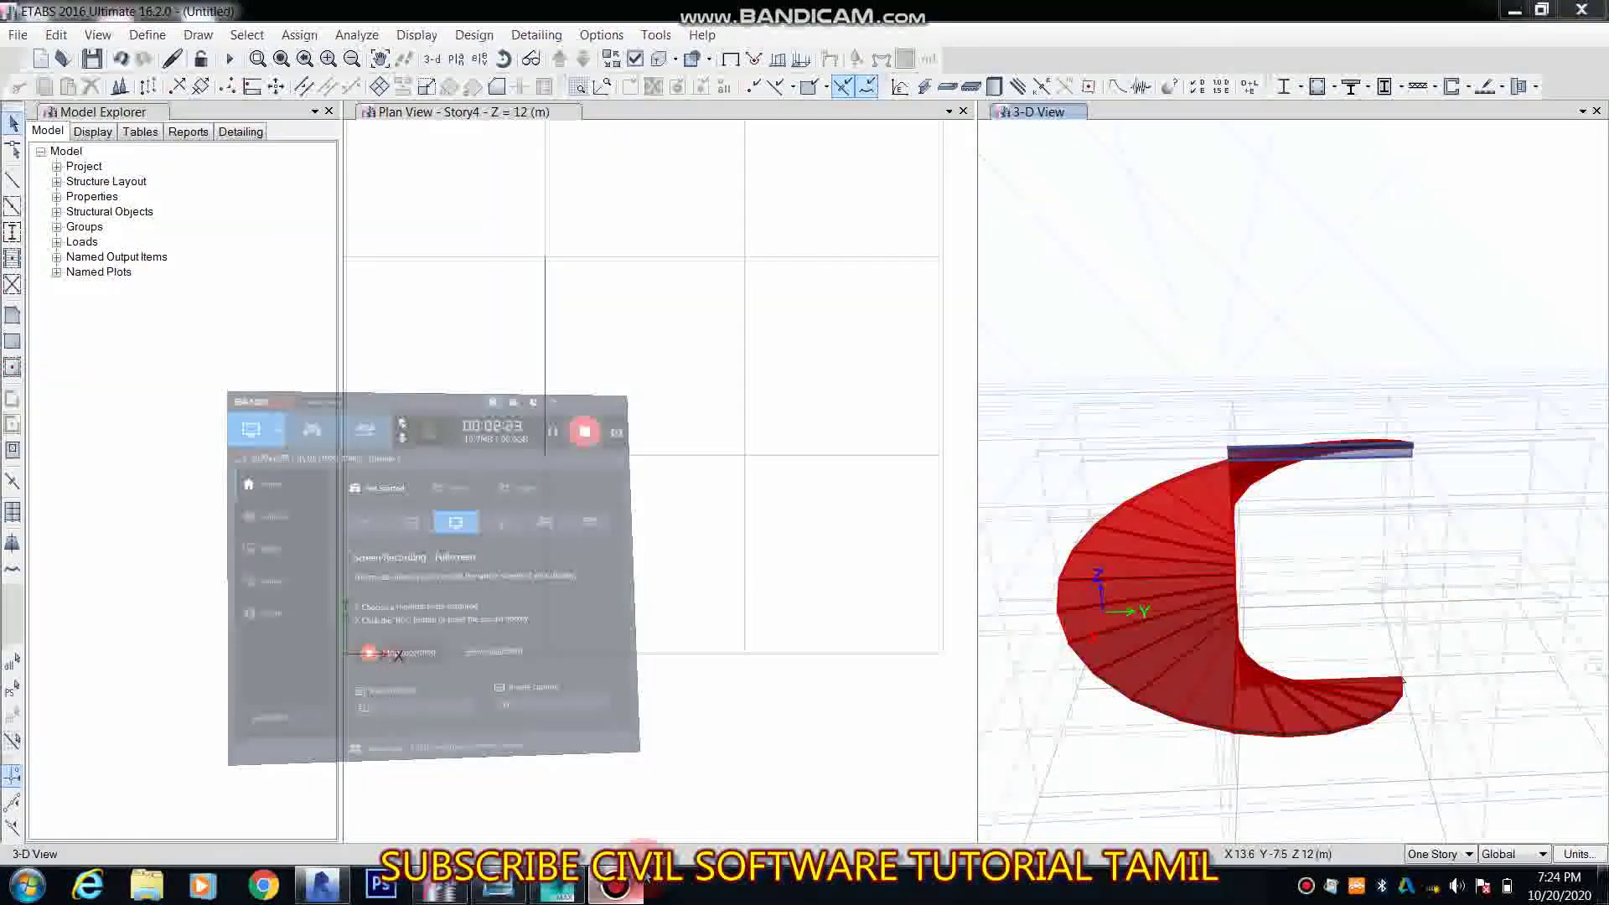